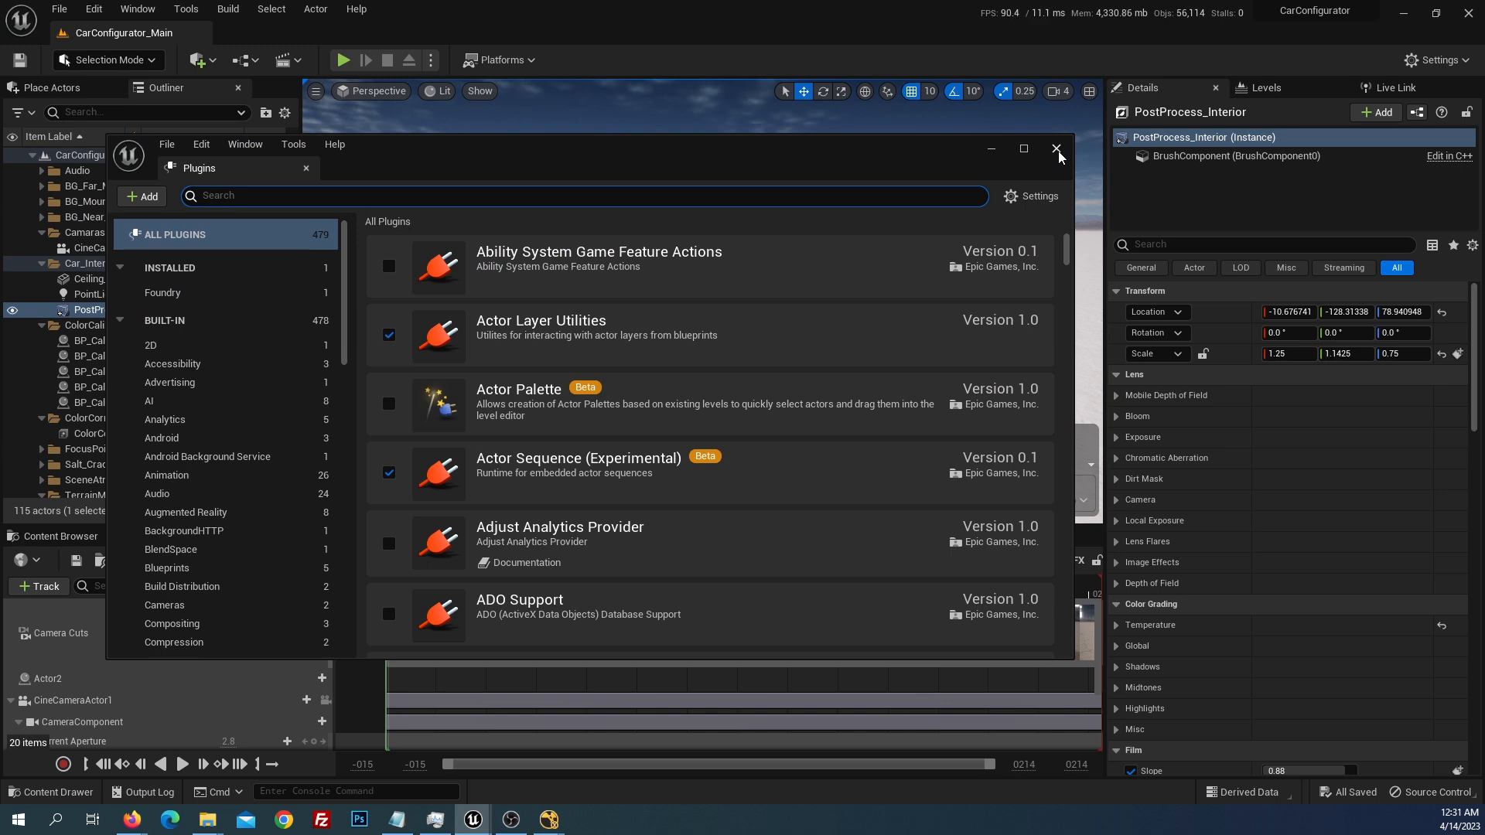
Close the plugin list and locate the Nuke 14.0 downloads on Foundry's Nuke Server page in Firefox
click(1059, 153)
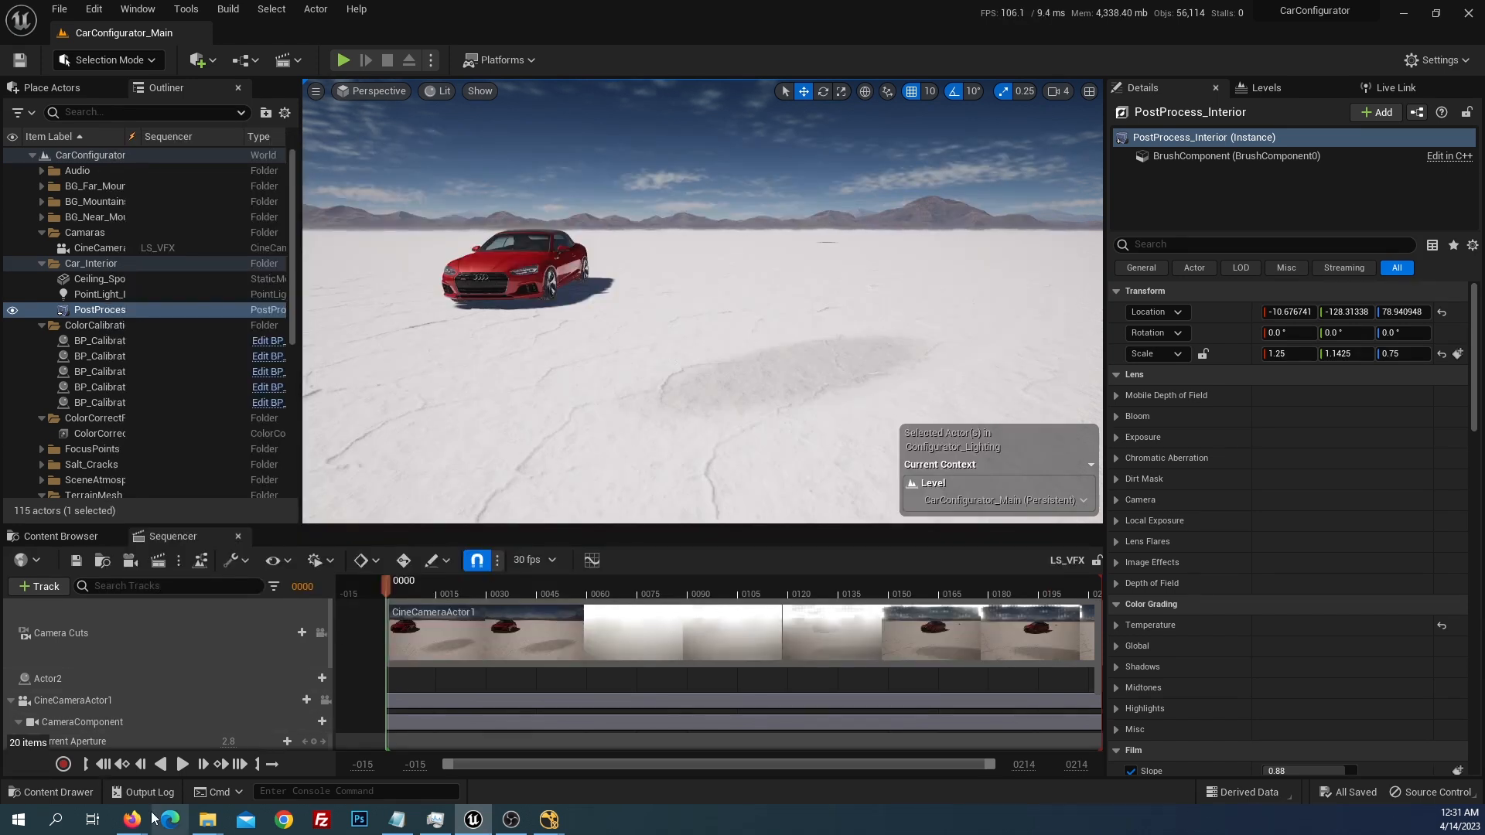
mouse_move(136, 818)
click(253, 754)
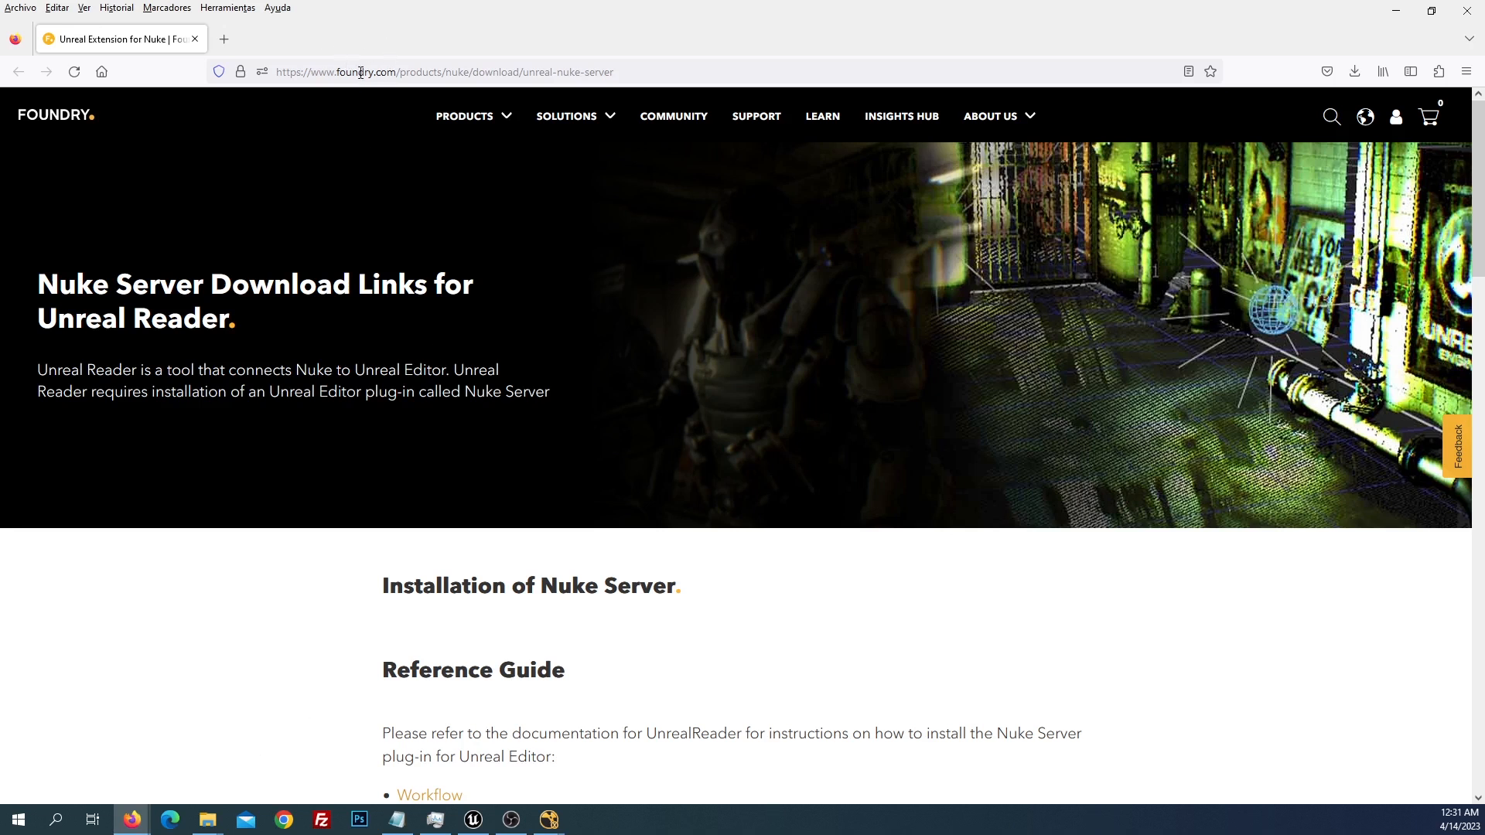
scroll(607, 476, down, 8)
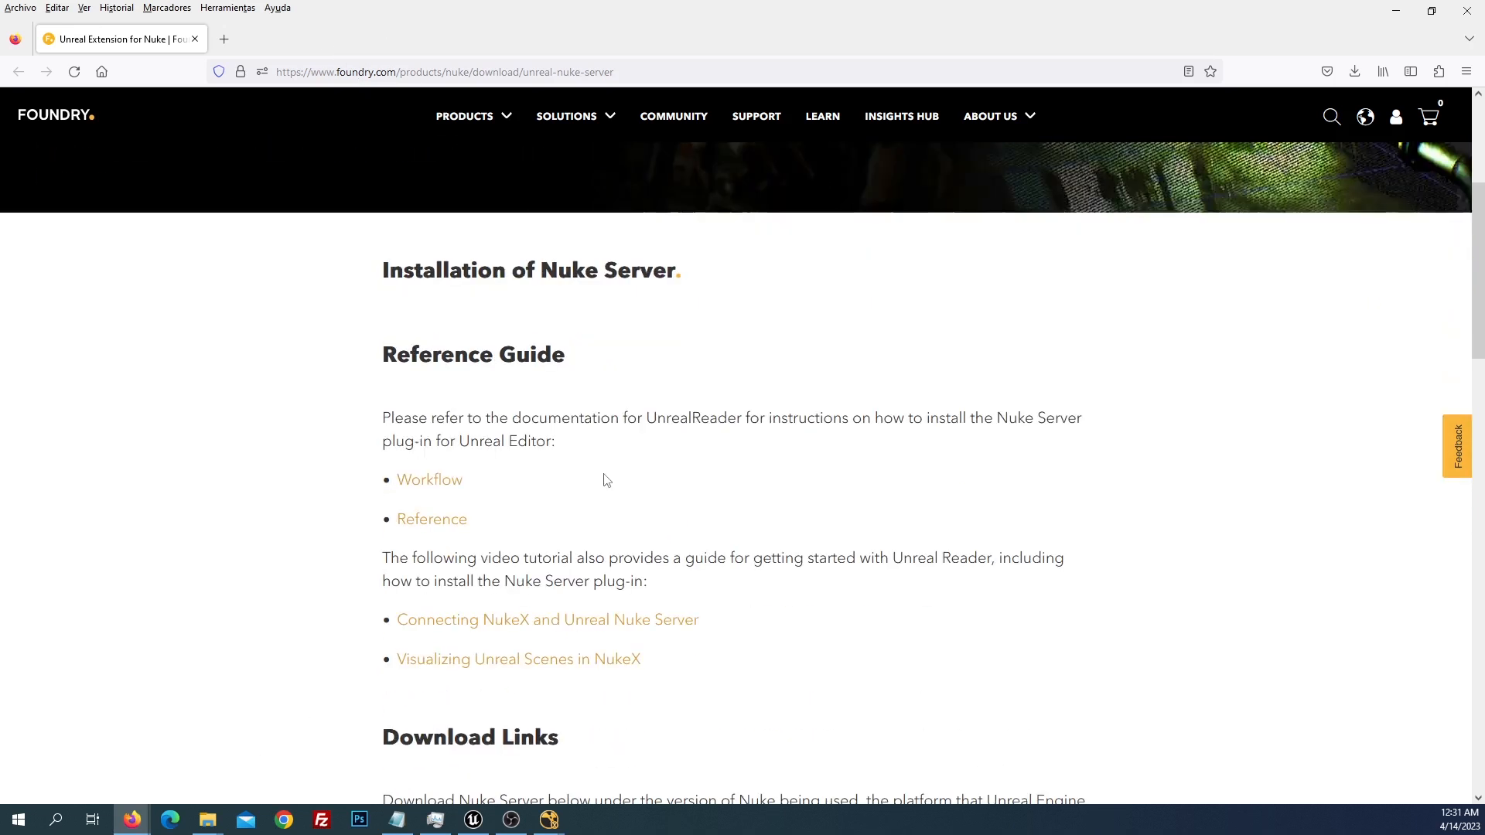
scroll(611, 474, down, 10)
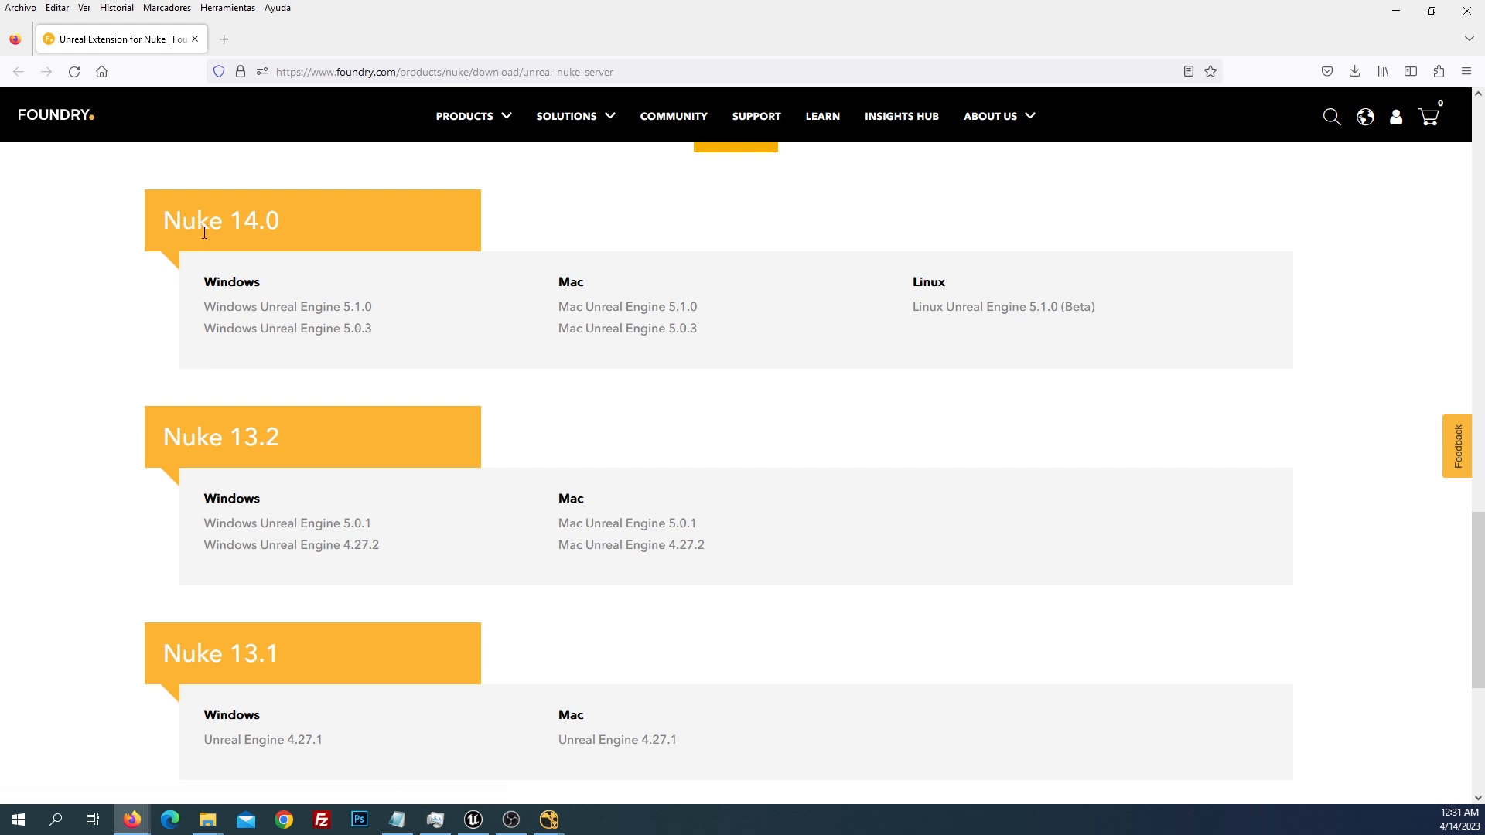
Start the Nuke 14.0 download for Windows Unreal Engine 5.1.0 and cancel saving the zip file
drag(157, 221, 291, 218)
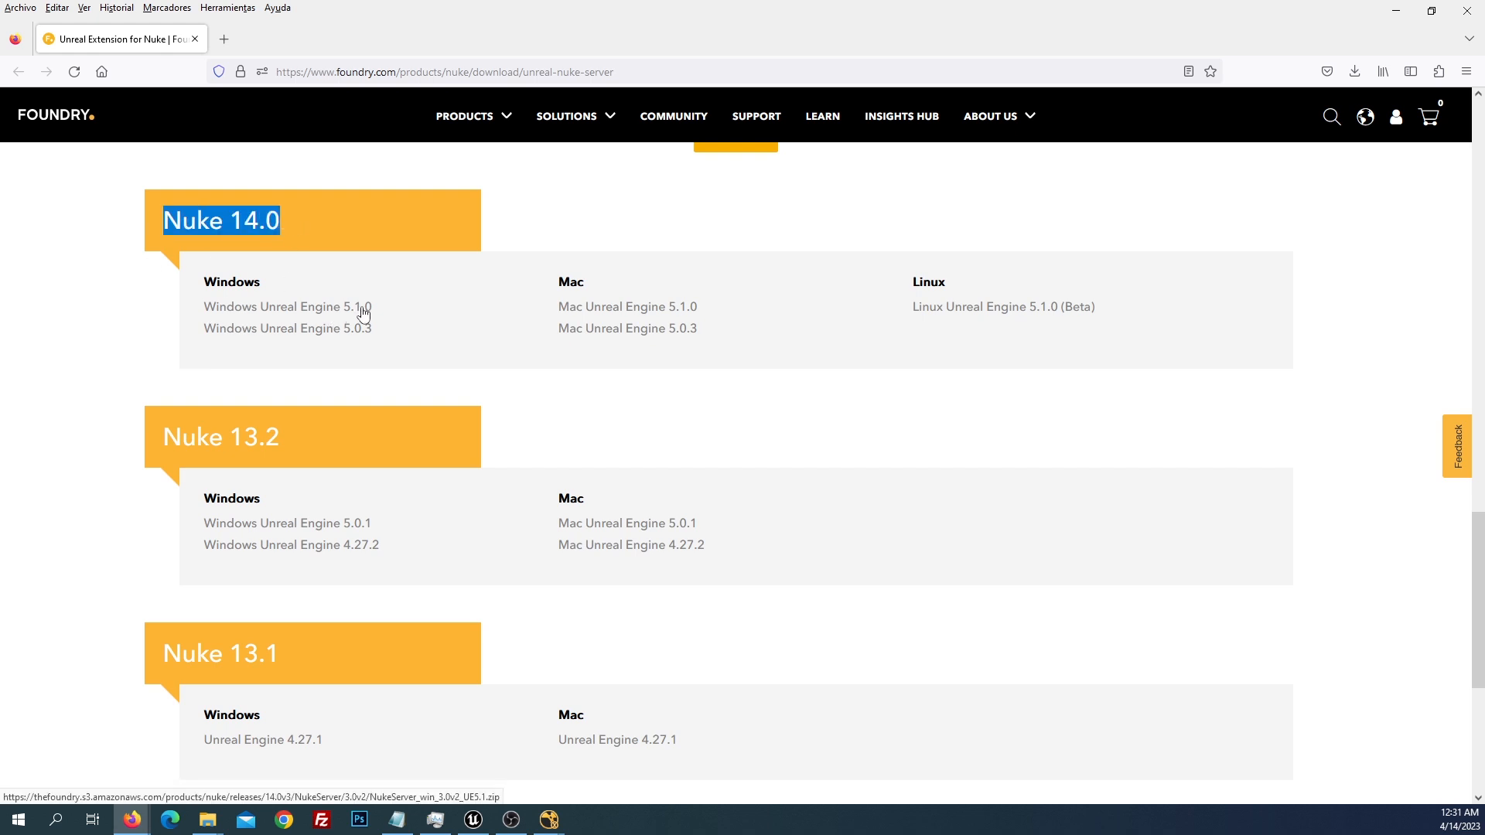
click(331, 310)
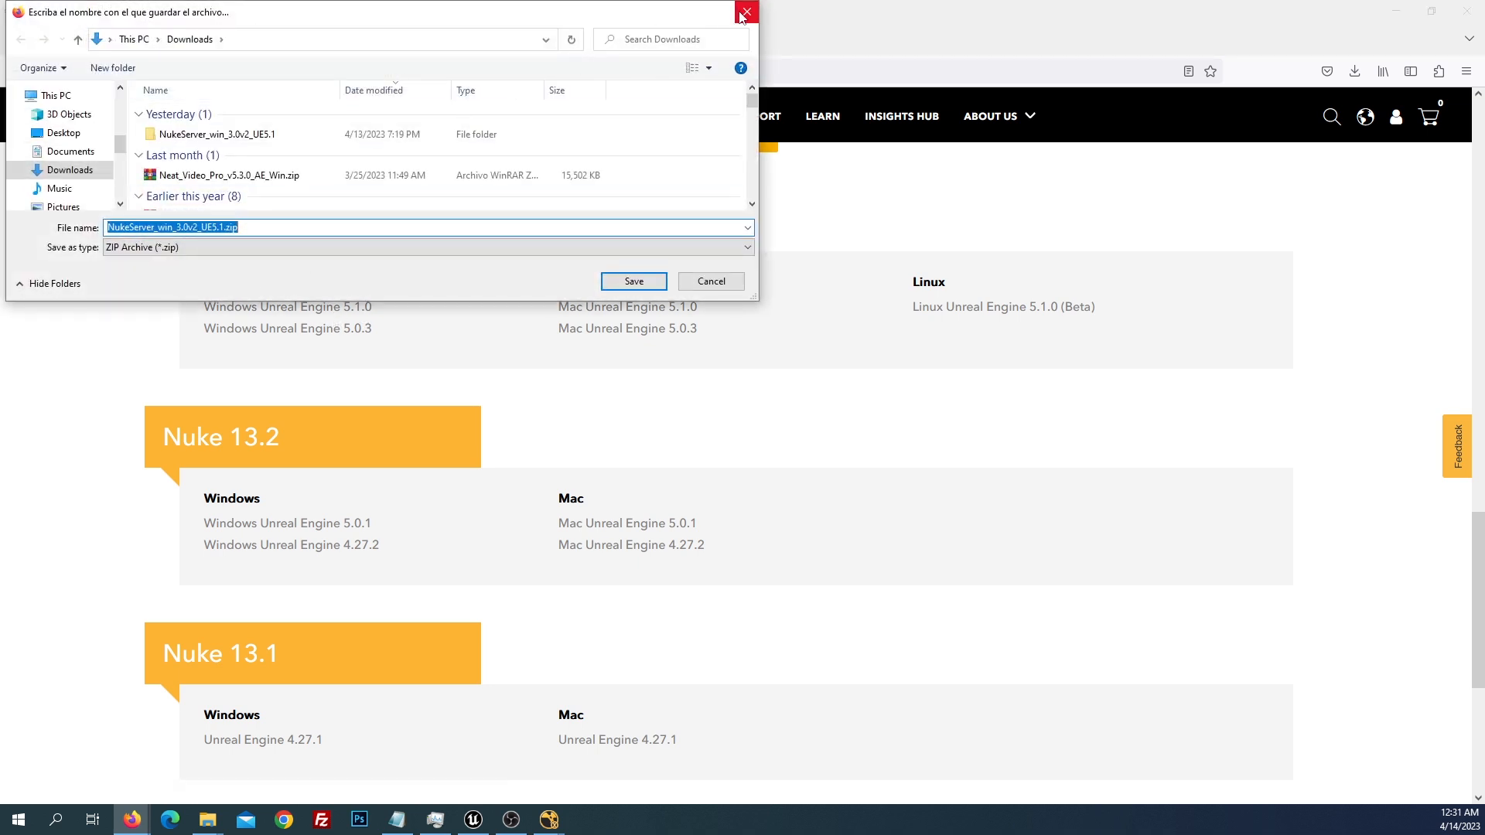
click(746, 11)
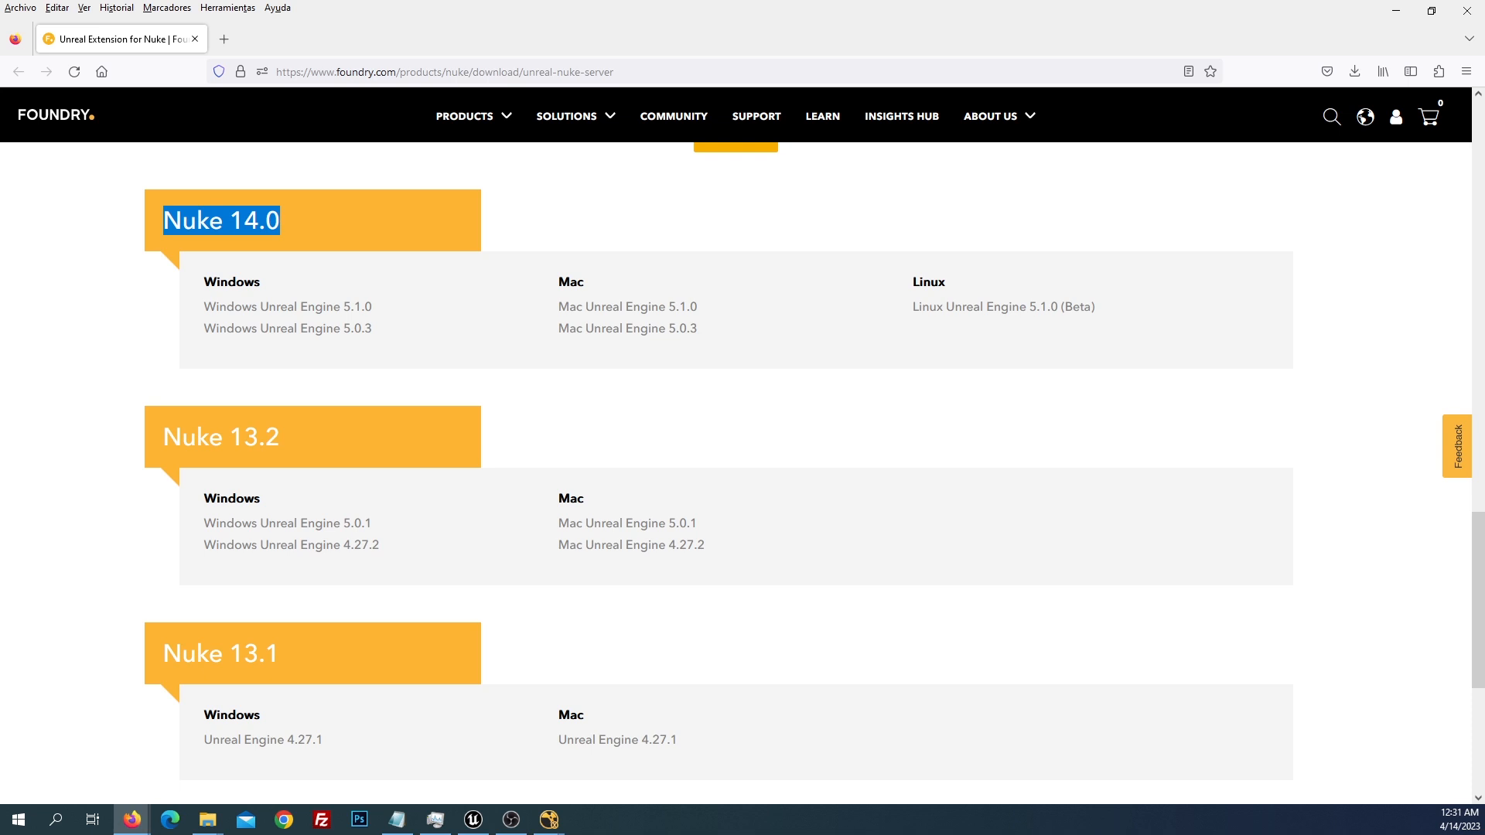
Switch to File Explorer and examine the contents of the extracted Foundry plugin's NukeServer folder
key(alt+Tab)
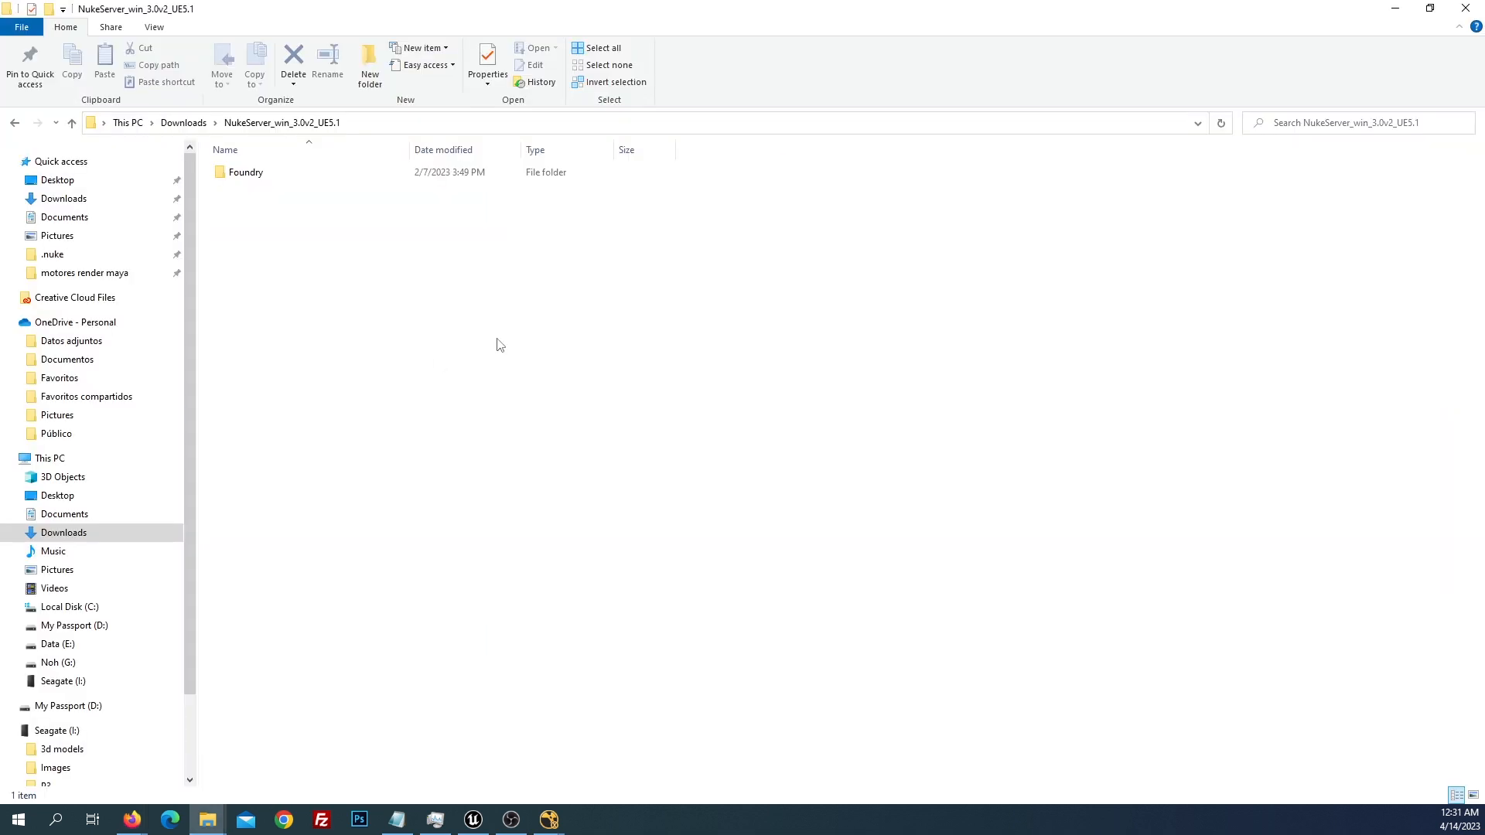
double_click(227, 169)
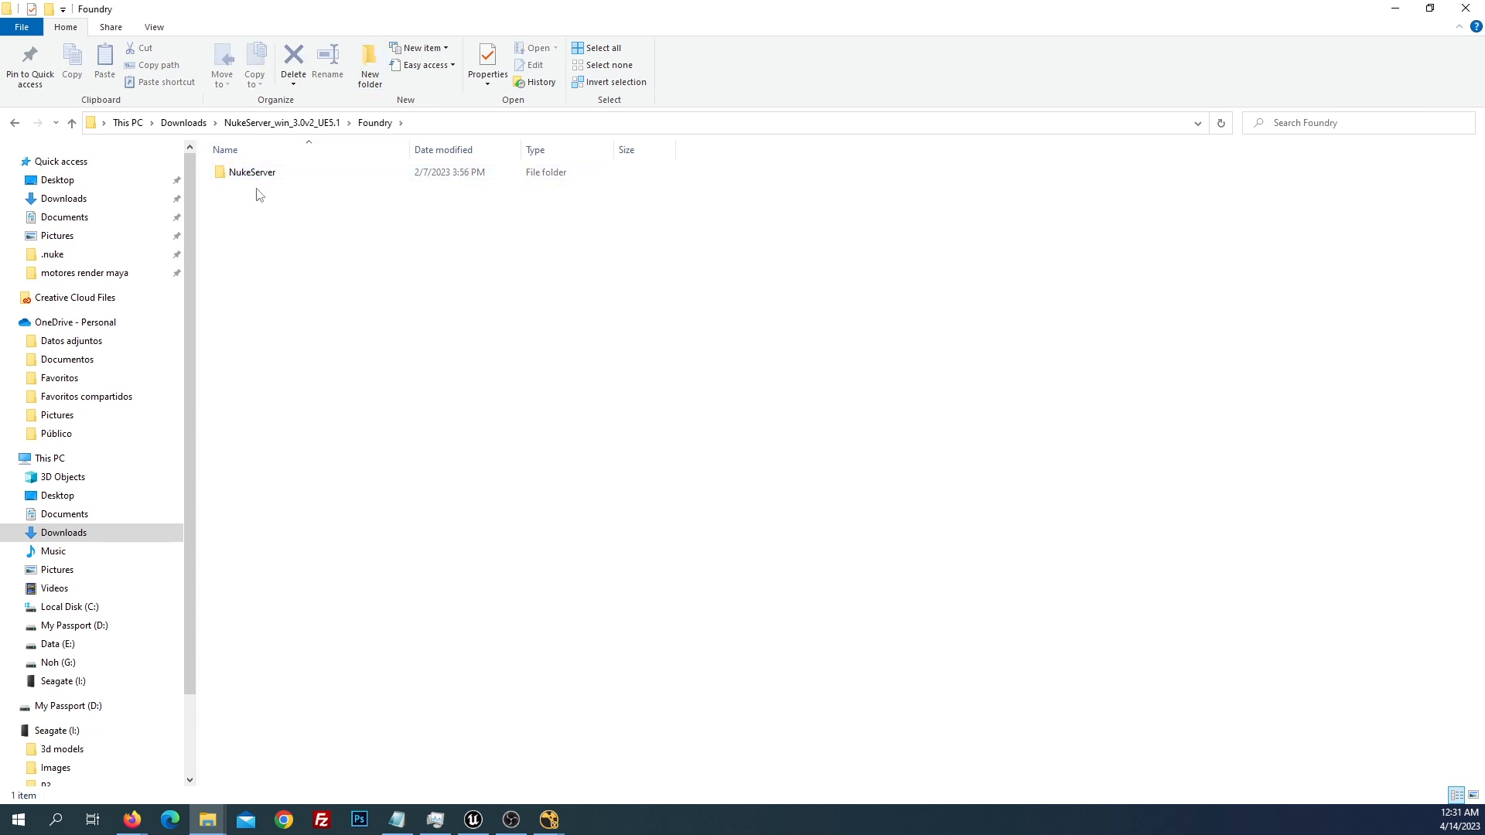
double_click(258, 172)
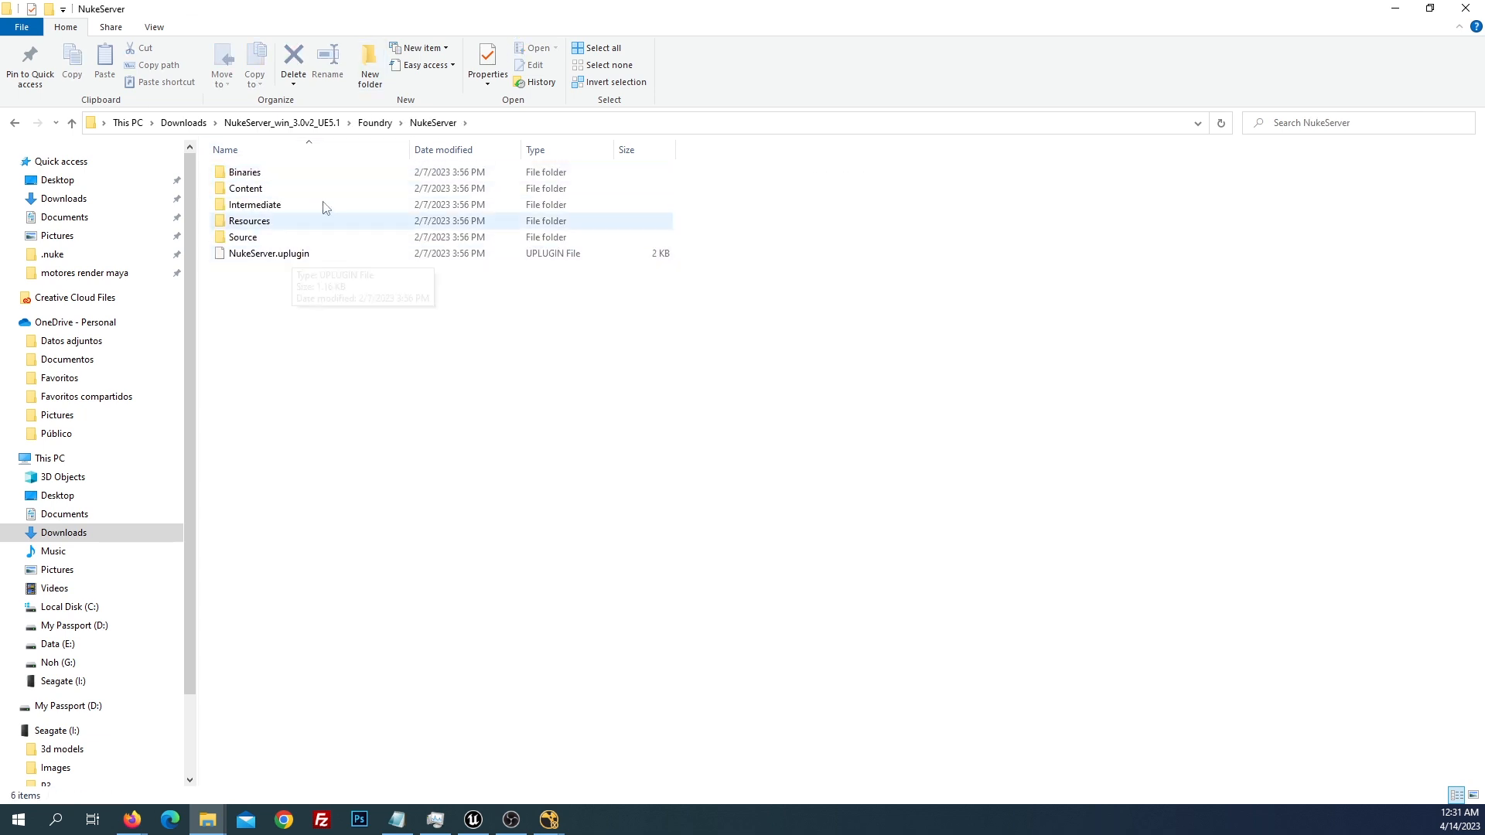
Copy the Foundry folder from NukeServer_win_3.0v2_UE5.1 and go to the UE_5.1 Engine Plugins folder
click(283, 123)
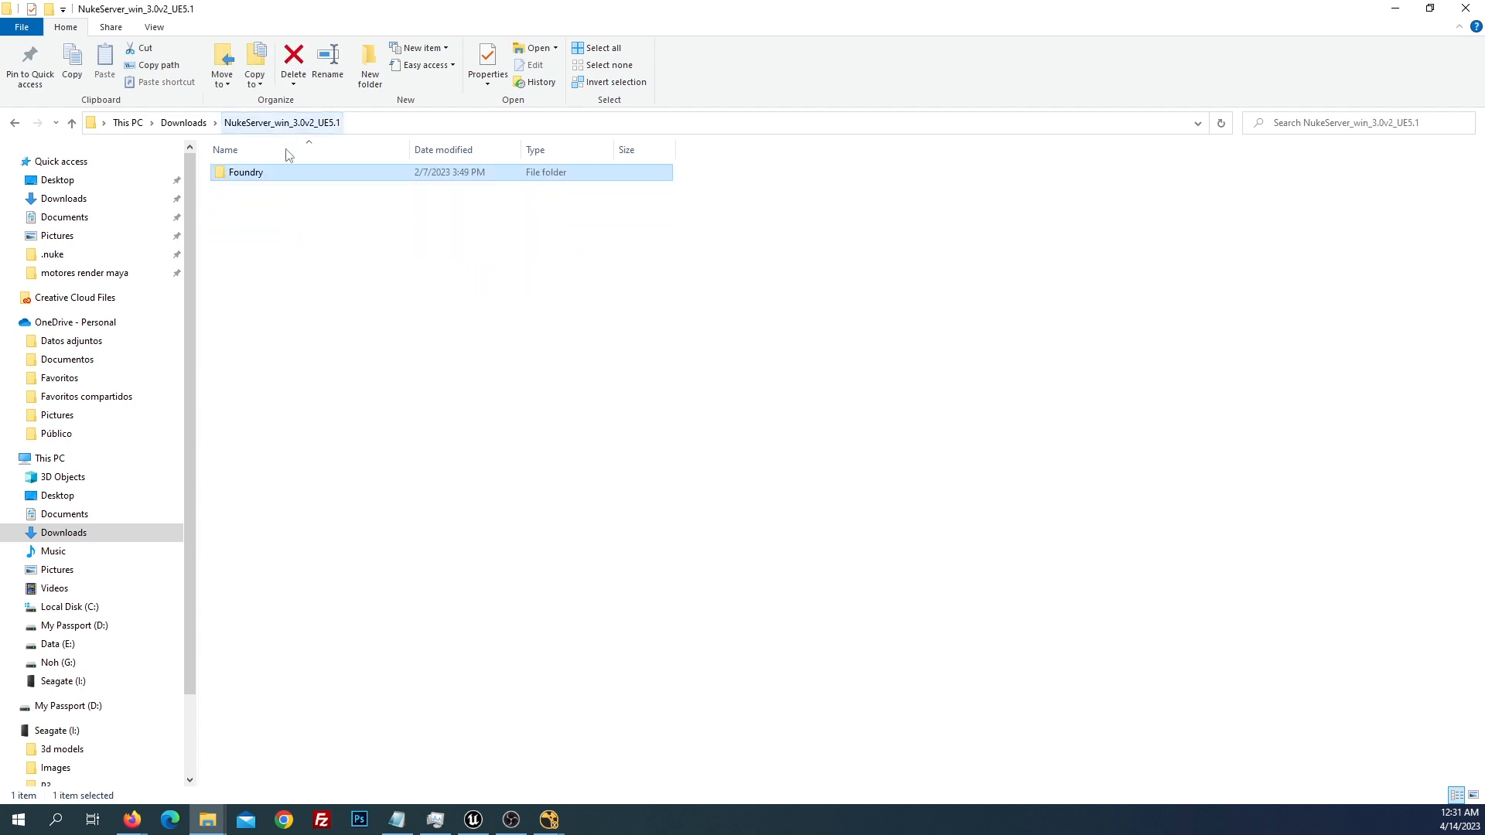
right_click(233, 173)
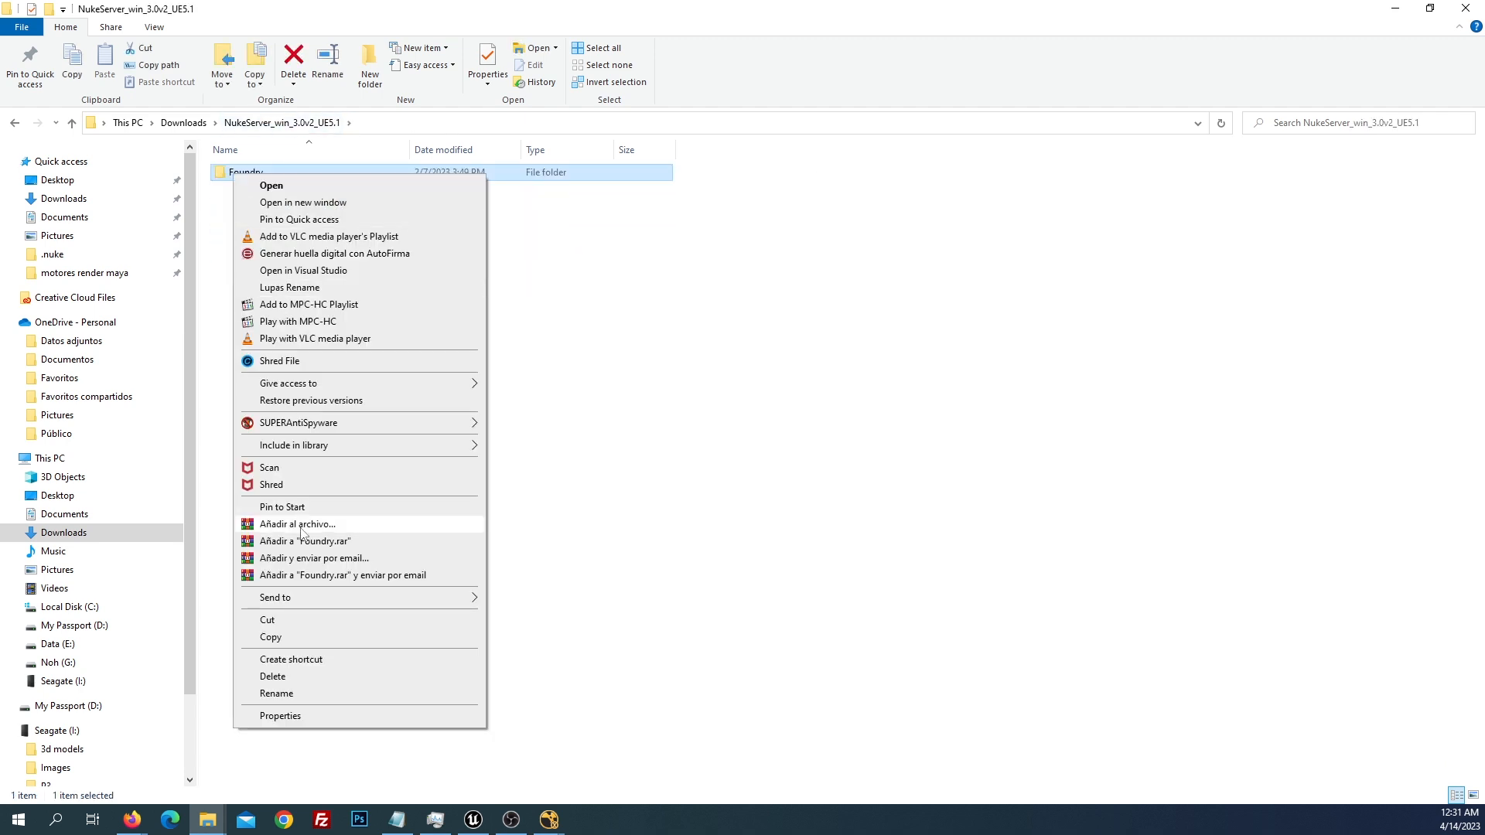
click(291, 638)
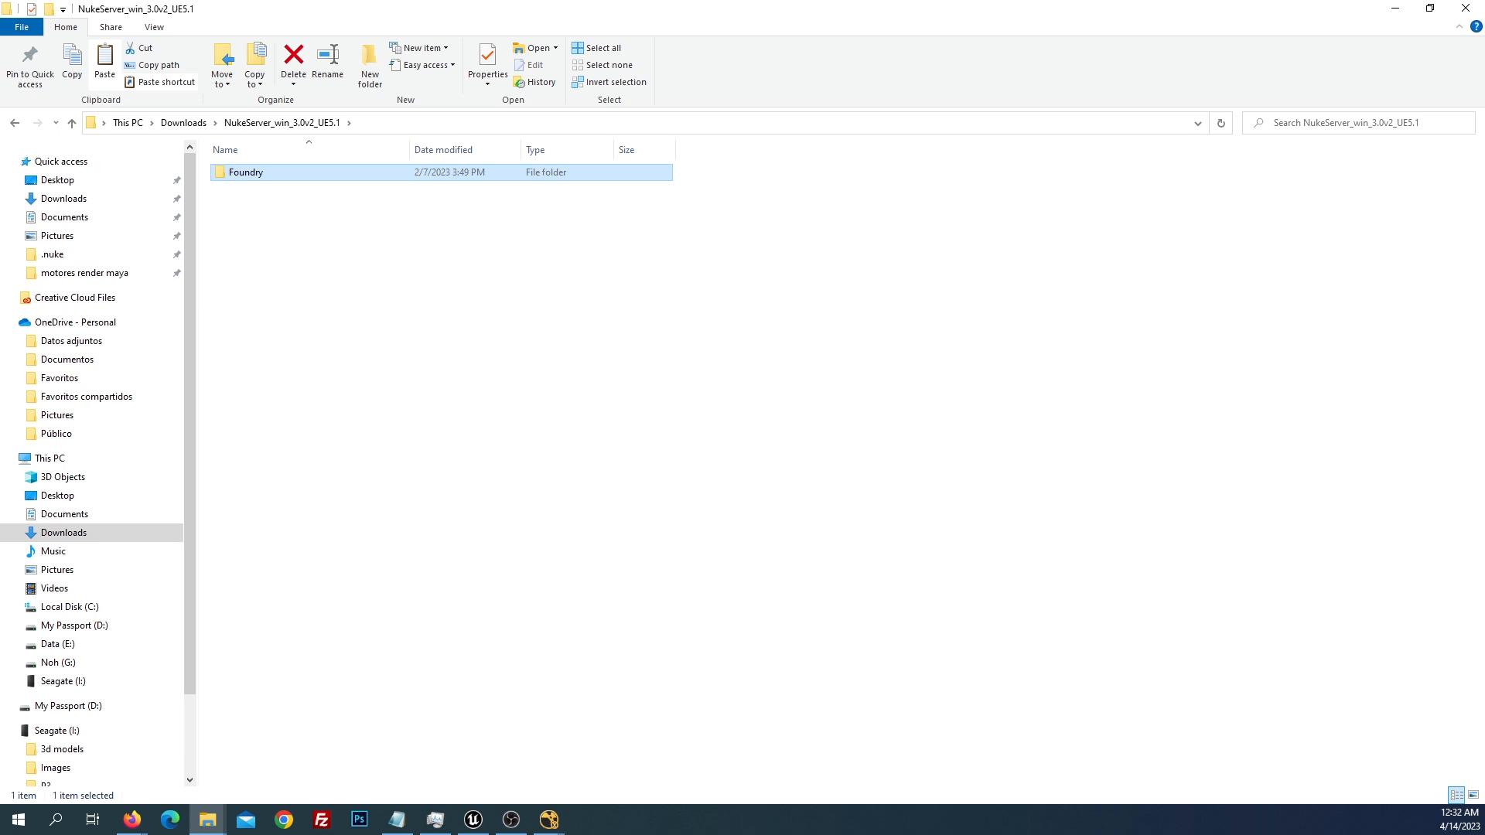
key(alt+Tab)
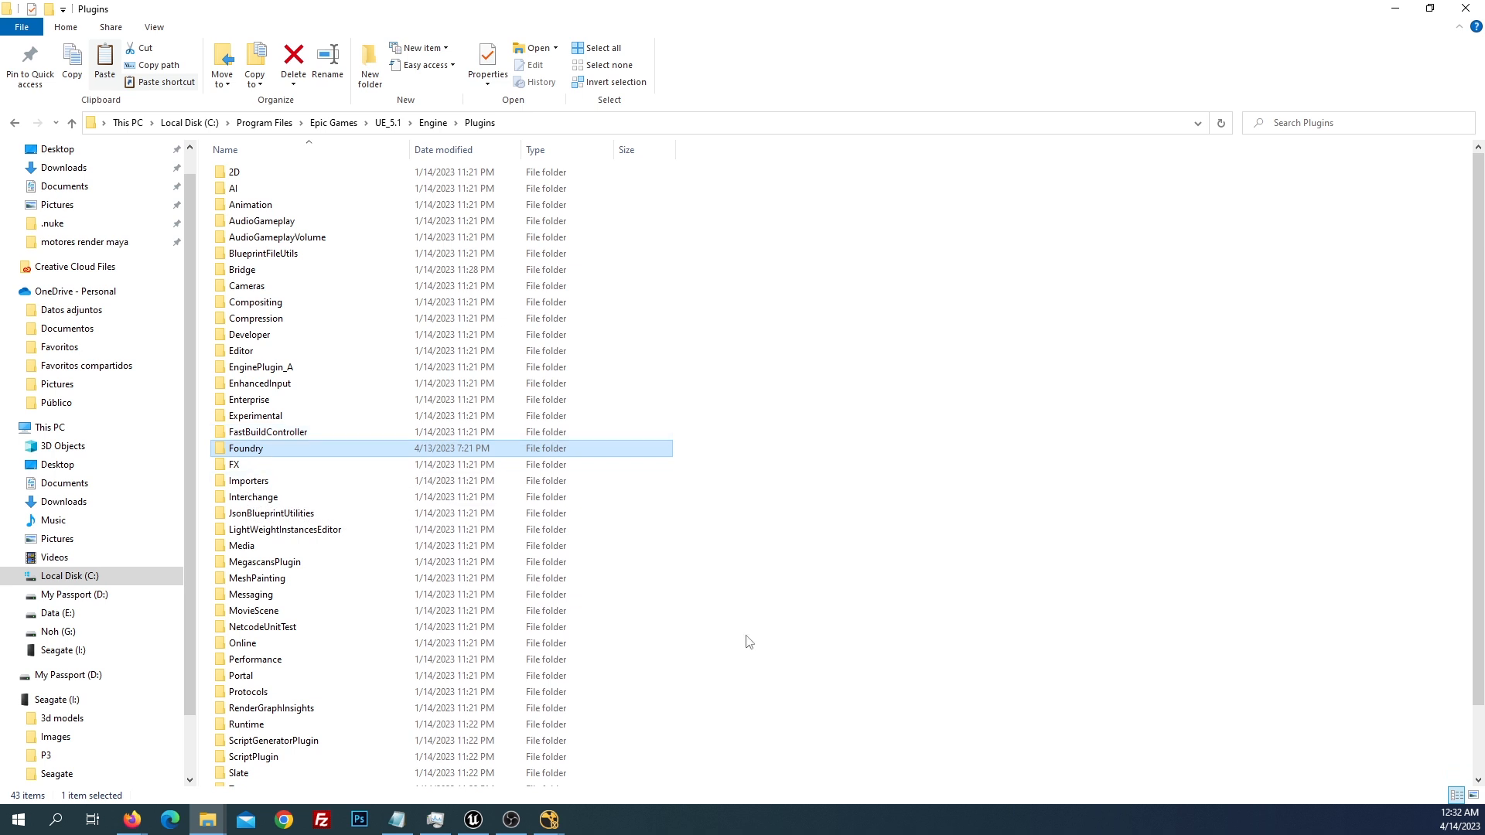
Switch to Unreal Editor and search the plugins for "nuke" to check whether Nuke Server is enabled
click(473, 820)
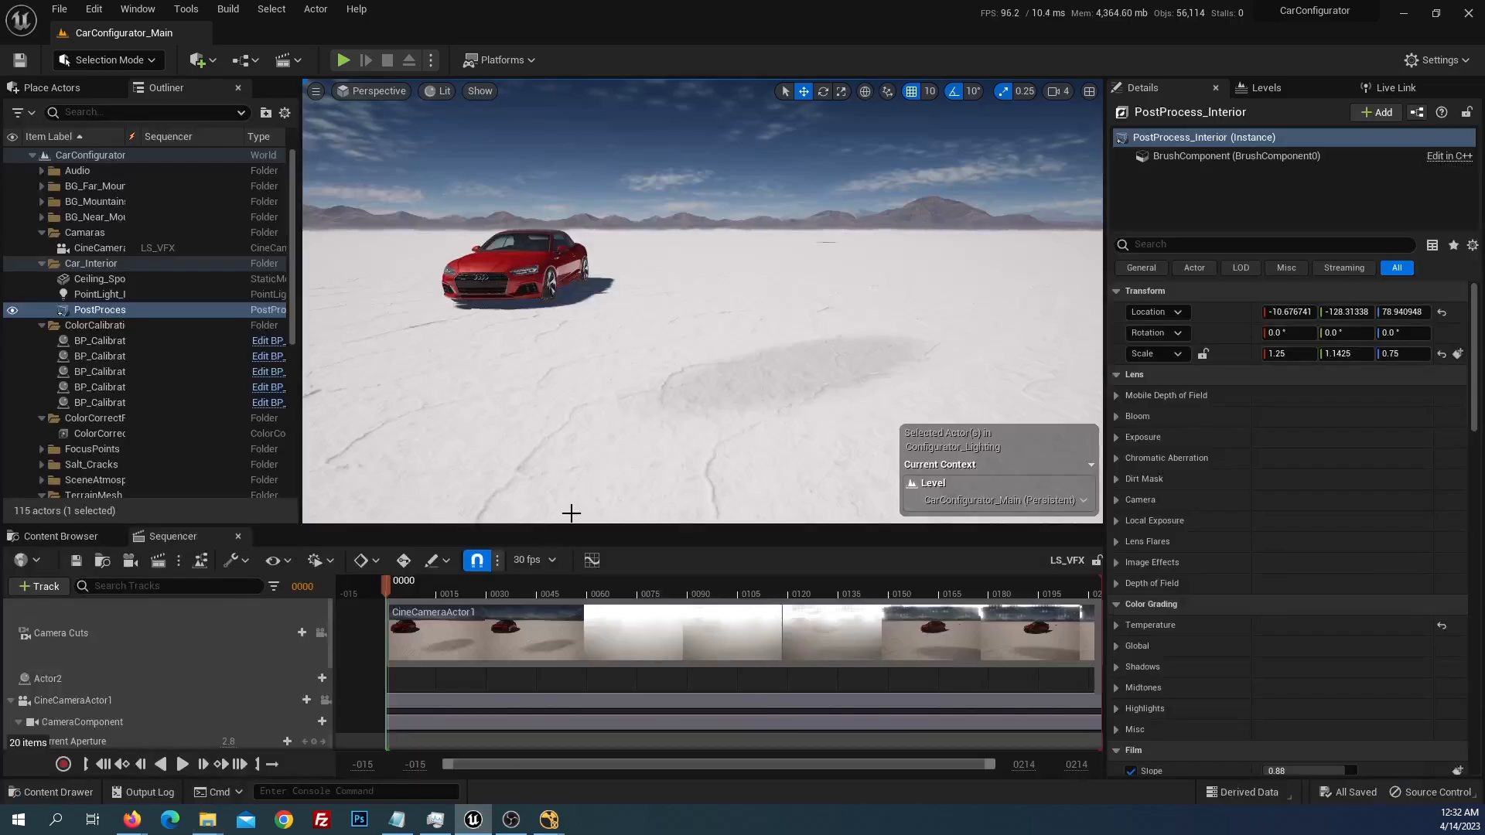
click(94, 9)
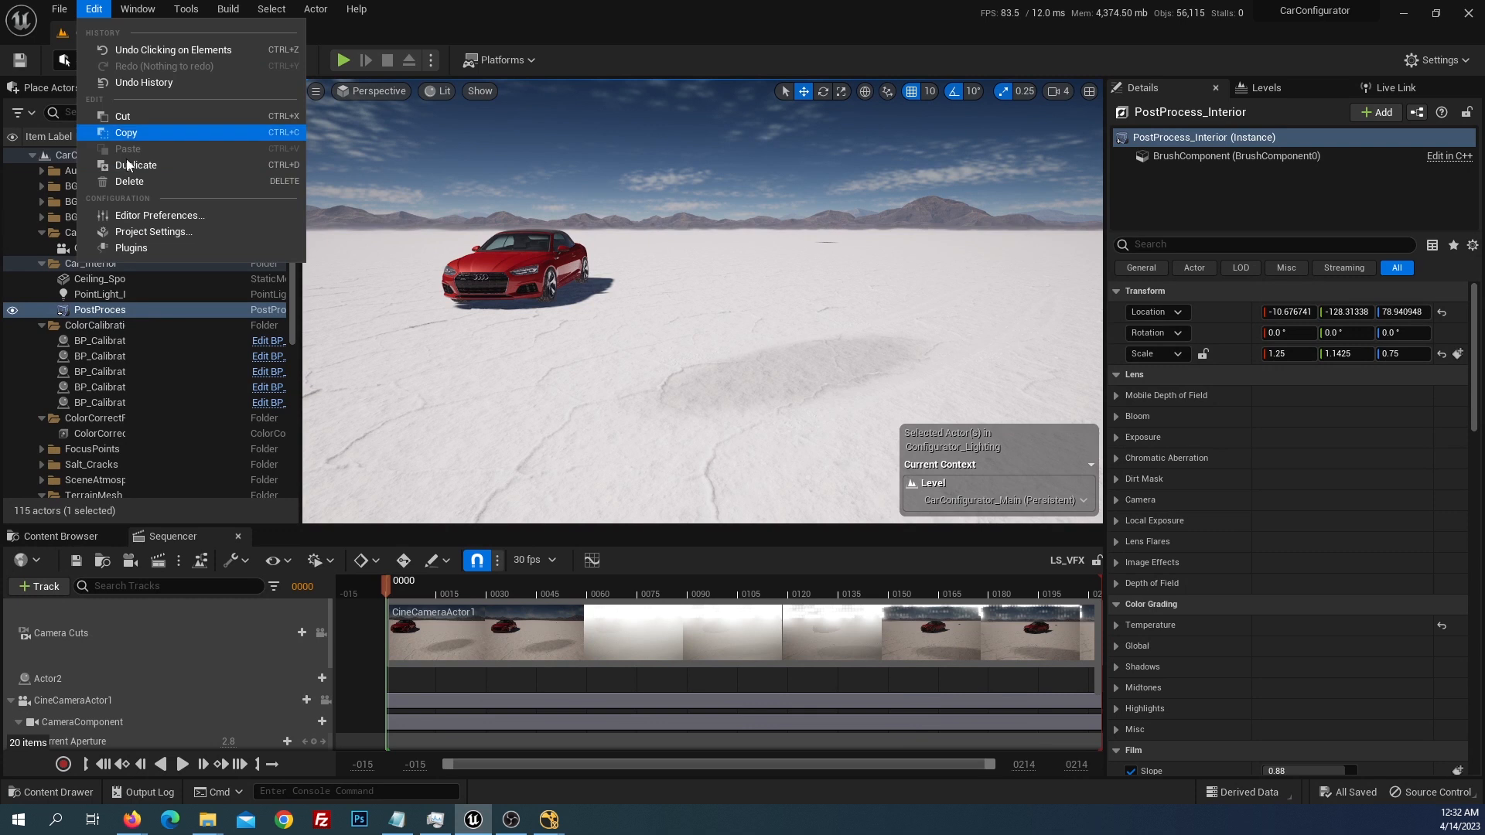
click(132, 248)
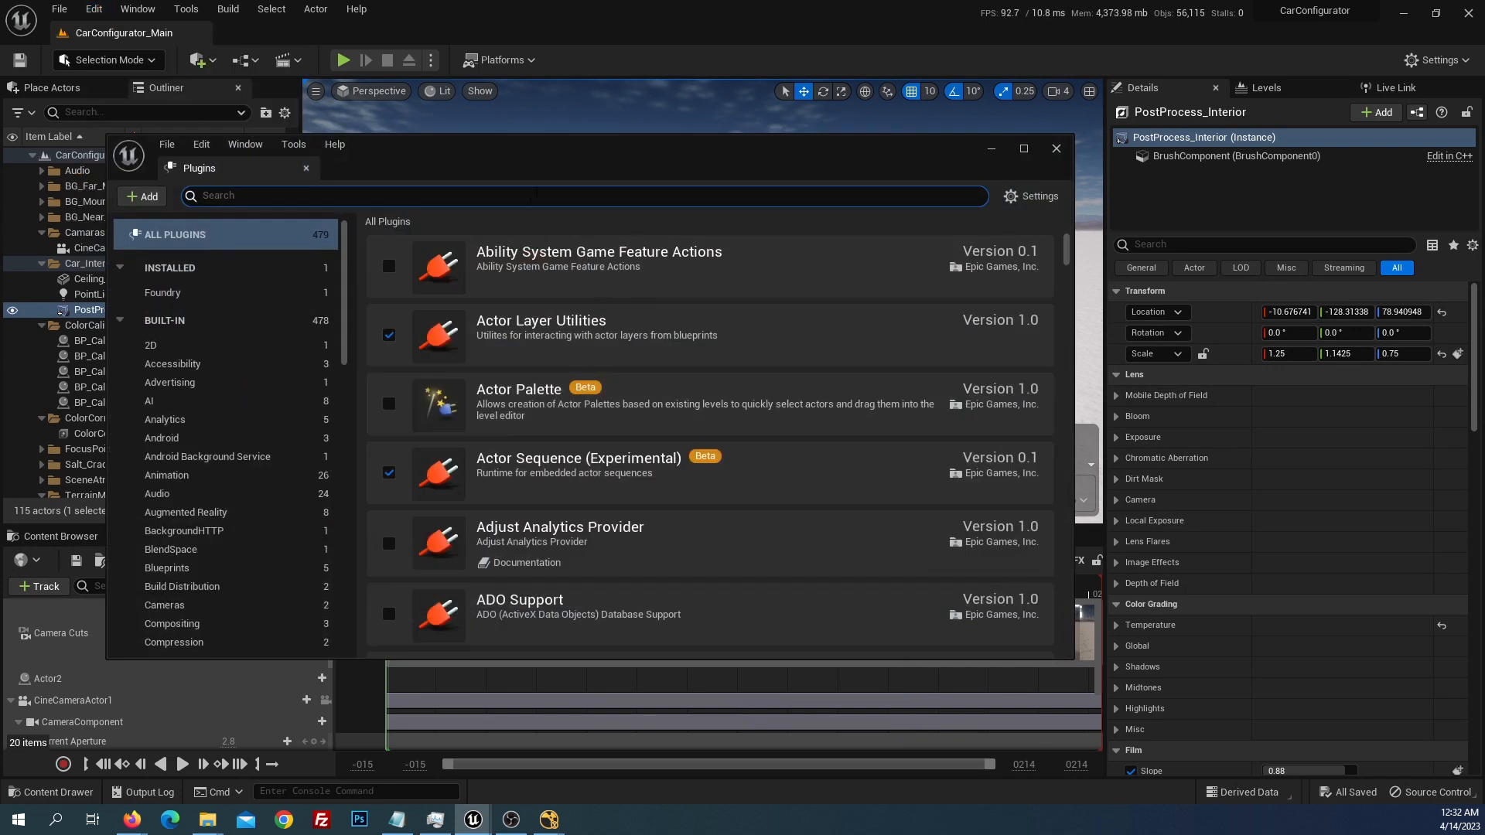
text(nuke)
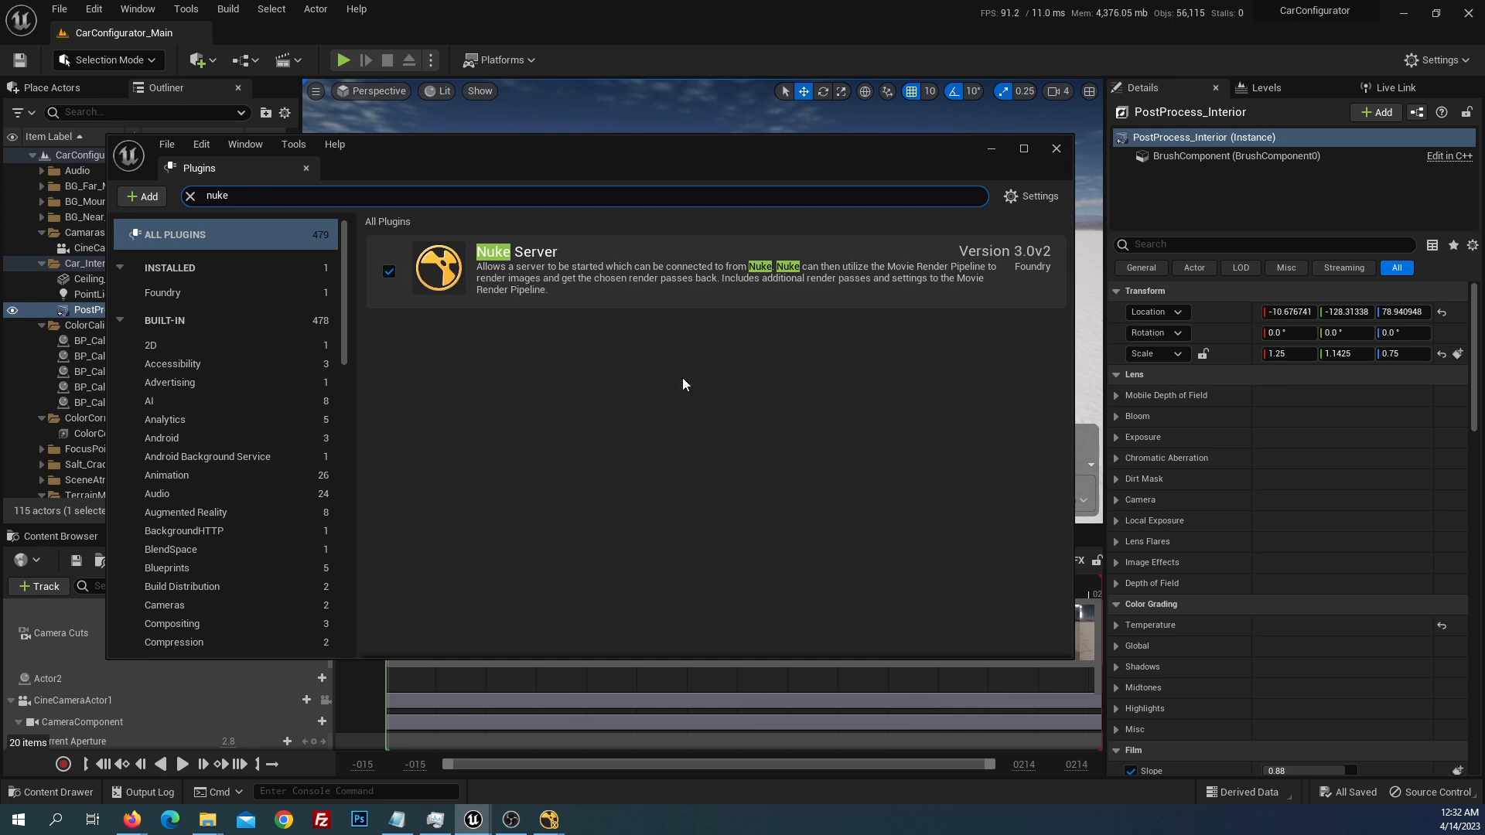
click(1057, 149)
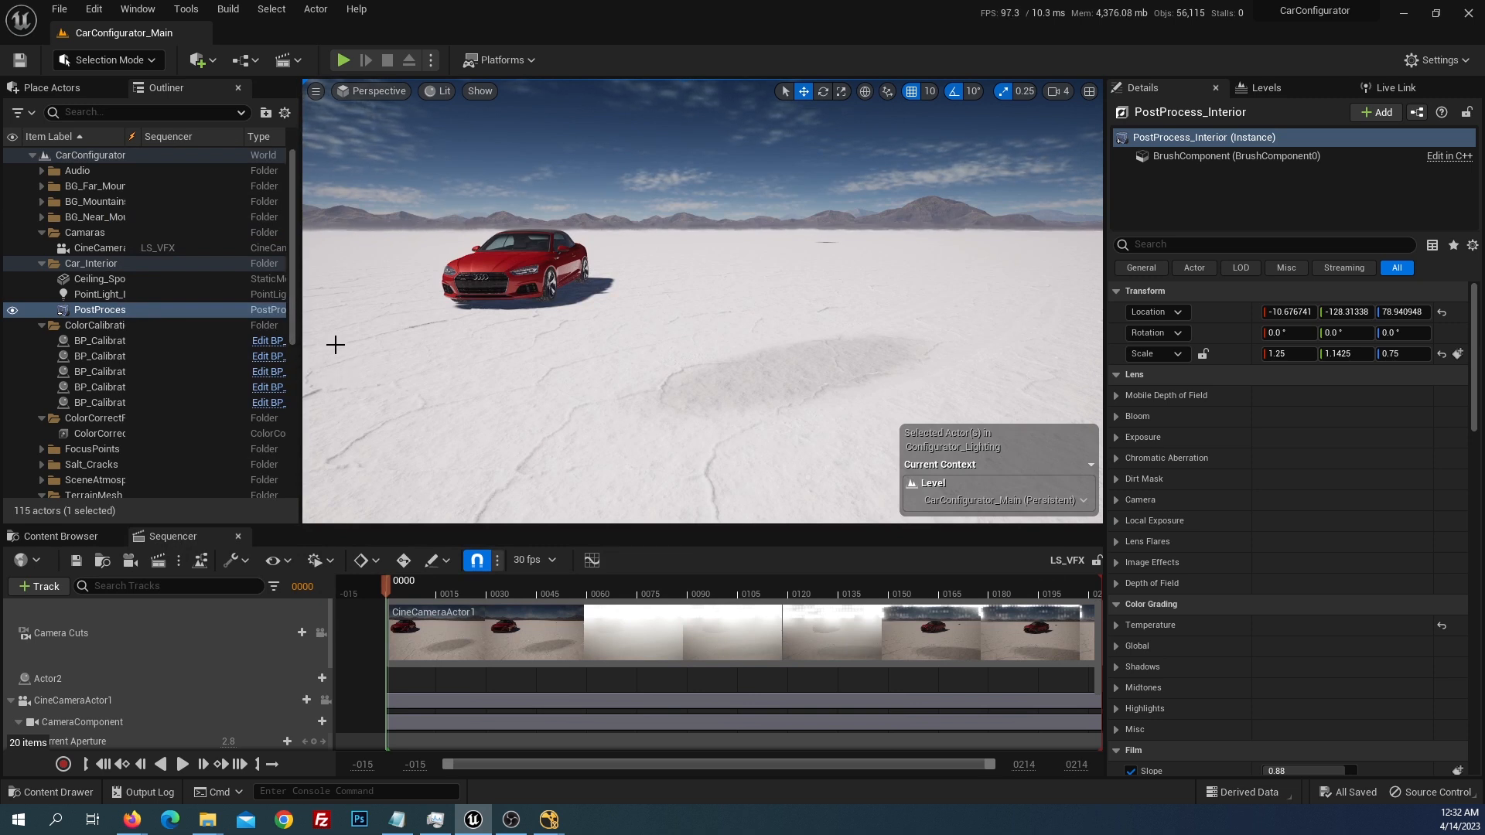
Open the Nuke Server window and dock it below the Details panel
click(133, 15)
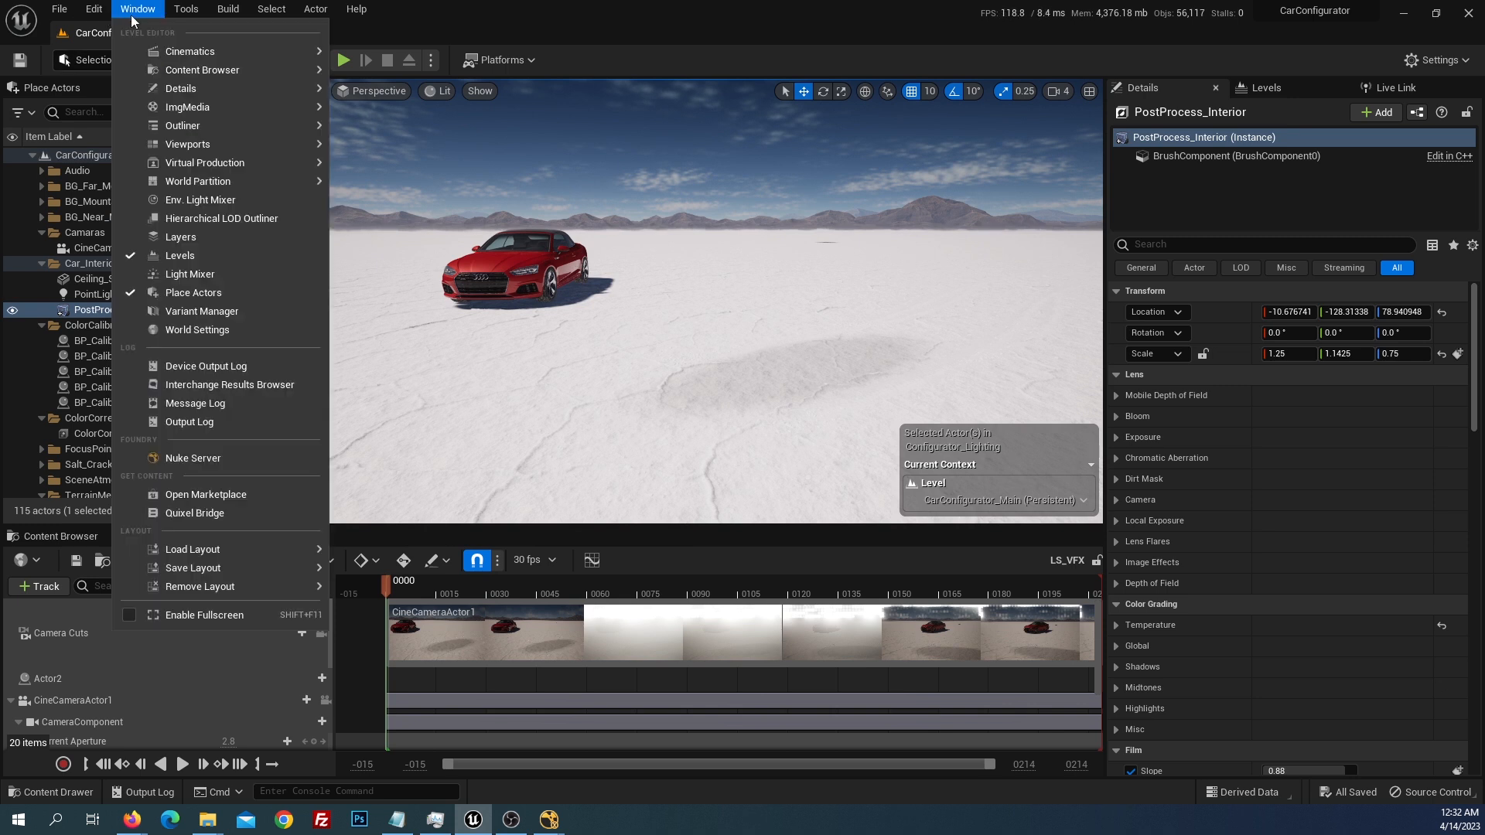
click(204, 460)
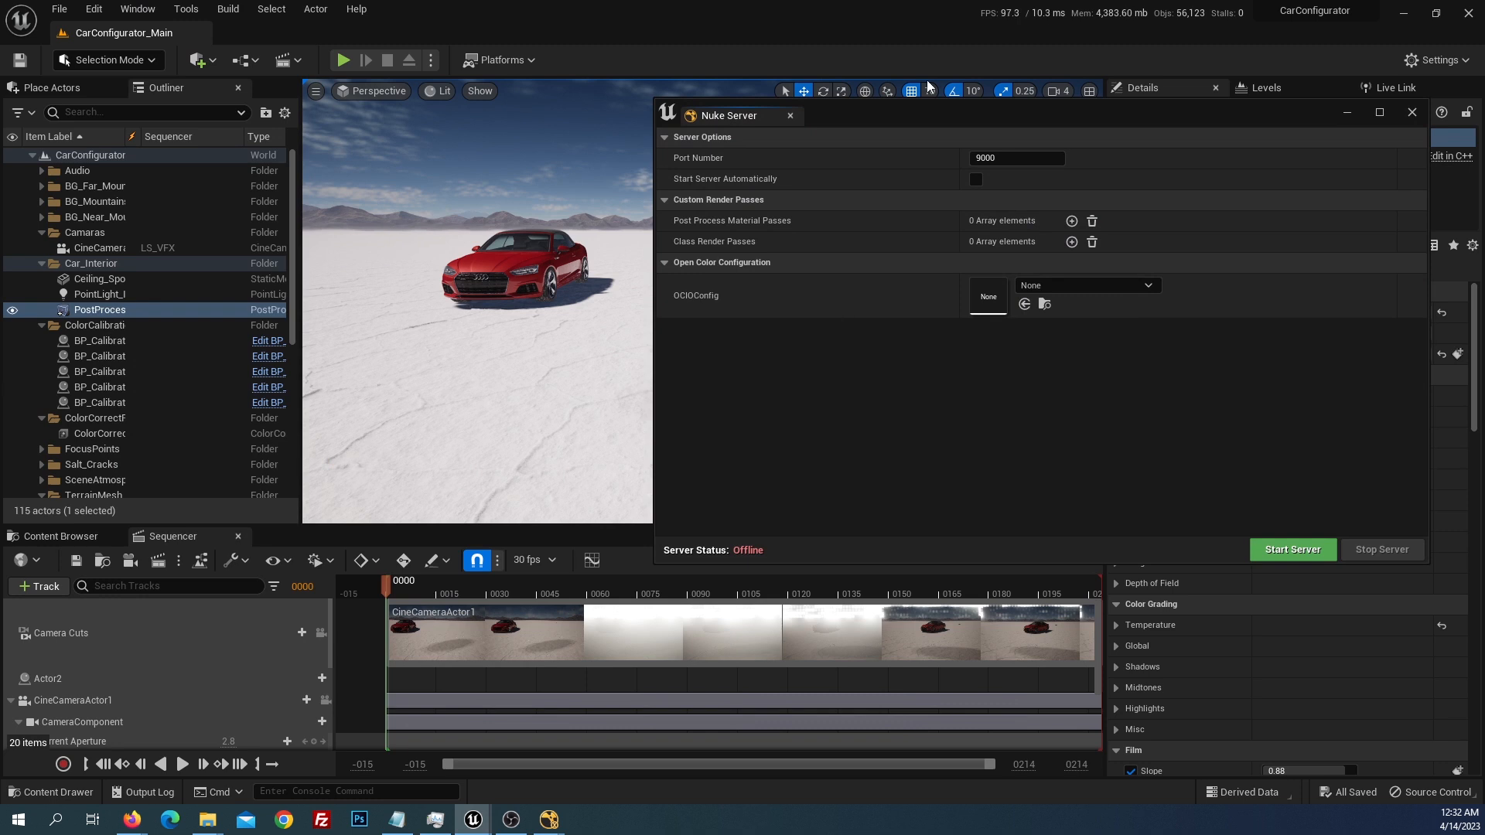
drag(870, 121, 816, 163)
drag(701, 169, 1263, 683)
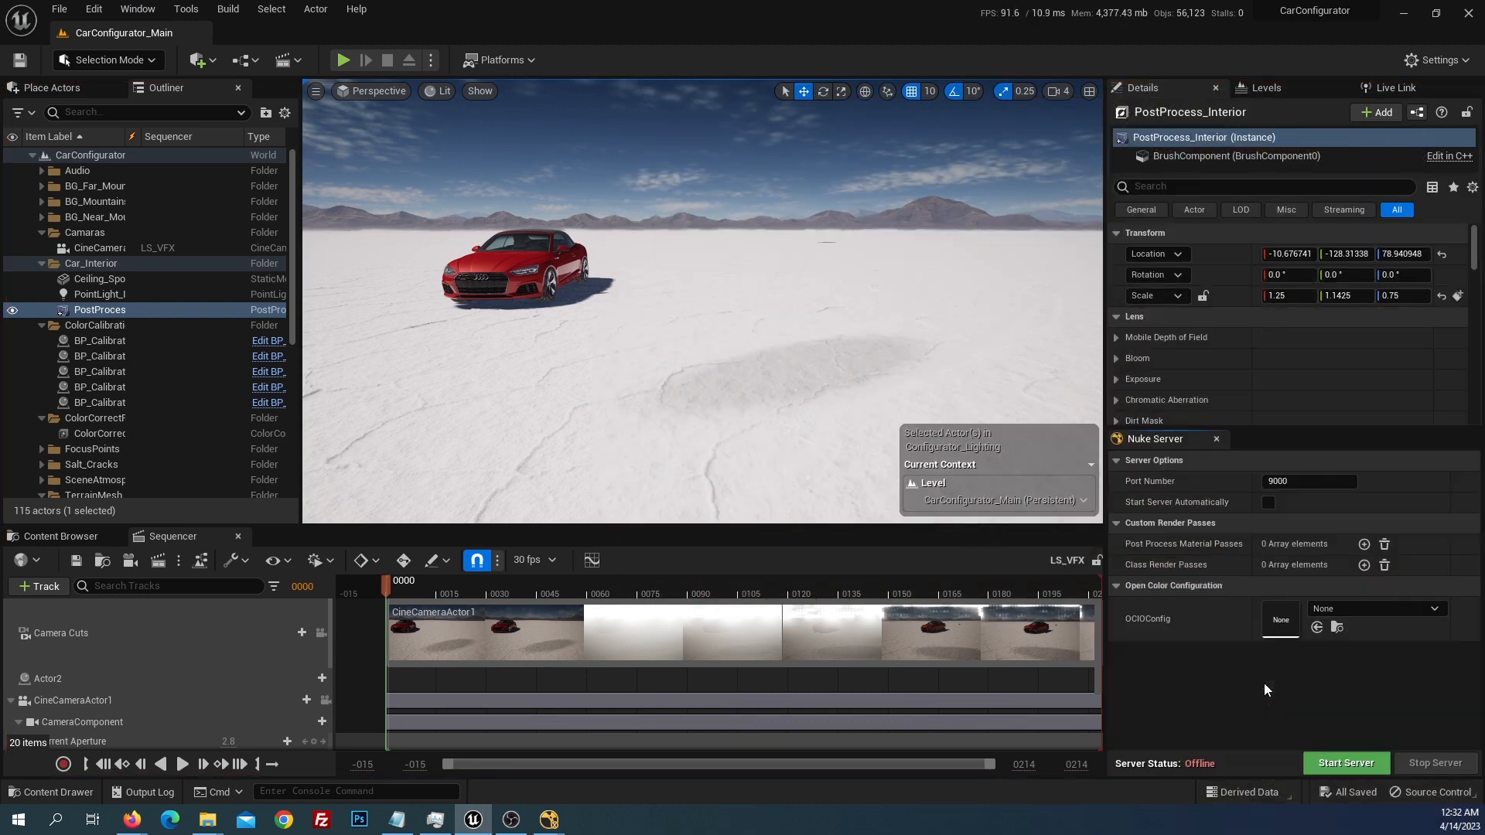
Enlarge the docked Nuke Server panel and start the server
drag(1274, 430, 1270, 361)
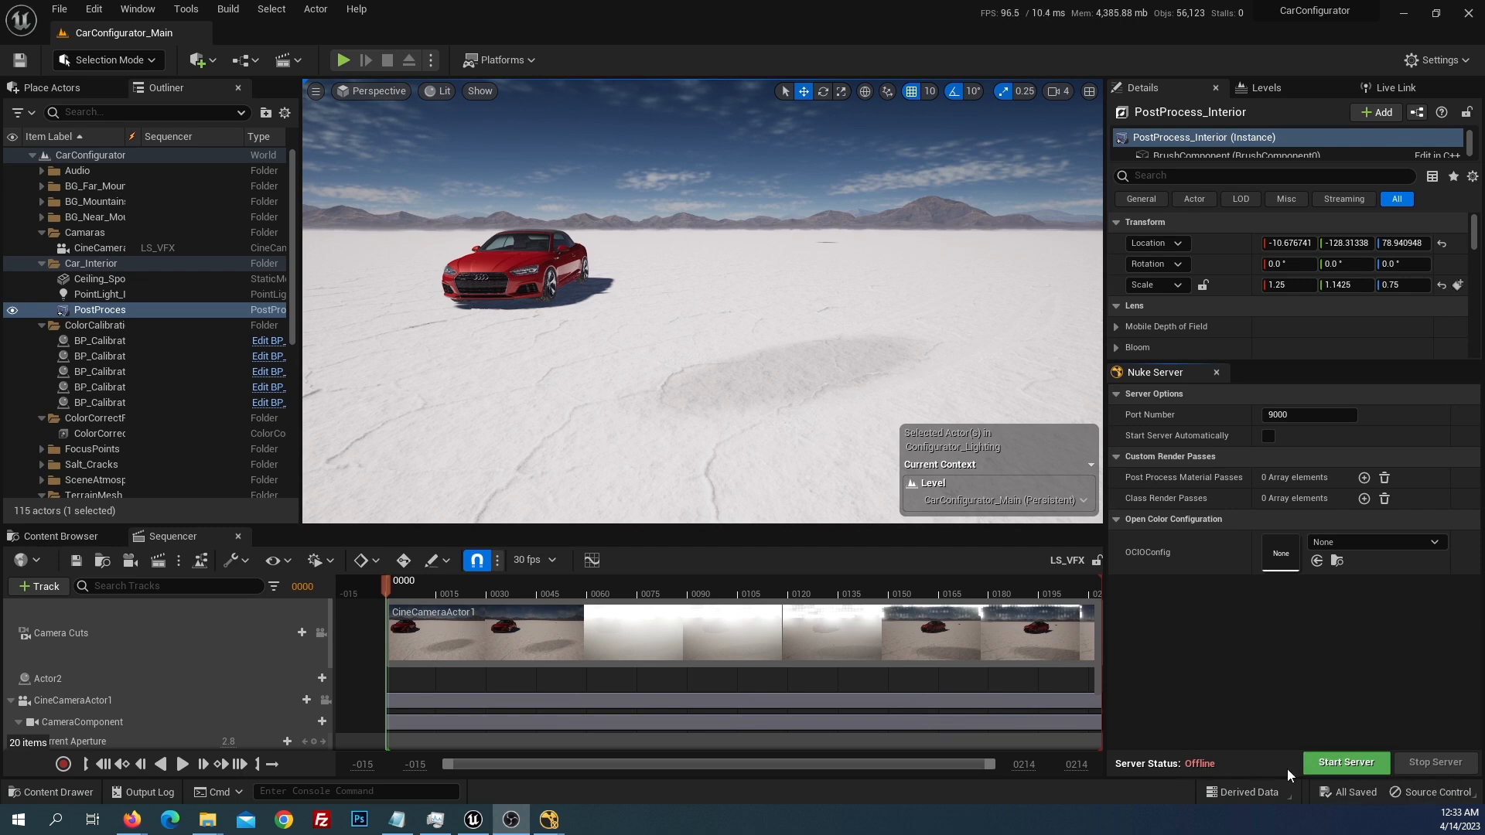
click(1345, 764)
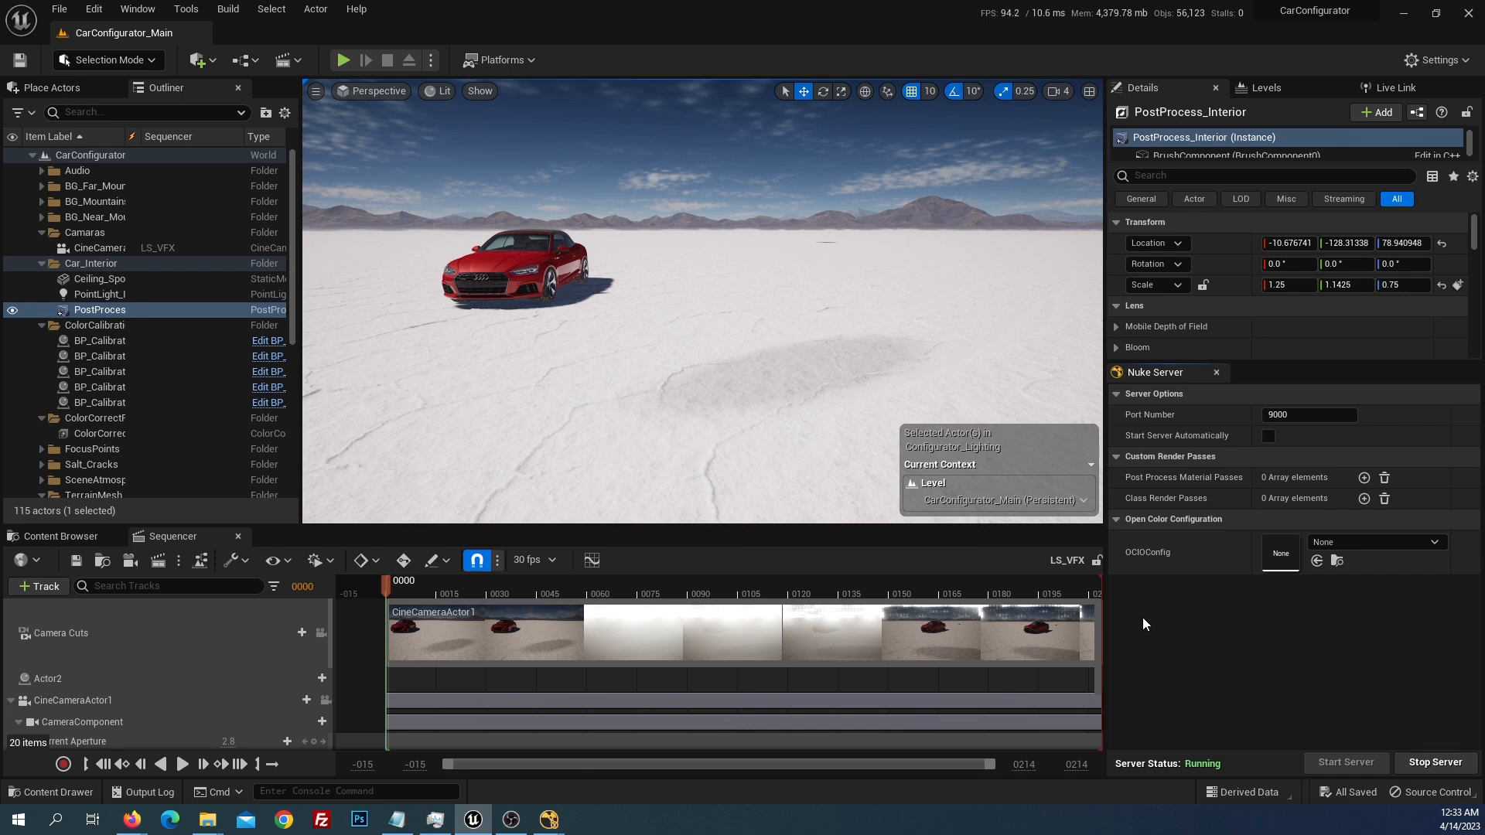
Switch to the comp.nk script in NukeX and examine the Read1 LS_VFX render and its connections in the node graph
mouse_move(555, 821)
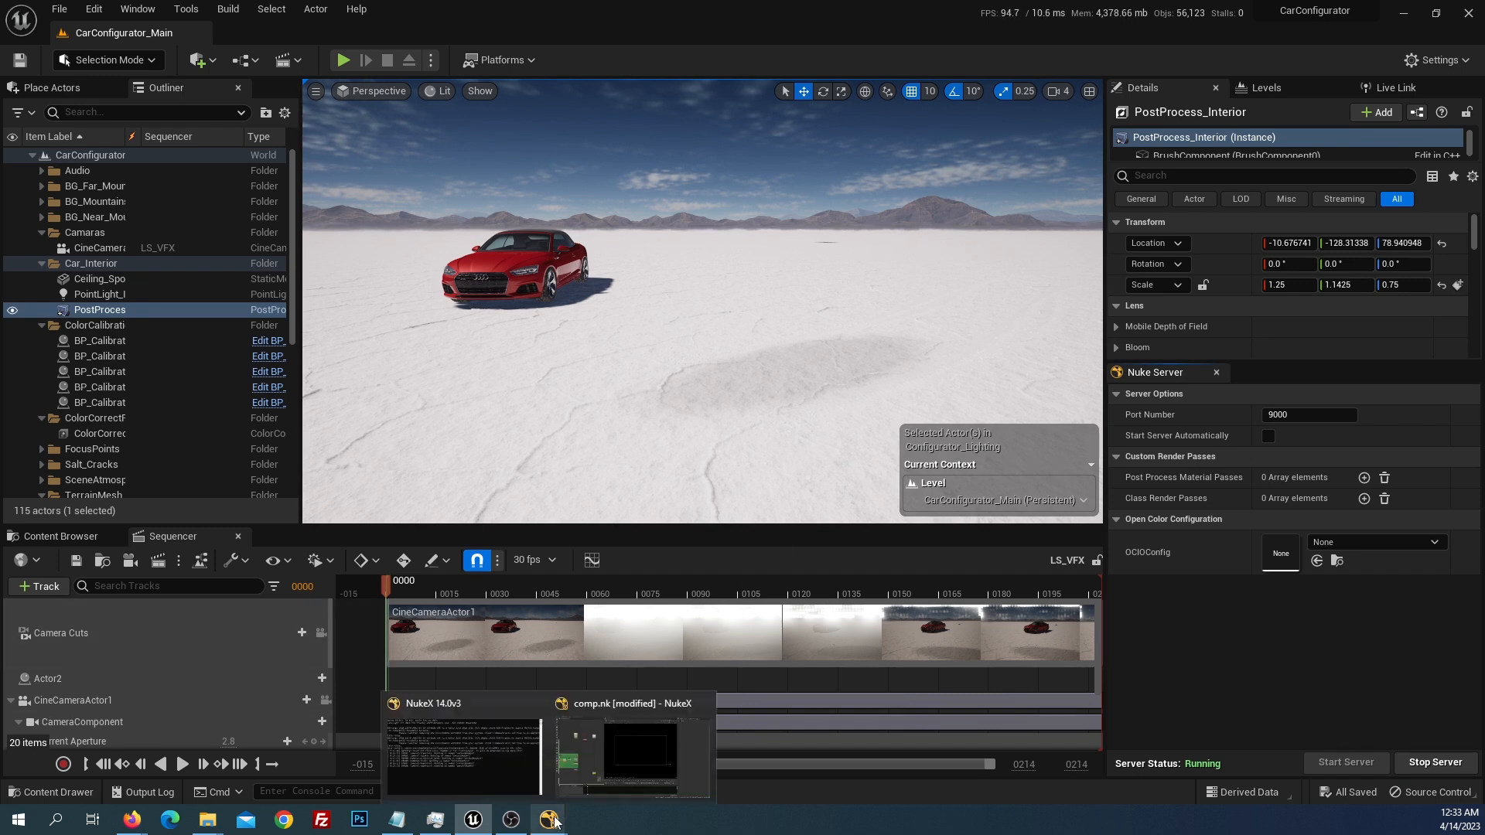
click(587, 758)
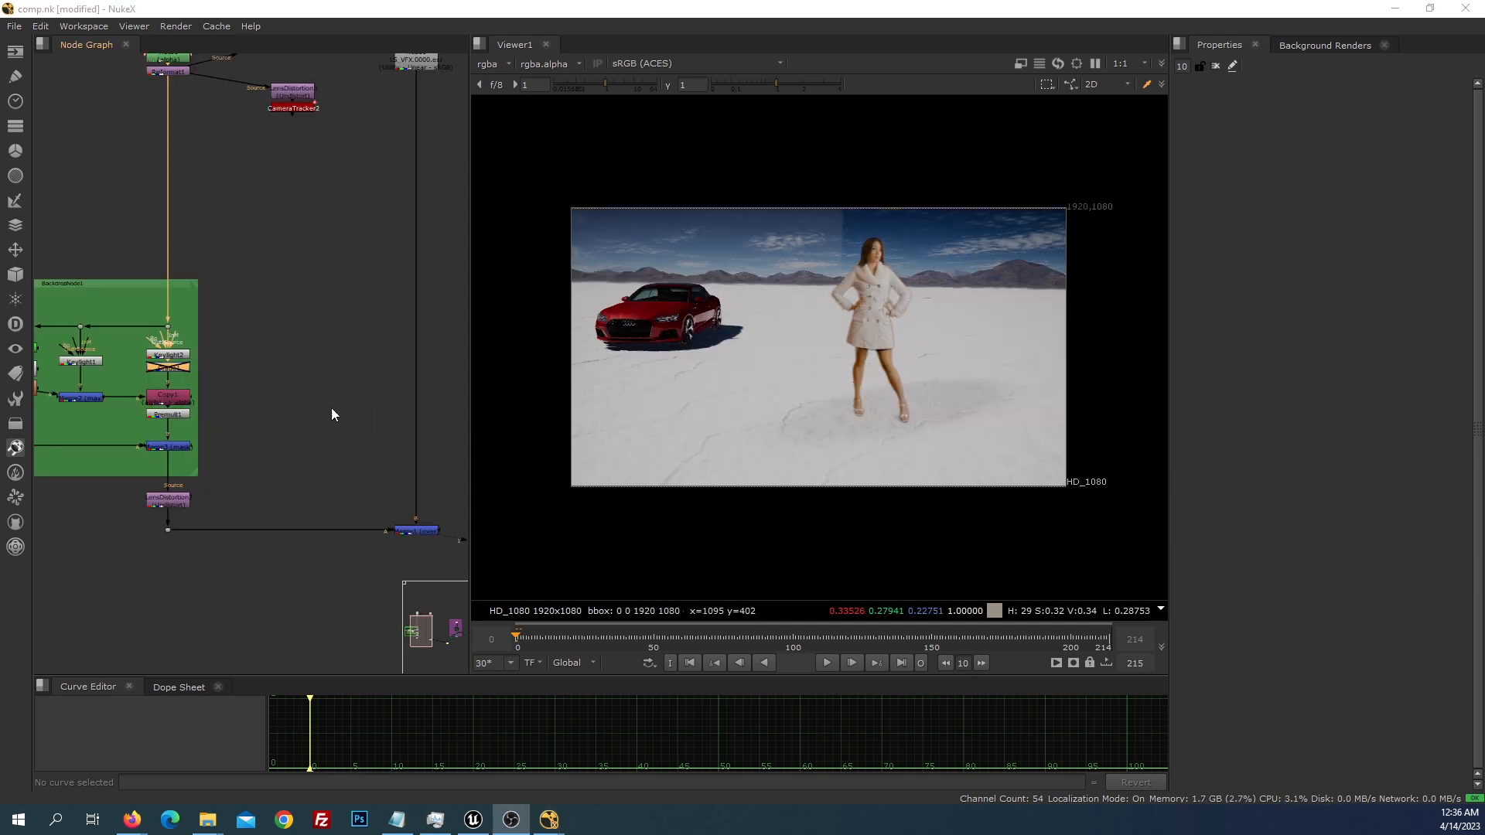
middle_drag(300, 351, 287, 560)
scroll(419, 255, up, 4)
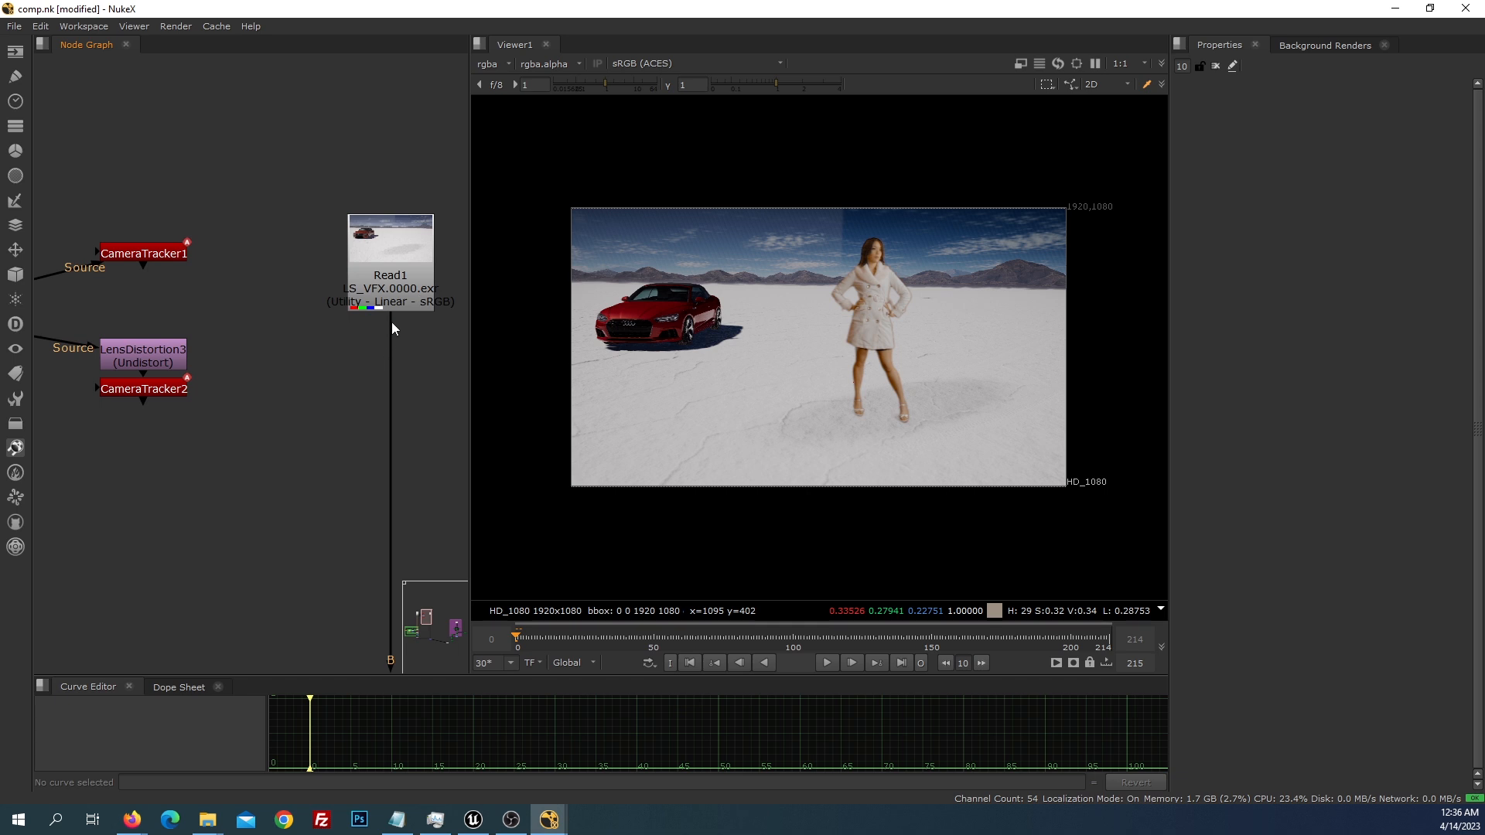
middle_drag(369, 212, 303, 238)
drag(236, 206, 406, 379)
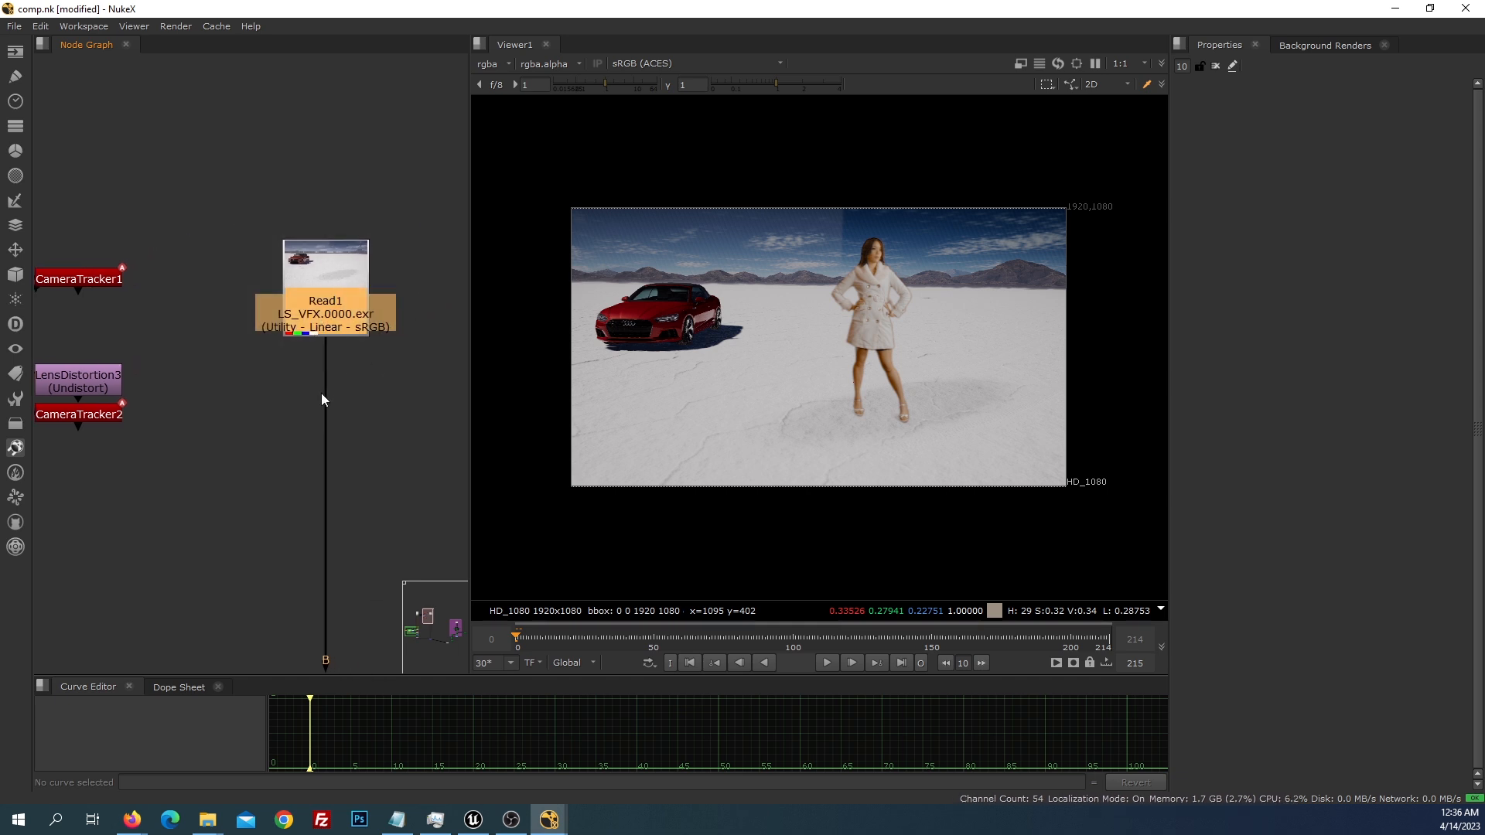
scroll(335, 421, down, 5)
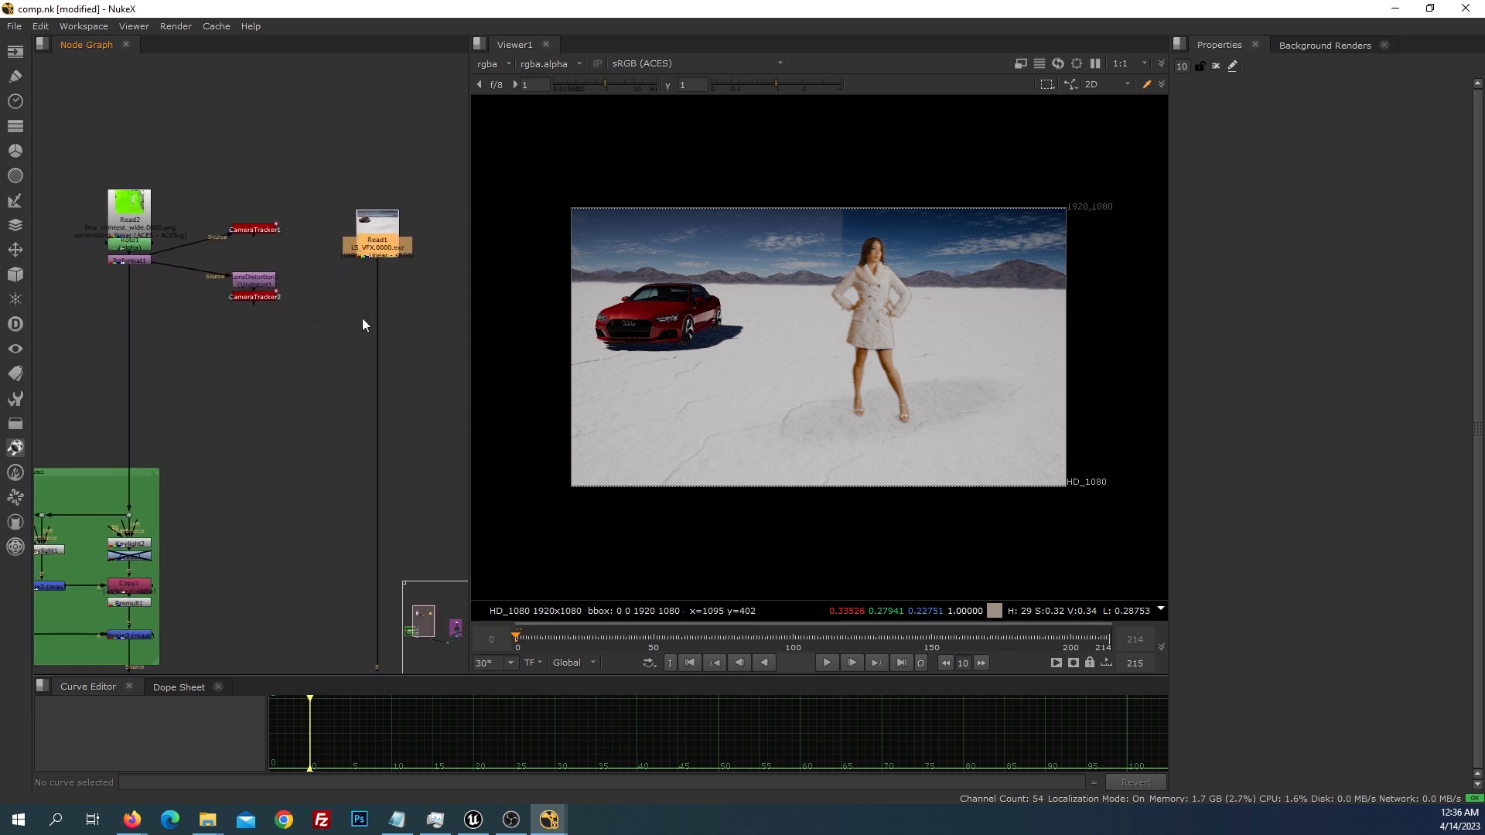
scroll(362, 318, down, 3)
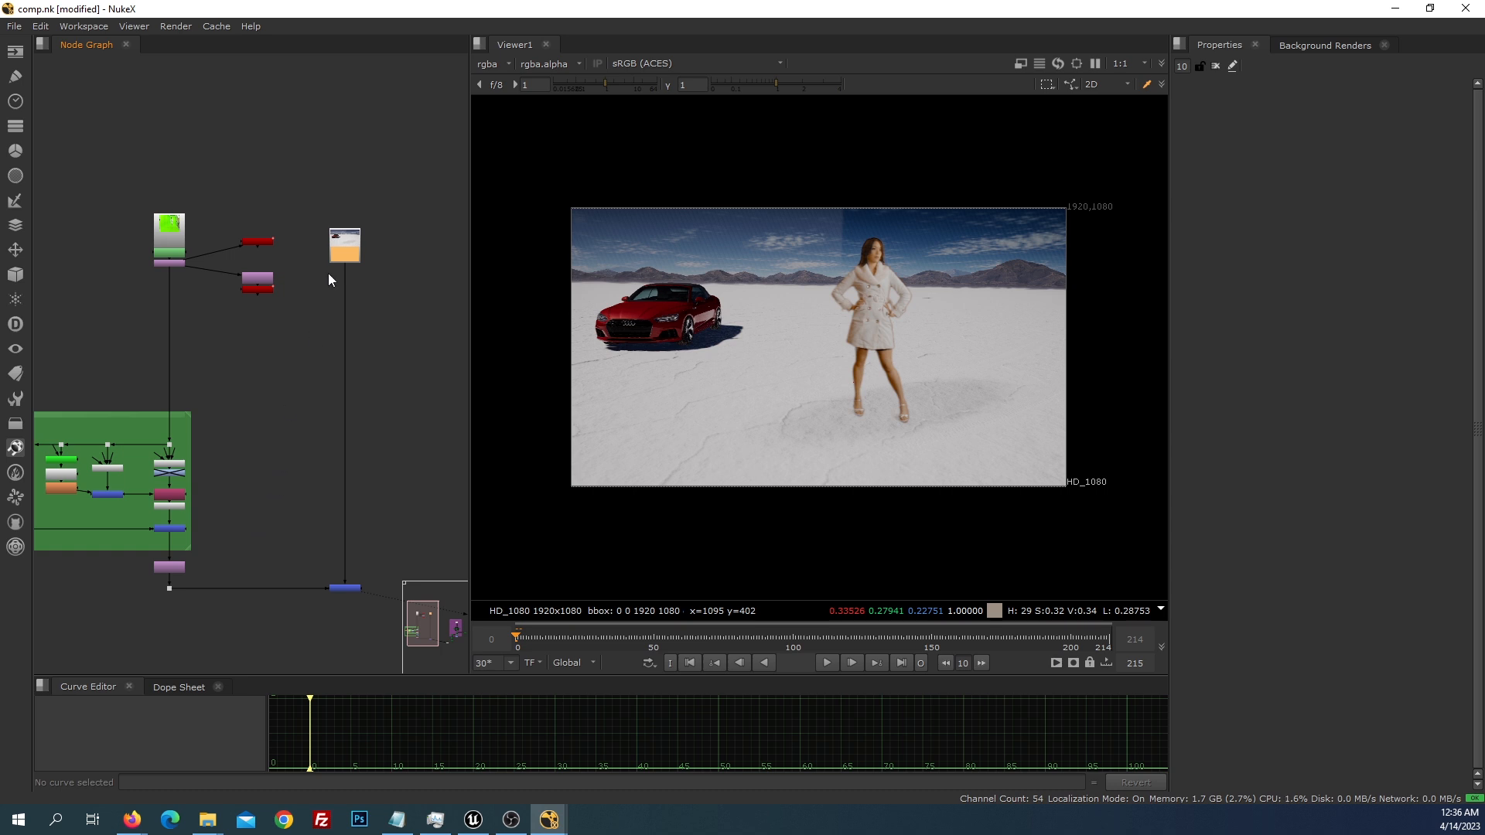
scroll(354, 318, up, 2)
middle_drag(362, 332, 359, 396)
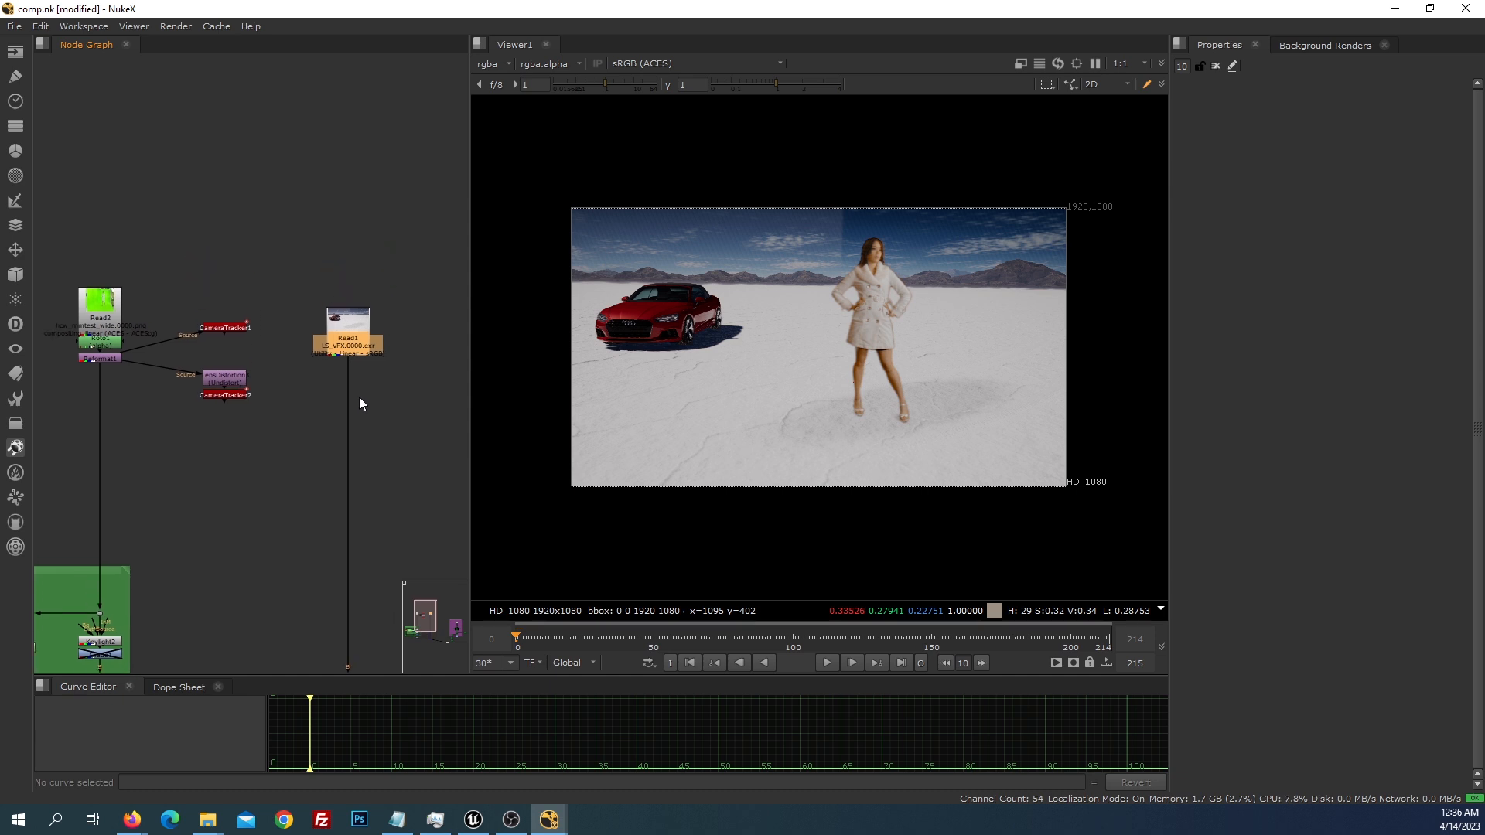
Open the project settings' color options and choose aces_1.2 as the OCIO config
click(297, 158)
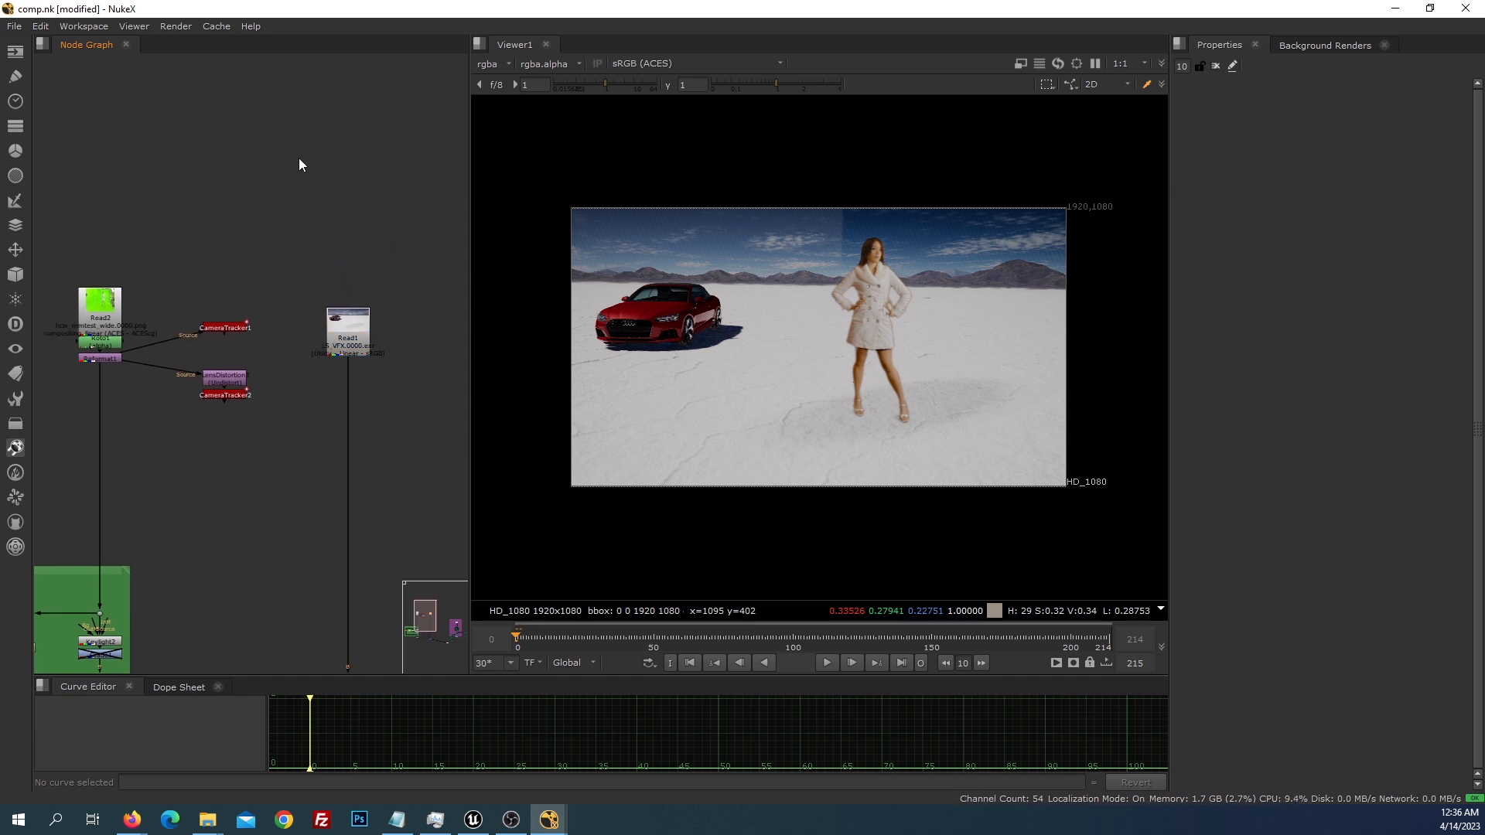
key(s)
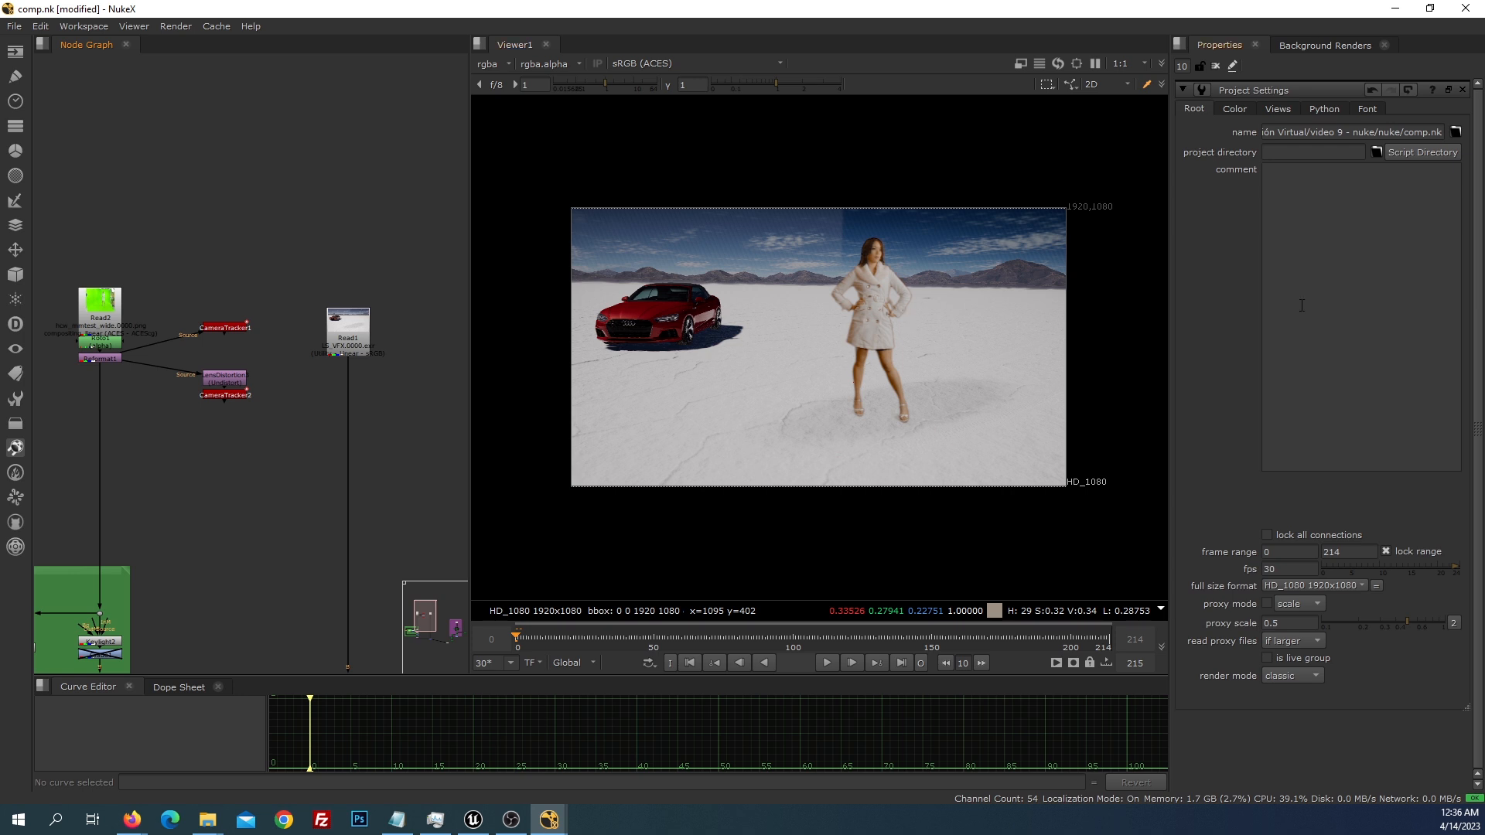
click(1237, 109)
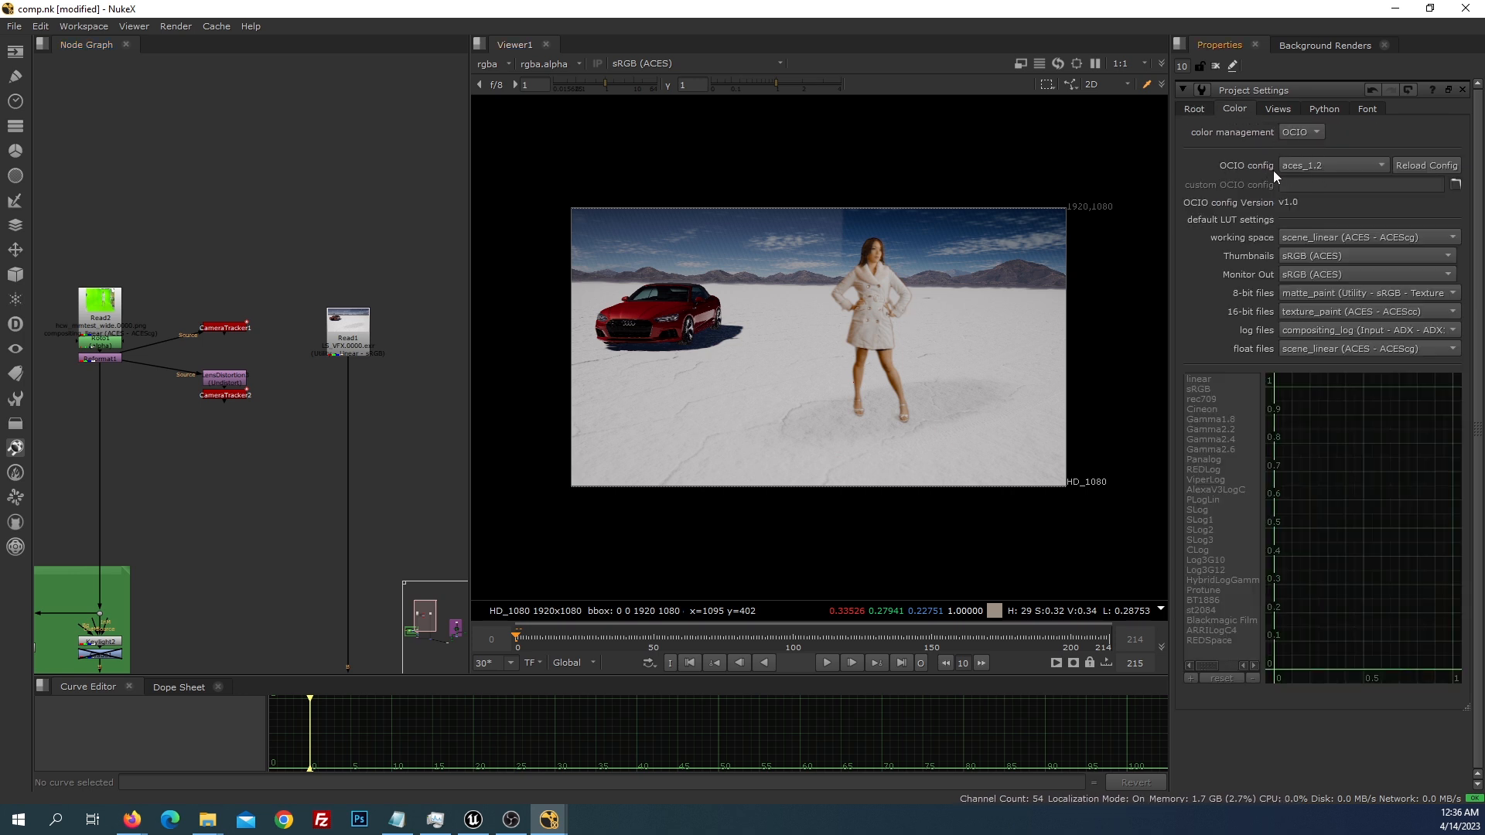
click(1314, 165)
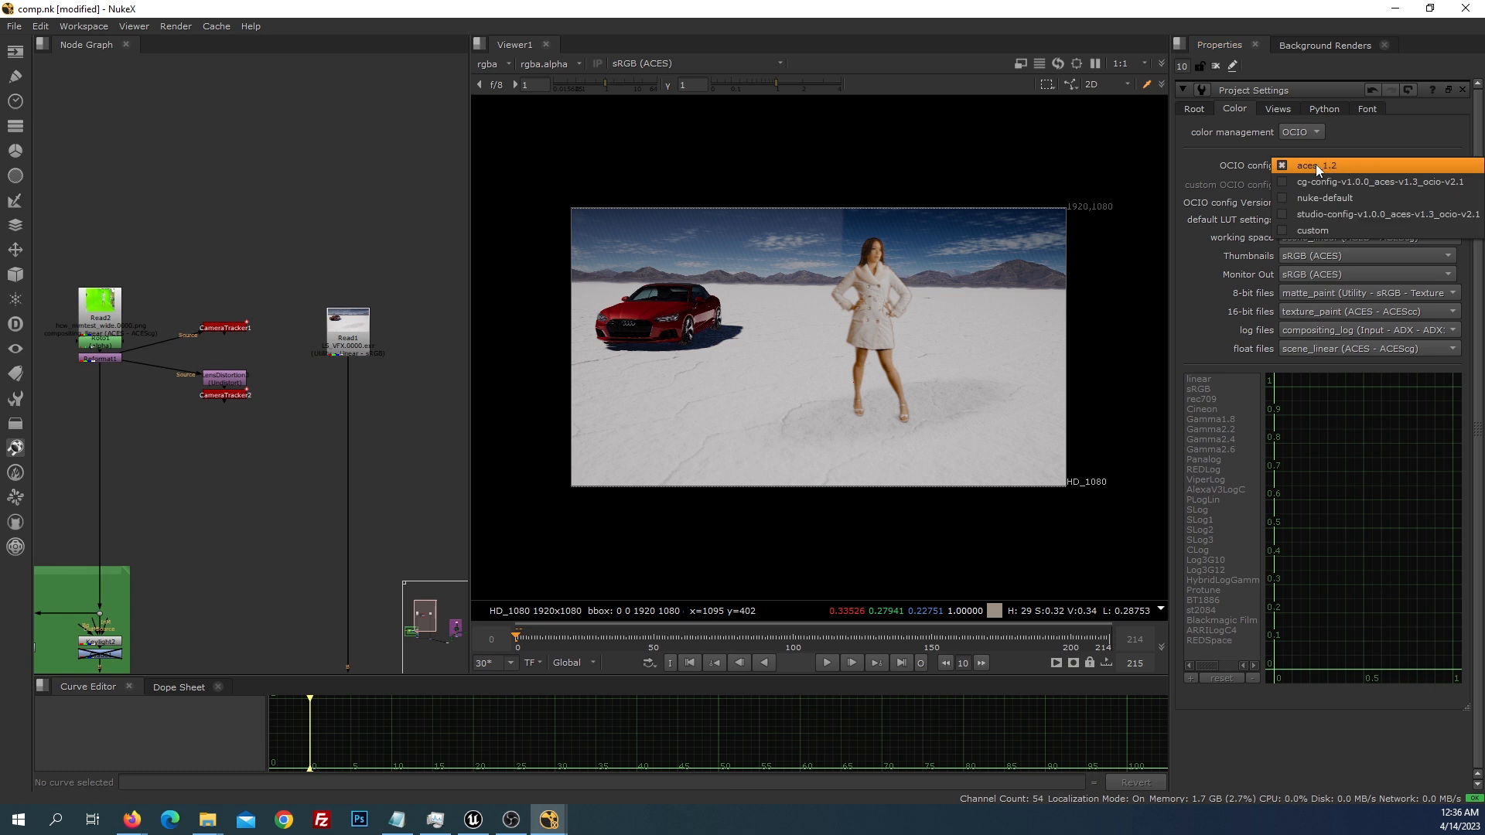
click(1316, 165)
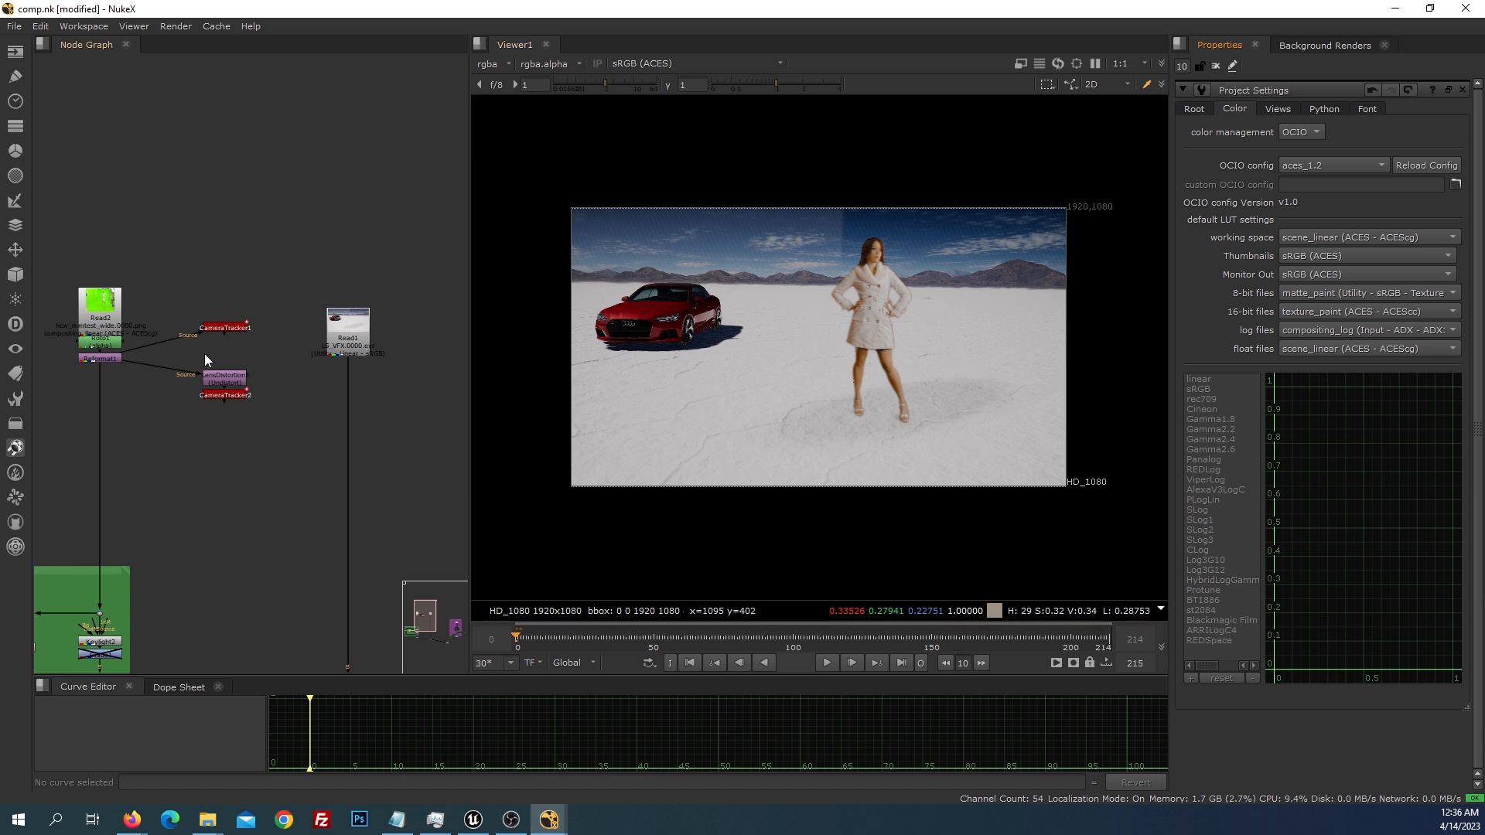
Fit the whole node graph in view and preview the composite's playback, jumping to frame 38 and stopping there
key(f)
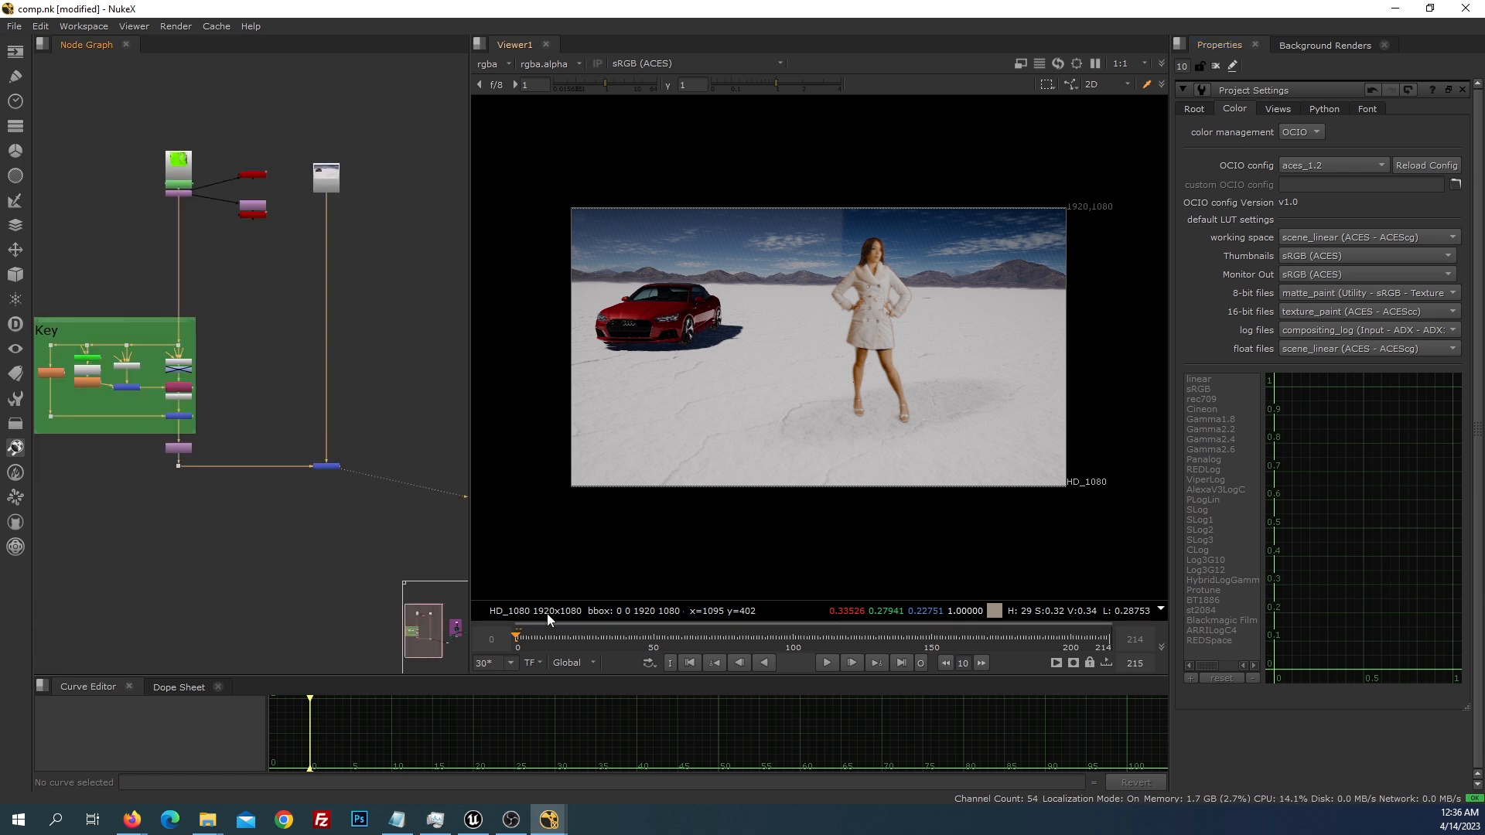
click(829, 662)
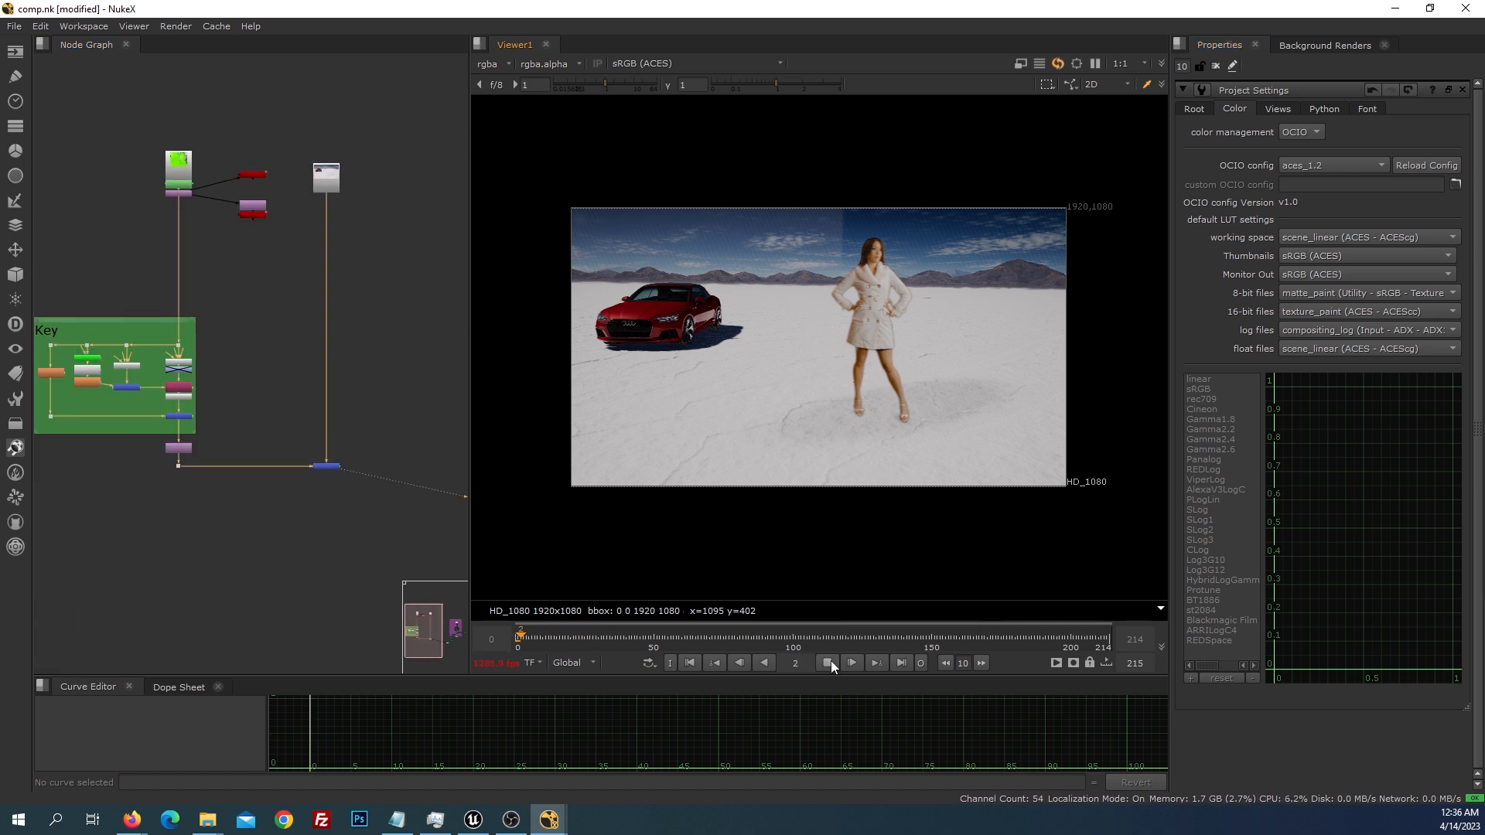
click(620, 634)
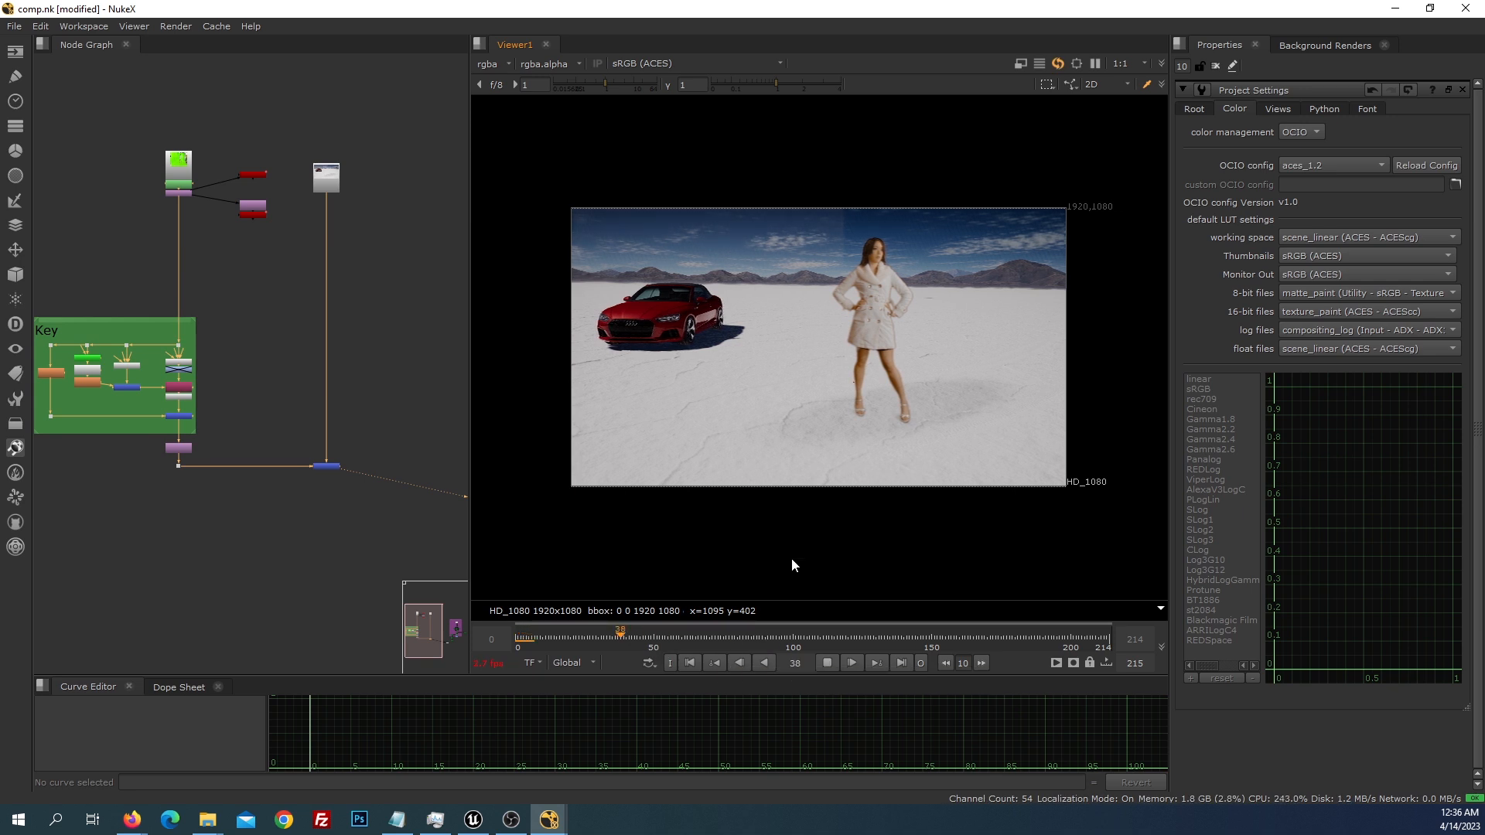
click(824, 661)
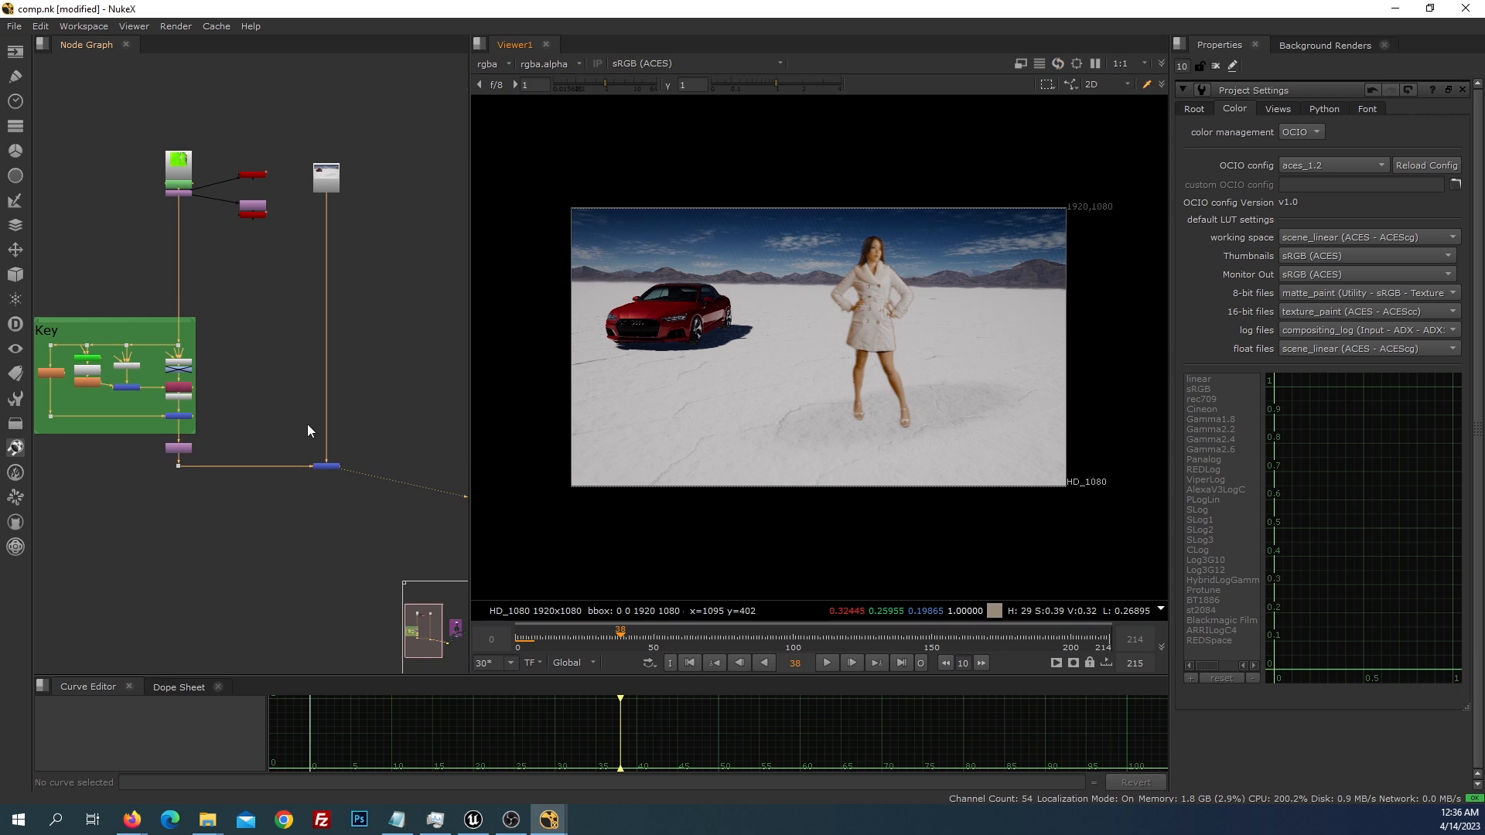
Add an UnrealReader node in the empty area of the node graph beside the Read1 render
key(alt+Tab)
middle_drag(359, 292, 308, 370)
click(322, 324)
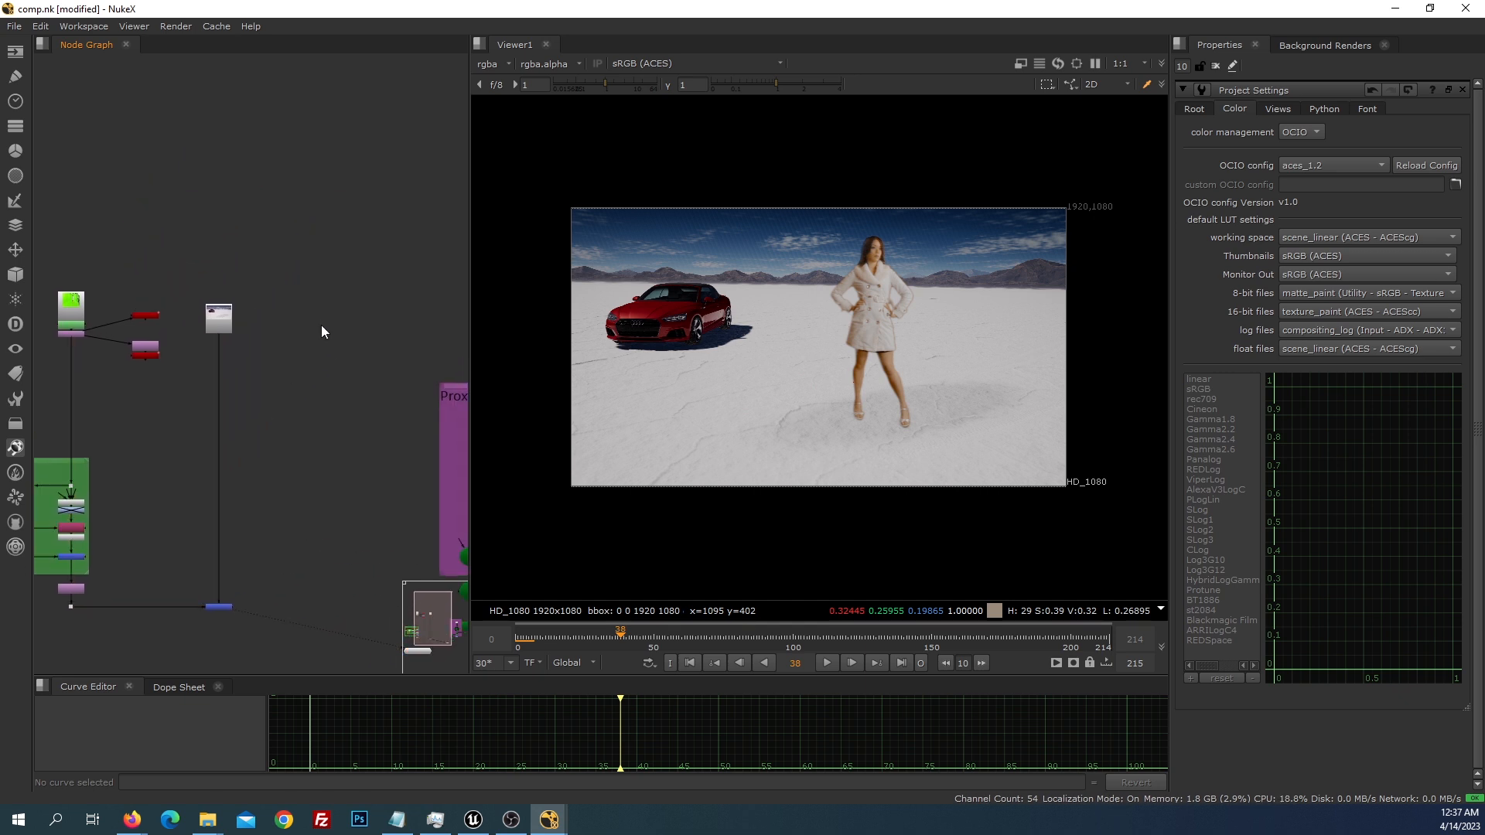
key(Tab)
text(unrea)
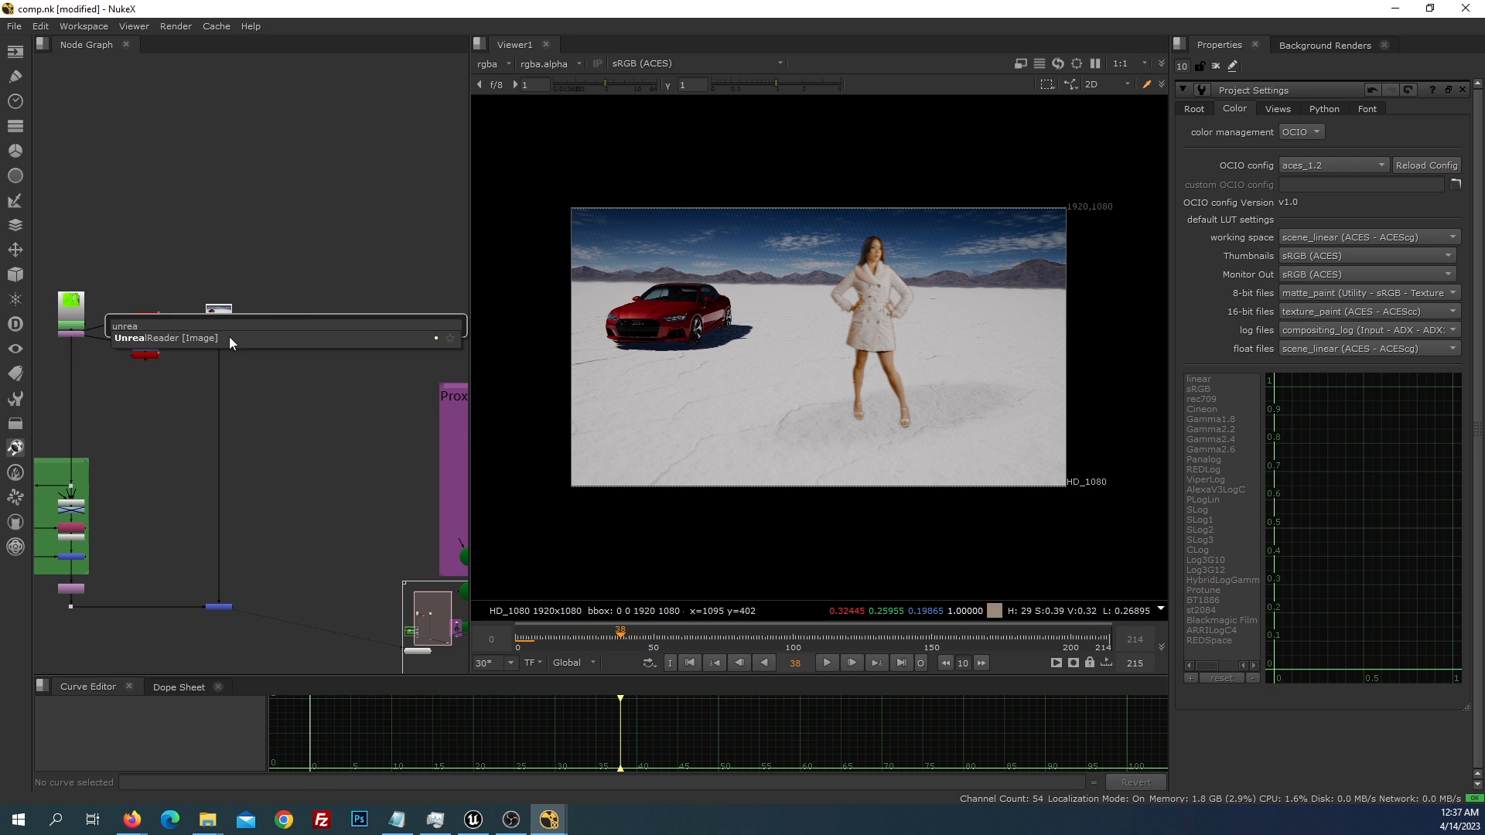
click(229, 337)
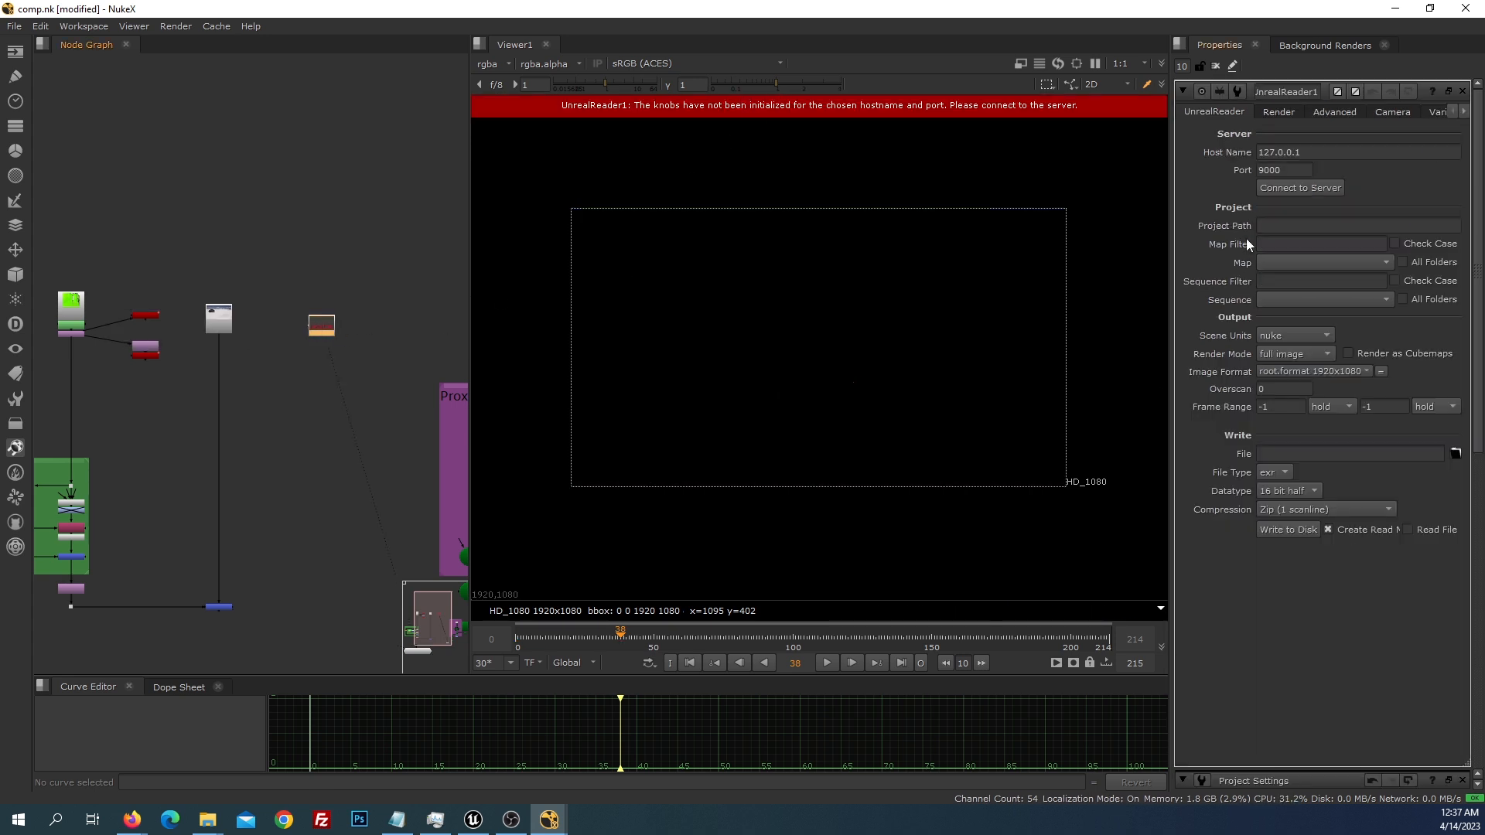
Check the UnrealReader's host and port against Unreal's Nuke Server settings, connect it to the server, and widen the node's properties area
drag(1305, 150, 1259, 151)
click(1213, 176)
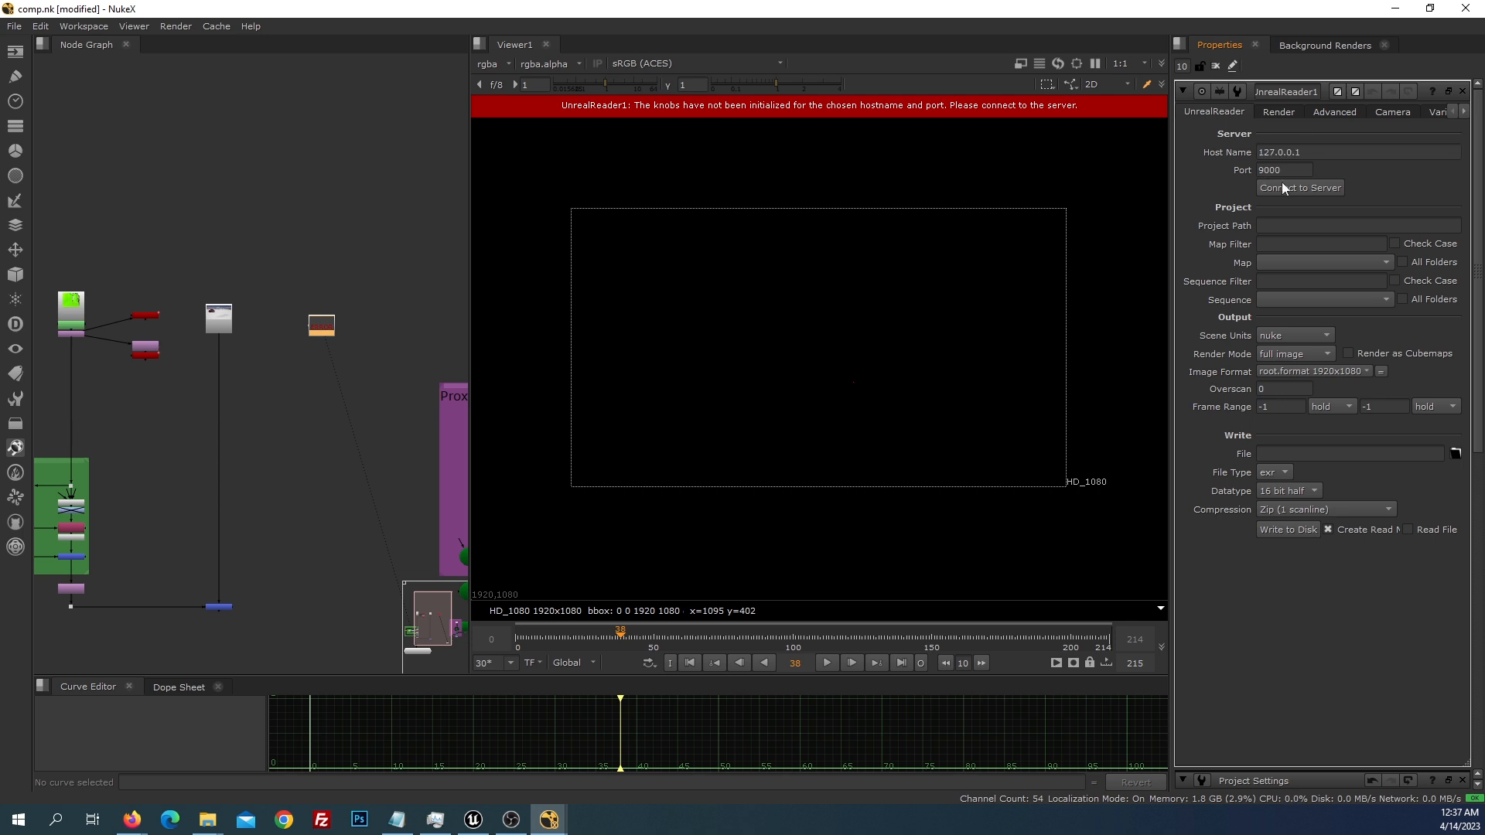
click(474, 820)
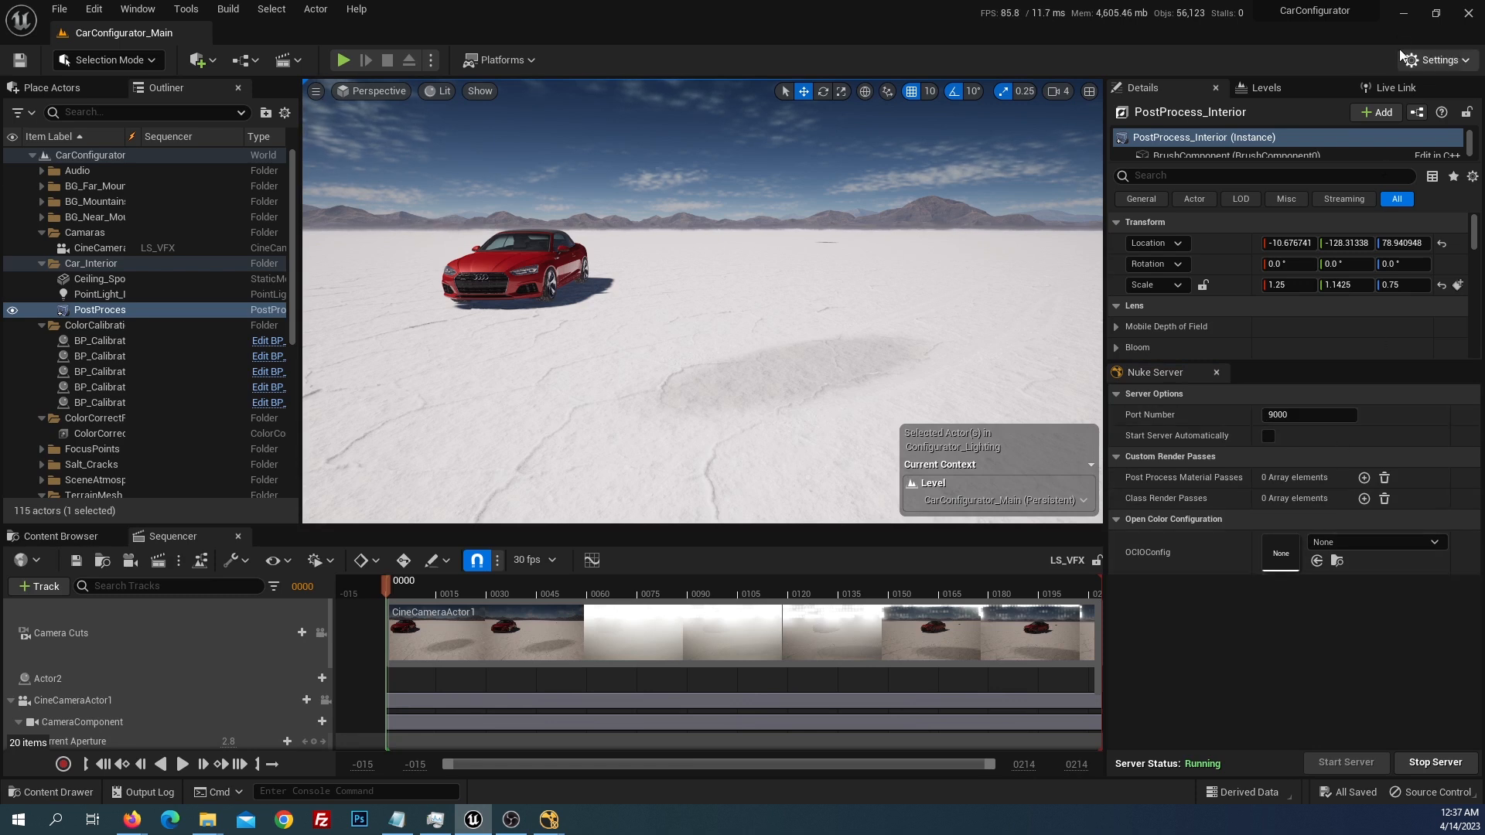
key(alt+Tab)
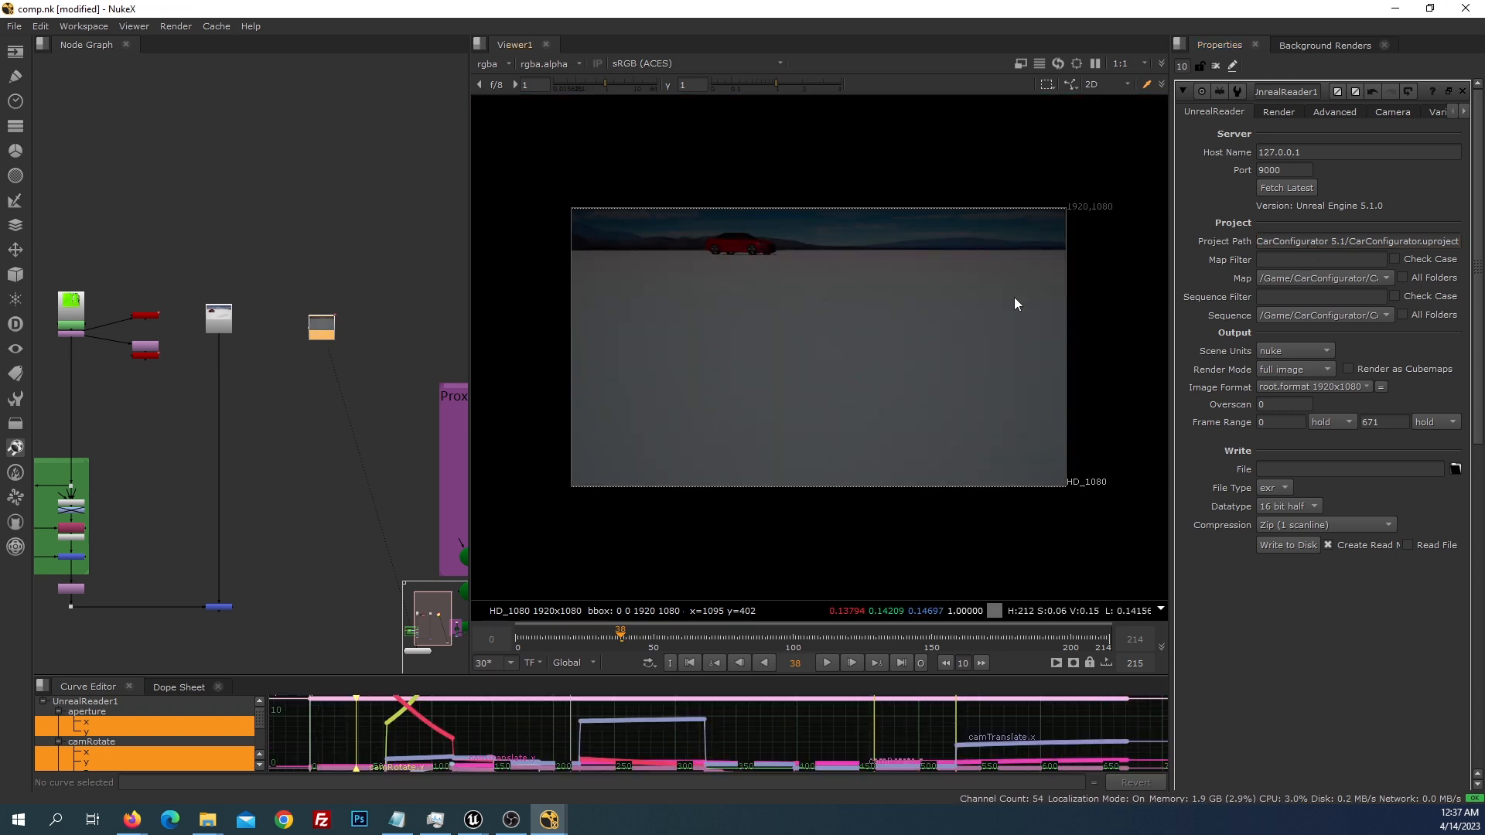
drag(1171, 271, 1046, 283)
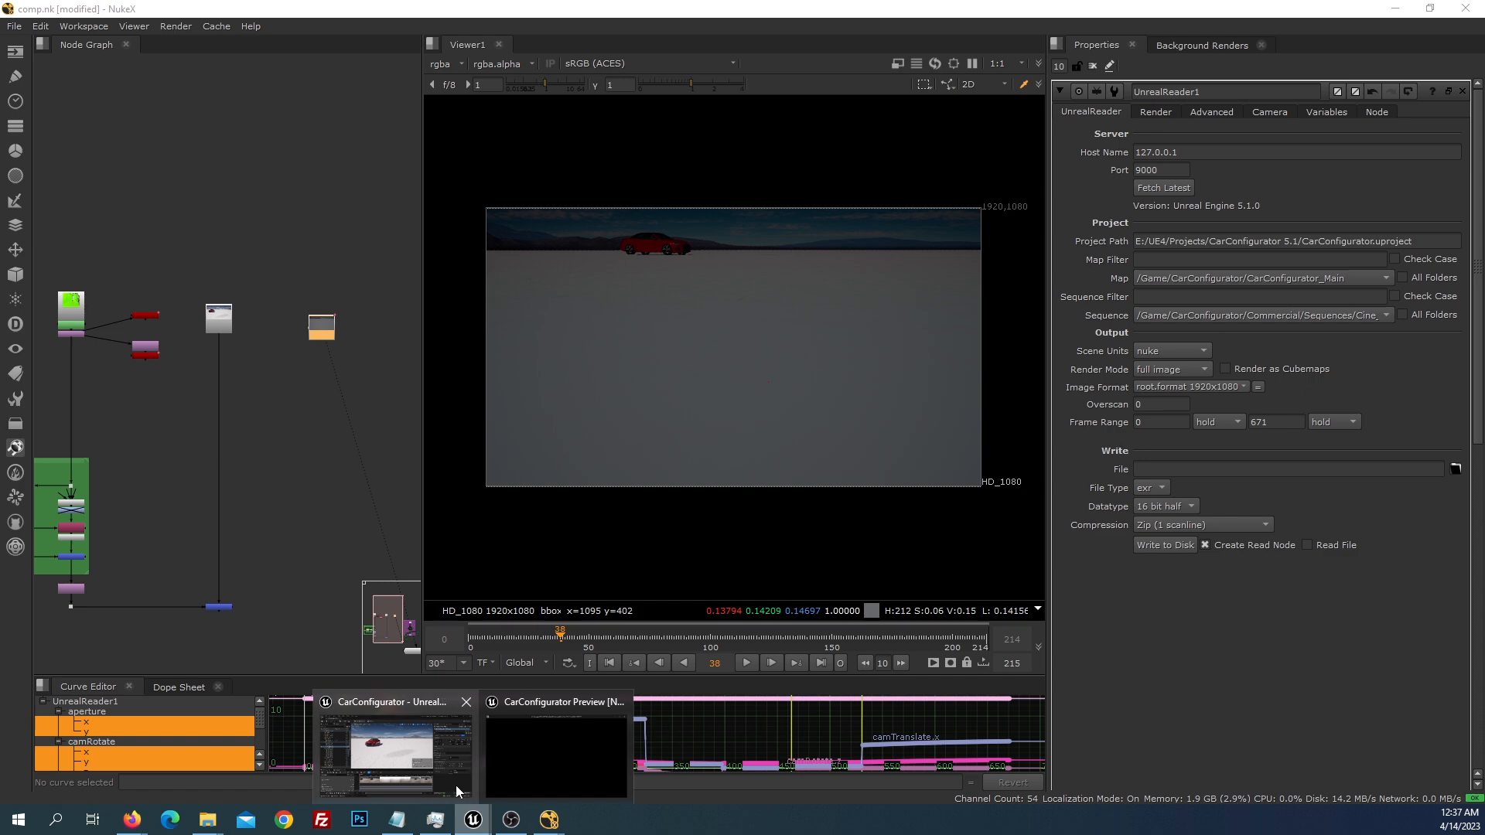
Switch to Unreal Editor and browse the project content's VFX folder to locate the LS_VFX sequence
click(472, 819)
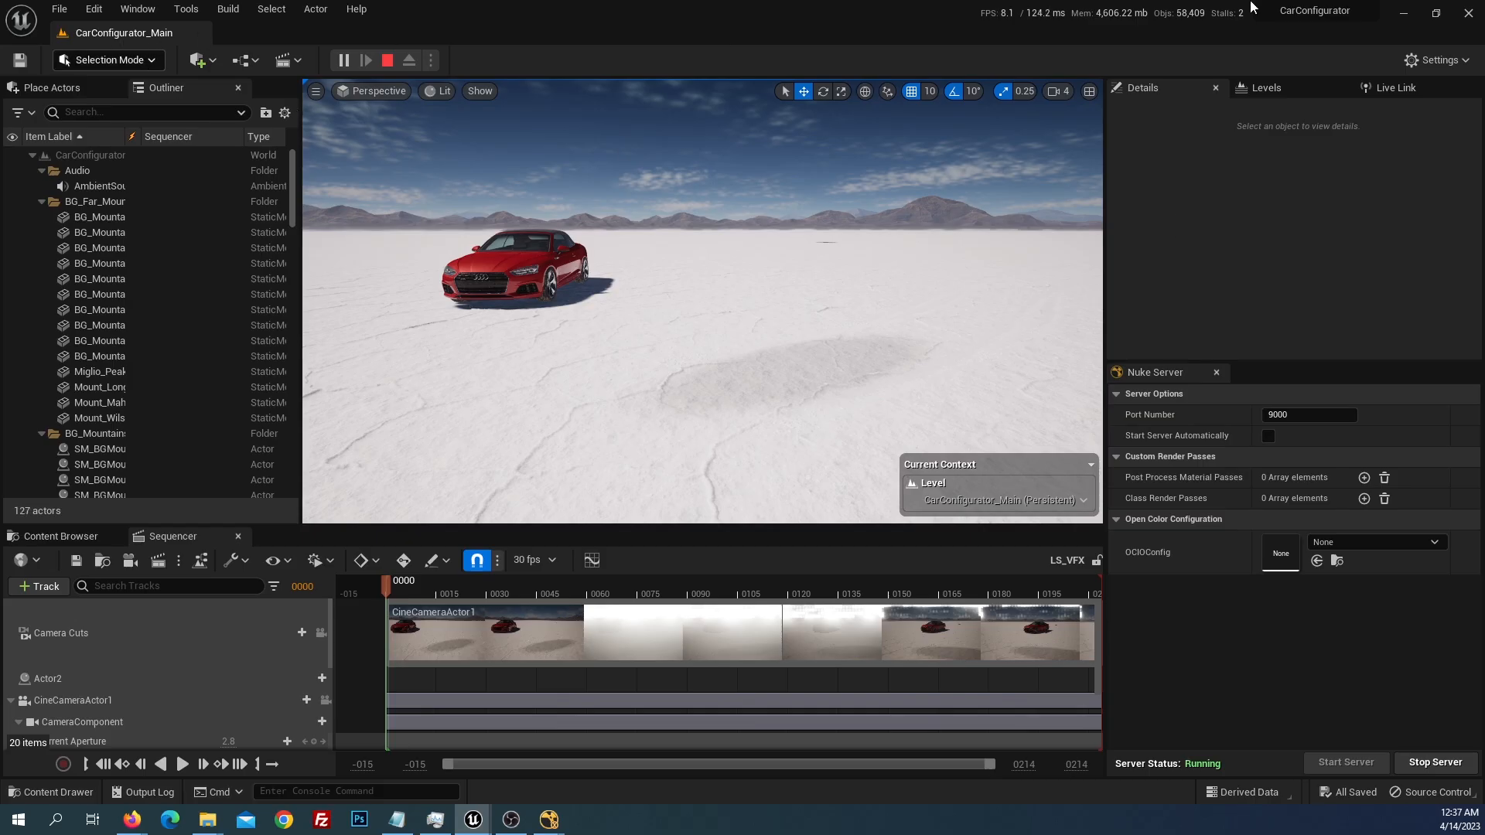
click(1403, 13)
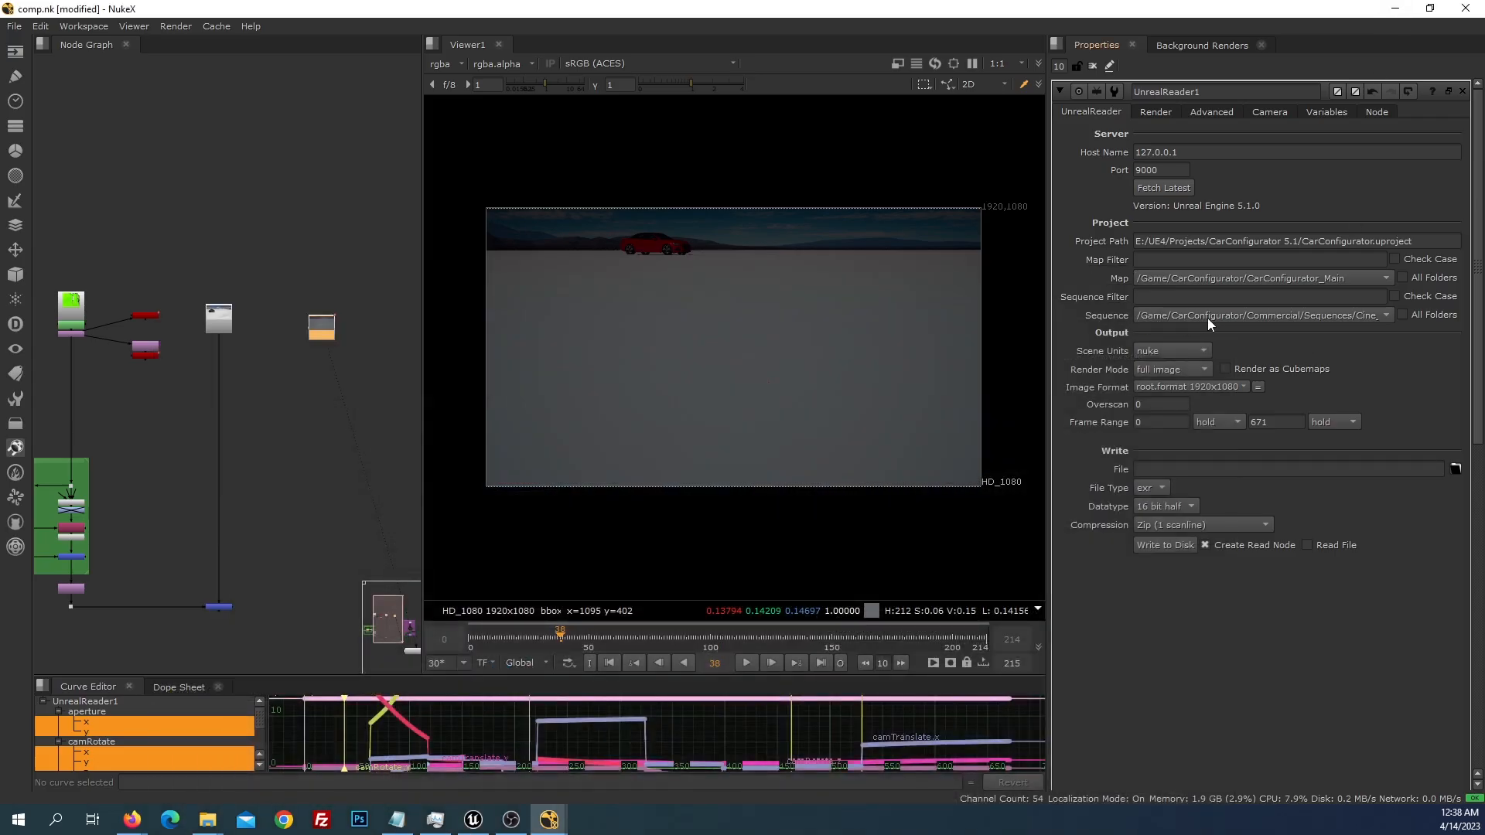
click(473, 822)
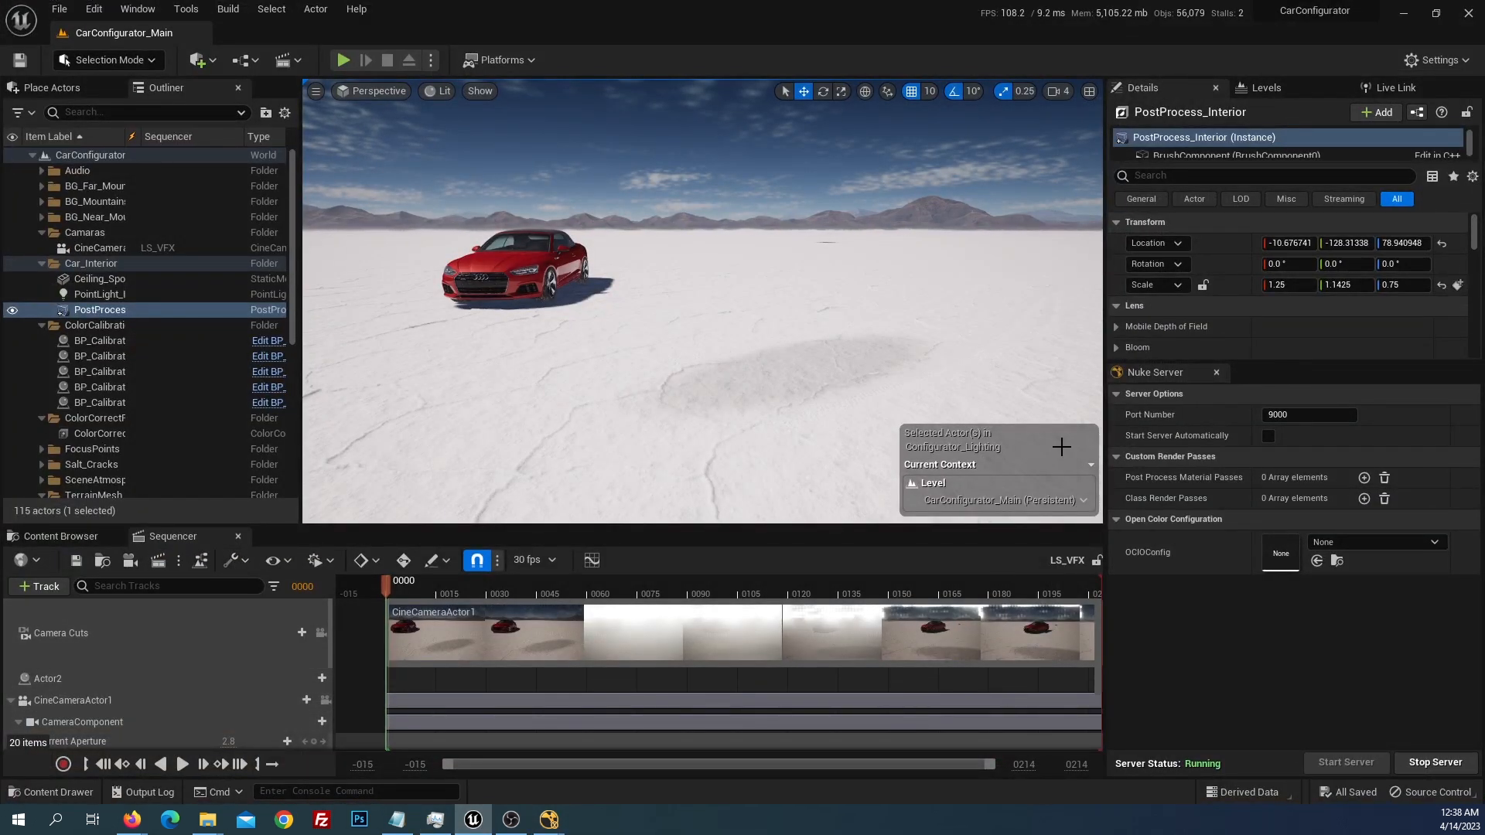
click(56, 536)
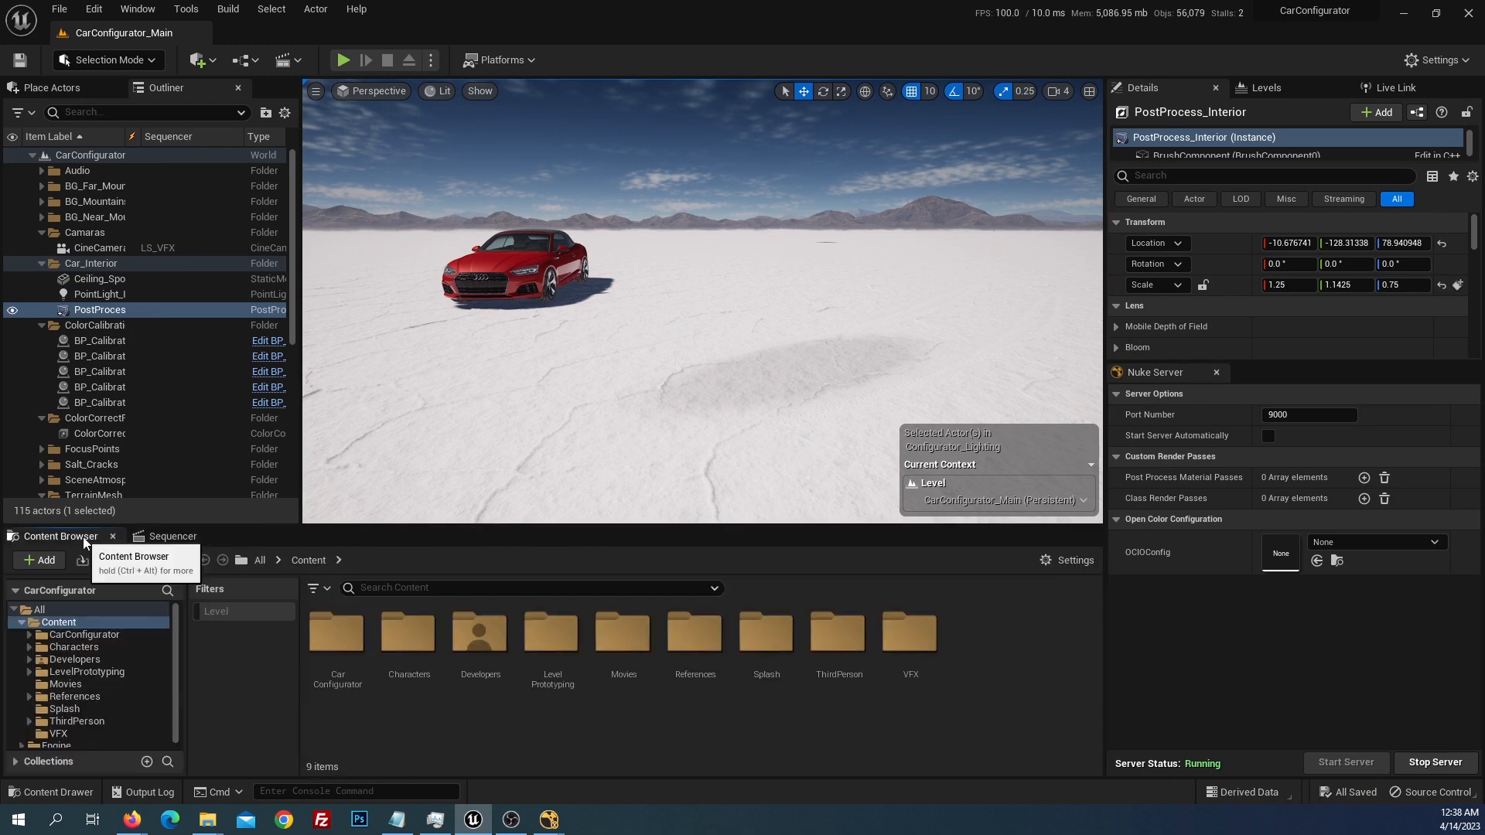
click(68, 732)
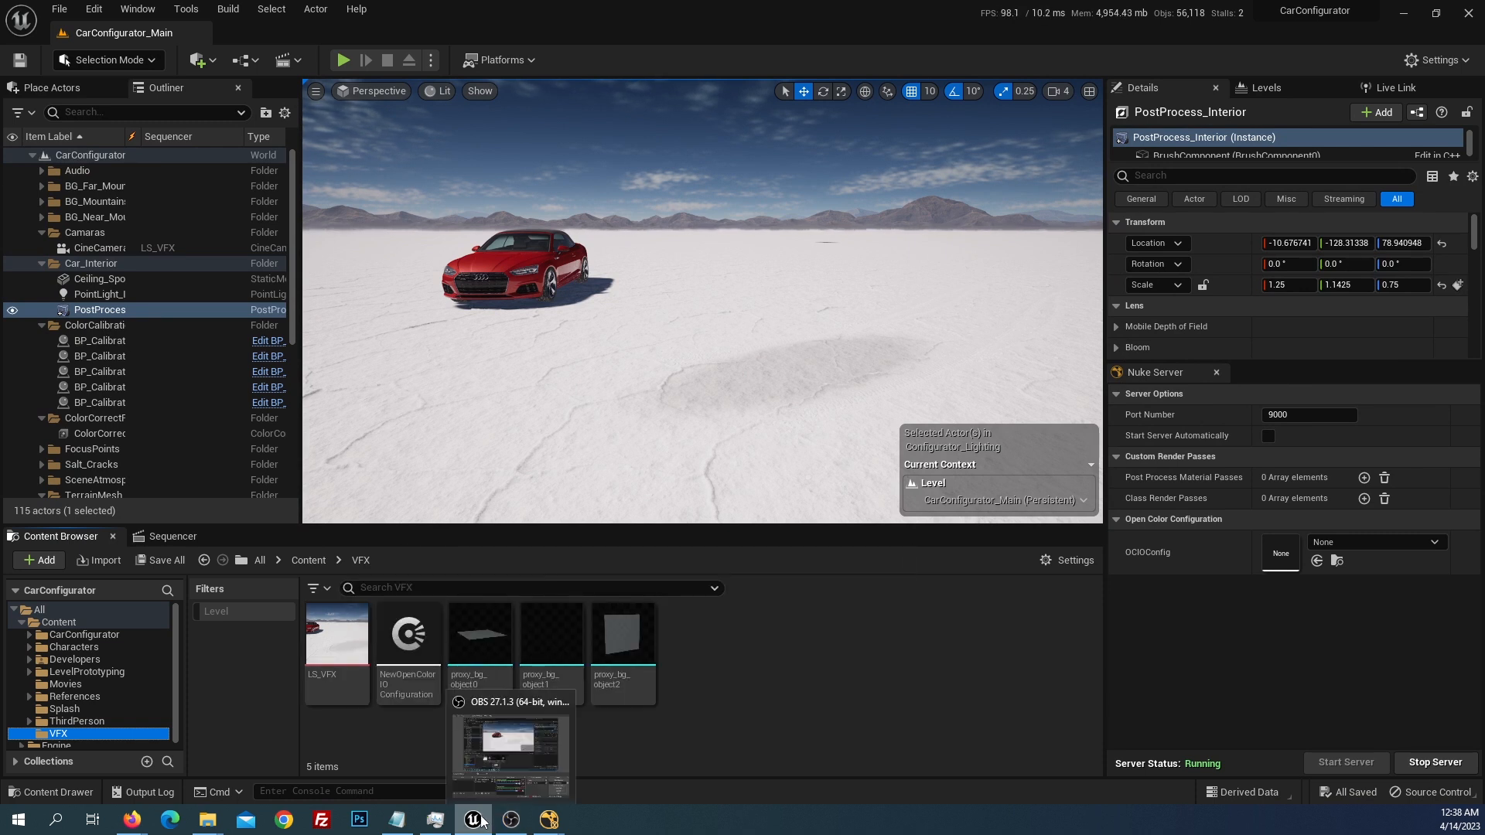
Switch back to the comp.nk script in NukeX and set the UnrealReader's sequence to /Game/VFX/LS_VFX
mouse_move(575, 806)
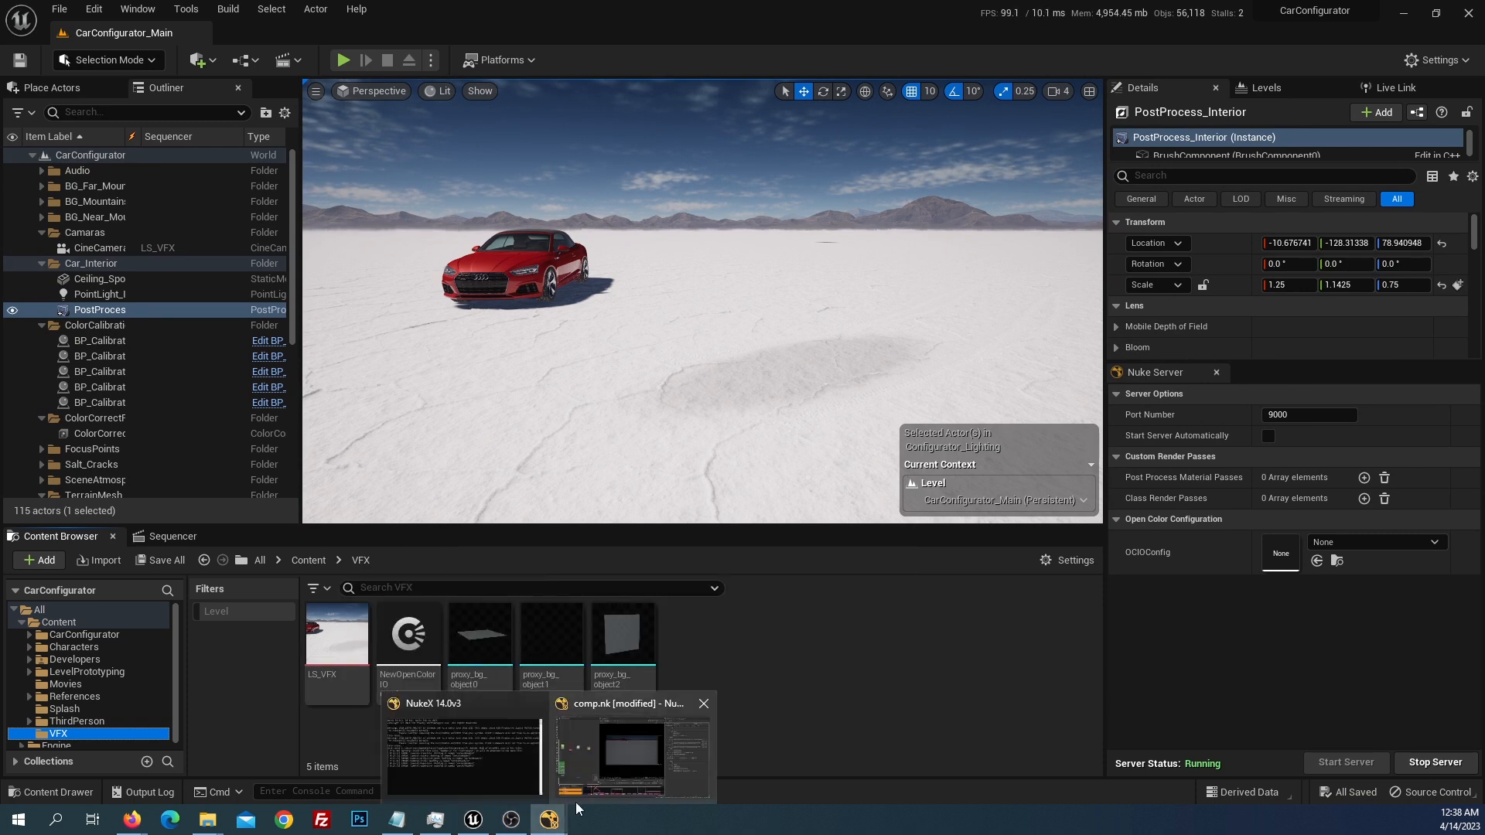
click(602, 754)
click(1282, 315)
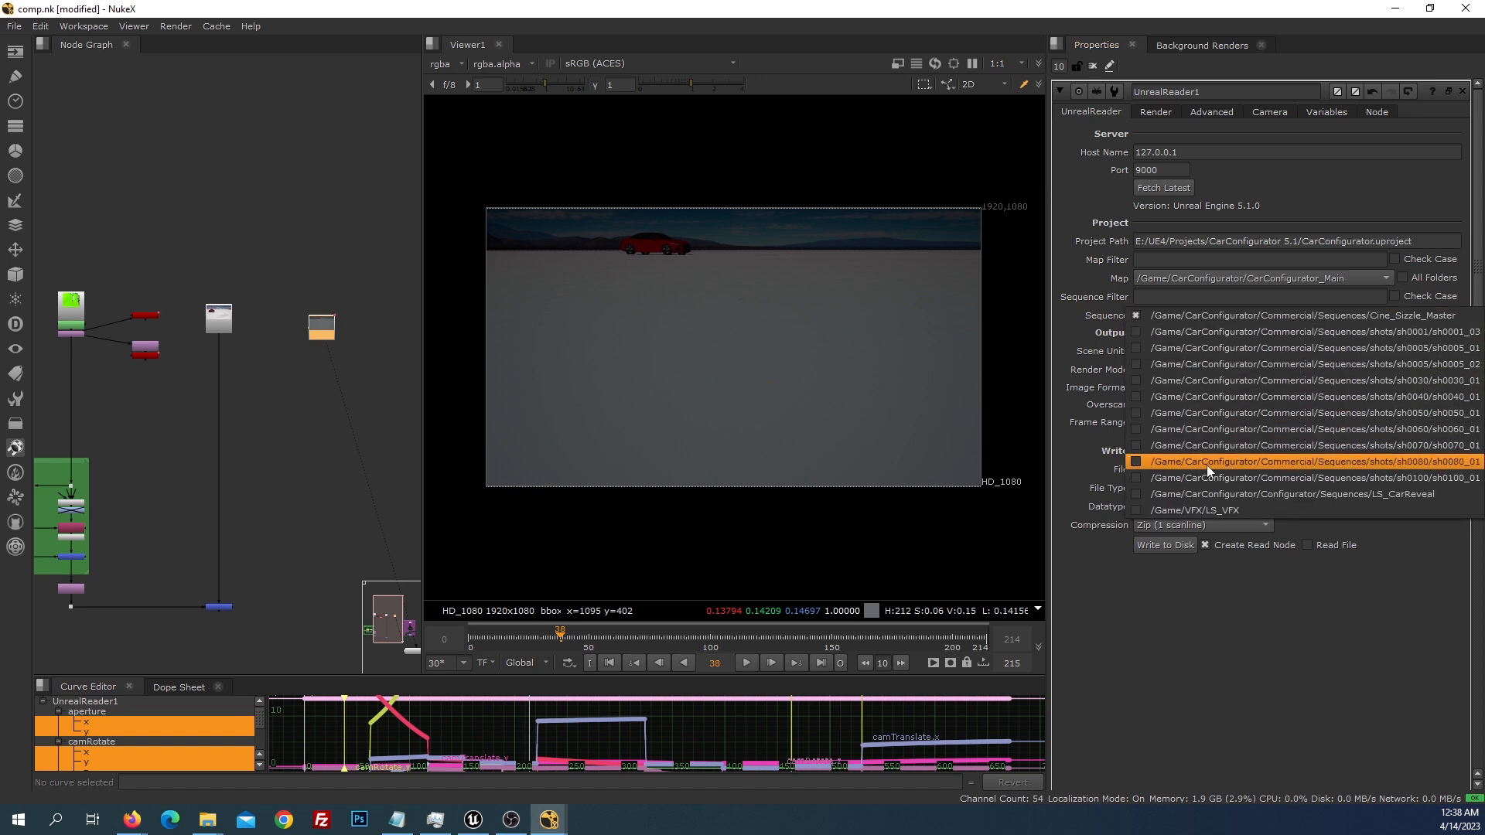
click(1186, 506)
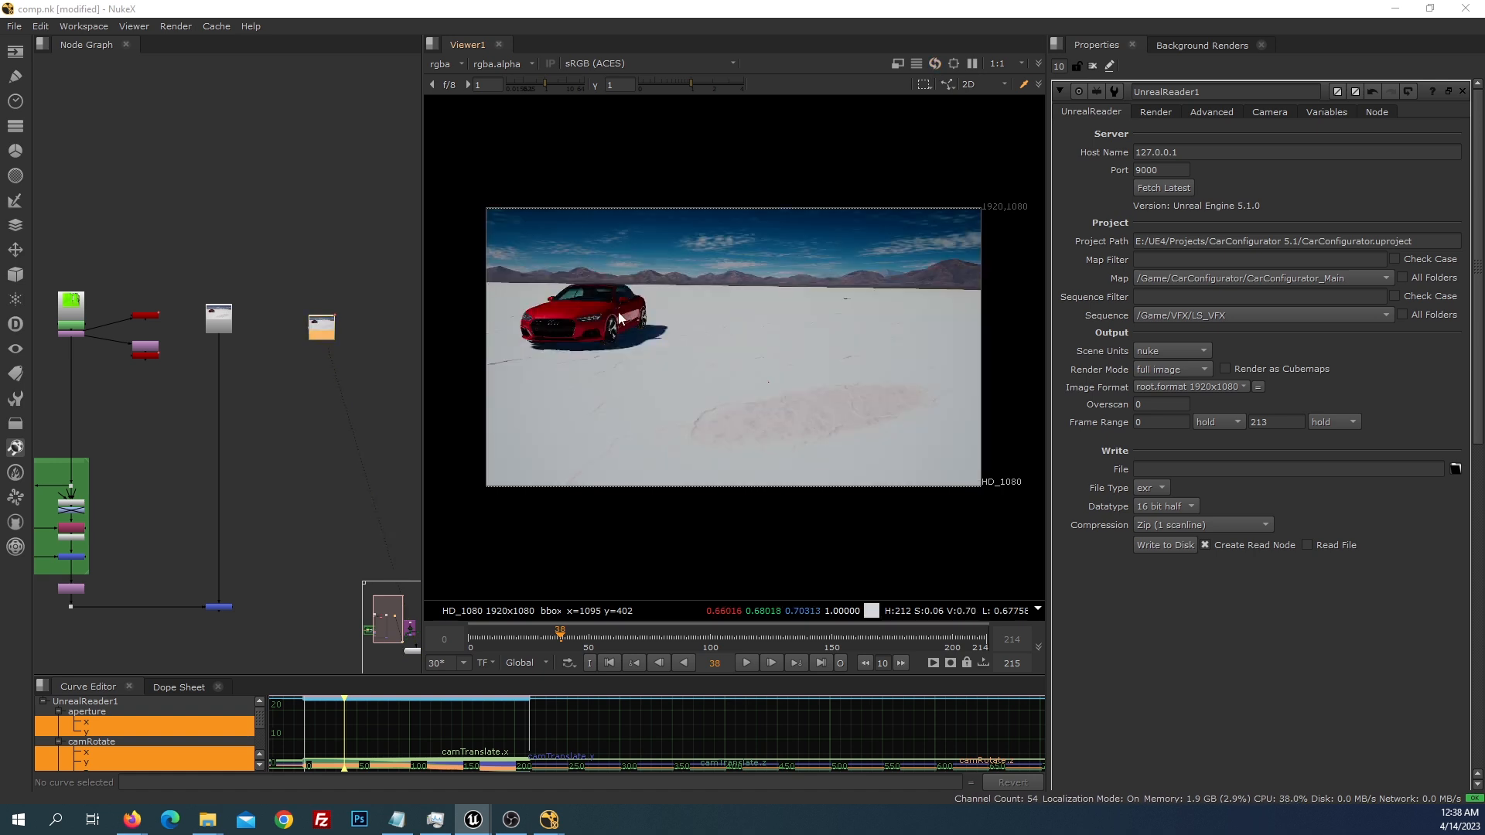
View Read1 and the UnrealReader in turn to compare their colors, and open Read1's properties to check its input transform
click(221, 319)
key(1)
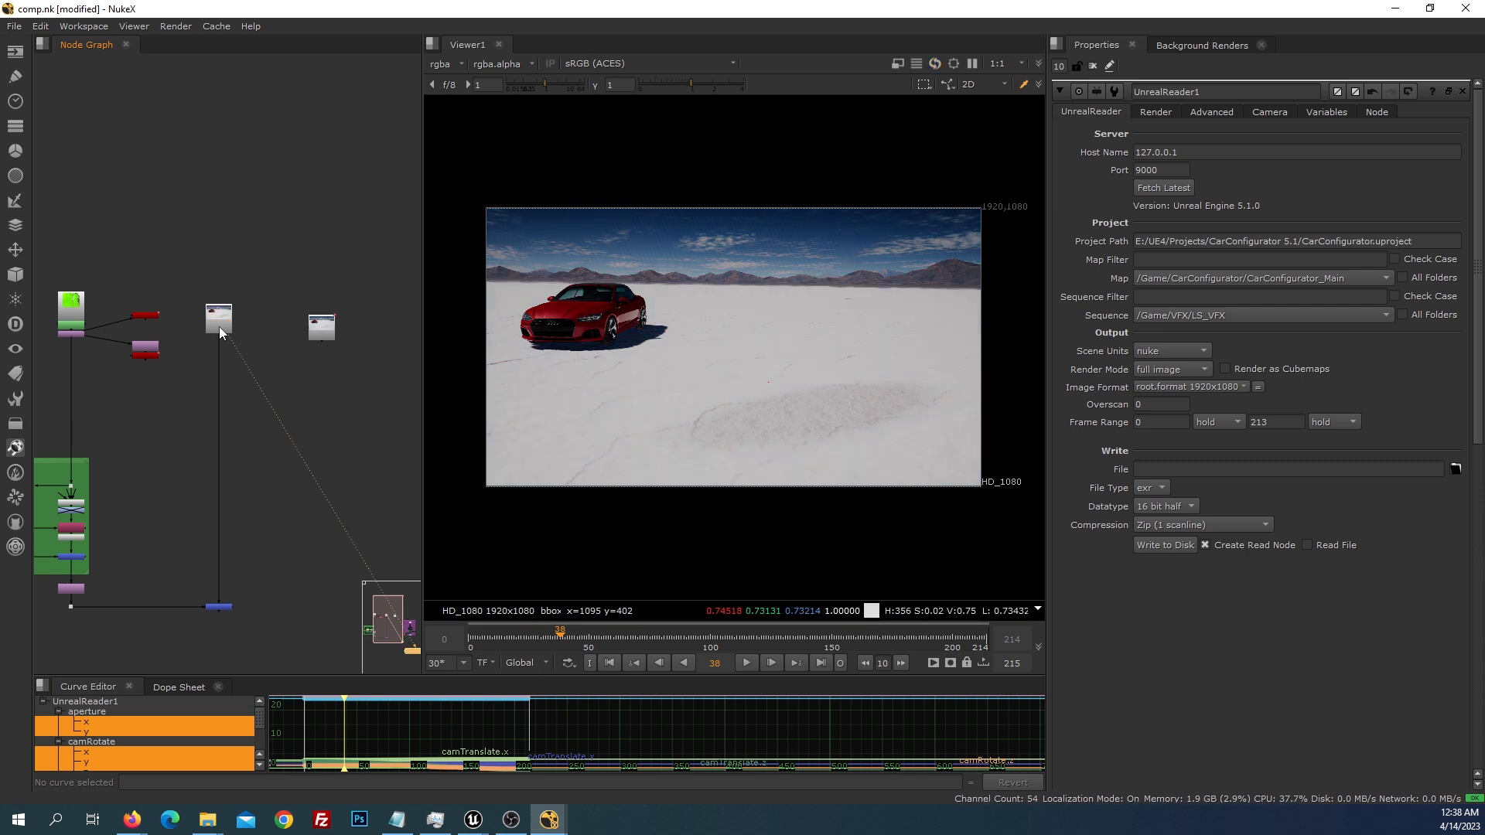
click(321, 337)
key(1)
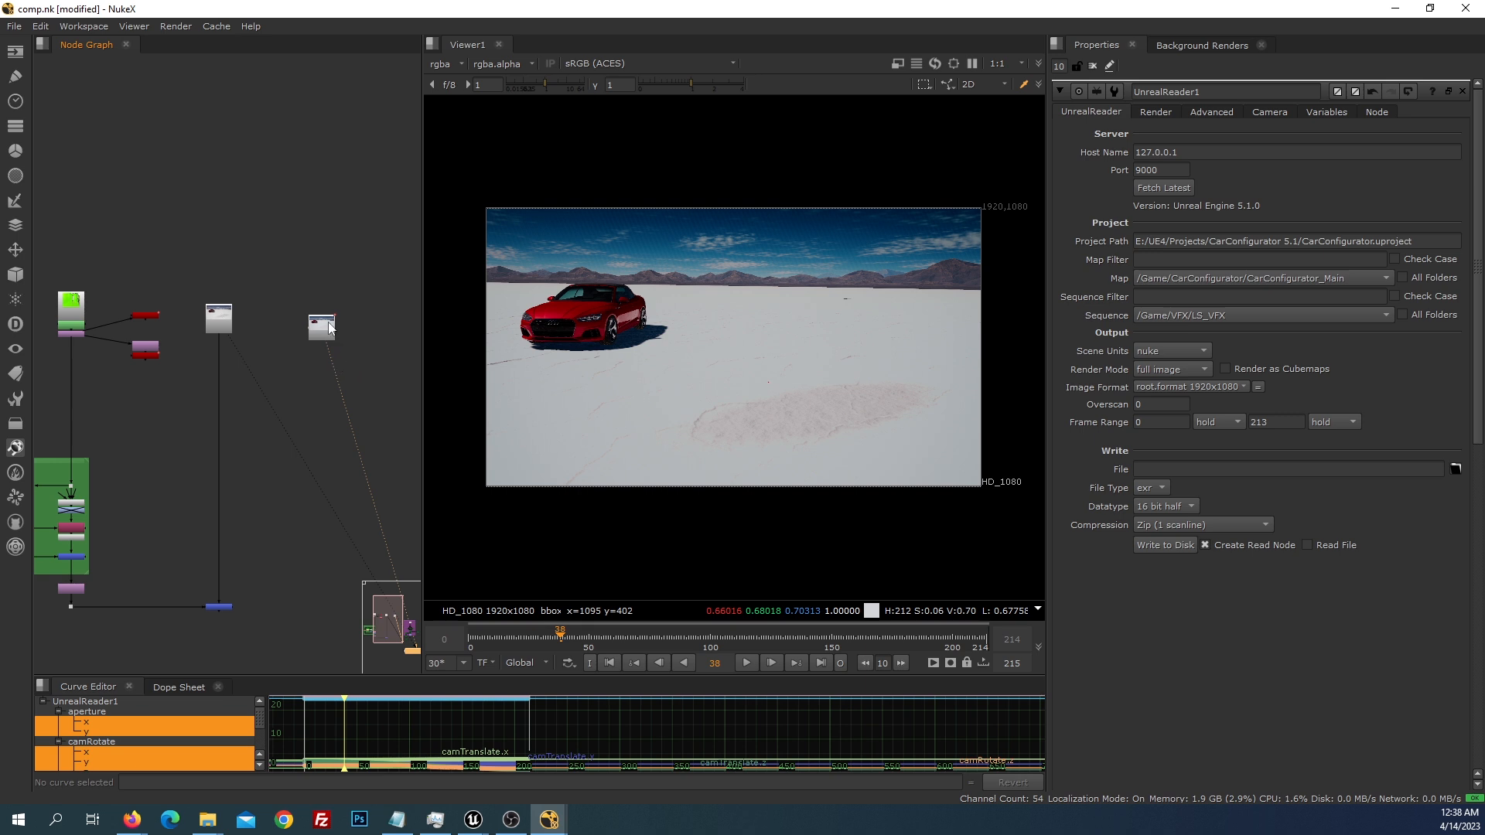
scroll(326, 322, up, 3)
drag(260, 281, 352, 378)
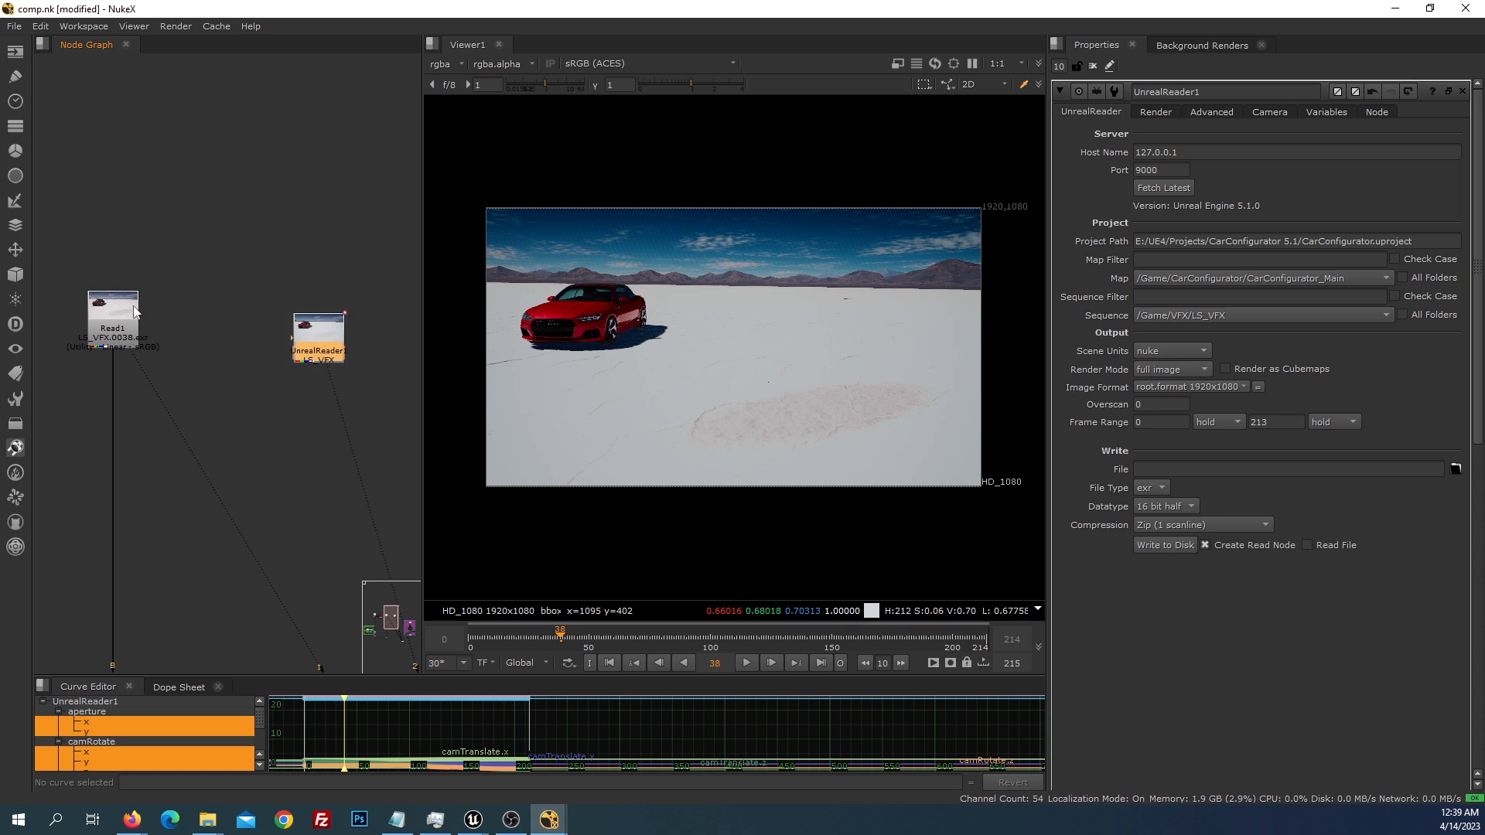
double_click(153, 337)
Add an OCIO ColorSpace node directly after the UnrealReader node
click(314, 332)
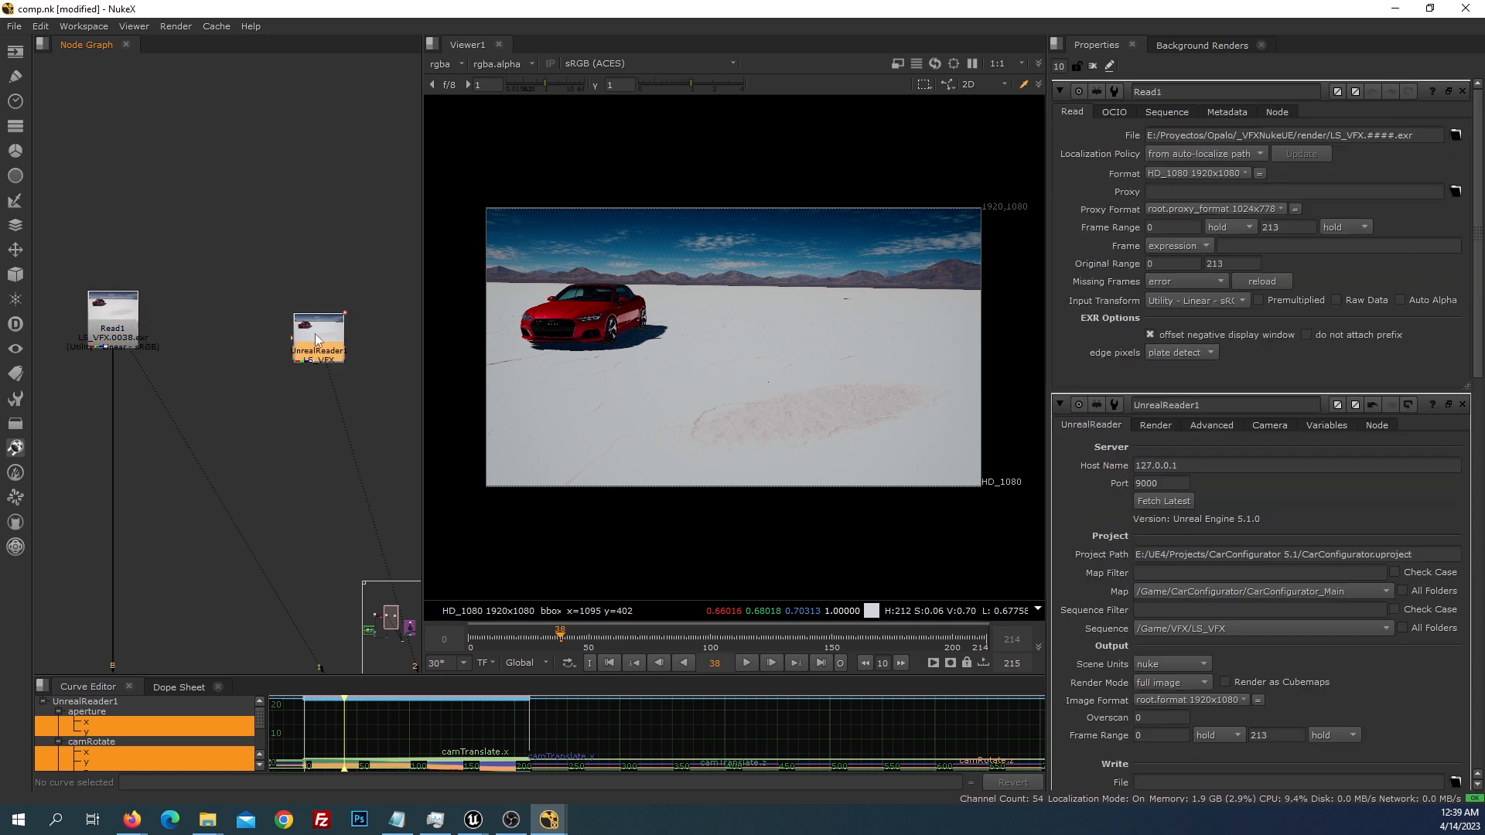
key(Tab)
text(ocio)
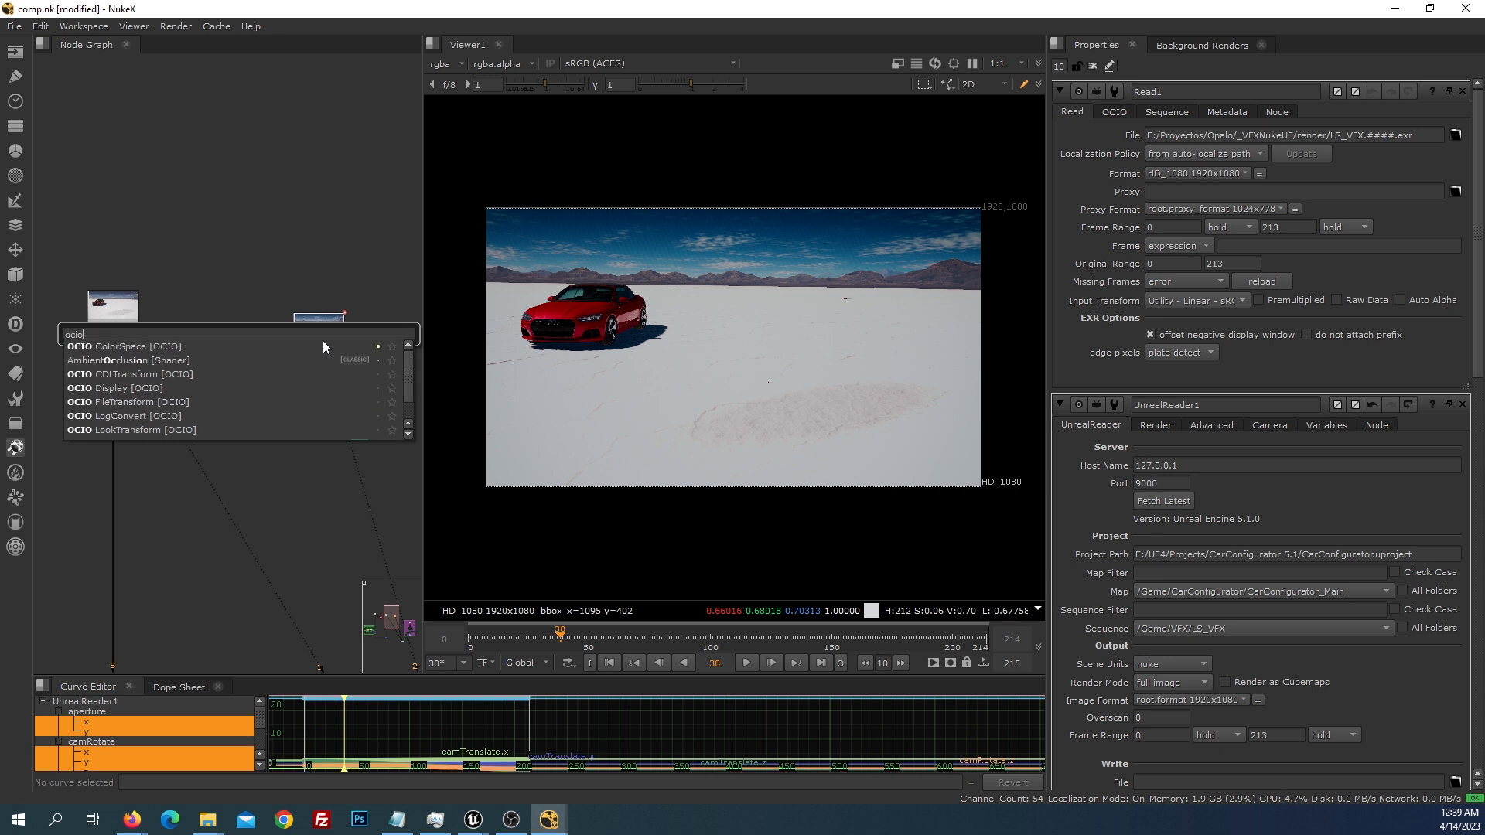
key(Down)
key(Return)
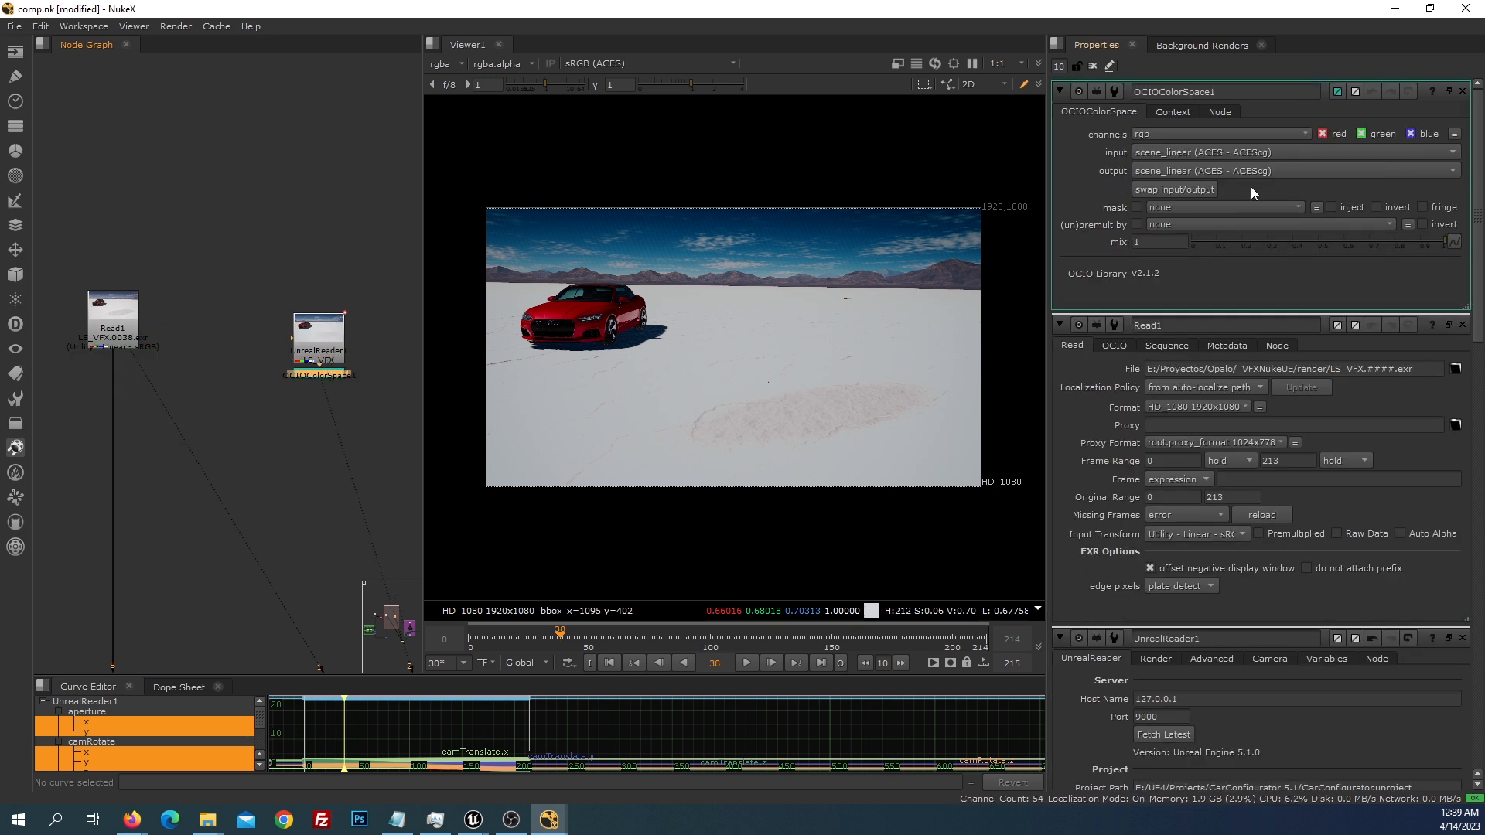
Set the OCIO ColorSpace node's input to Utility - Linear - sRGB and compare its output with Read1 in the viewer
click(1174, 152)
mouse_move(1340, 348)
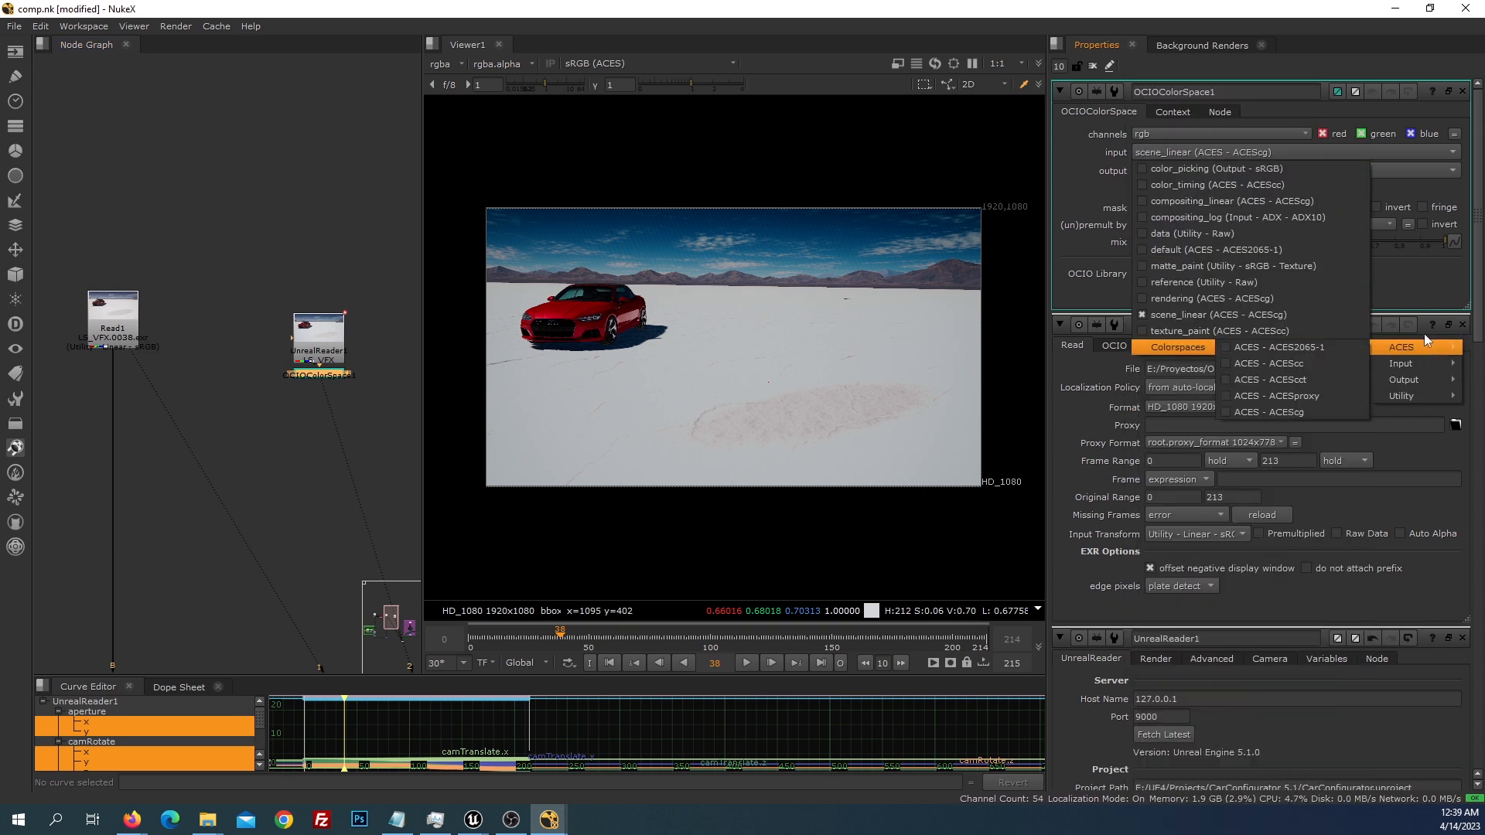
mouse_move(1409, 391)
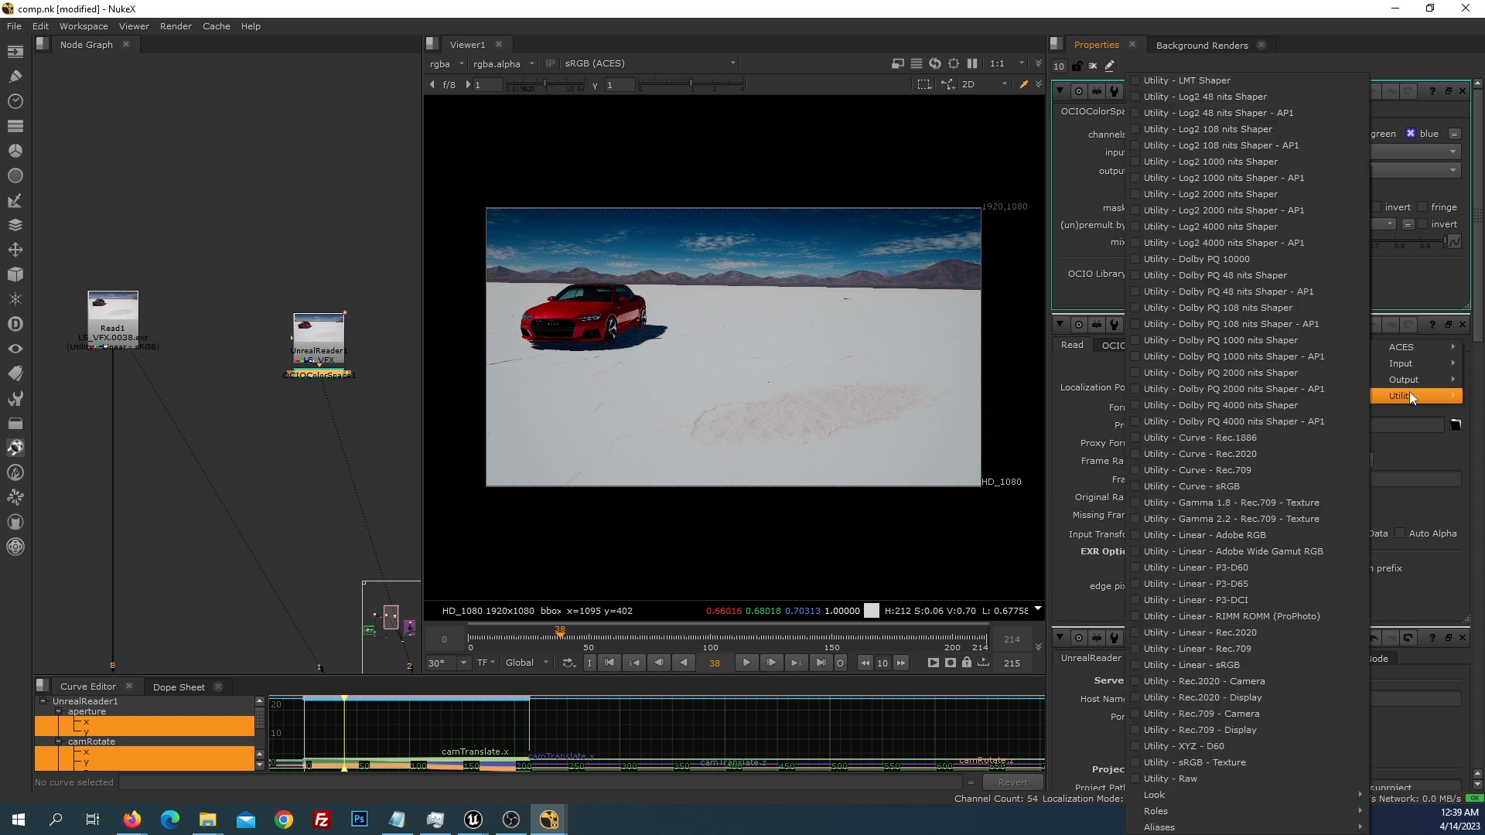
click(1218, 666)
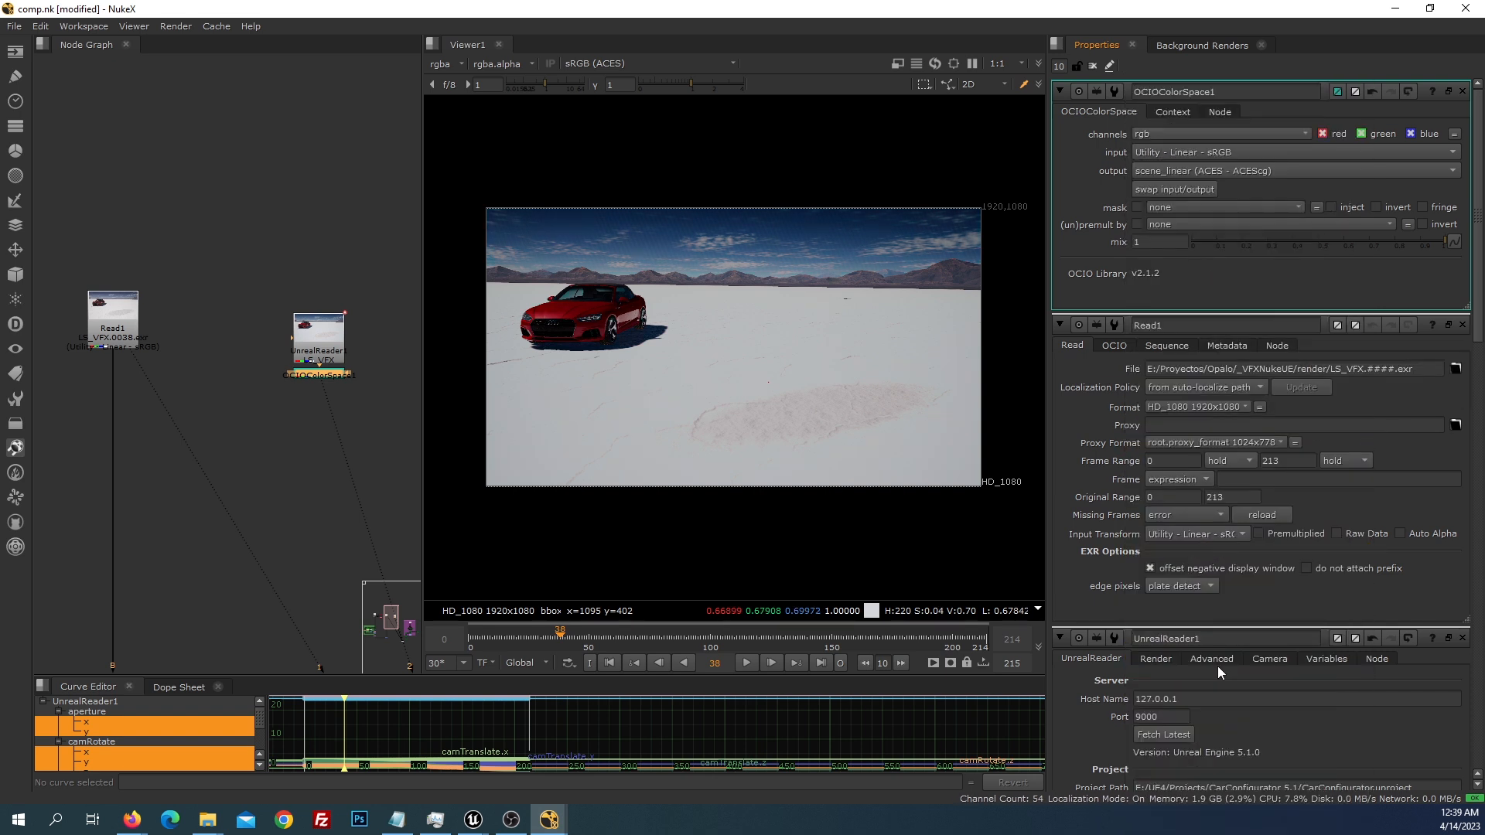
click(124, 326)
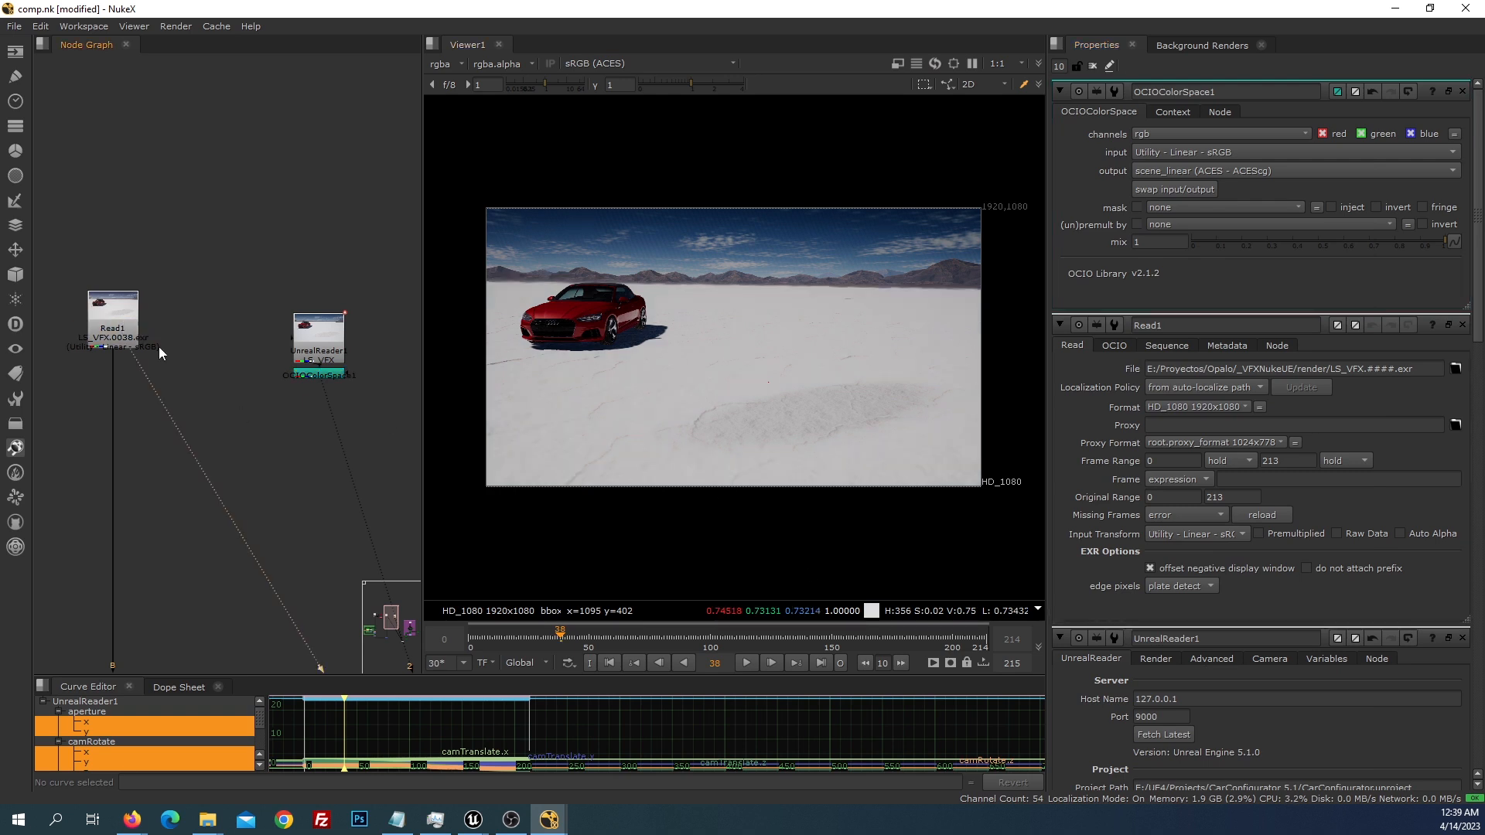
click(318, 377)
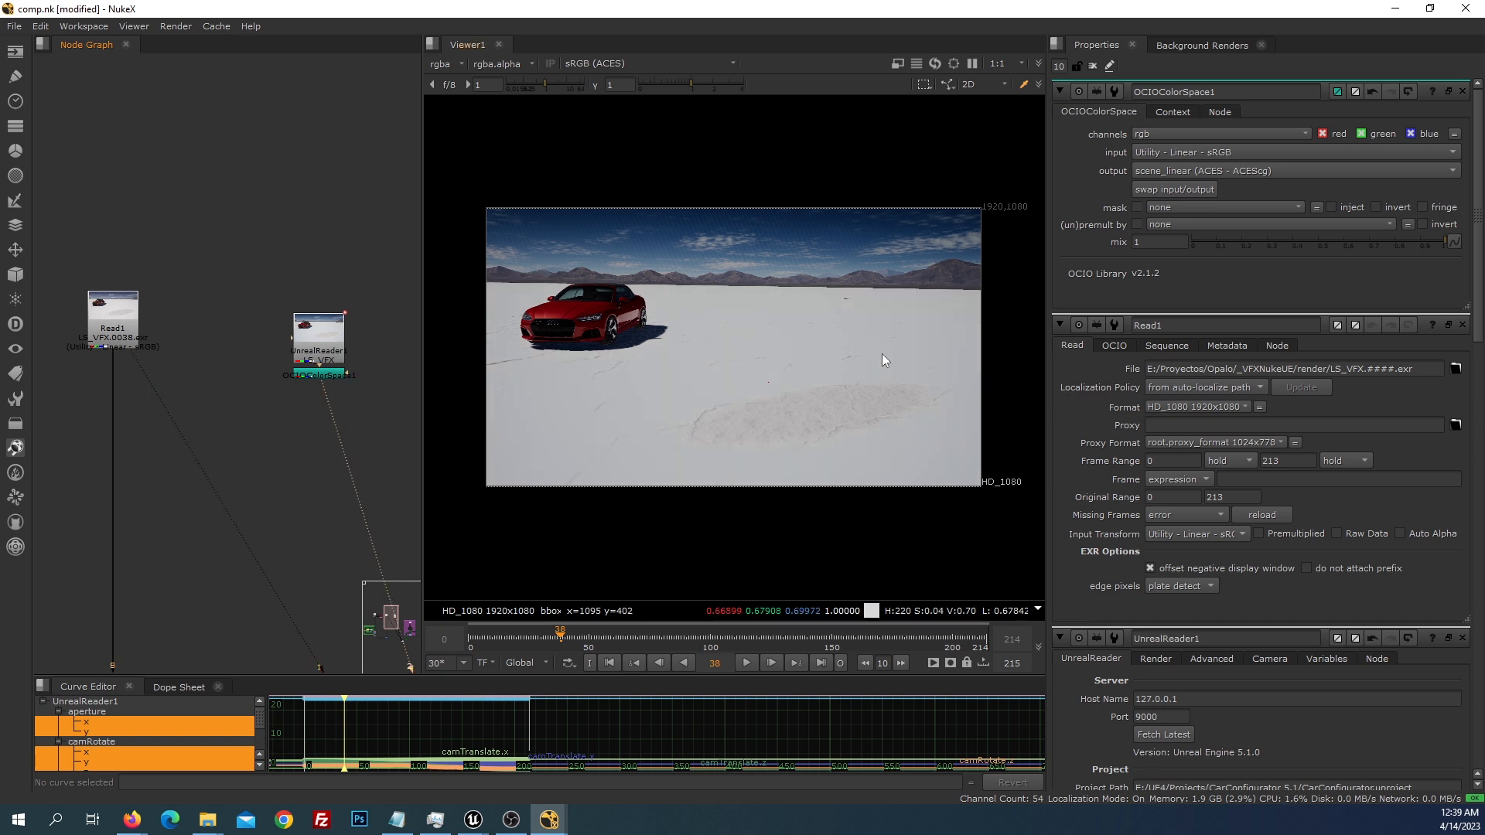
Compare Read1 with the UnrealReader output in the viewer and open UnrealReader1's advanced settings
key(1)
key(2)
double_click(321, 342)
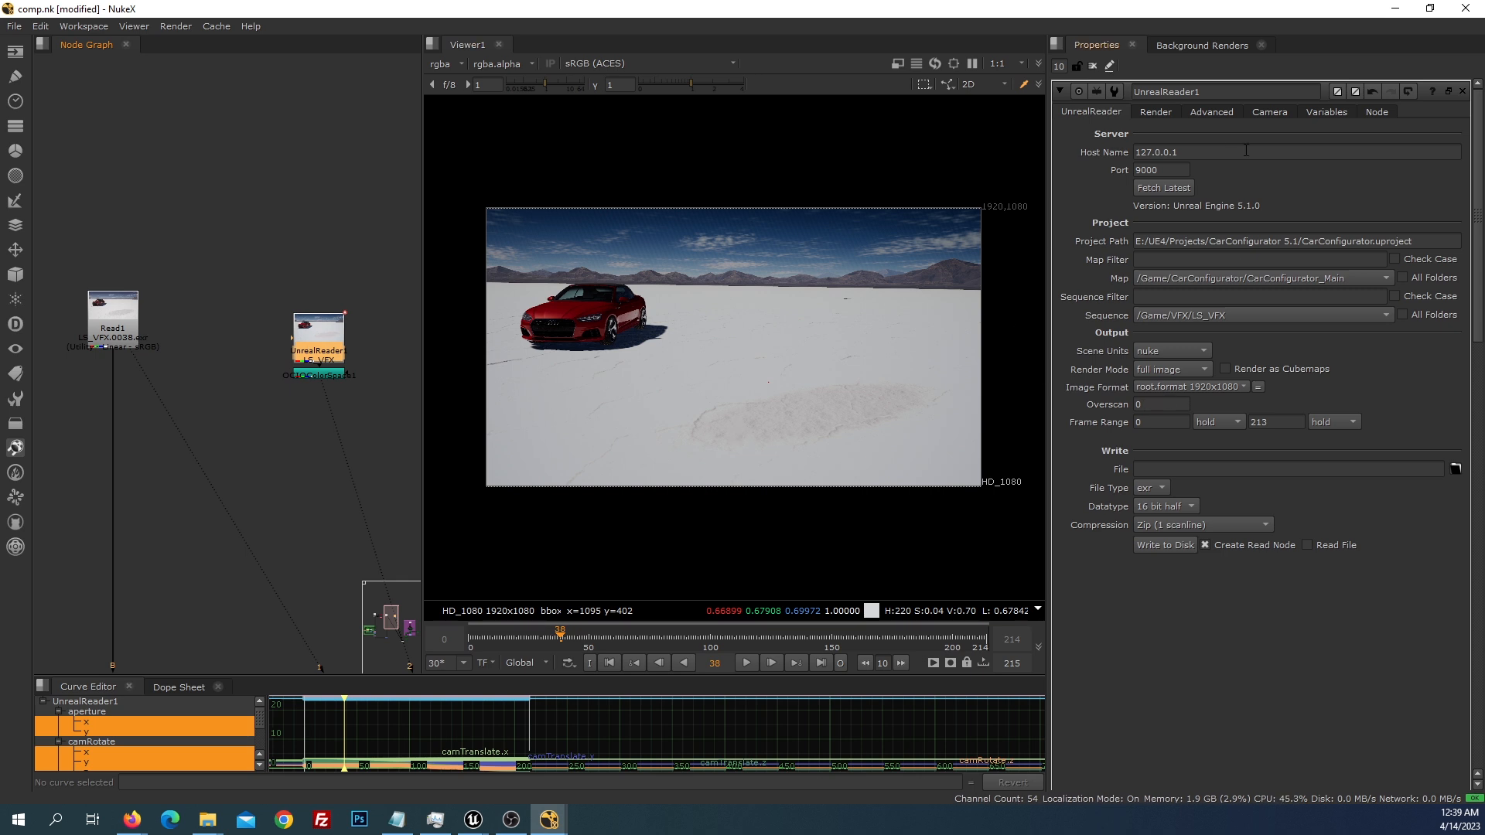
click(1213, 112)
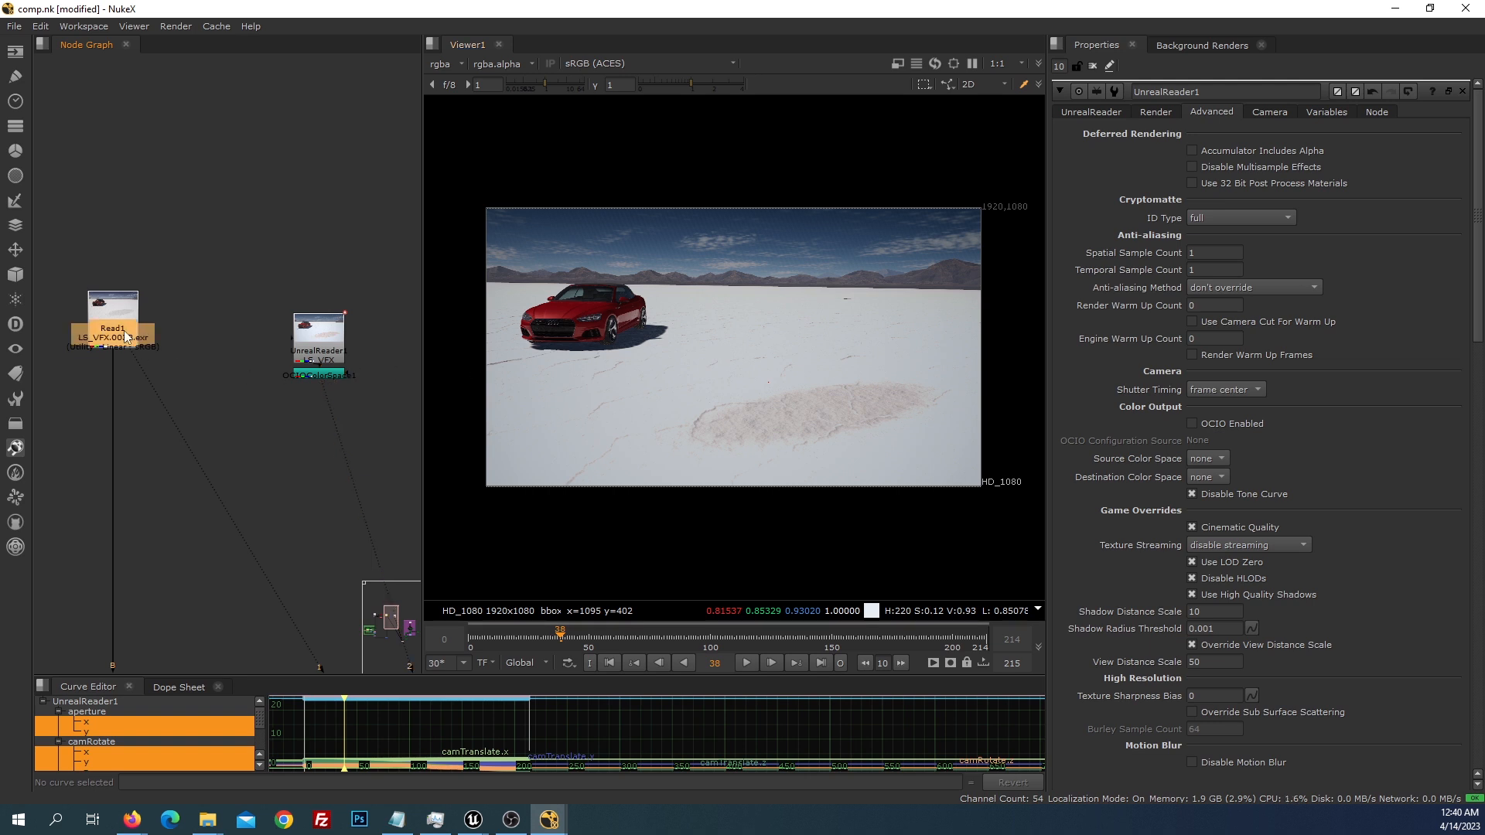
Display the UnrealReader node in the viewer and go to frame 0
drag(52, 256, 152, 370)
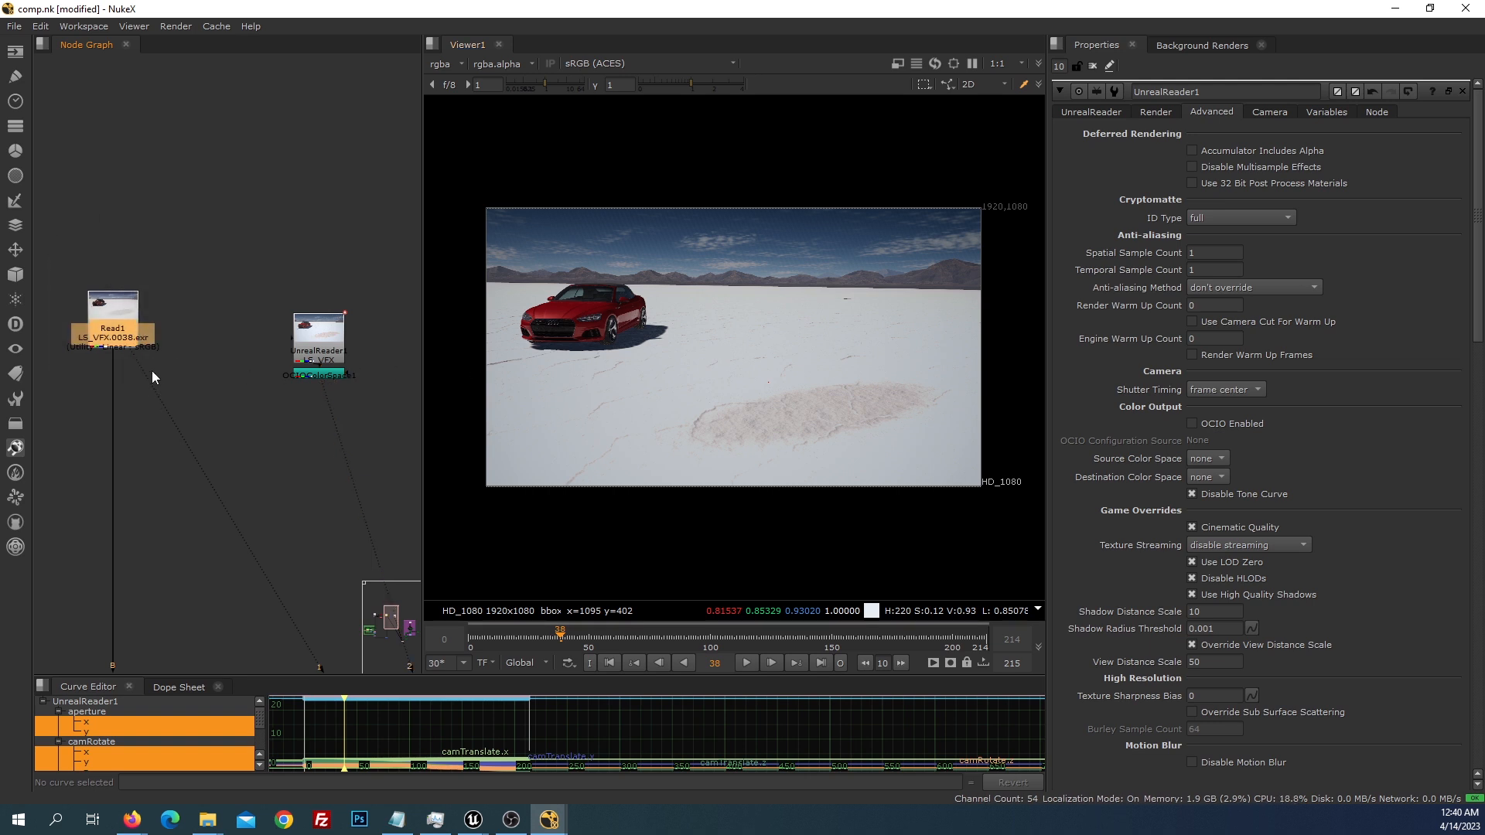
middle_drag(171, 371, 230, 402)
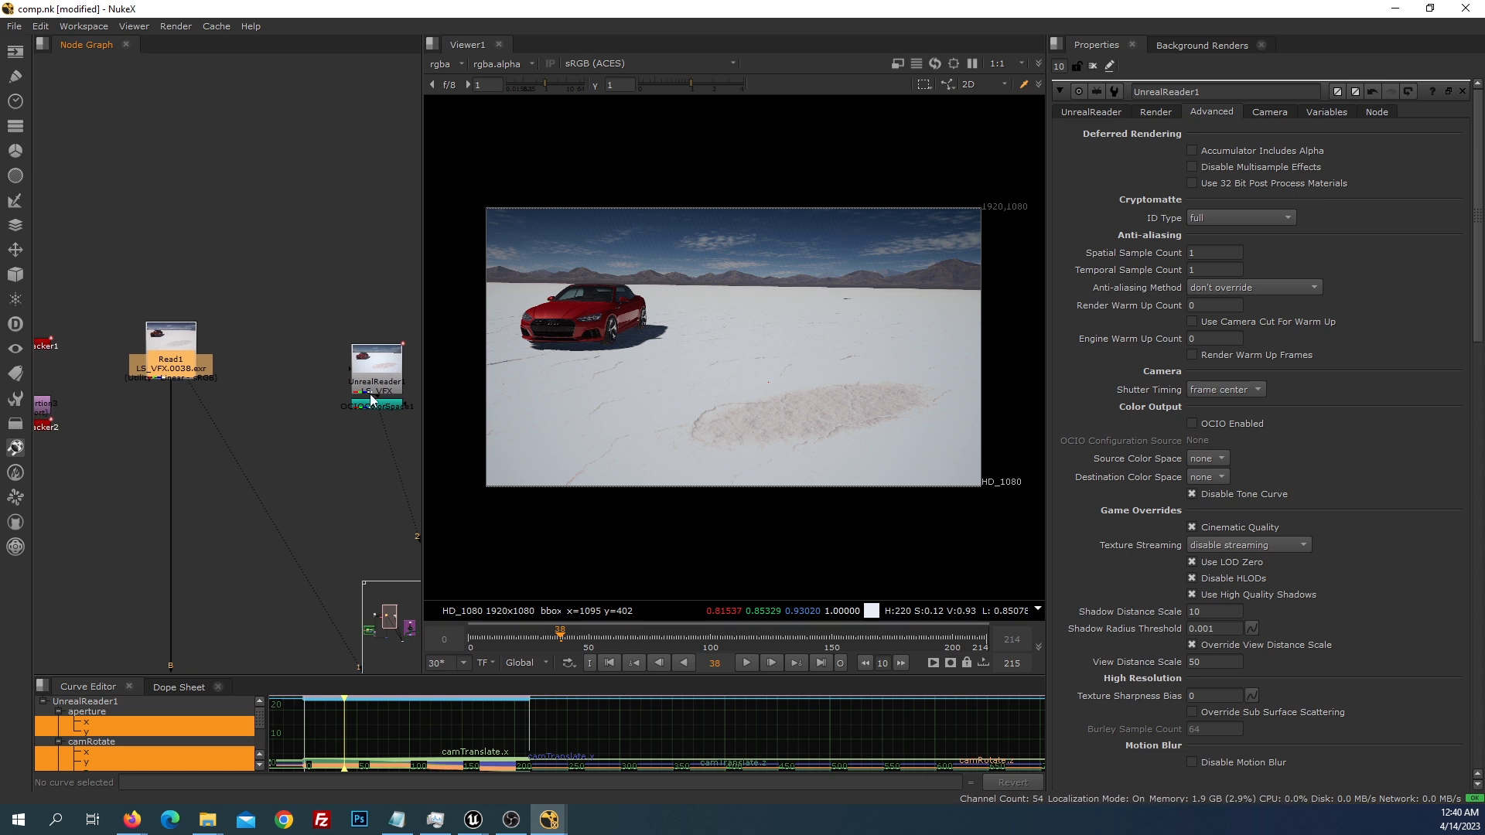
click(387, 375)
key(1)
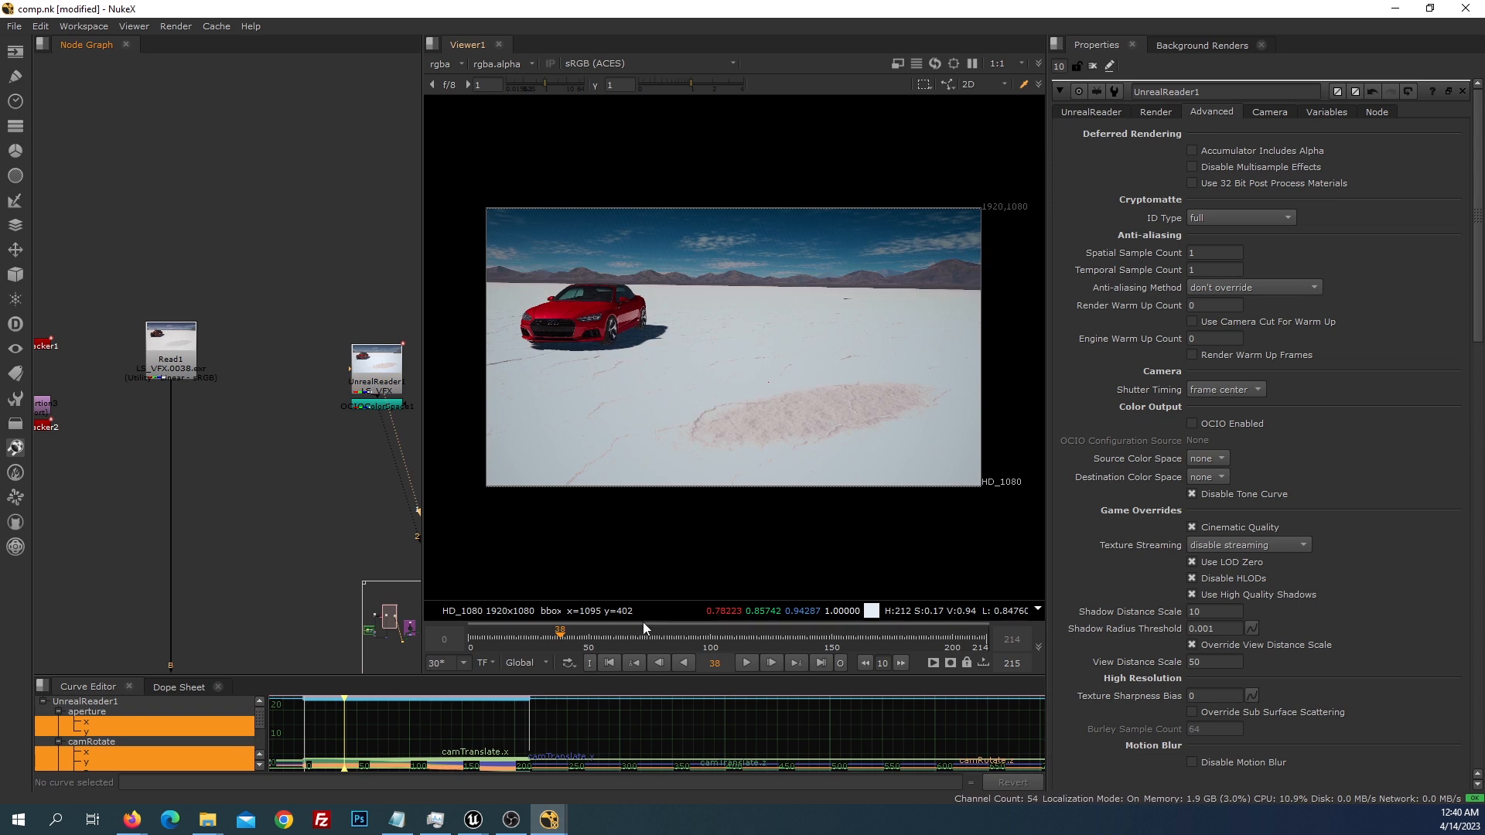
click(609, 663)
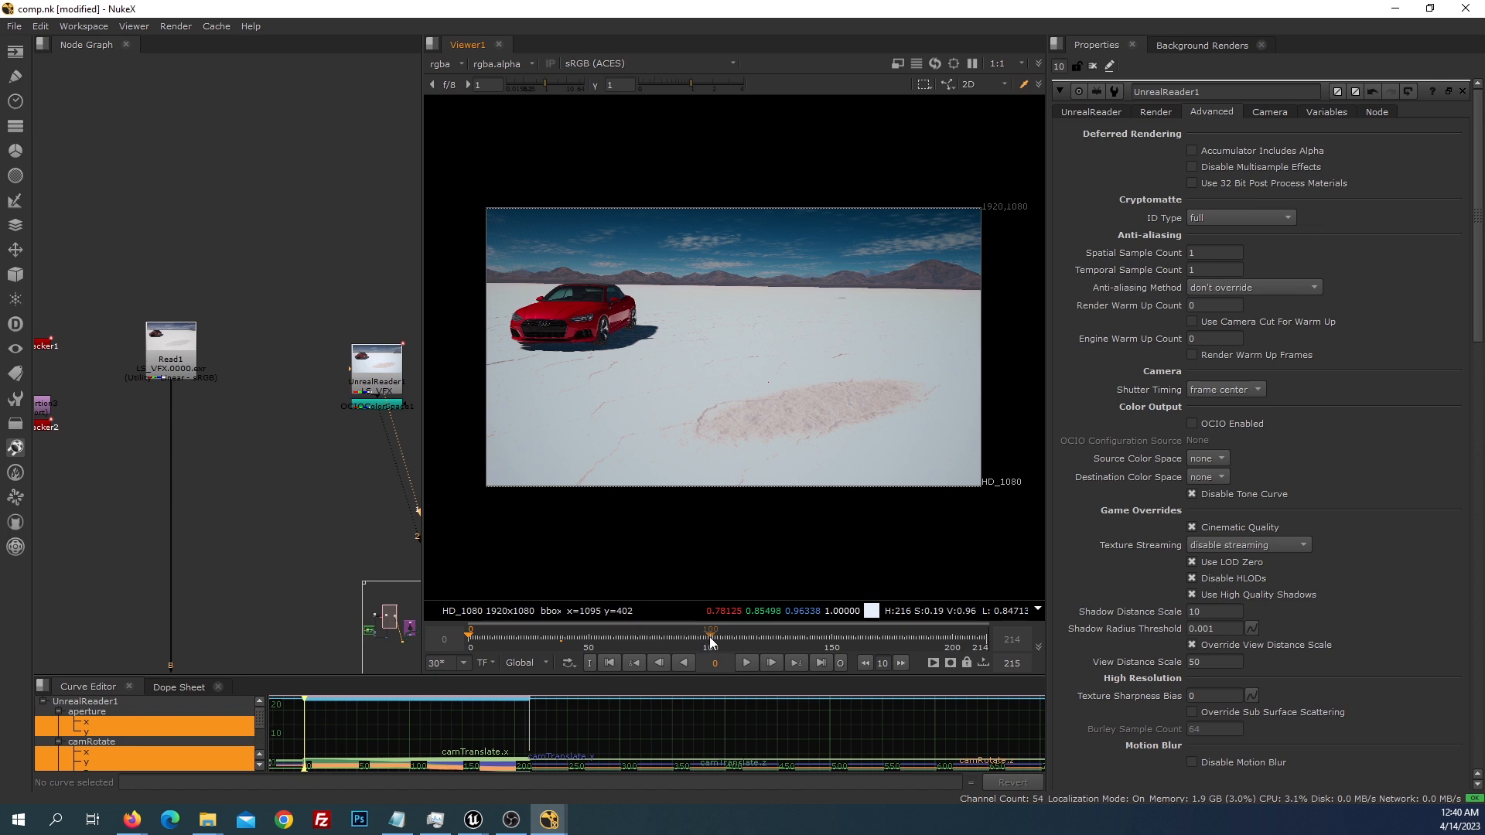
Switch to Unreal Editor, show the LS_VFX sequence in Sequencer and lock the viewport to its camera cuts
click(474, 819)
click(574, 748)
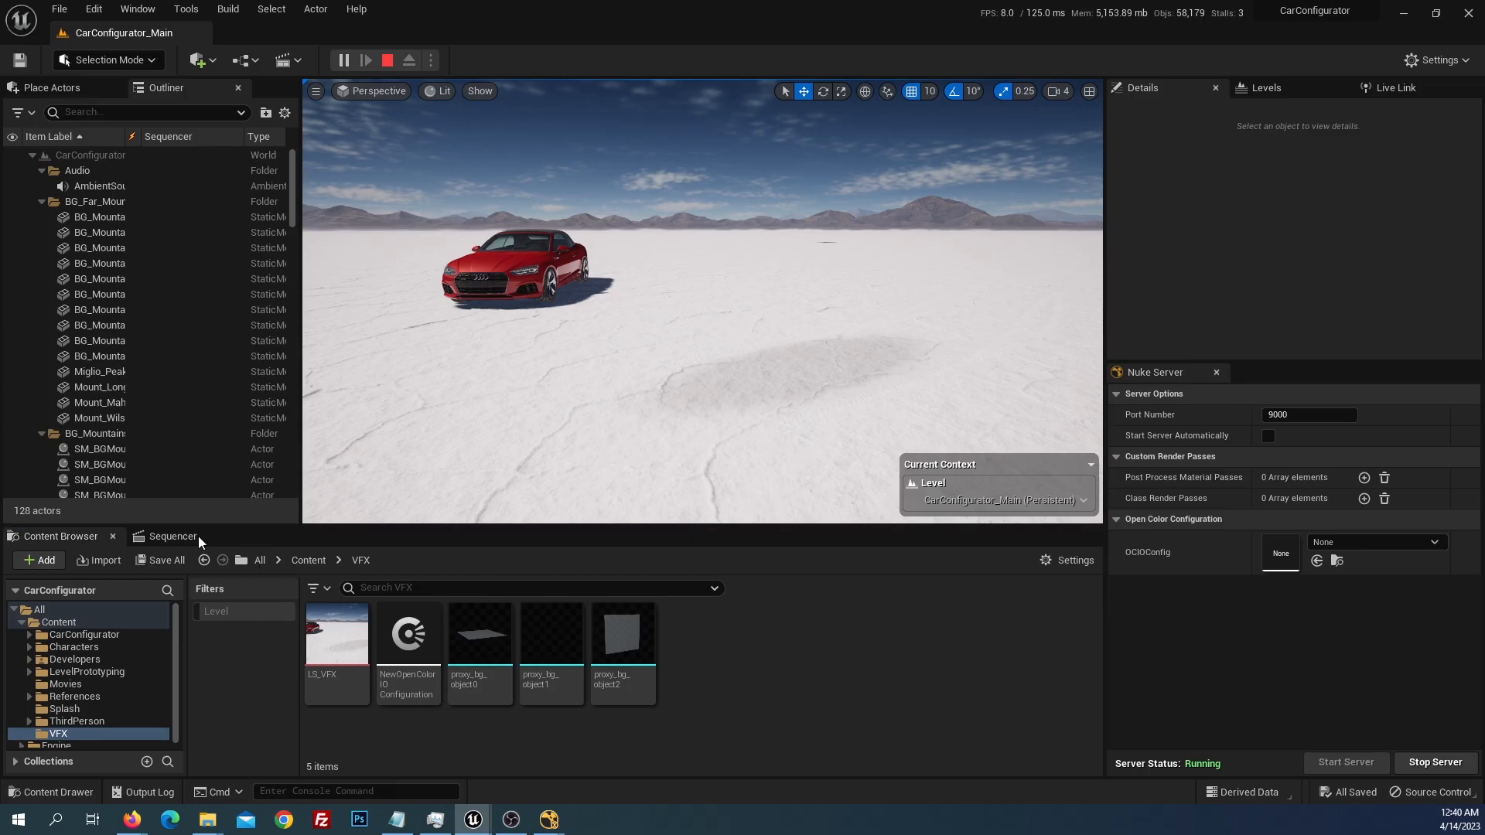
click(192, 537)
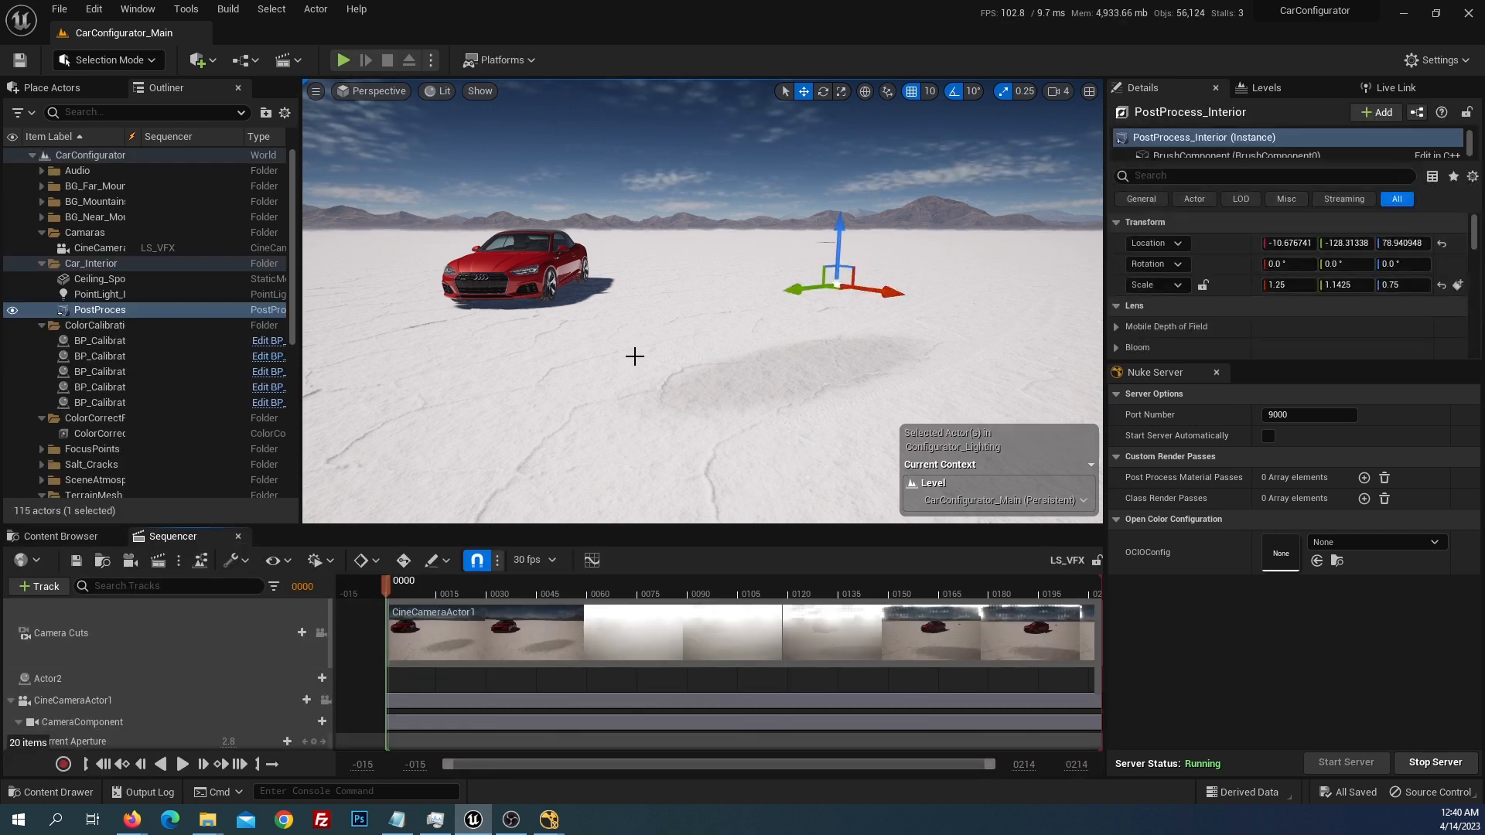
click(320, 634)
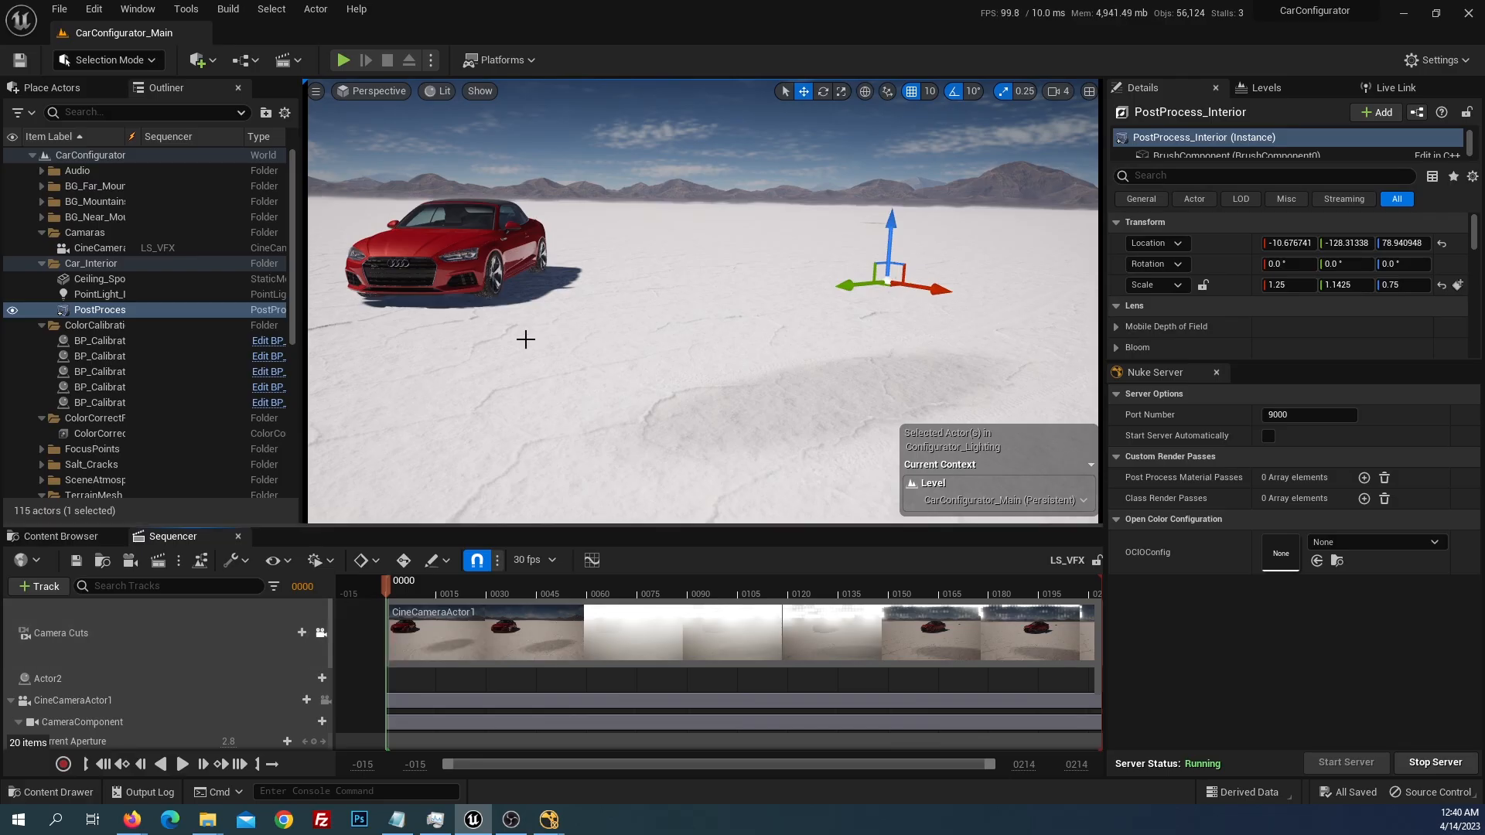
Set the current frame to 100 in NukeX's viewer and in Unreal's Sequencer
key(alt+Tab)
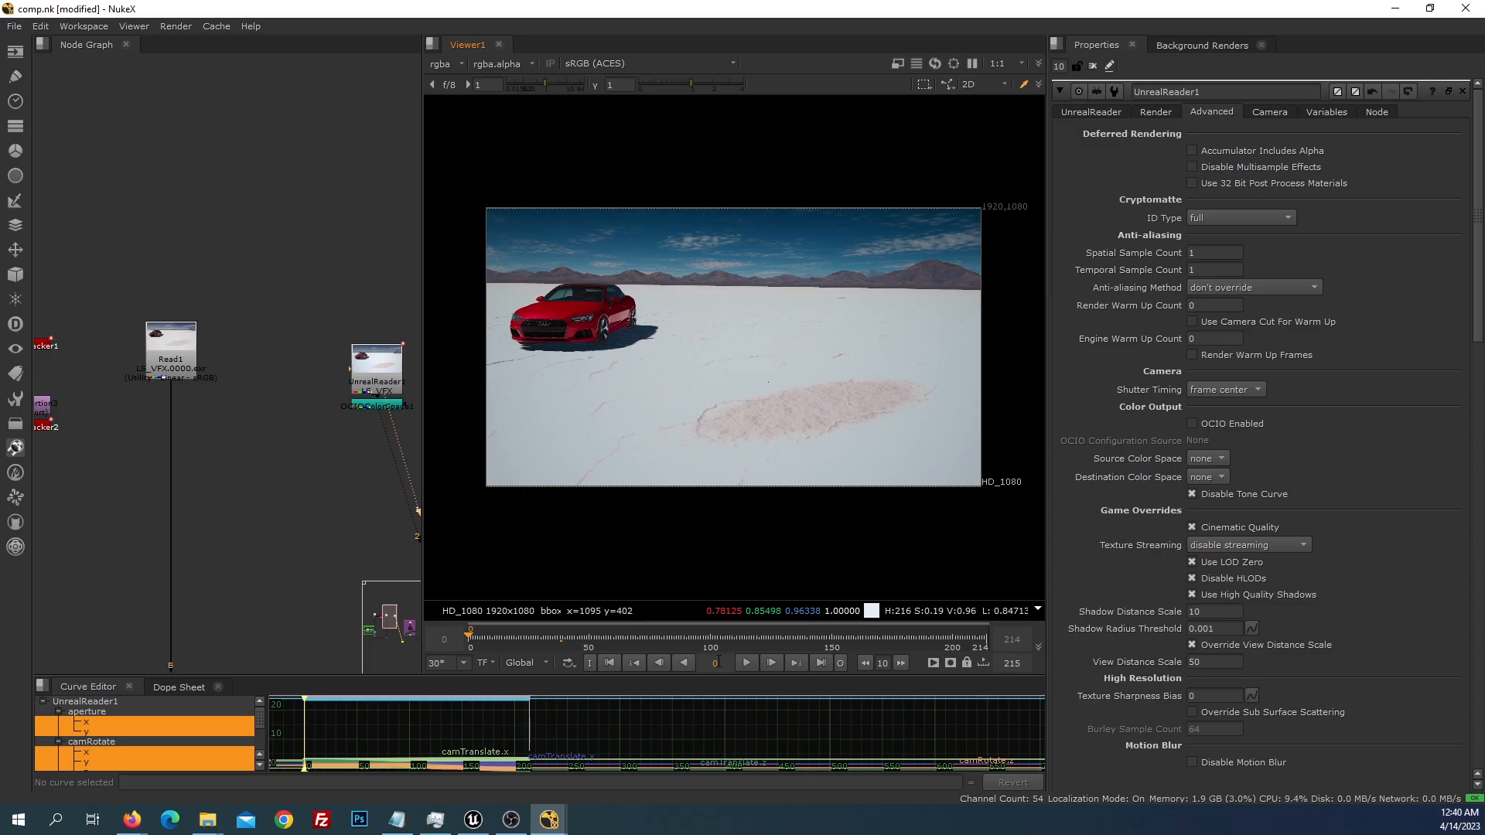
click(710, 642)
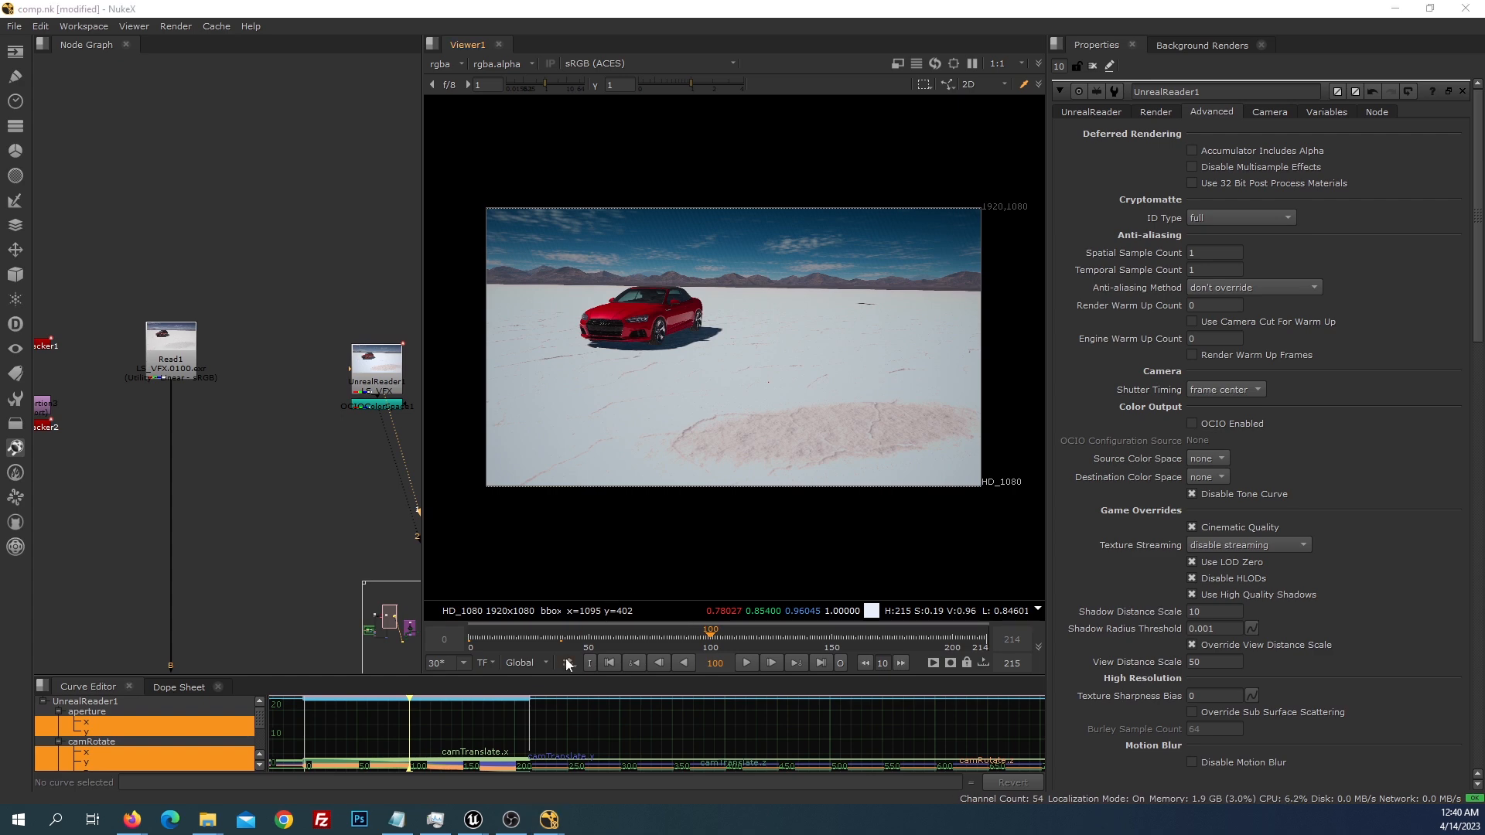
key(alt+Tab)
drag(652, 617, 723, 616)
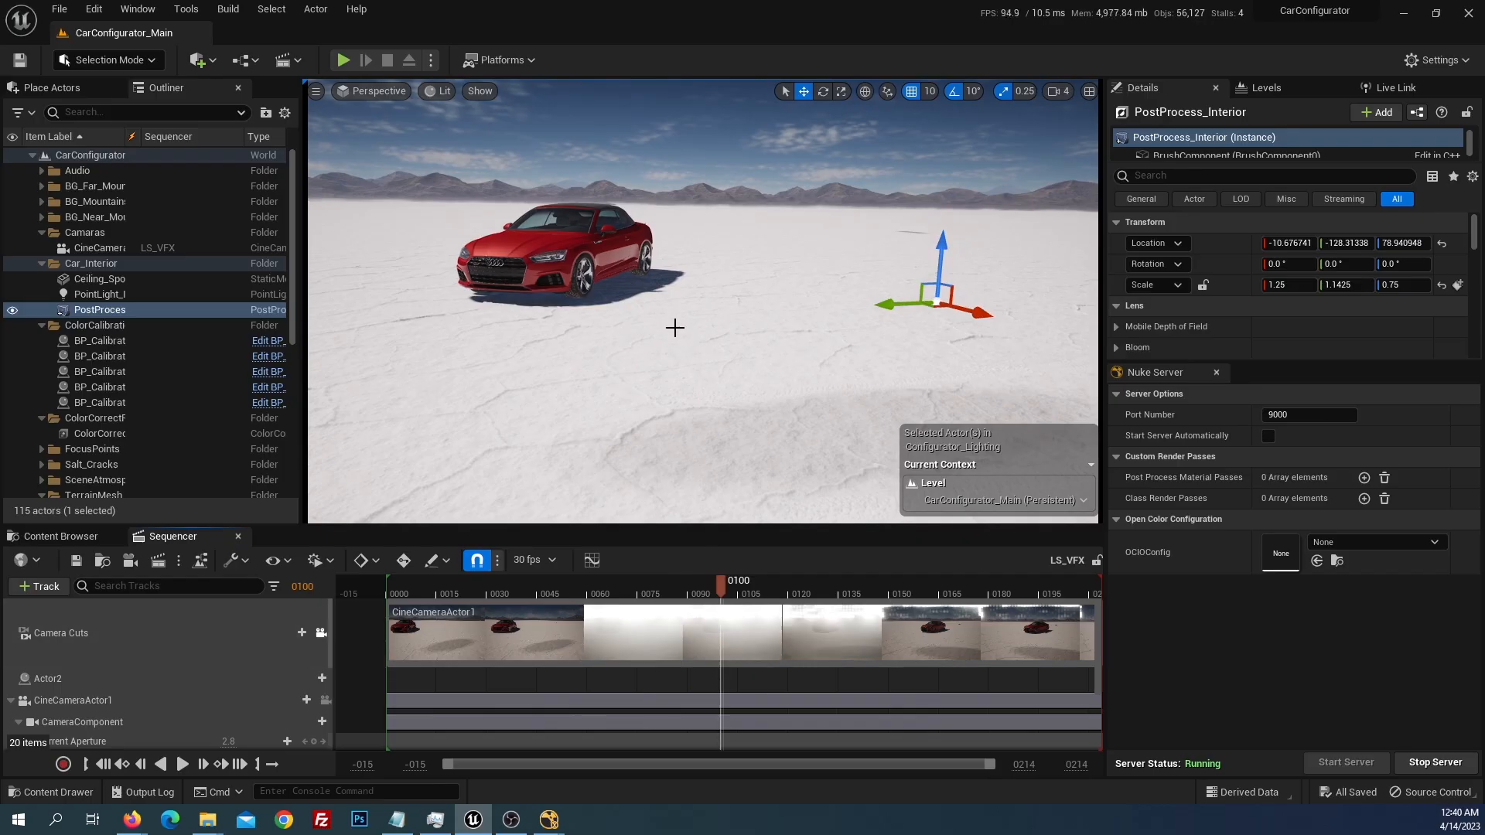
Alternate between NukeX and Unreal Editor to compare their images at frame 100
key(alt+Tab)
key(alt+Tab)
key(alt+Tab)
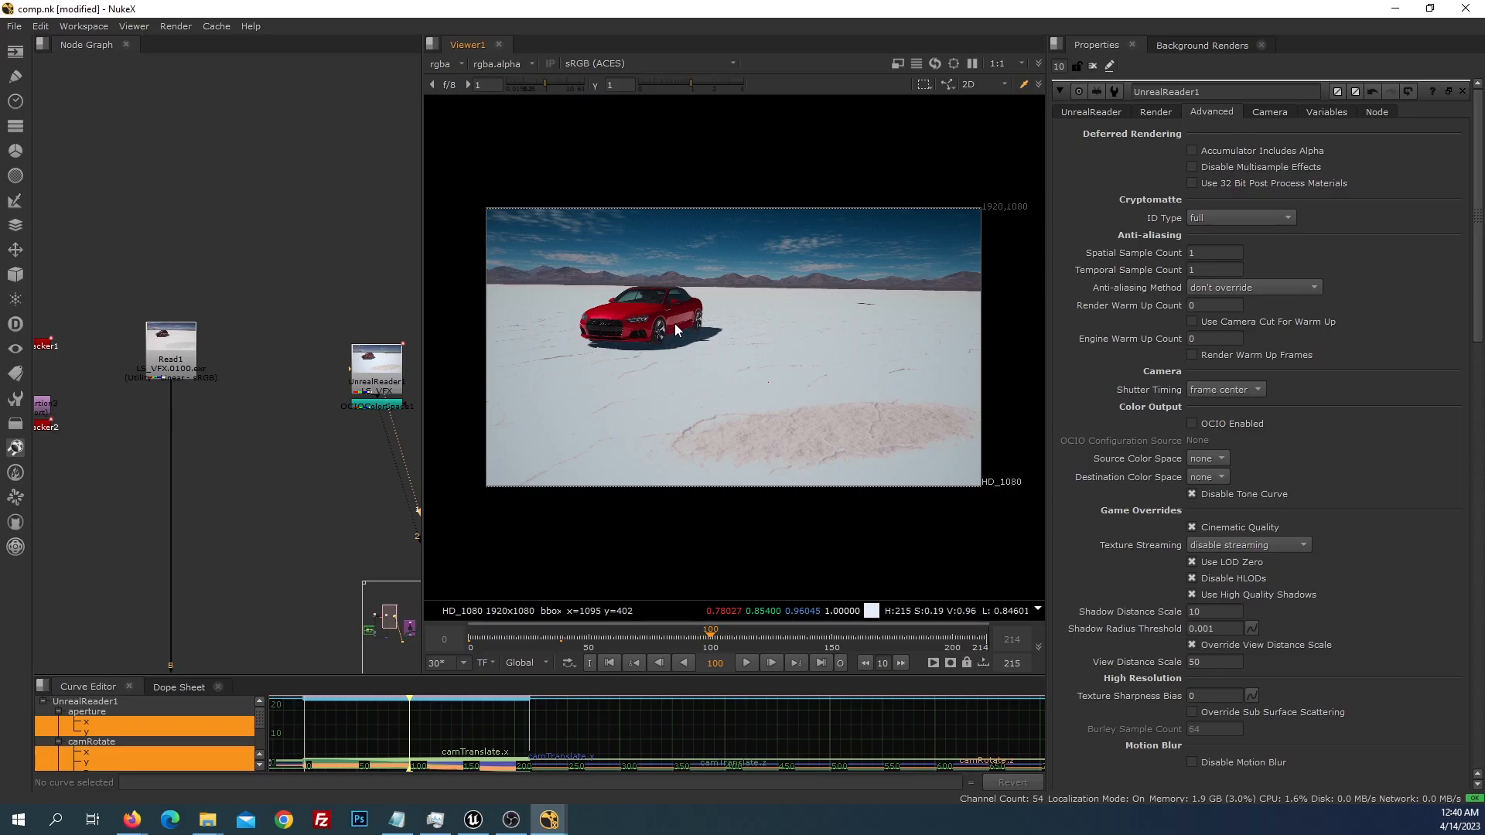
key(alt+Tab)
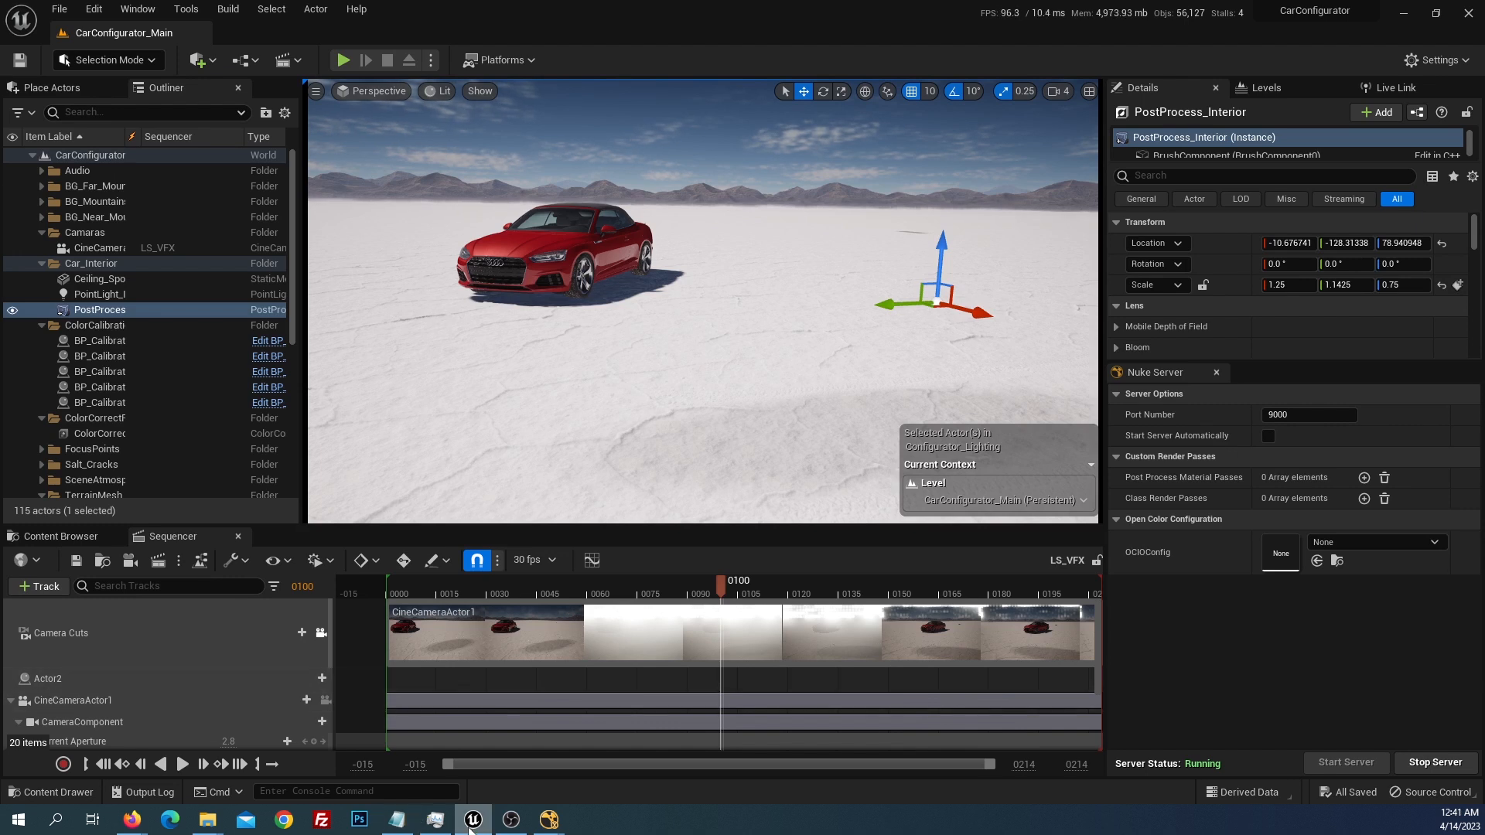
Return to NukeX and fetch the latest data from the Unreal server in UnrealReader1
mouse_move(549, 820)
click(619, 788)
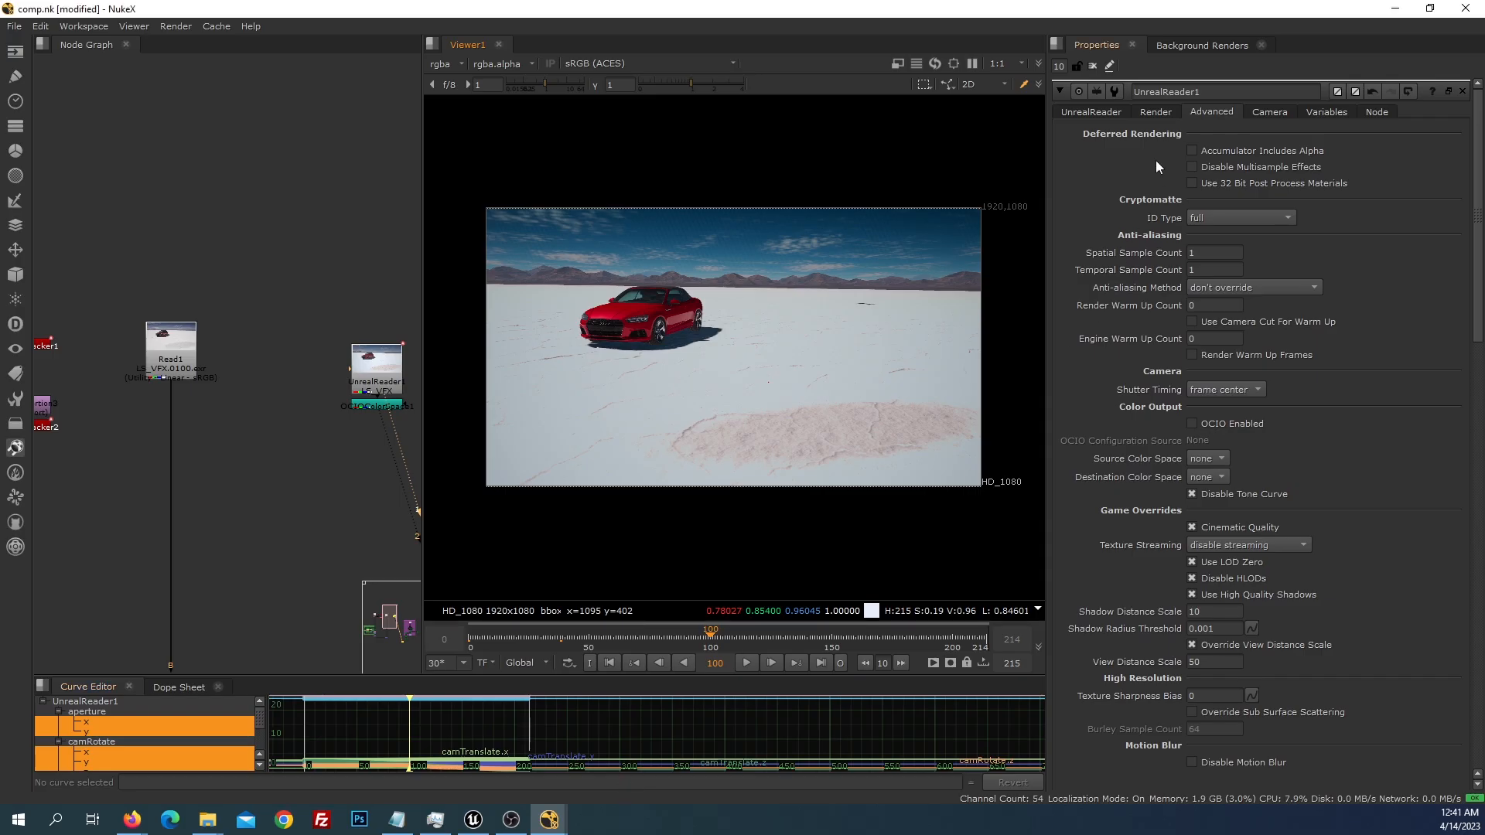
click(1093, 113)
click(1163, 188)
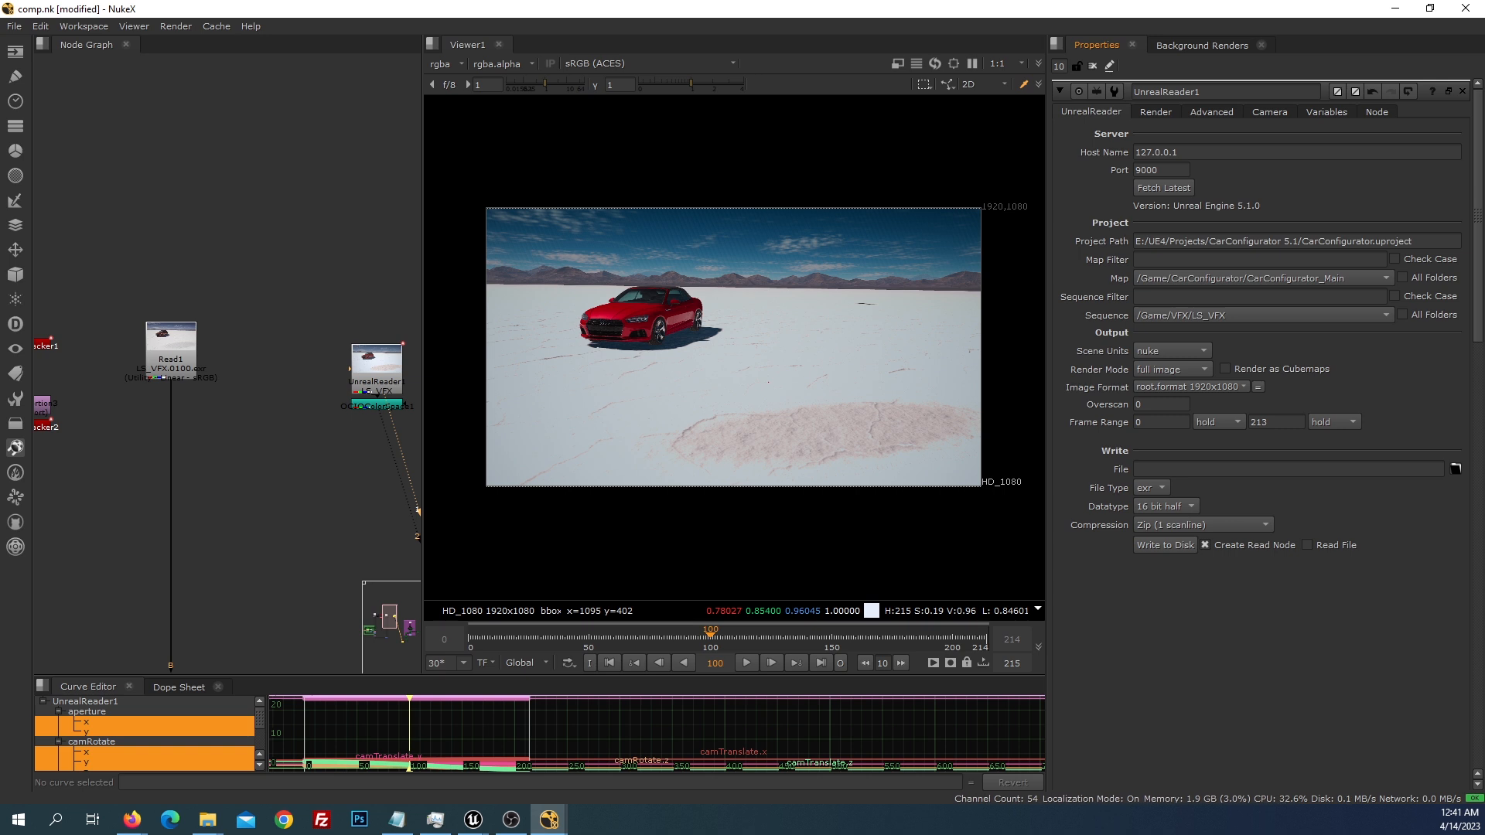
Inspect the car's edges up close and set UnrealReader1's Temporal Sample Count to 16
key(alt+Tab)
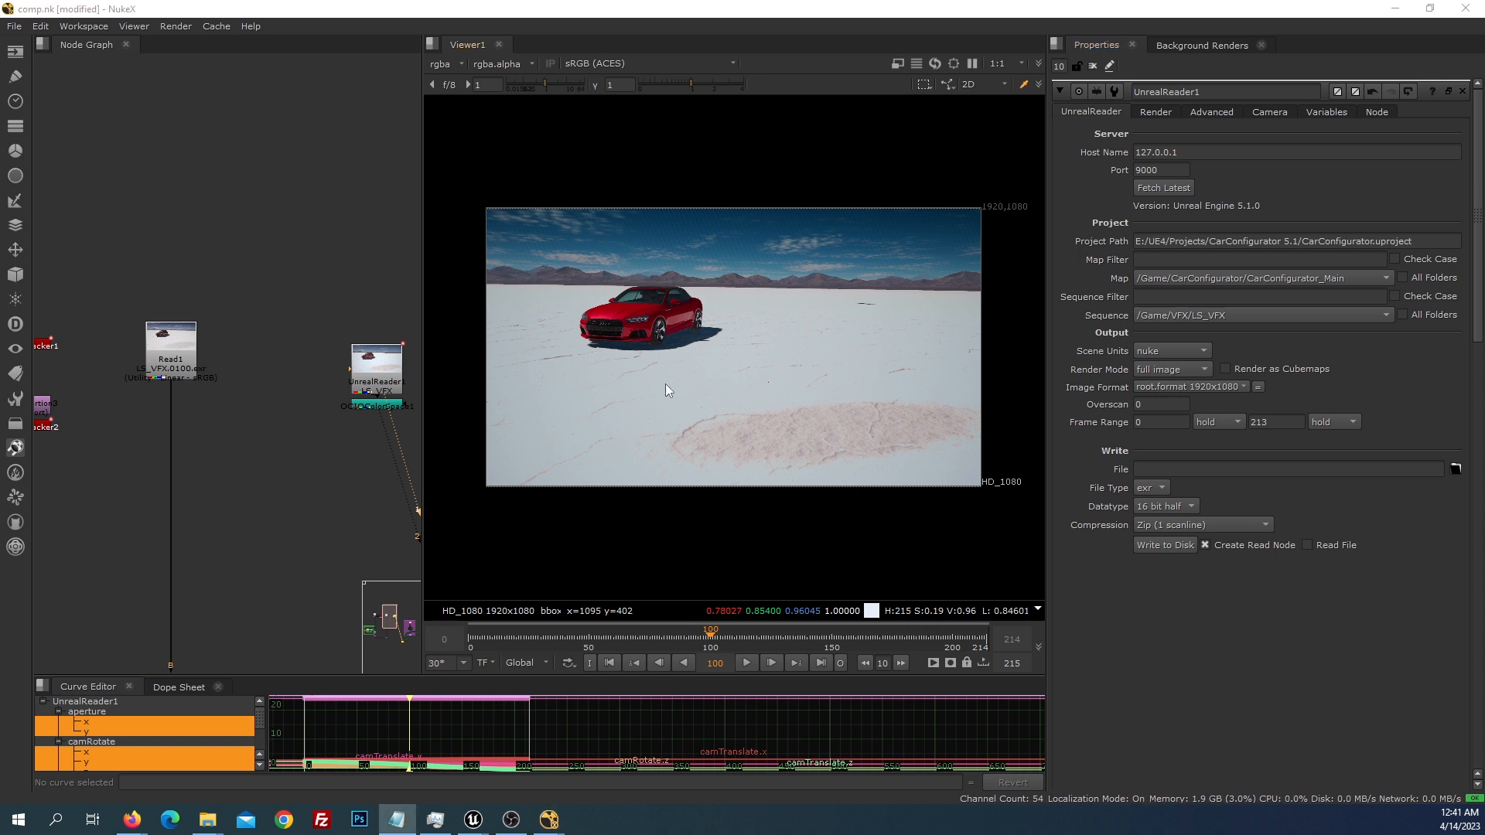
scroll(606, 312, up, 6)
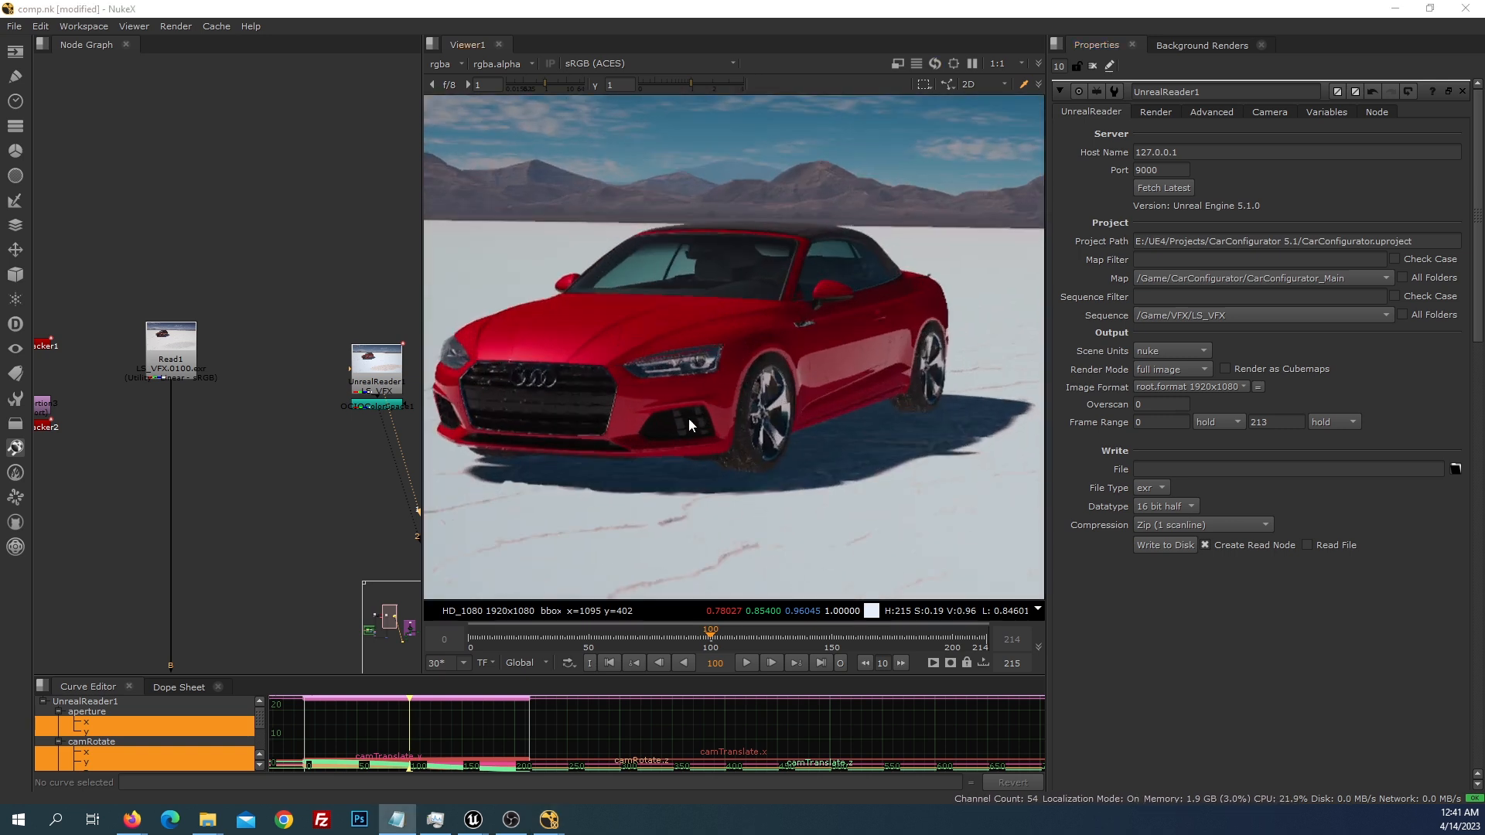
scroll(750, 400, up, 5)
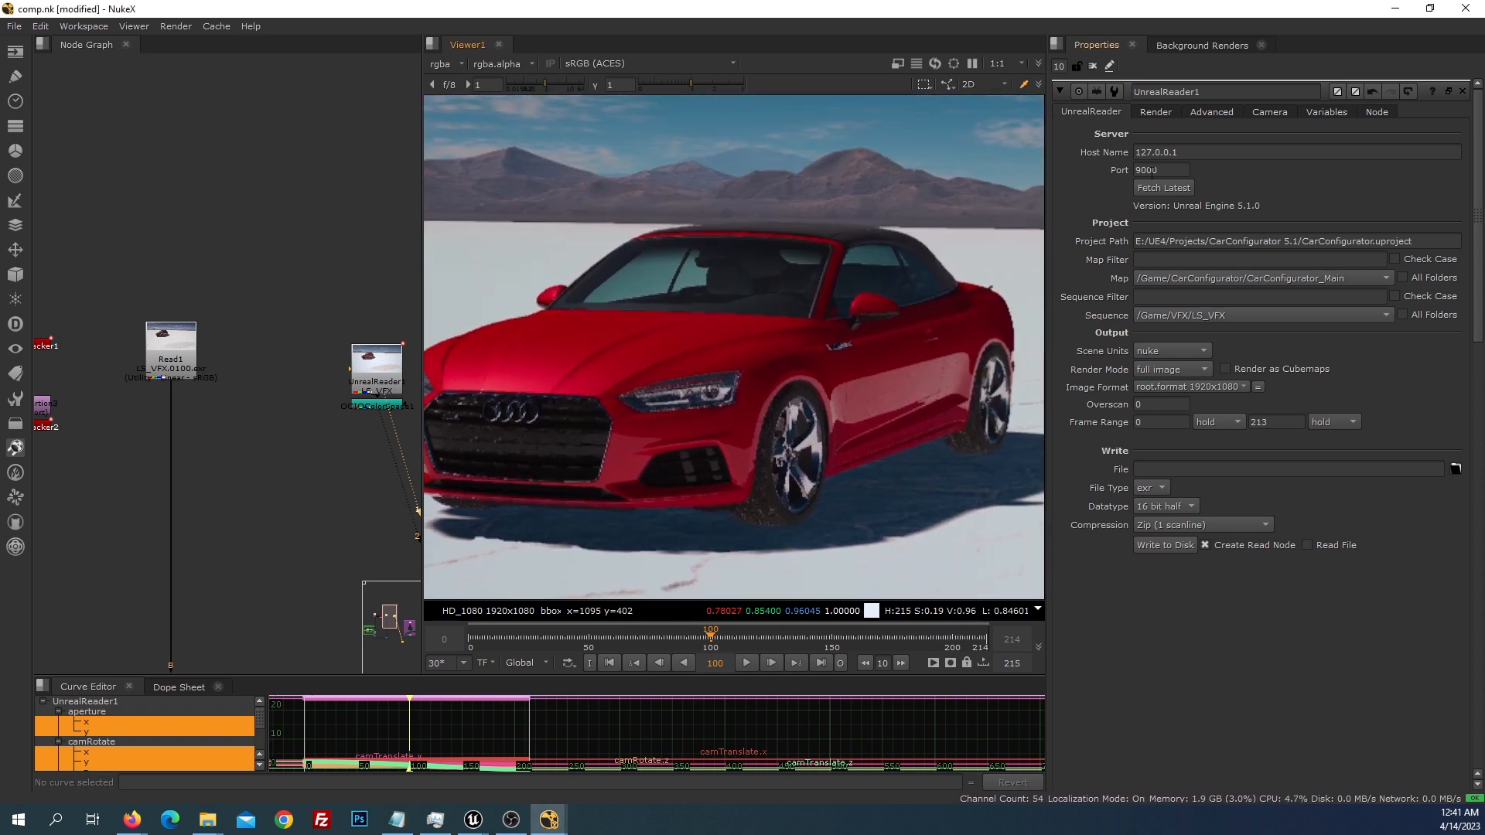
click(1160, 109)
click(1211, 113)
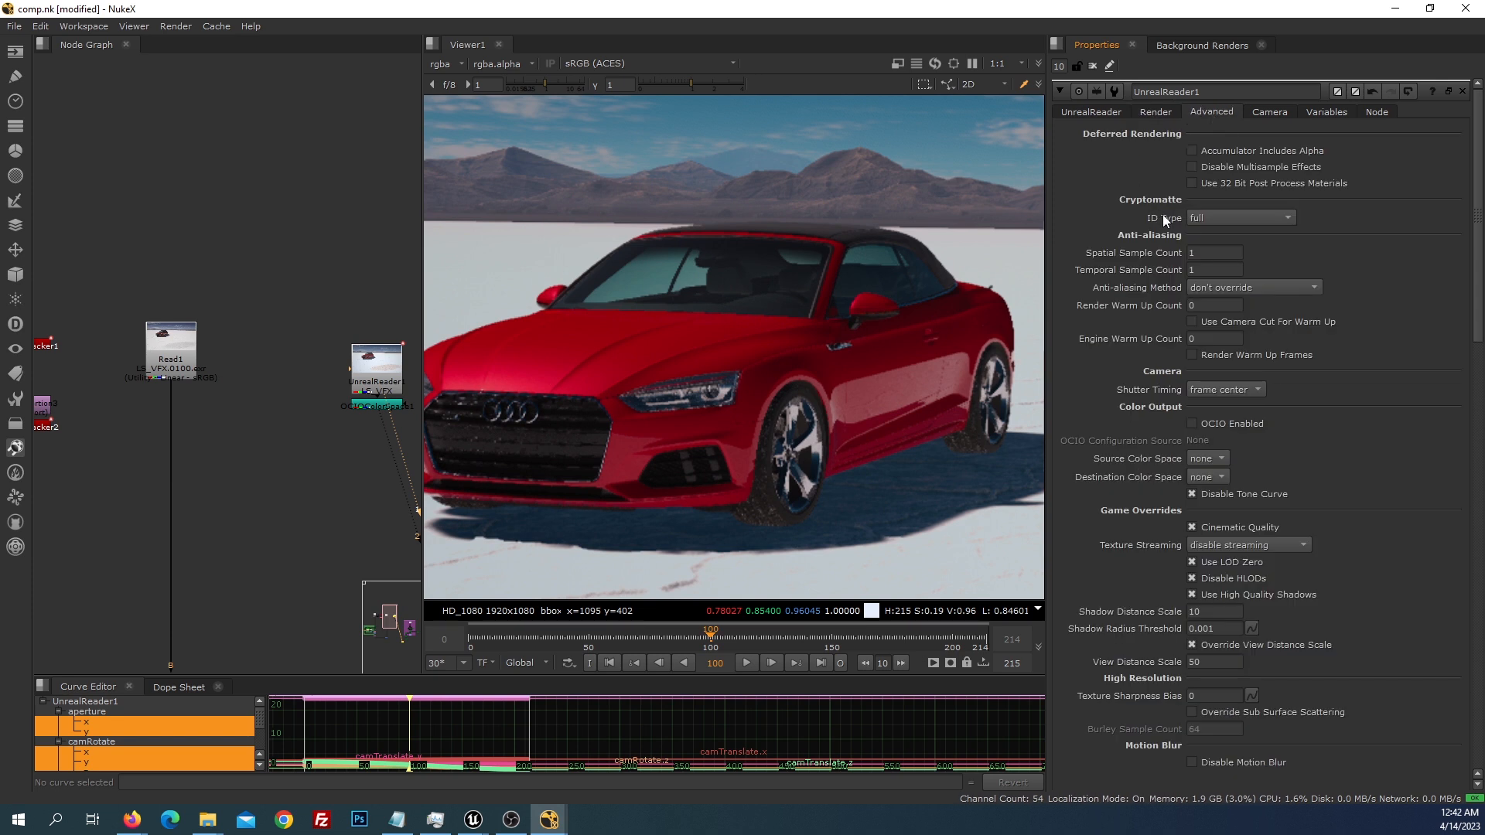
click(1207, 270)
text(6)
key(Return)
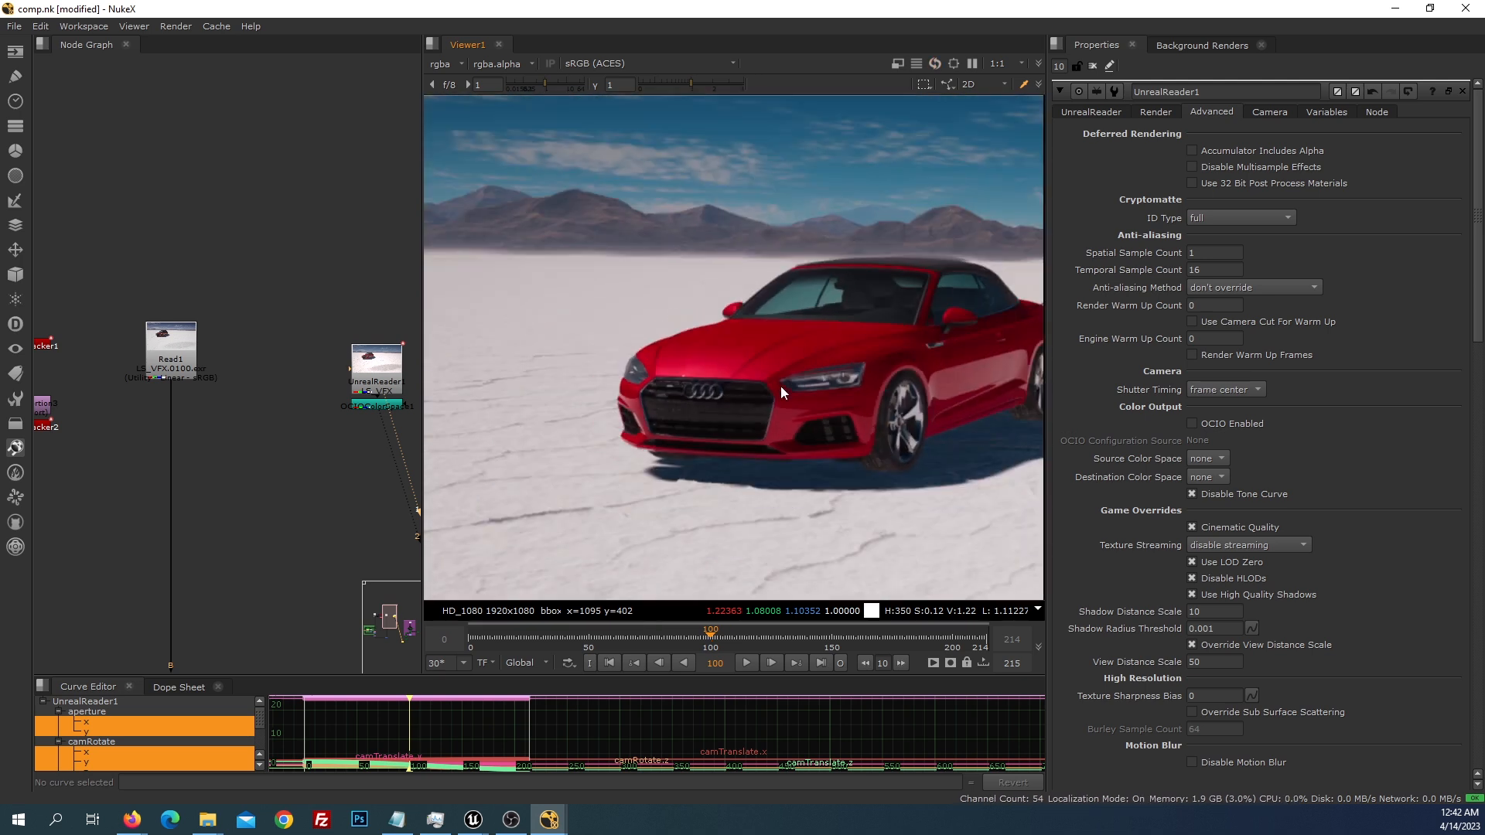
Review the full frame and enable UnrealReader1's Cryptomatte render pass
scroll(781, 387, down, 3)
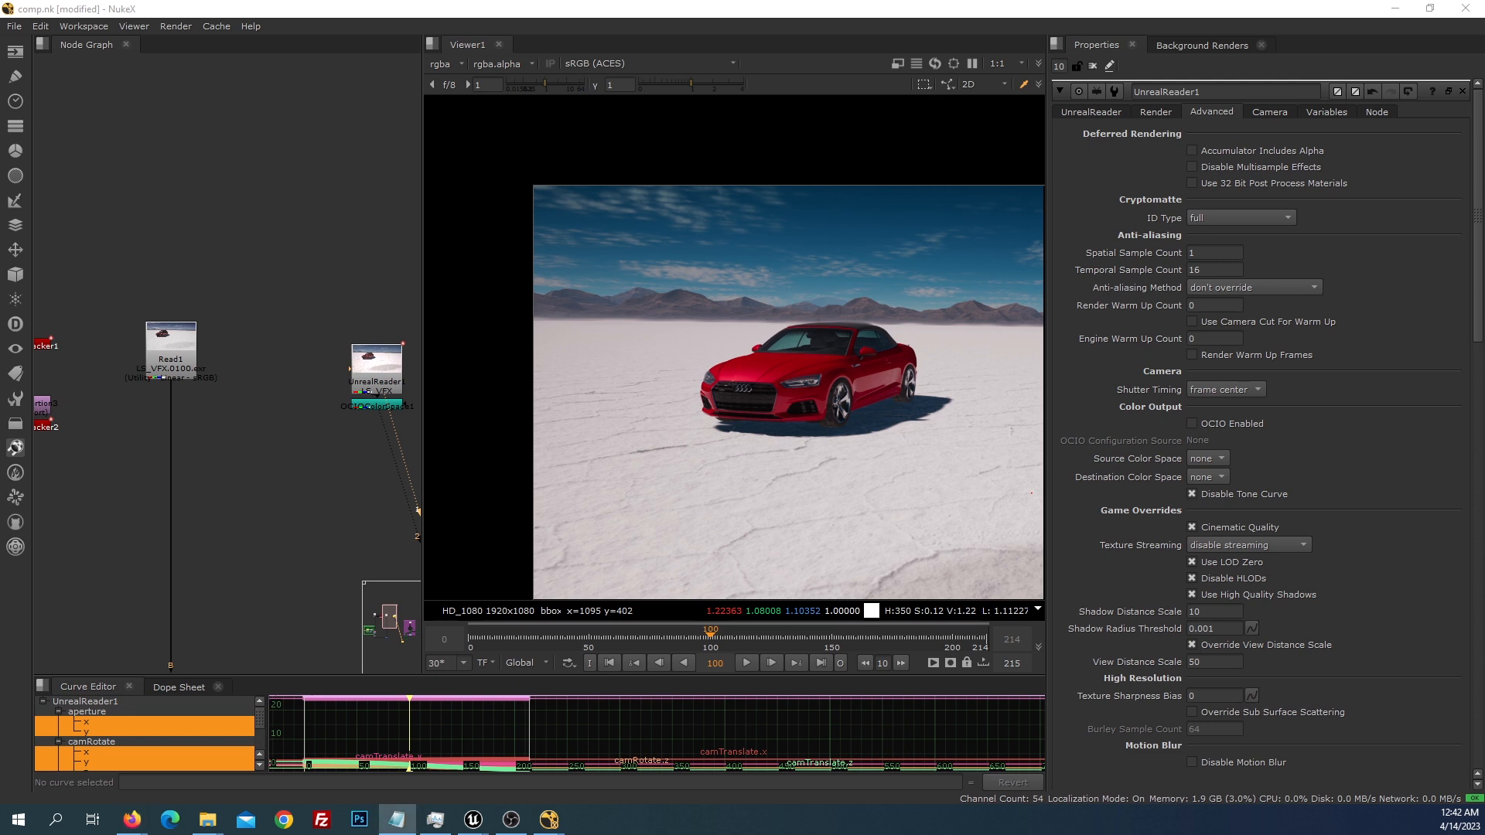
scroll(779, 392, down, 3)
middle_drag(834, 409, 685, 397)
scroll(689, 355, up, 1)
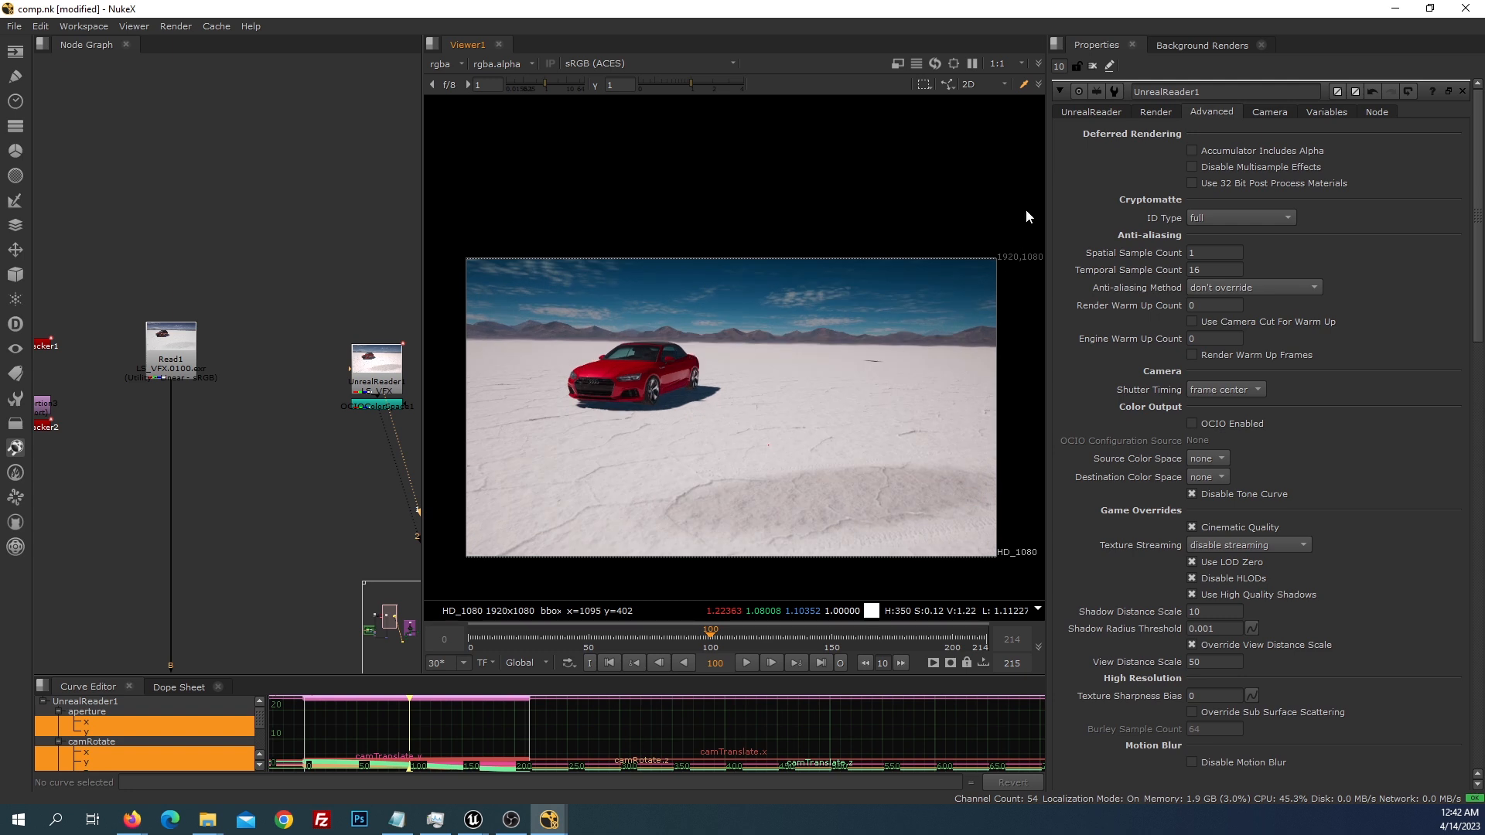
click(1151, 111)
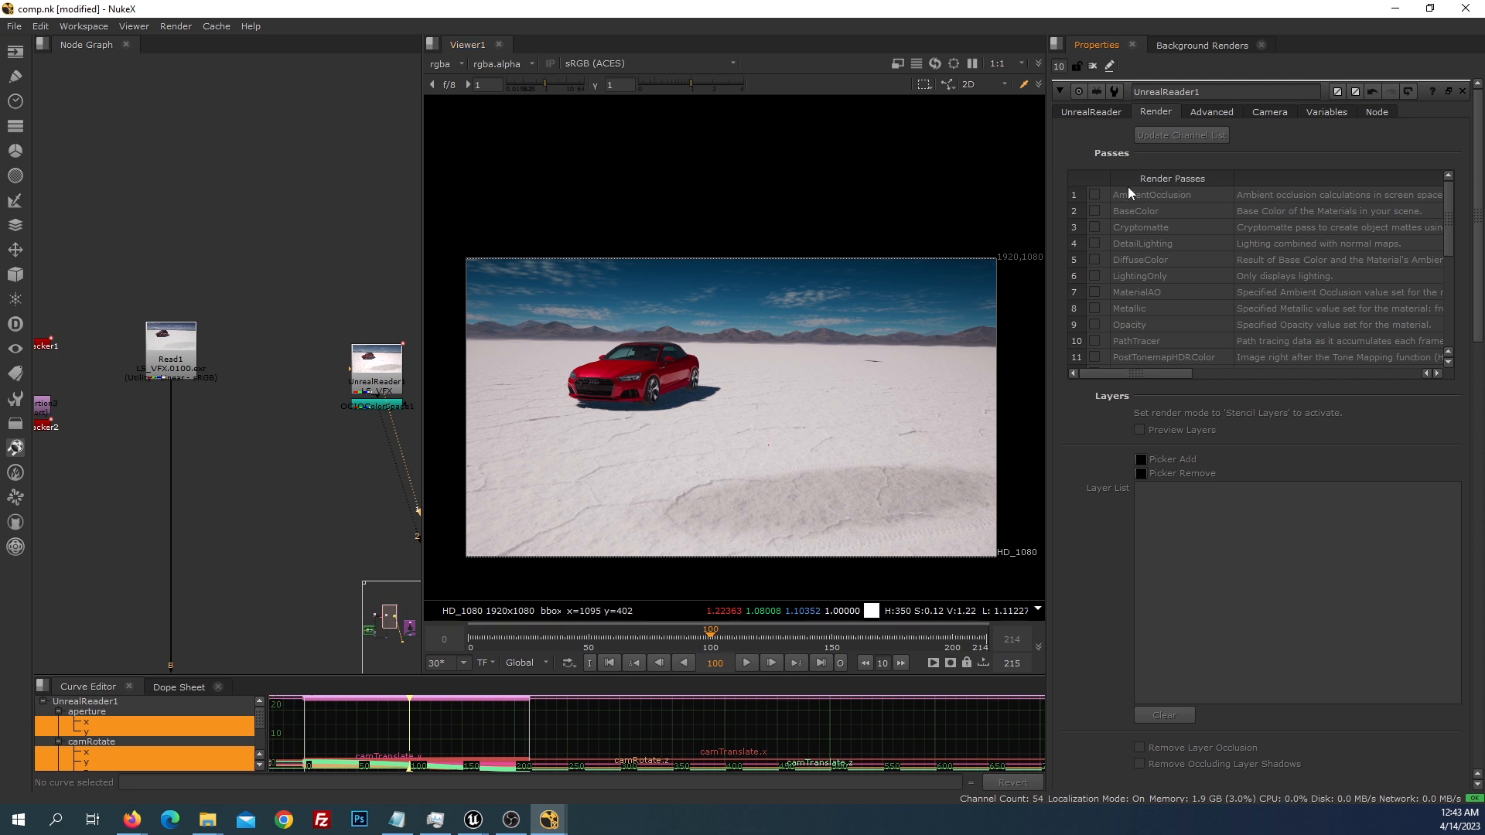
click(1094, 227)
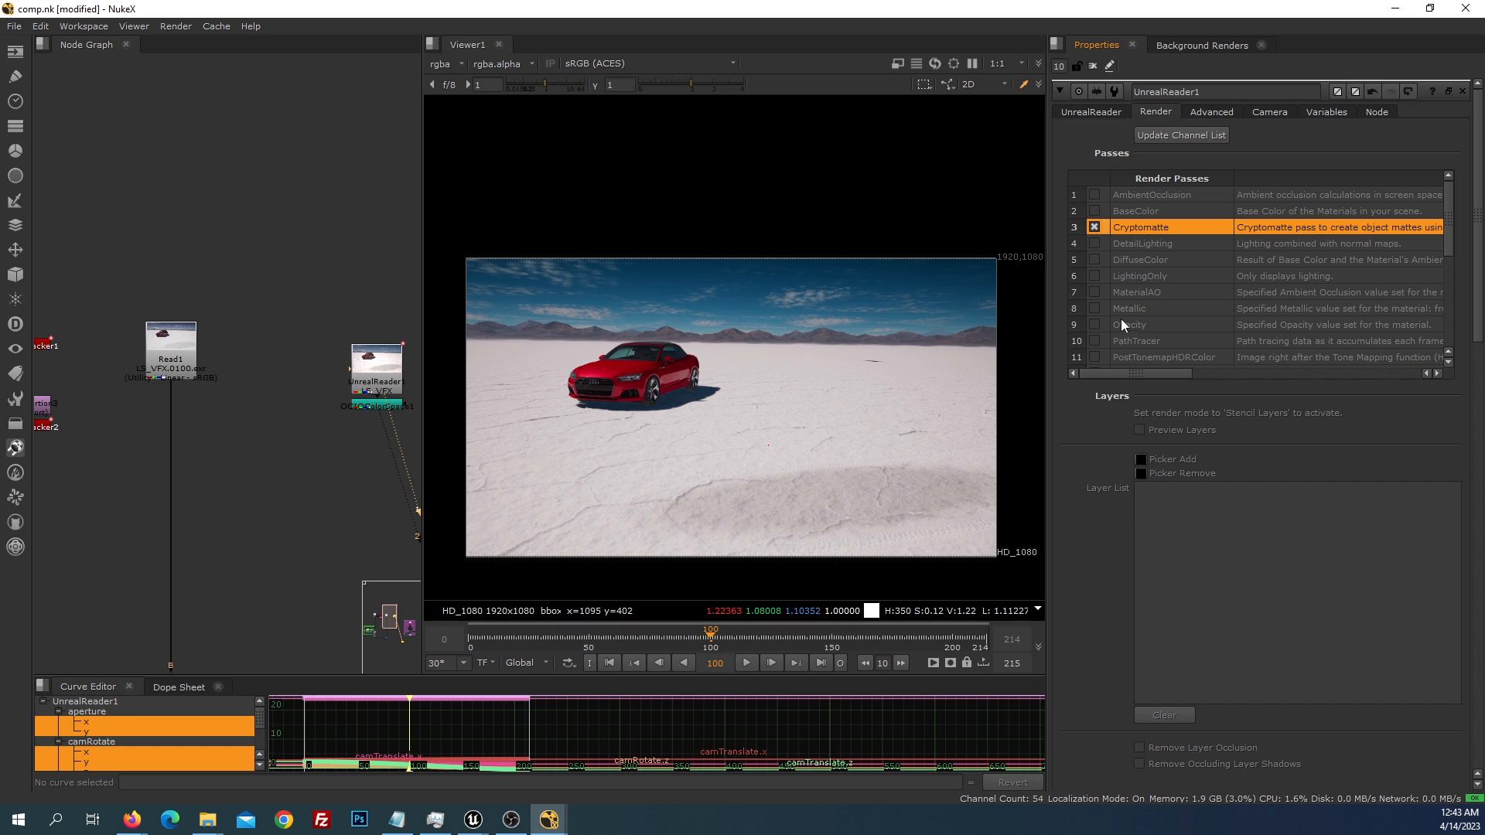
Enable the WorldDepth, WorldNormal and WorldPosition render passes in UnrealReader1
scroll(1108, 305, down, 4)
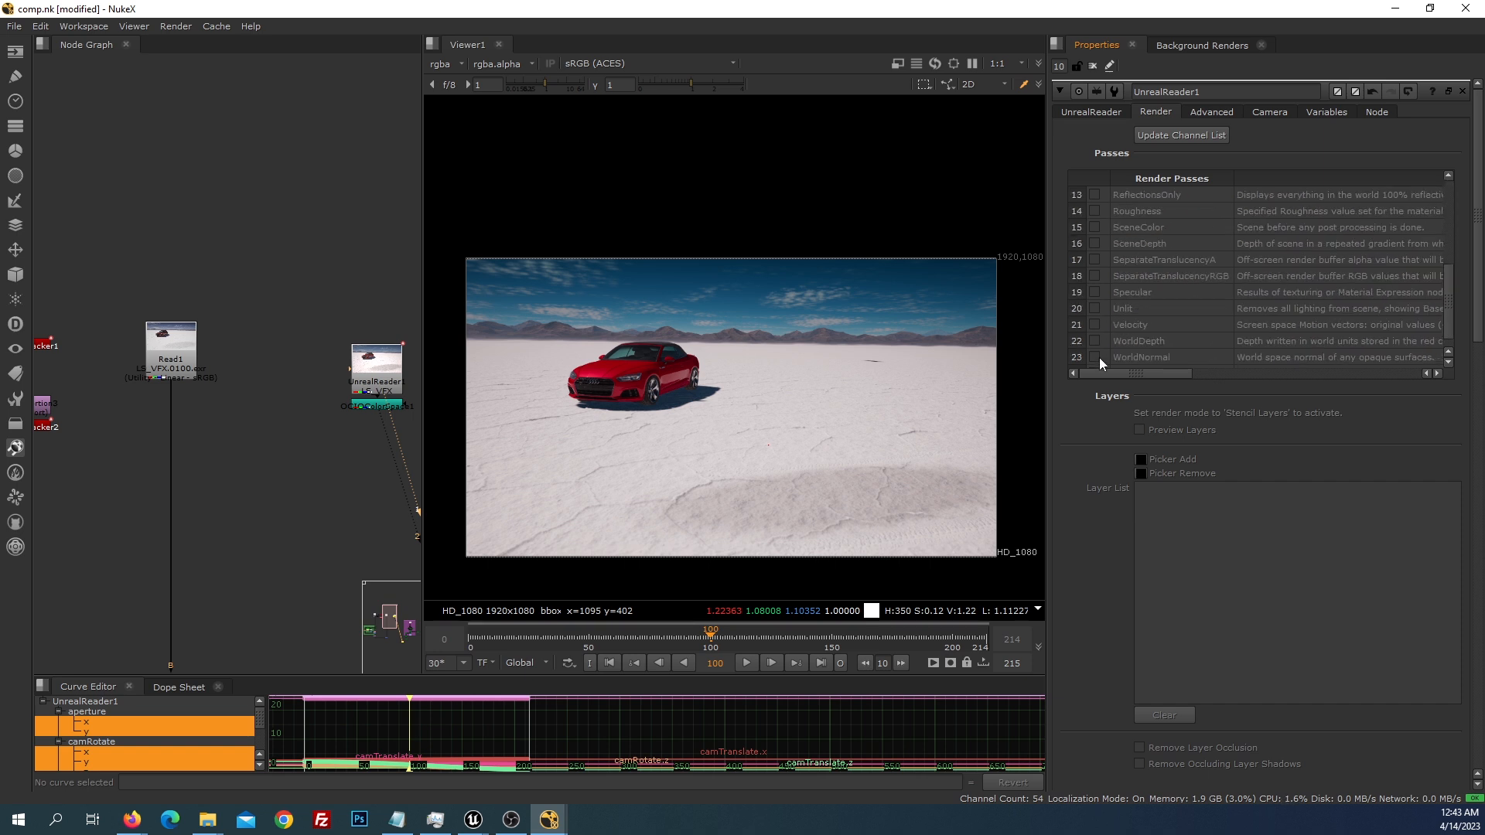
scroll(1099, 357, down, 3)
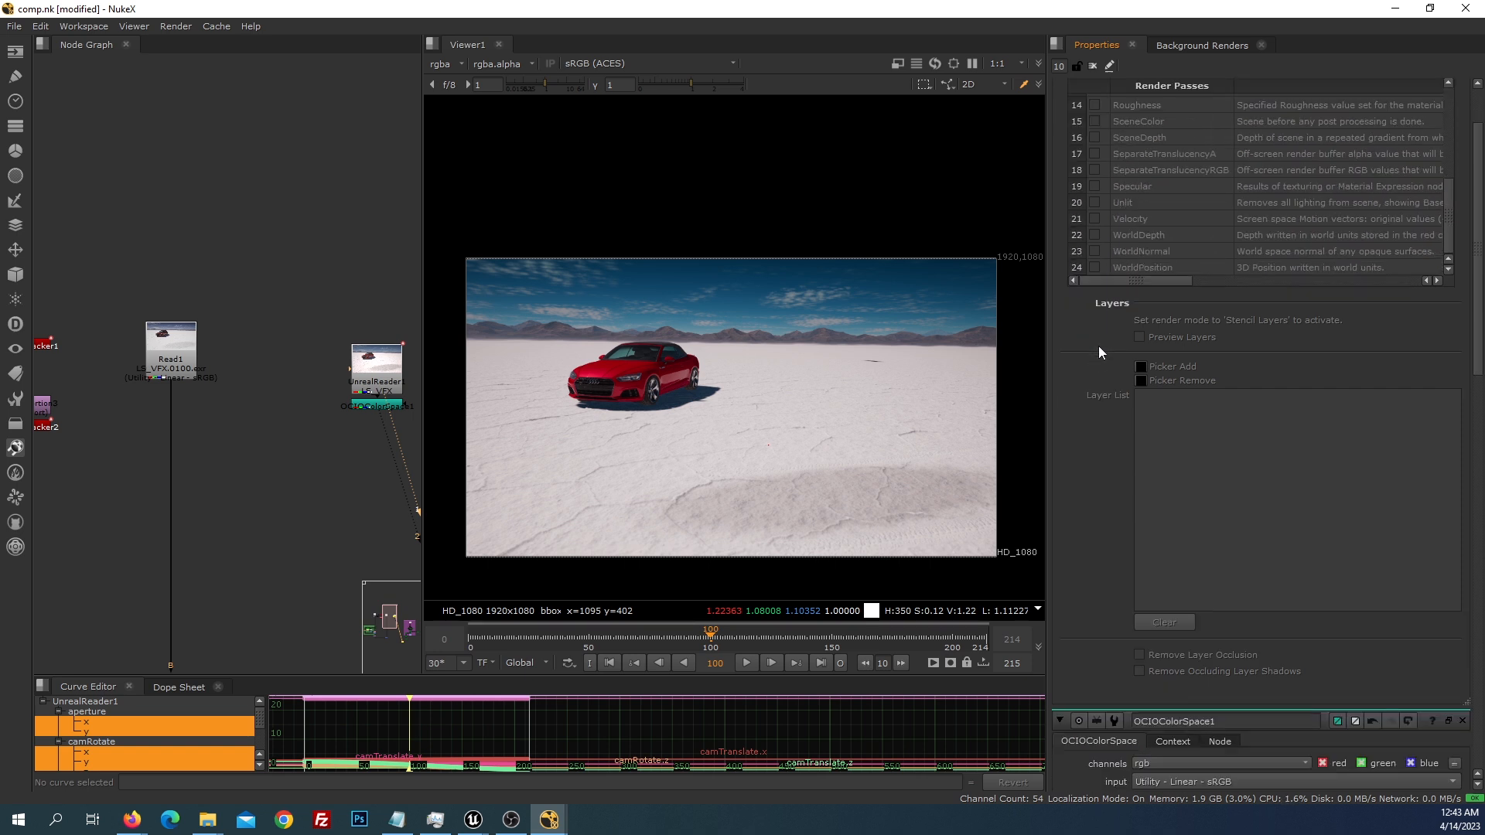
click(1095, 235)
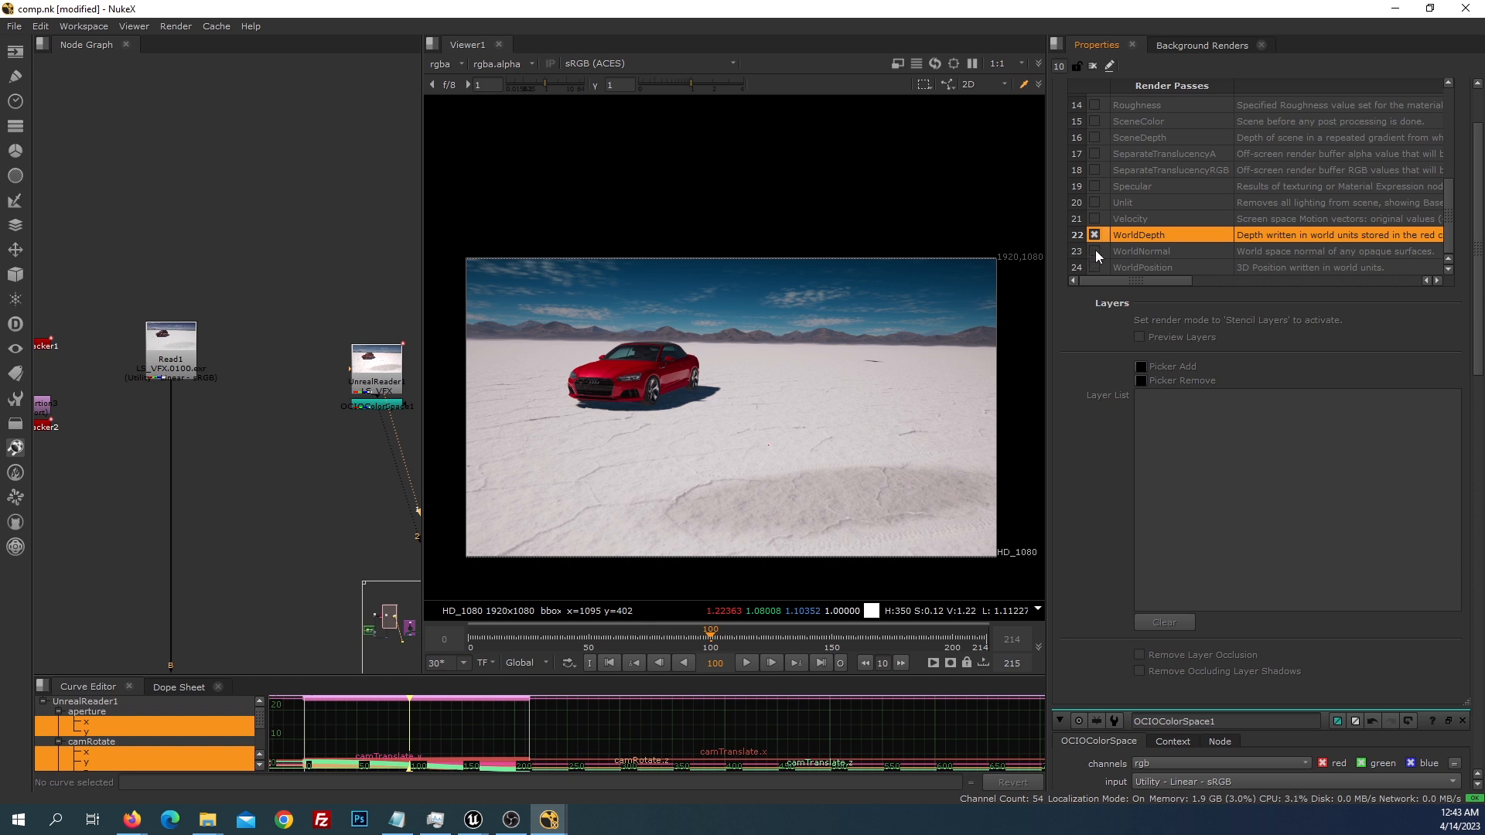
click(1096, 251)
click(1094, 267)
scroll(1139, 216, up, 2)
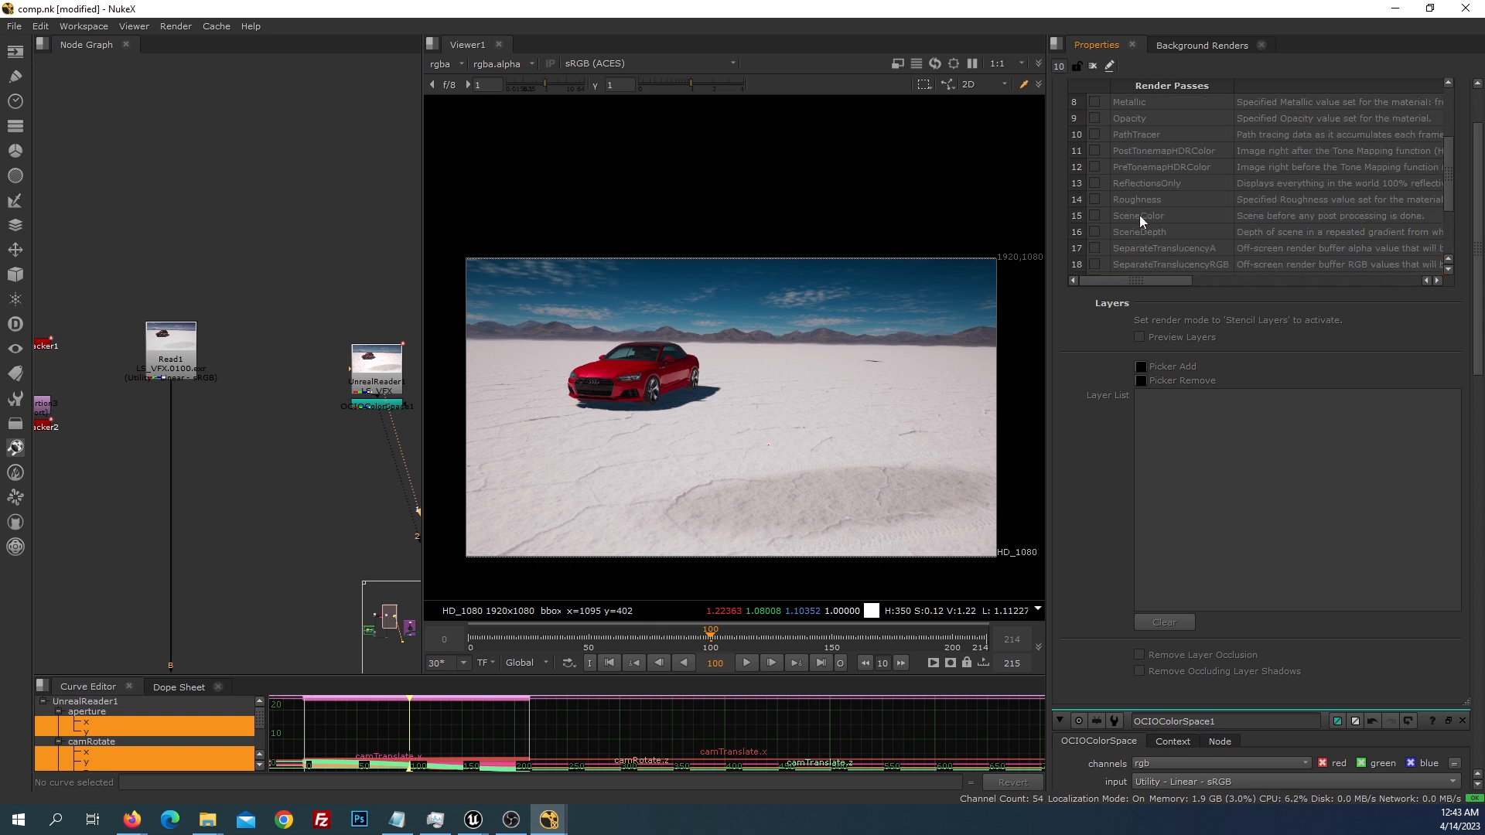
Enable the Metallic and AmbientOcclusion render passes in UnrealReader1
scroll(1136, 207, up, 2)
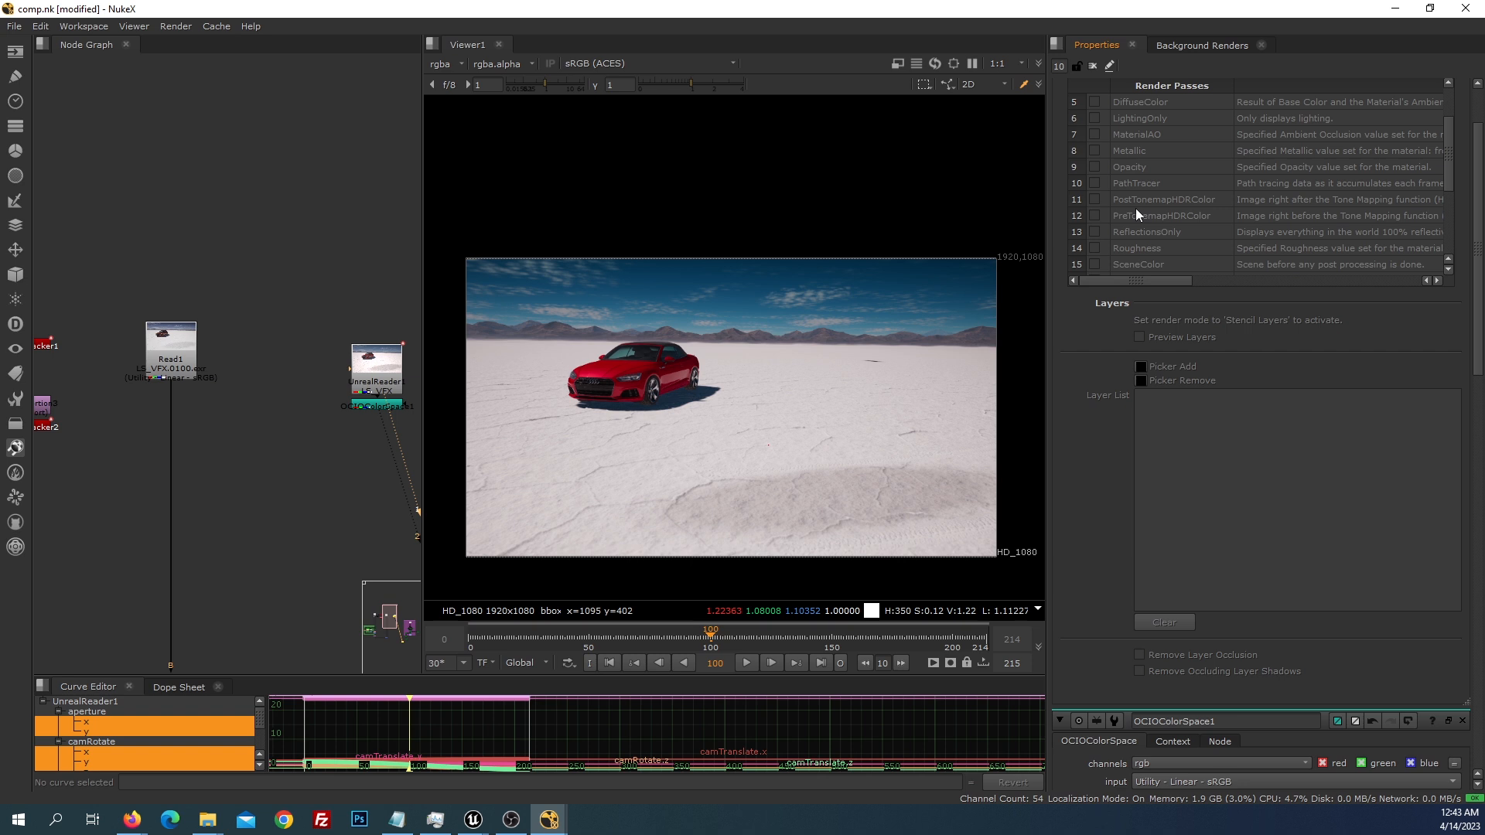
click(1089, 199)
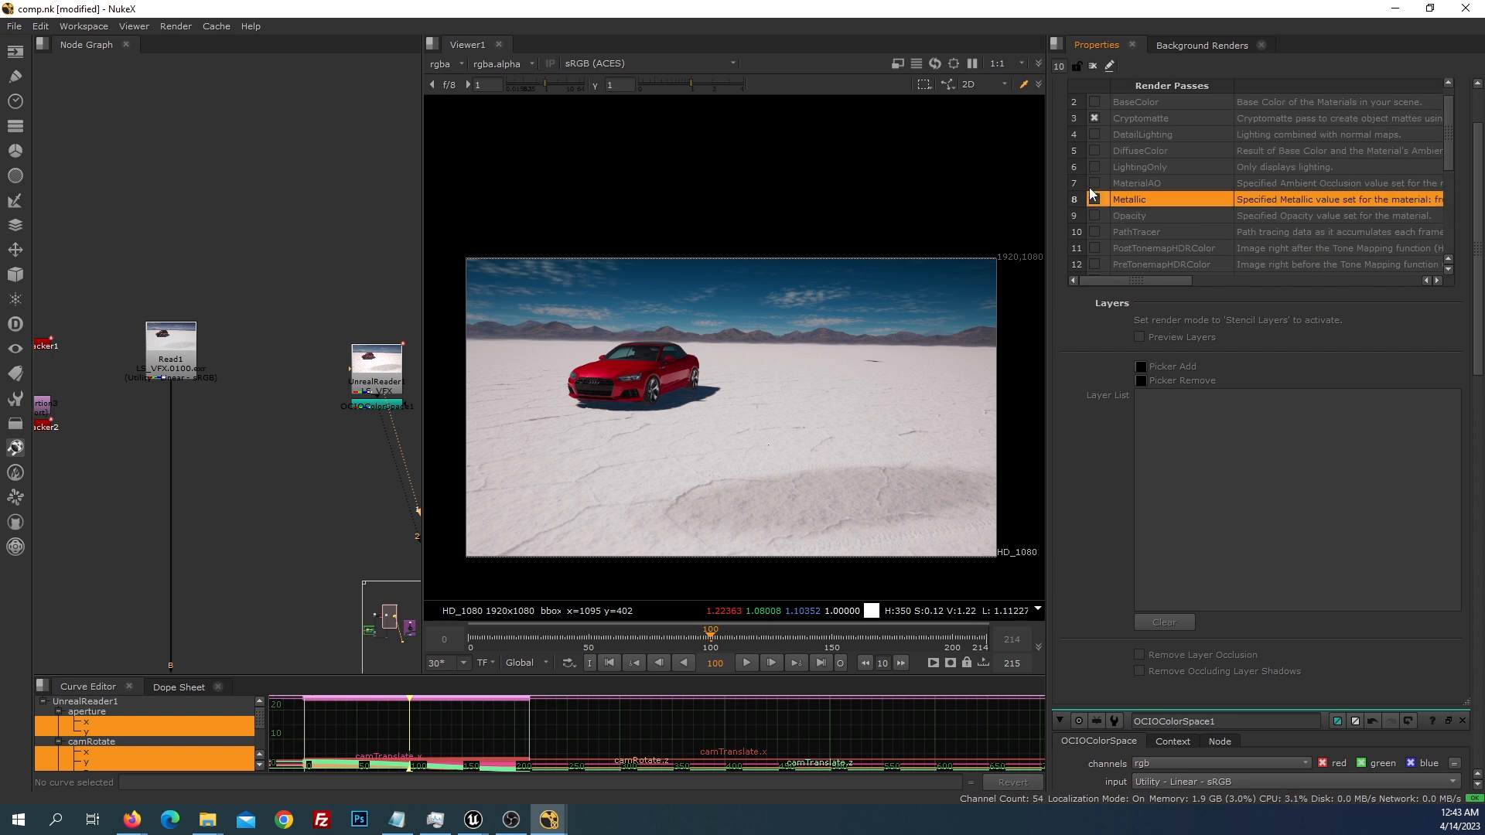
scroll(1129, 201, up, 2)
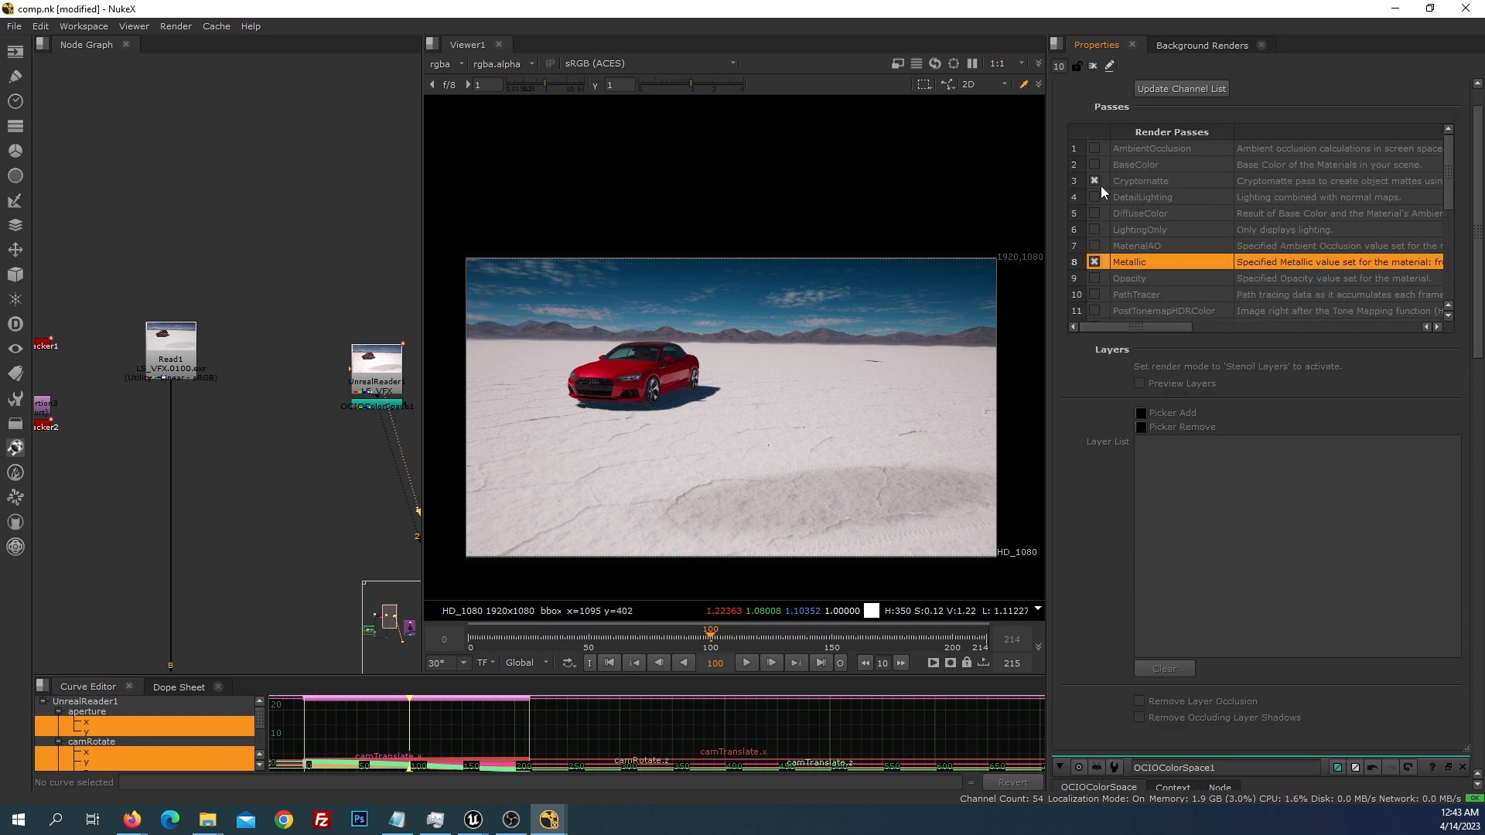
click(1092, 148)
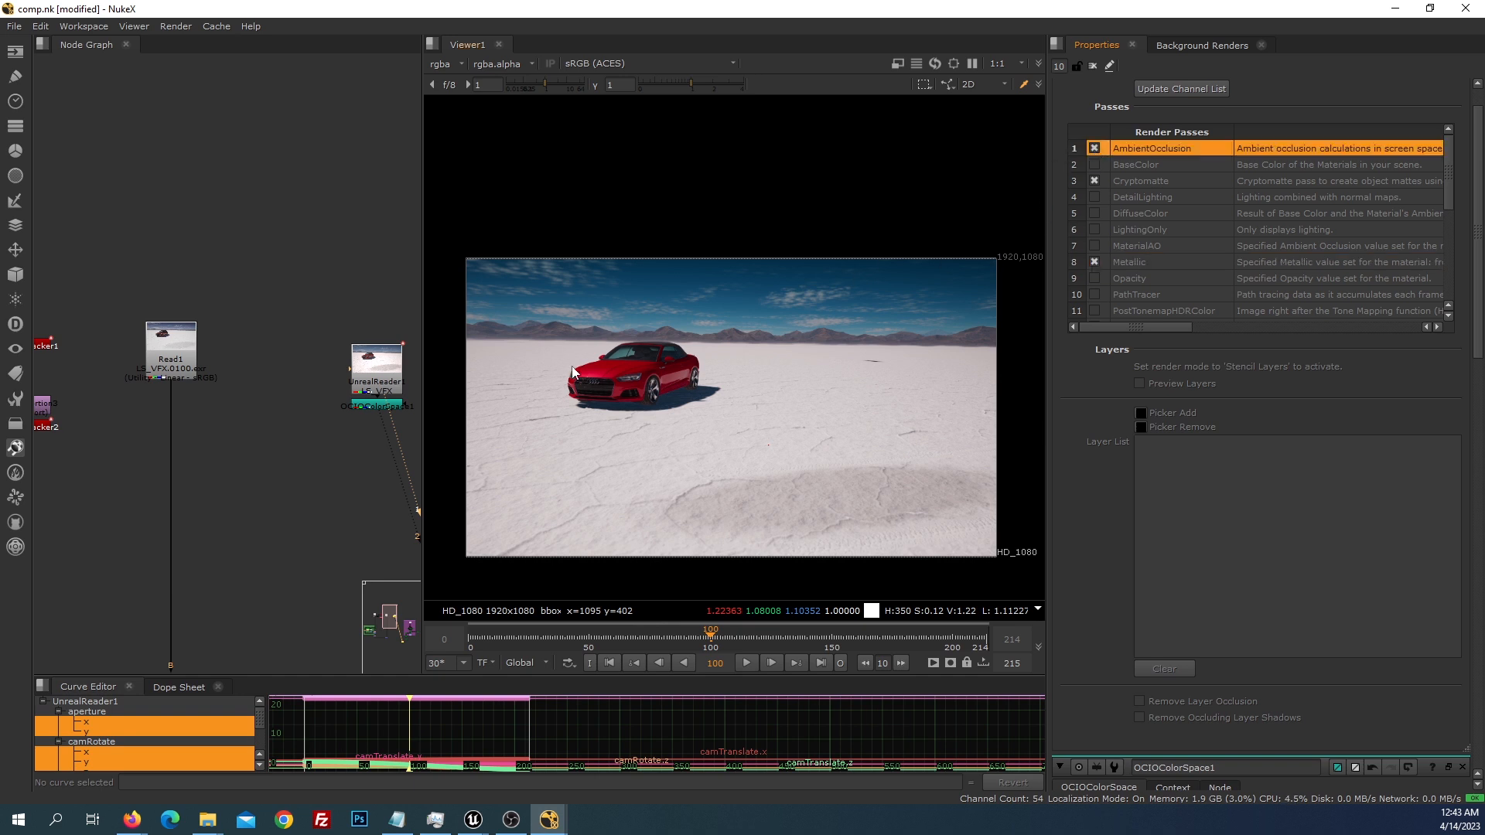
Check the layers available in the viewer and update UnrealReader1's channel list with the enabled passes
click(443, 63)
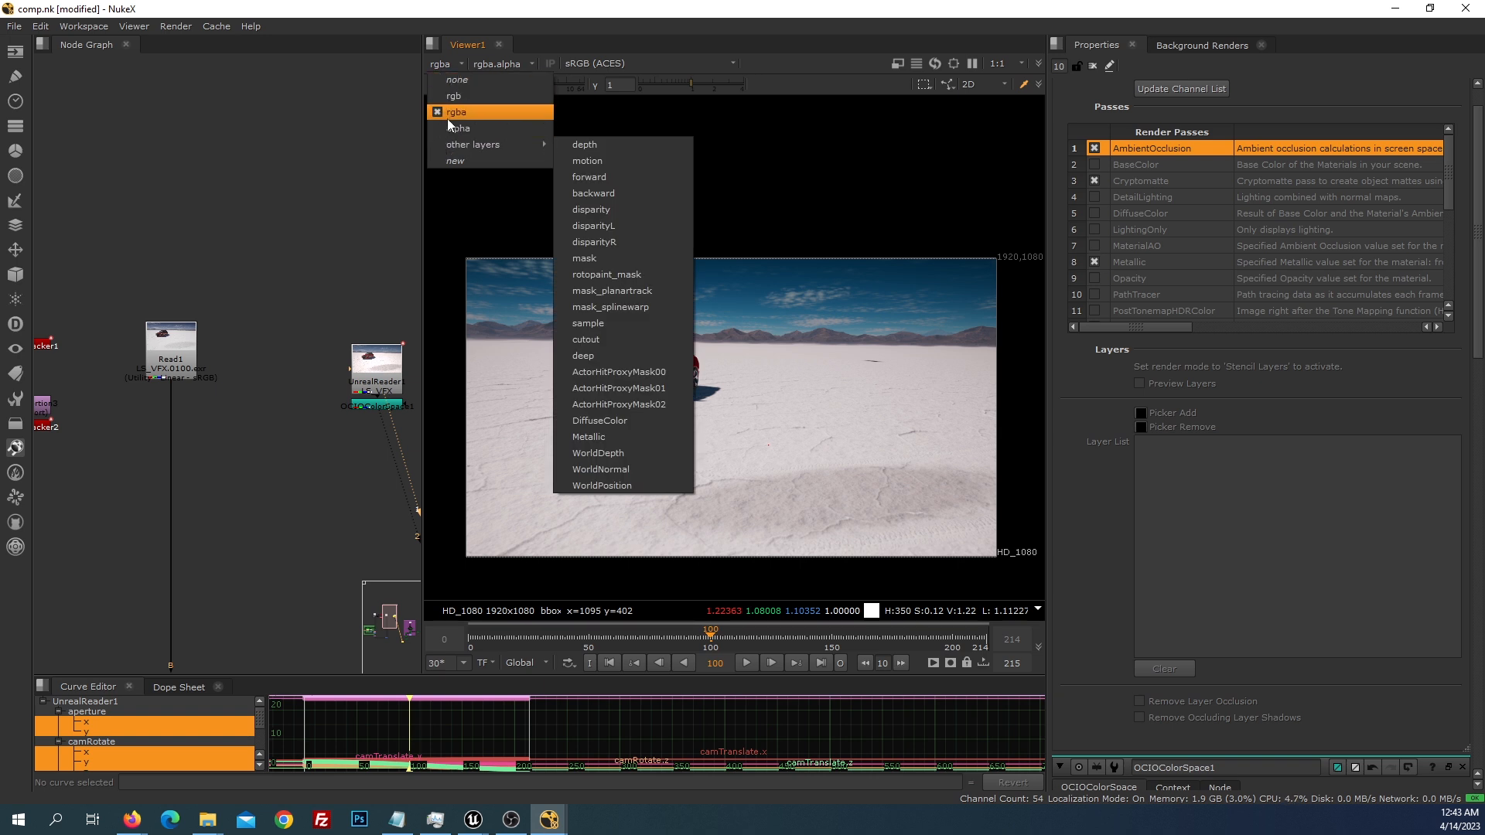
click(1282, 90)
click(1158, 88)
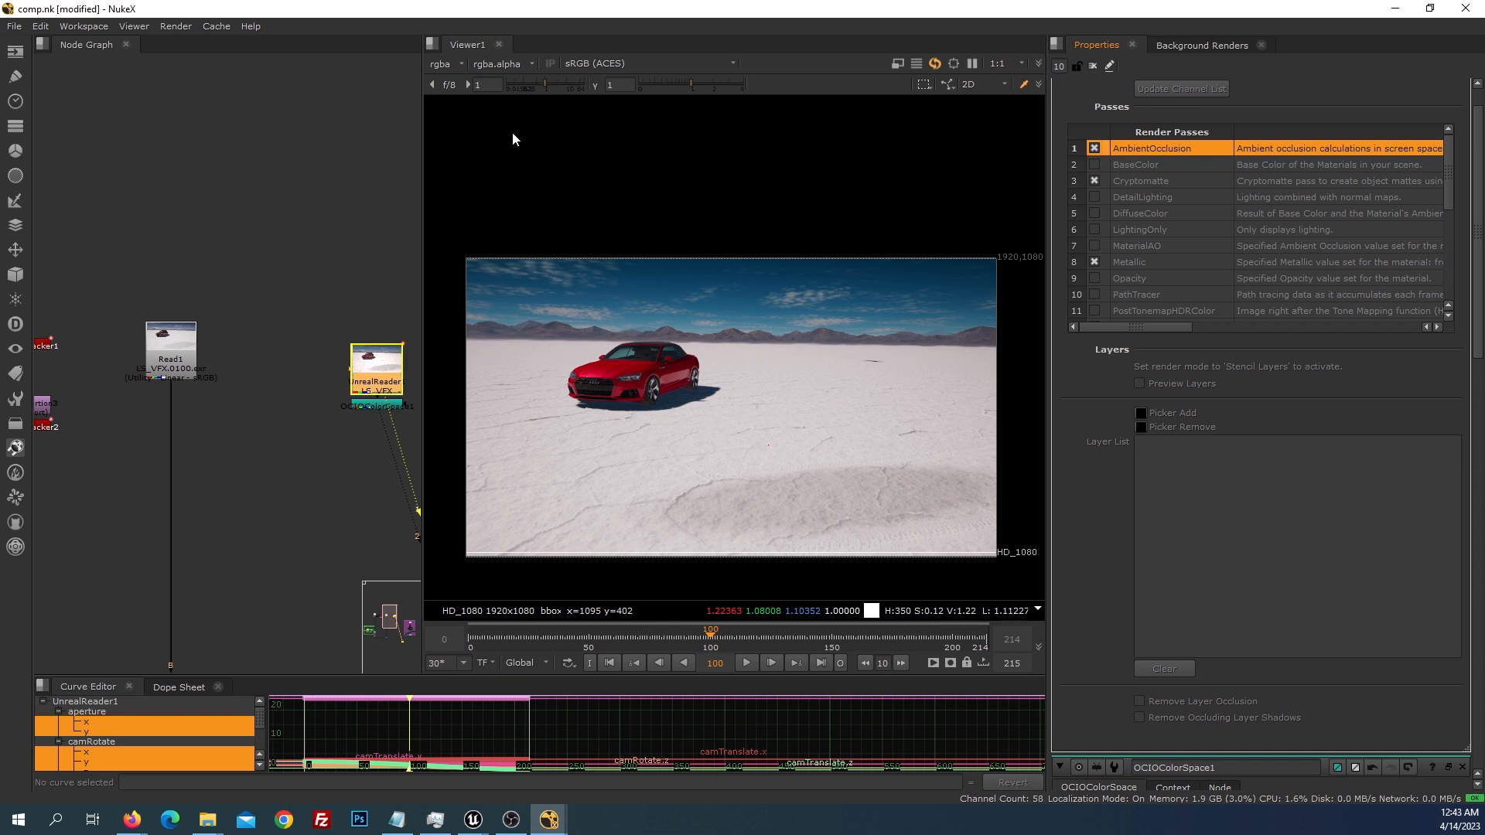
Examine the WorldNormal, WorldPosition and WorldDepth layers in the viewer, and return the display to rgba
click(444, 63)
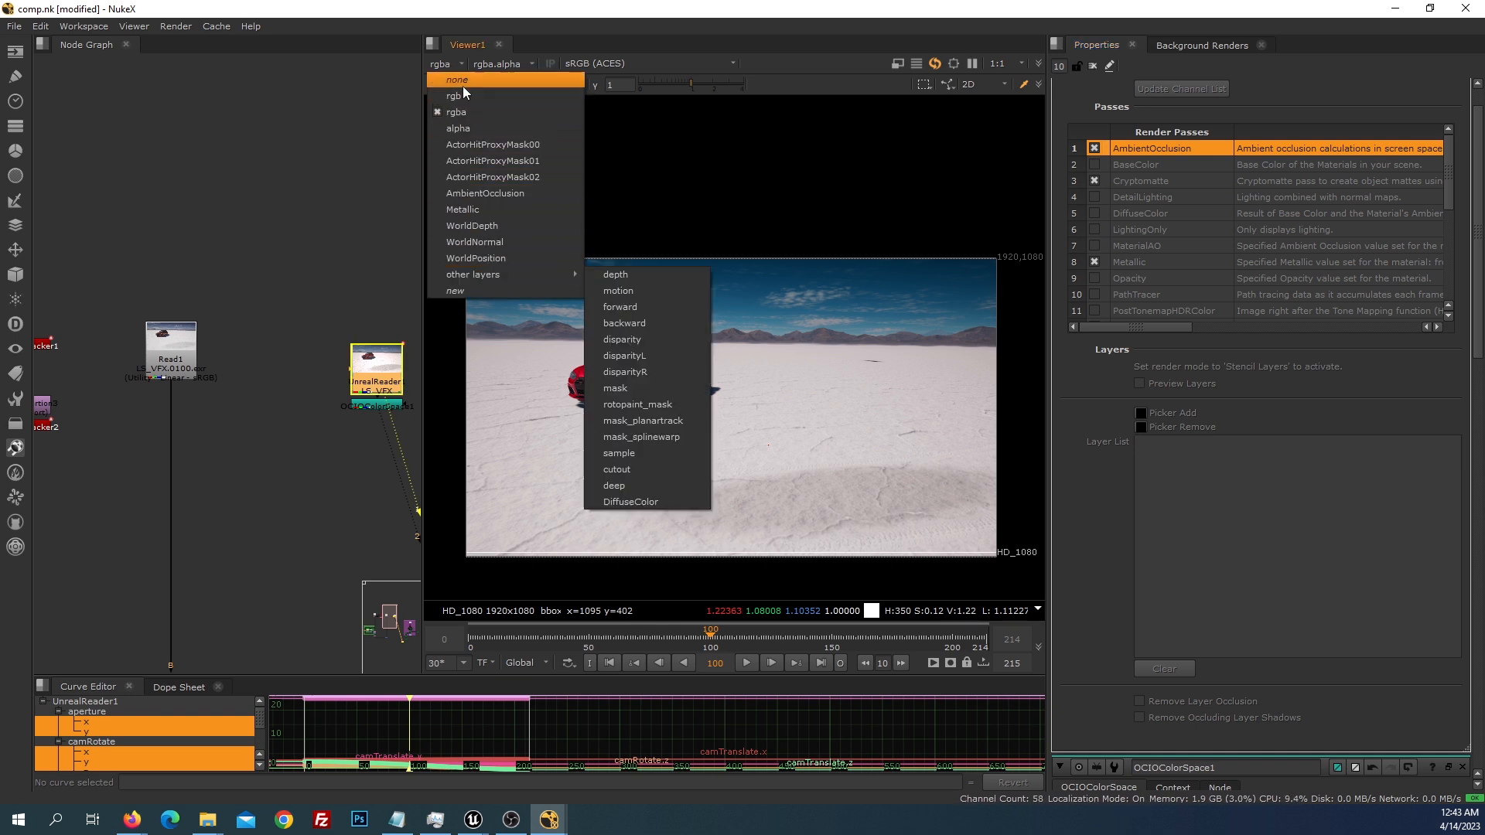
click(489, 243)
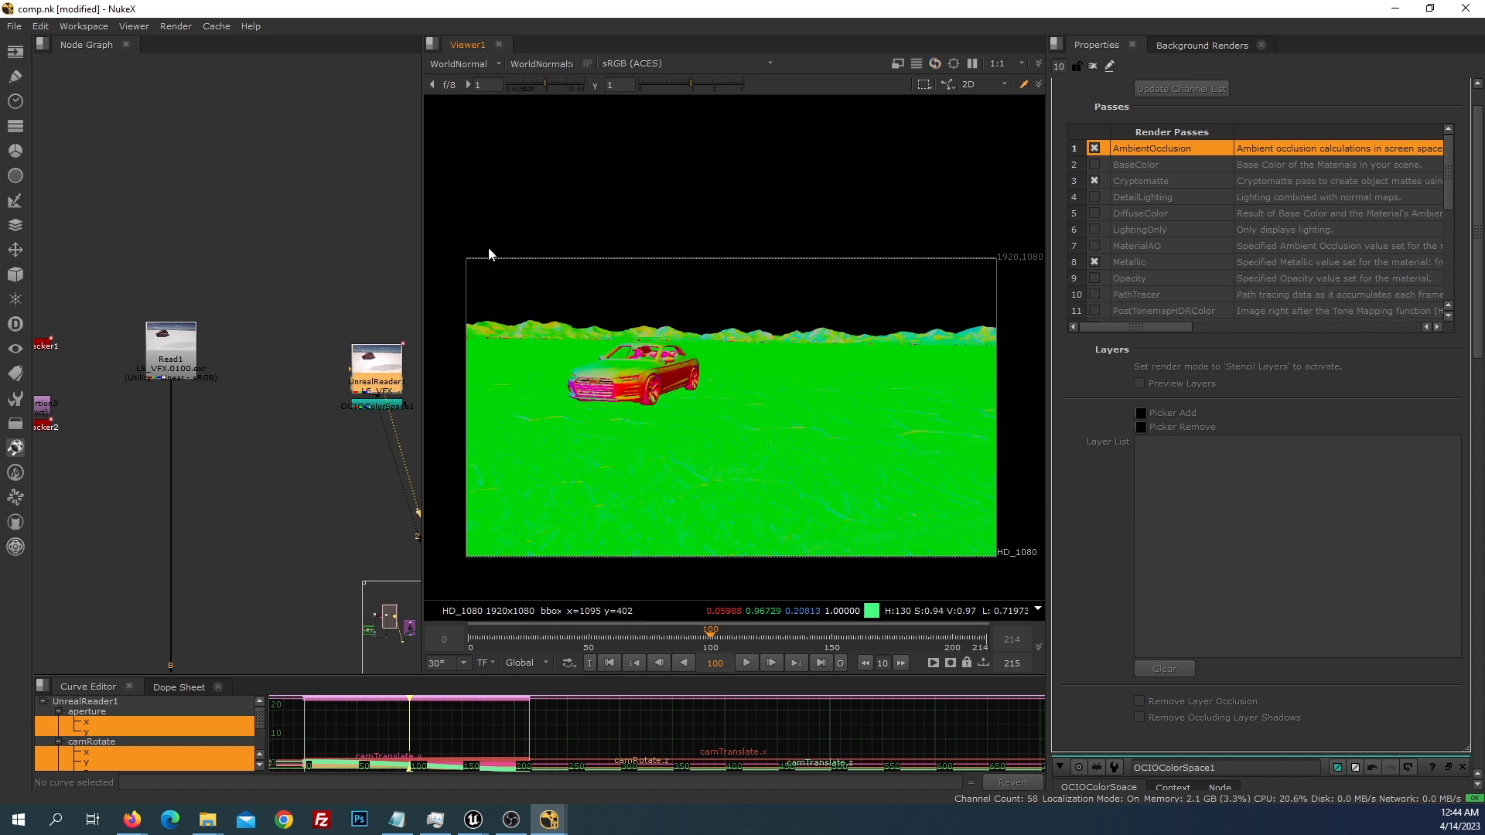
click(451, 63)
click(486, 255)
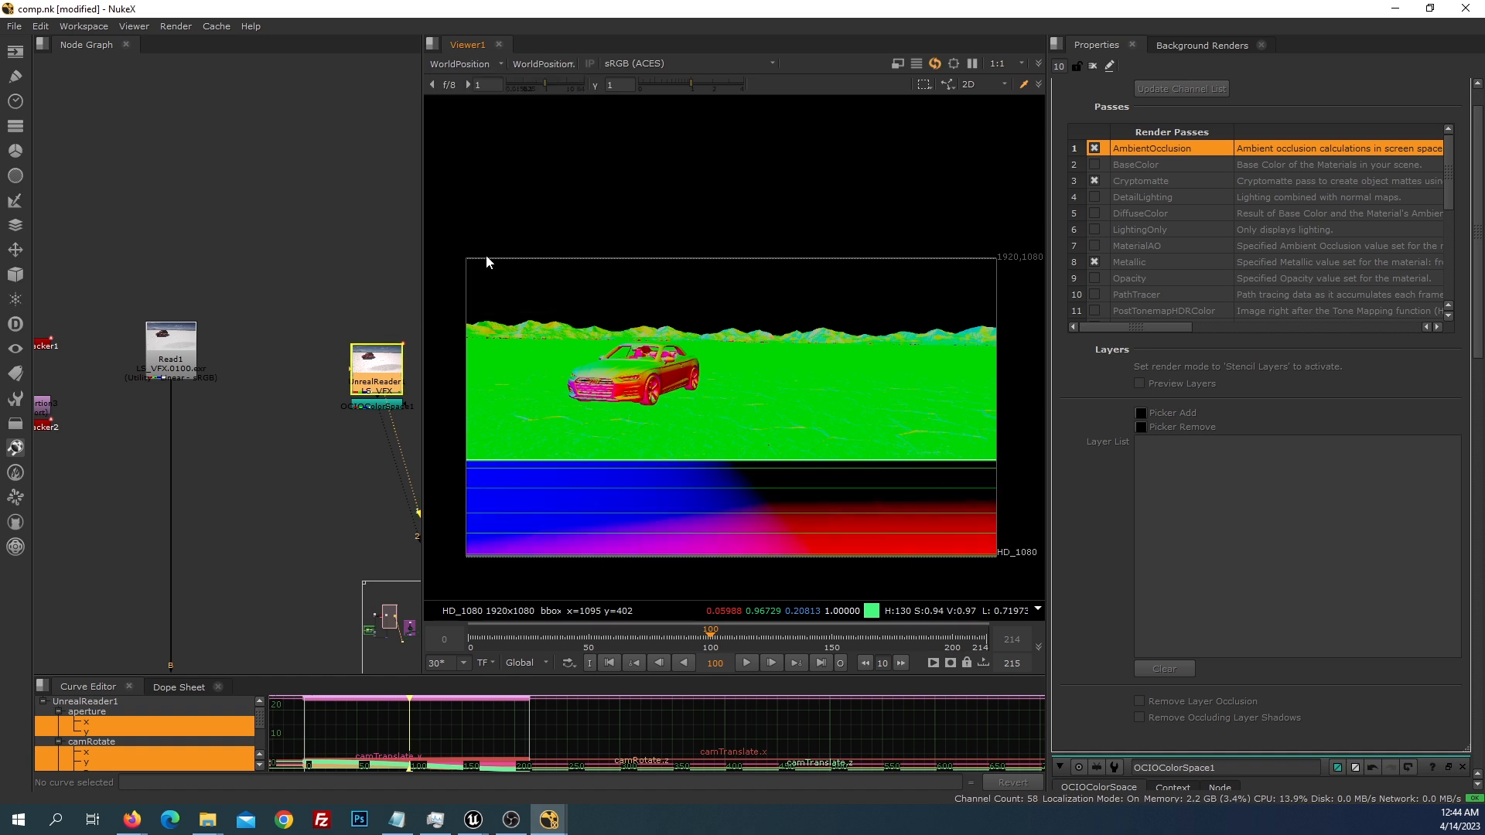
click(458, 64)
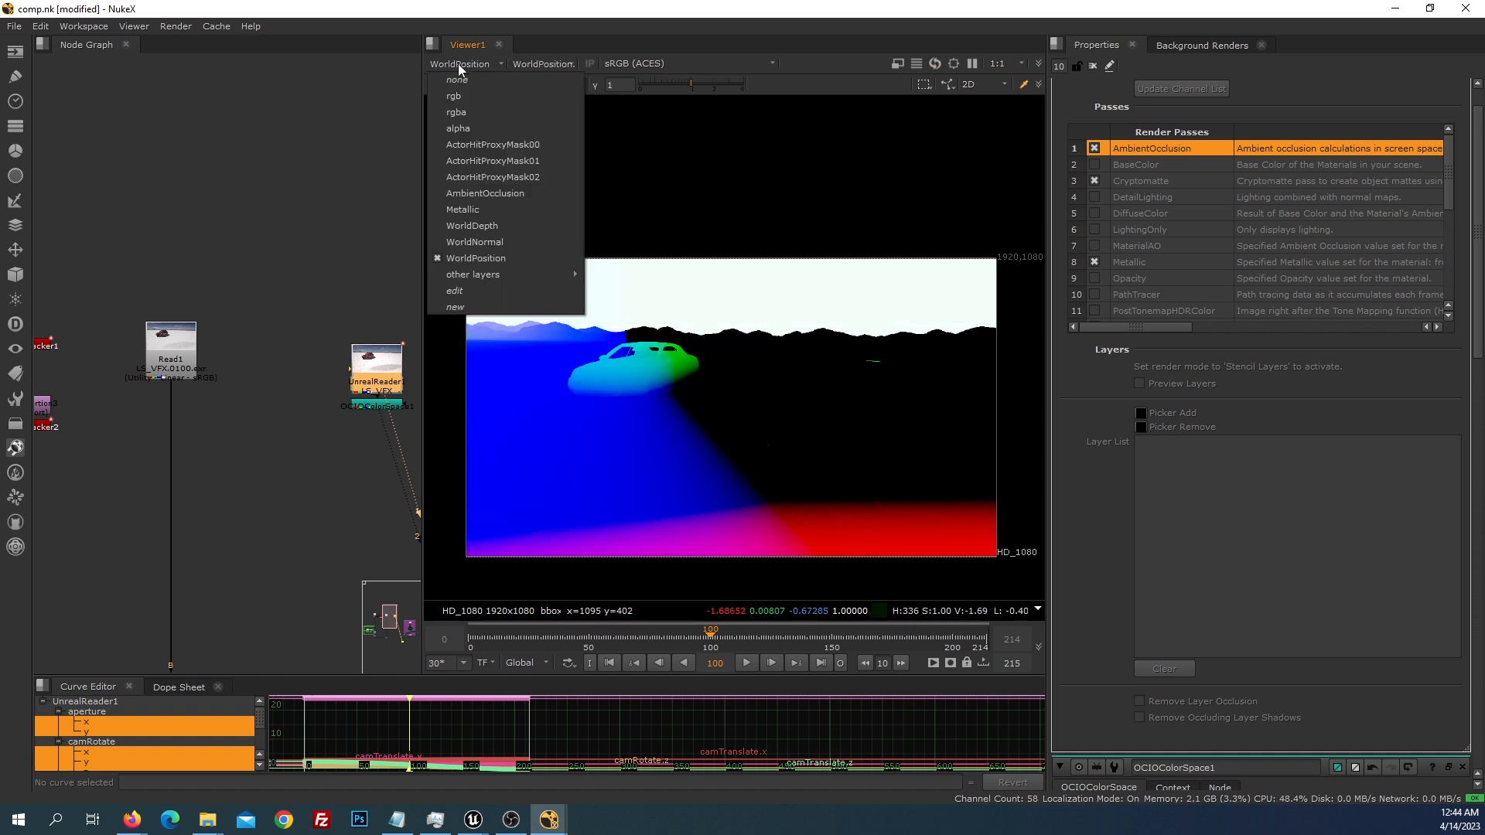
click(476, 220)
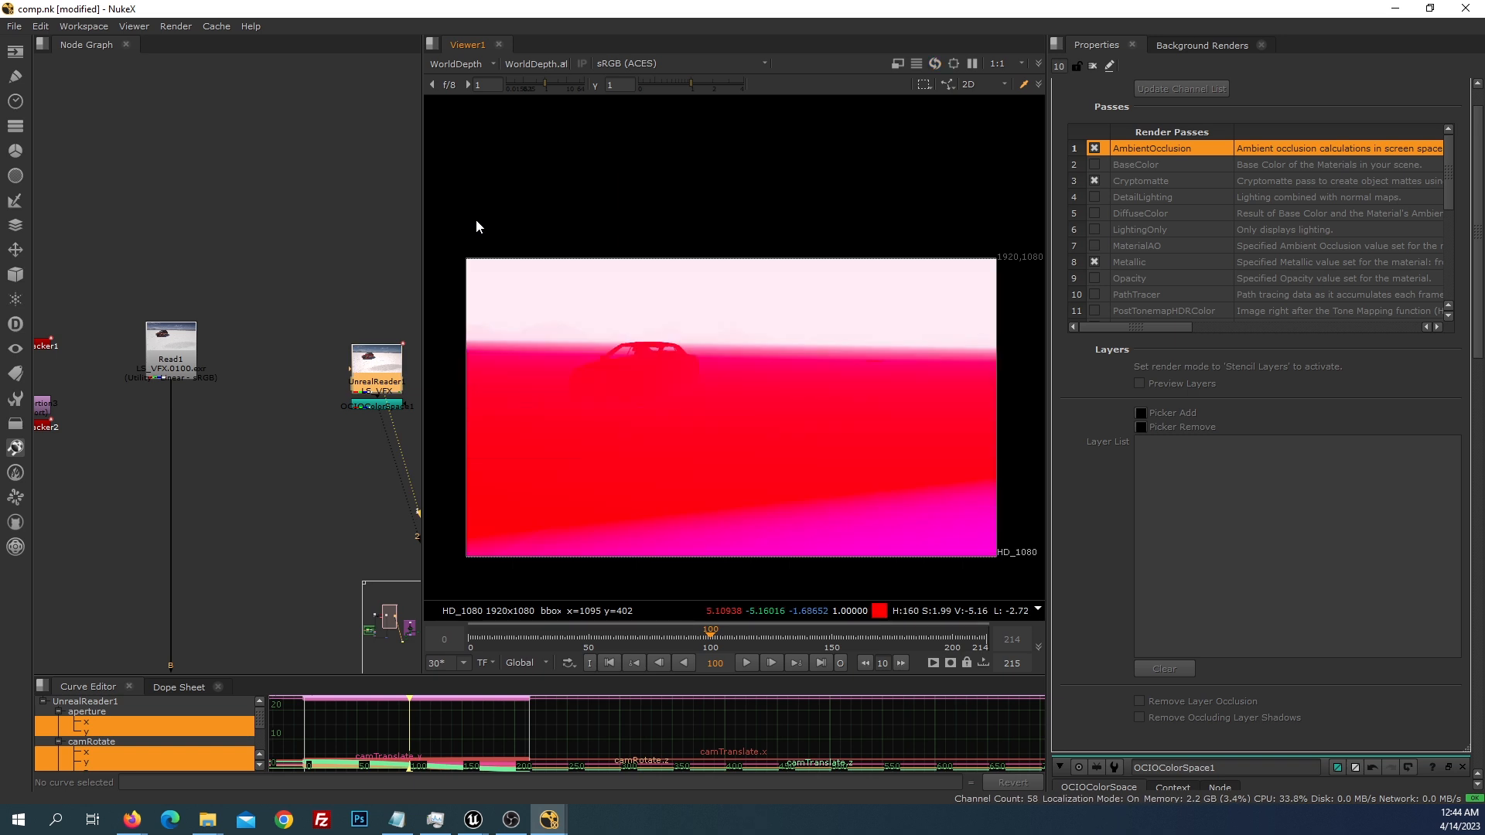
click(448, 63)
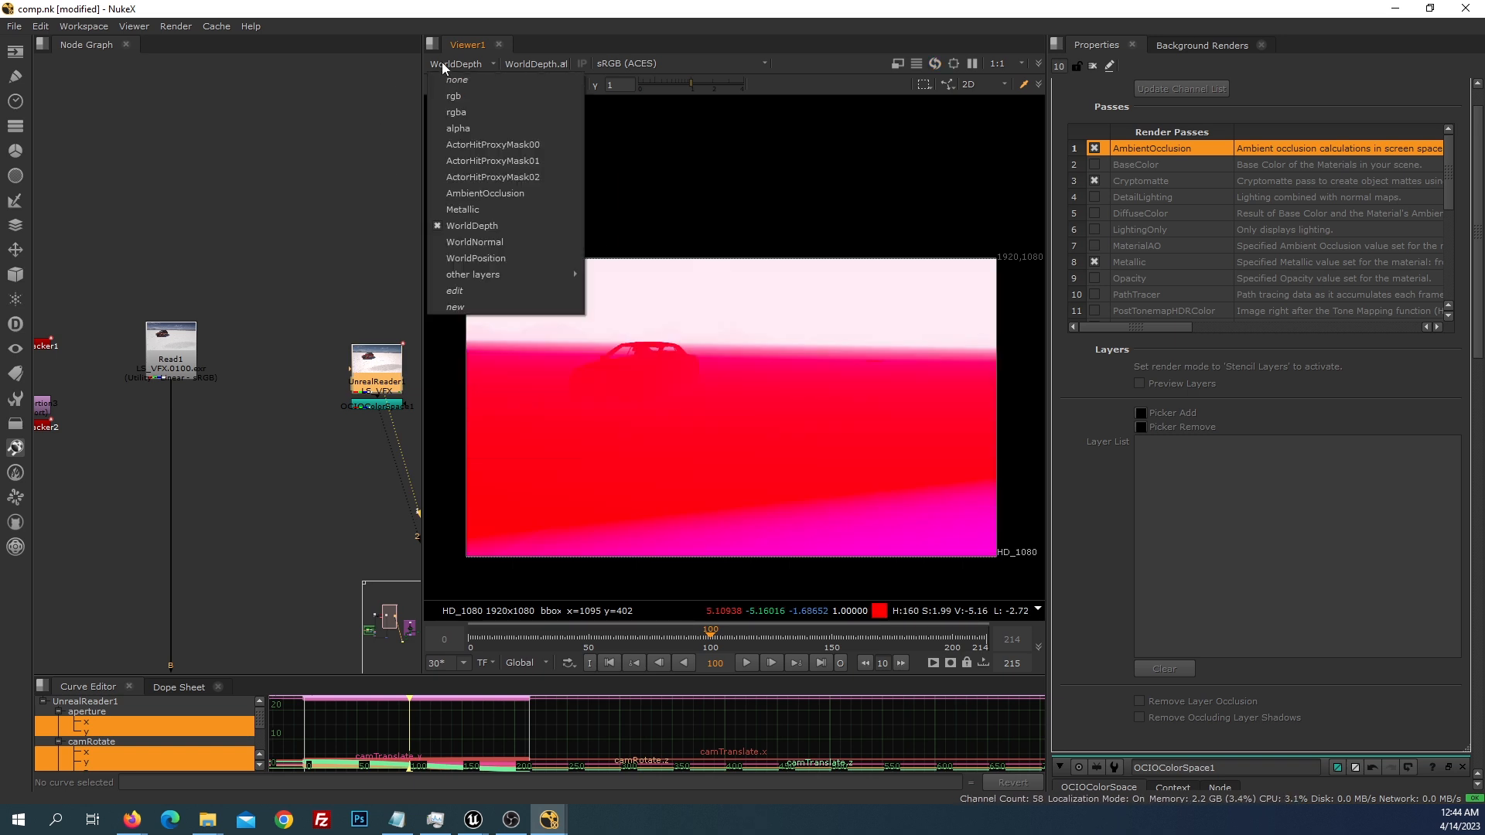
click(470, 113)
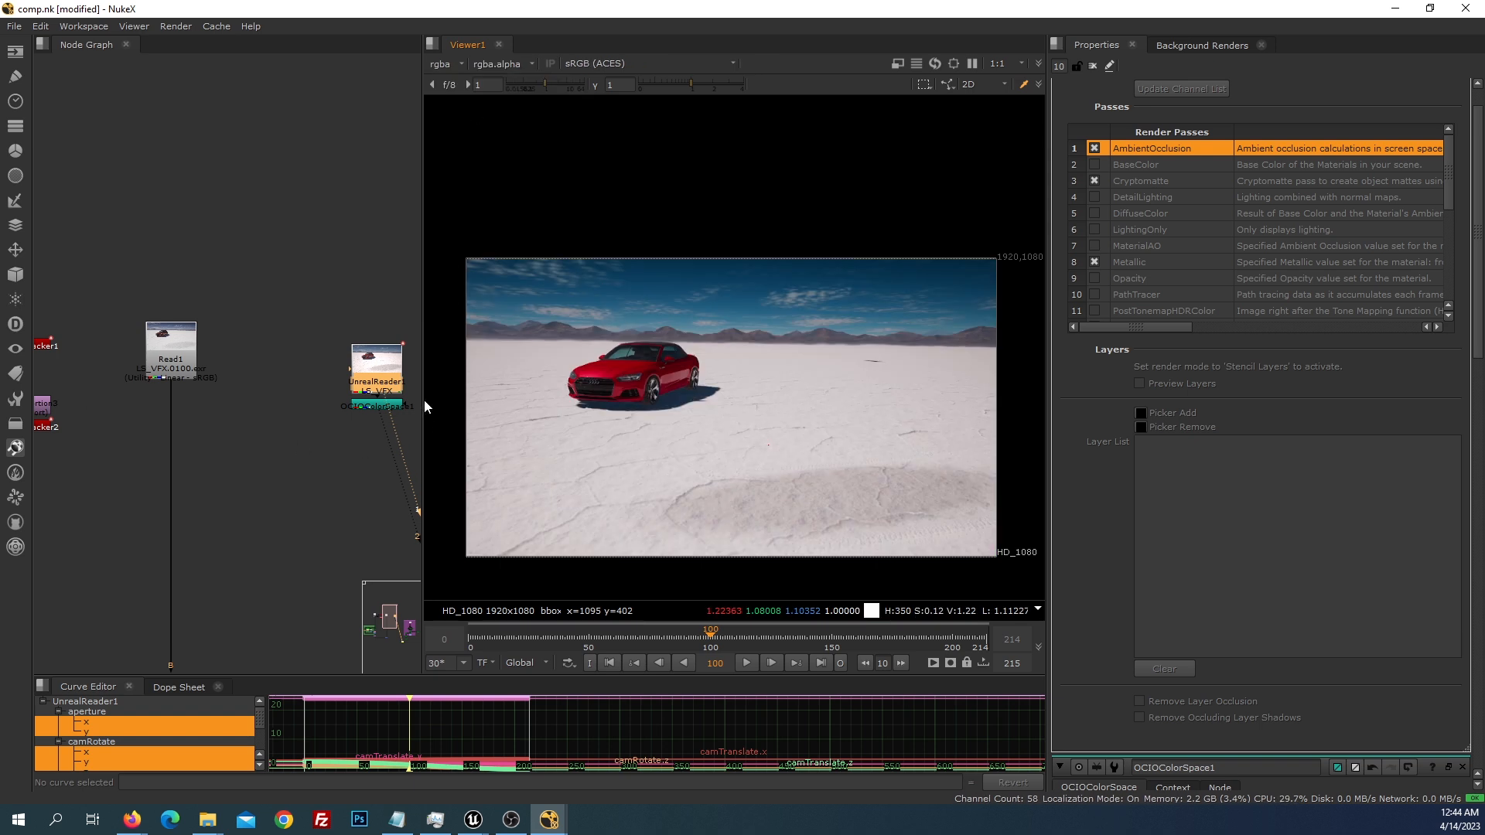
Add a Cryptomatte node fed by OCIOColorSpace1 and display it in the viewer
middle_drag(302, 389, 239, 338)
scroll(267, 350, up, 2)
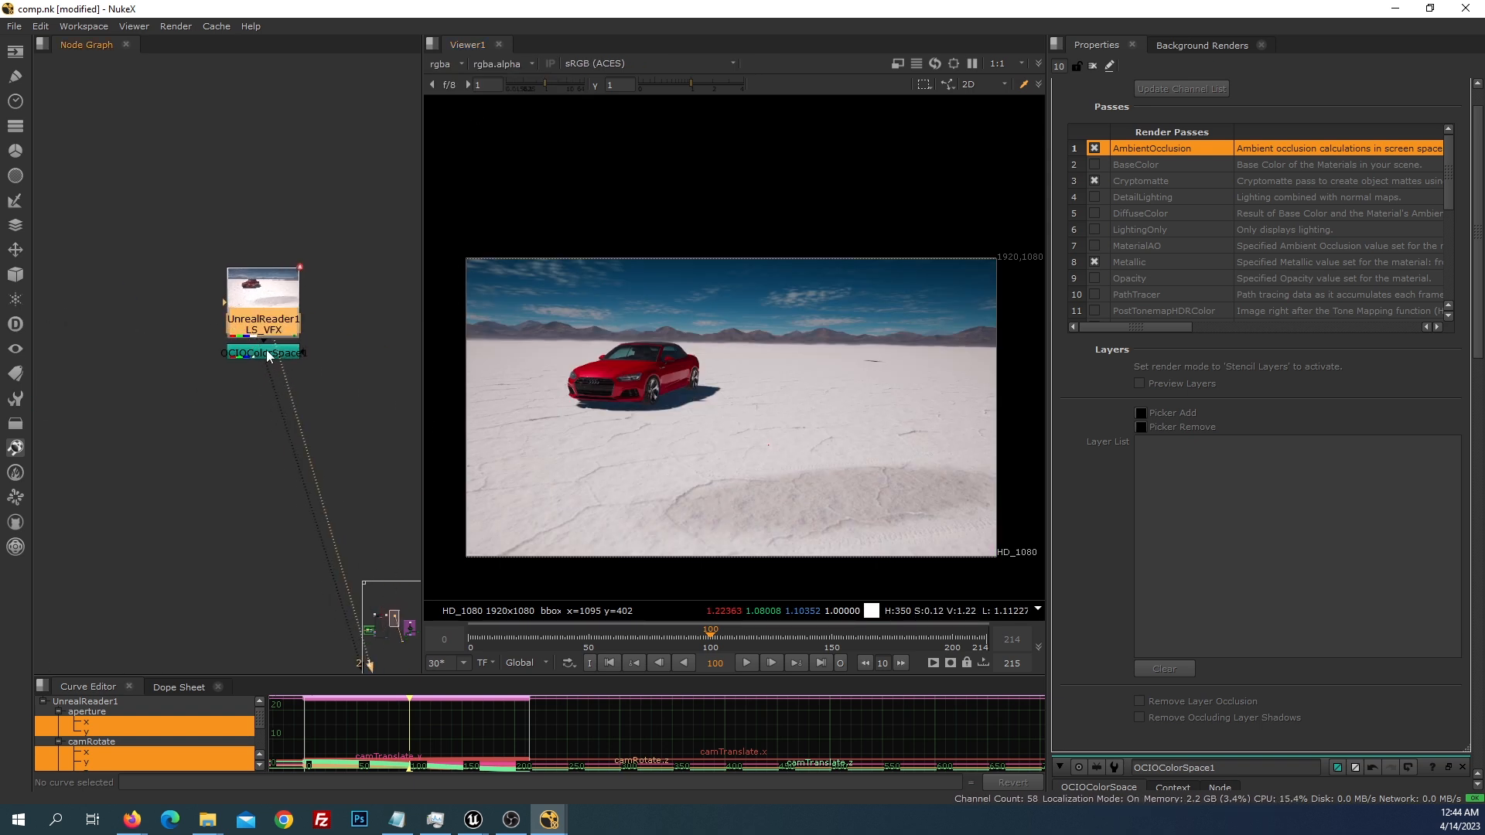
scroll(270, 356, up, 3)
scroll(271, 356, down, 2)
middle_drag(347, 396, 308, 307)
key(Tab)
key(Escape)
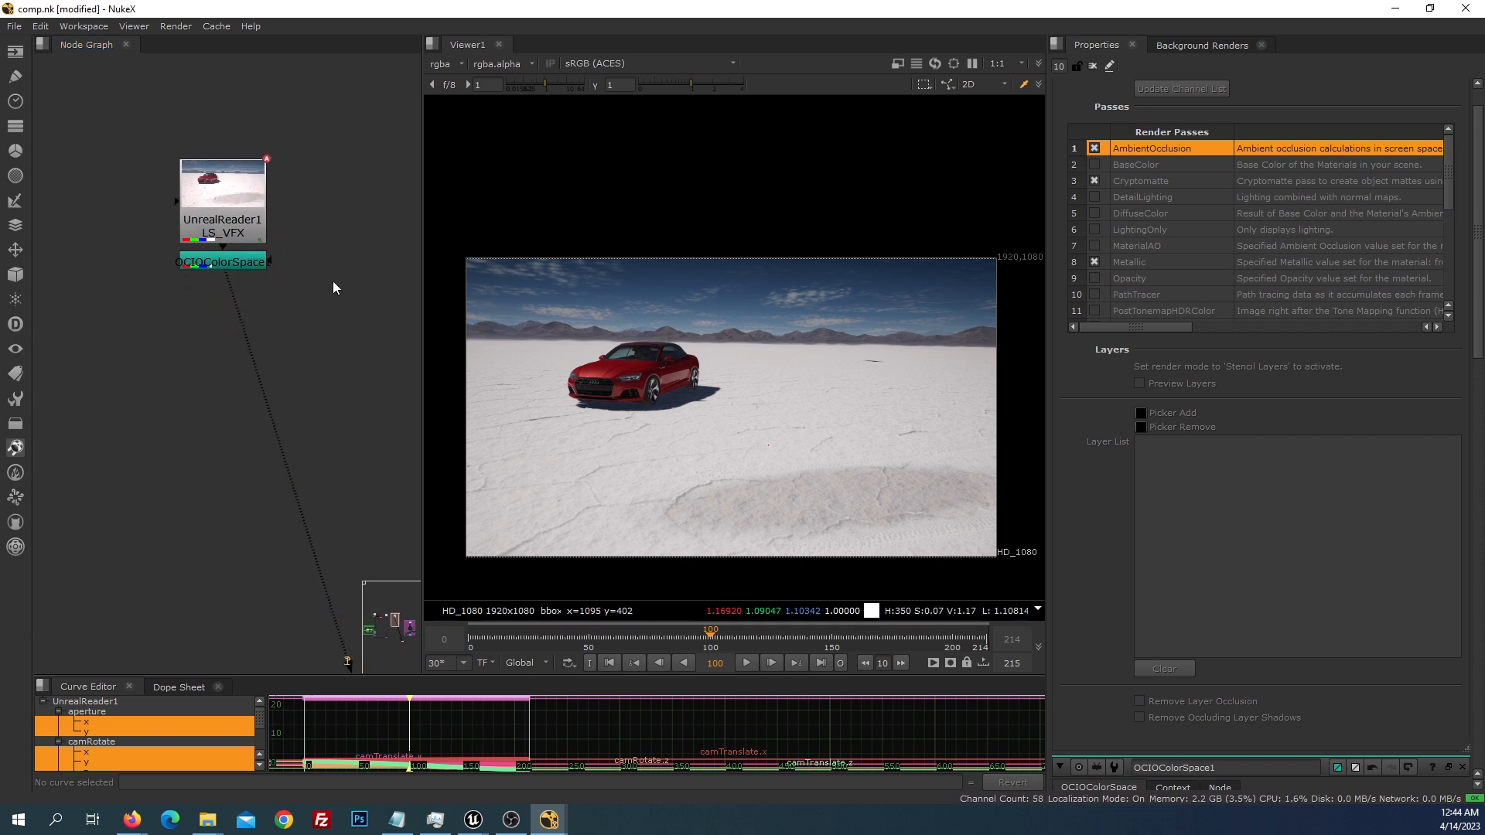
key(Tab)
text(crv)
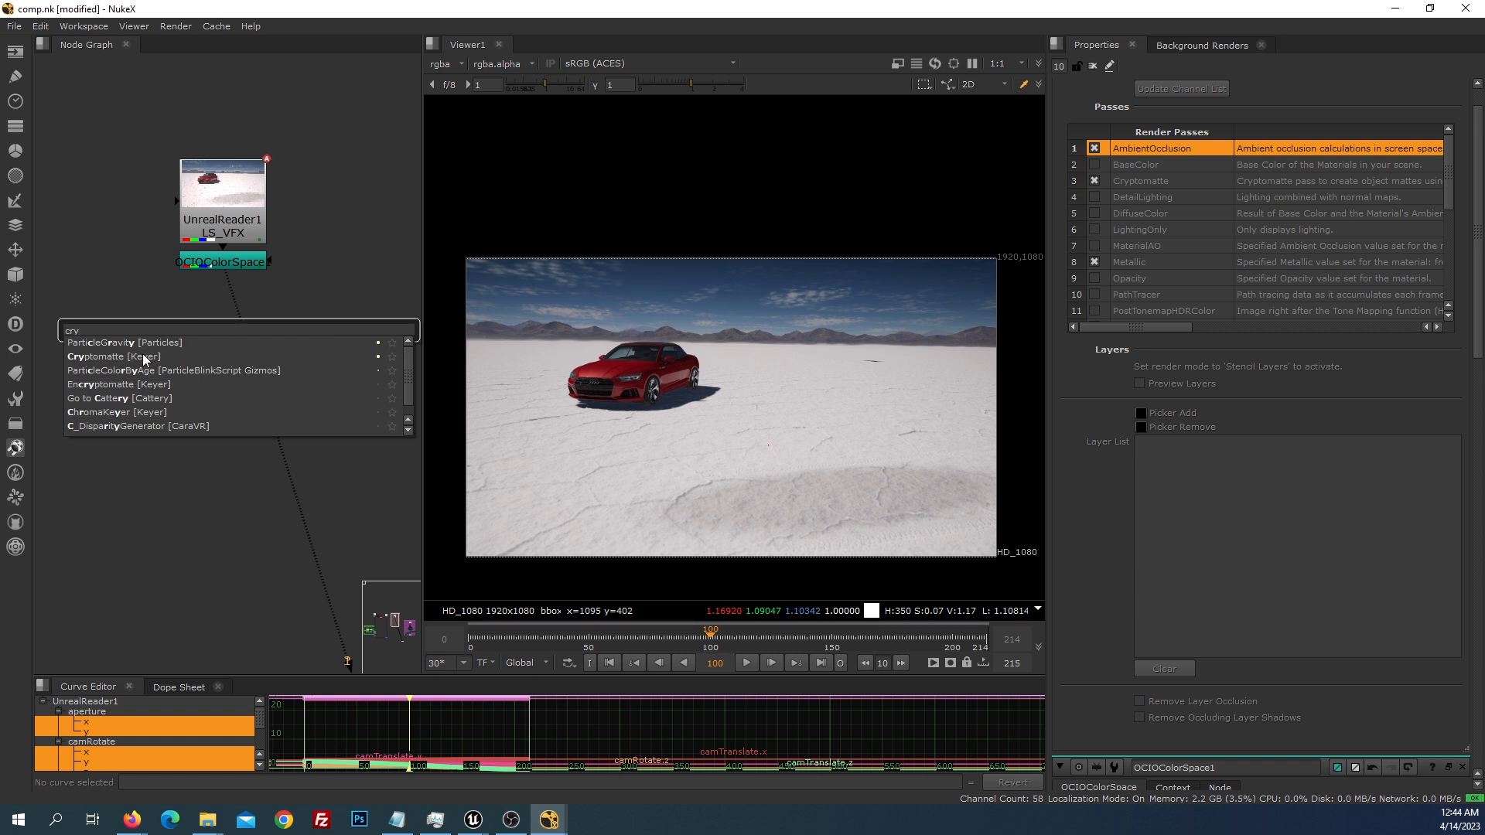
click(142, 356)
drag(309, 291, 244, 265)
key(1)
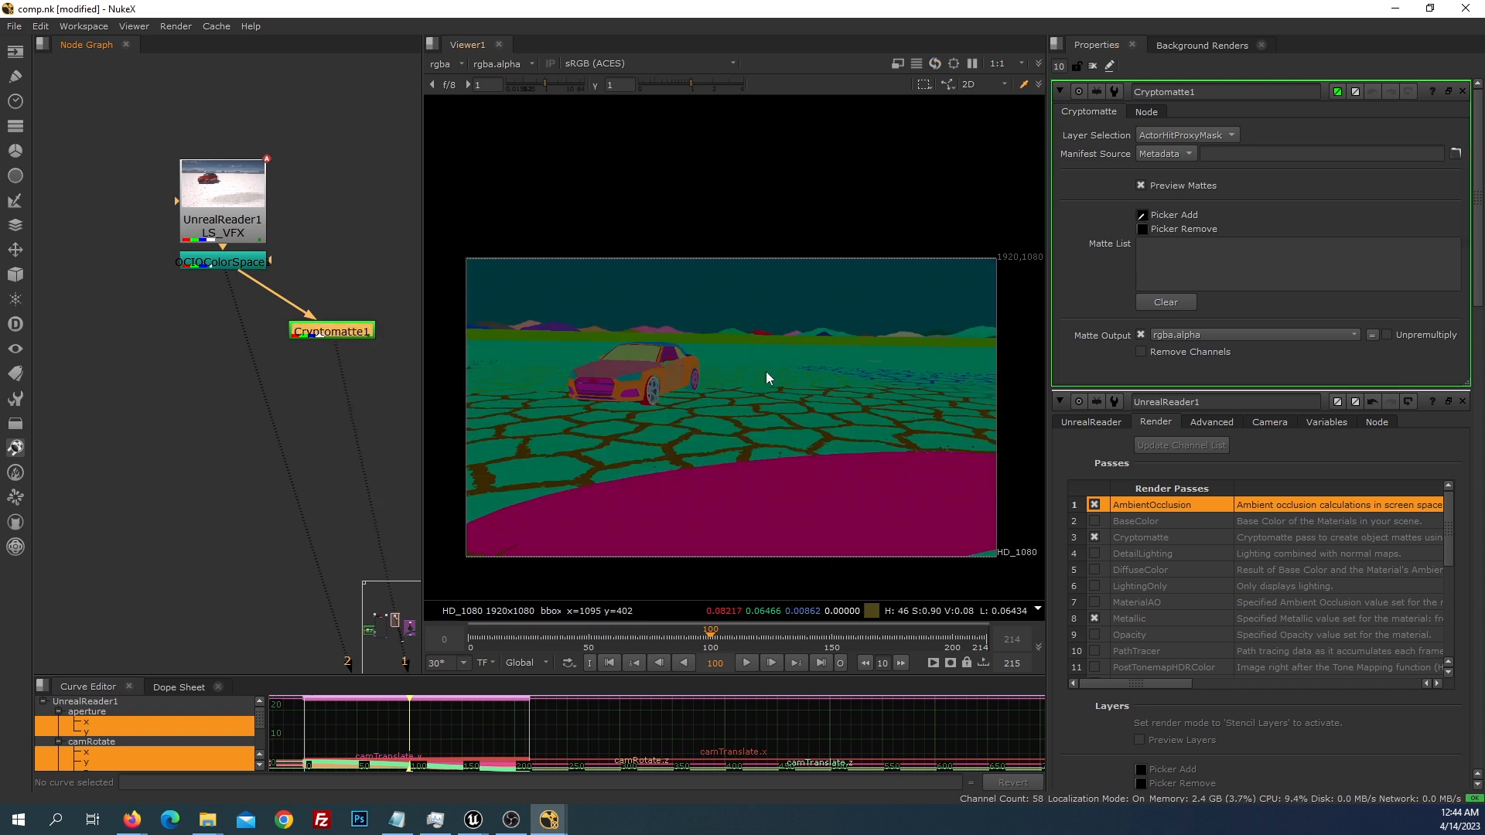
Pick the car's door panel, main body, hood, convertible top and mirror into Cryptomatte1's matte list, and view the resulting alpha
ctrl+click(670, 377)
ctrl+click(686, 369)
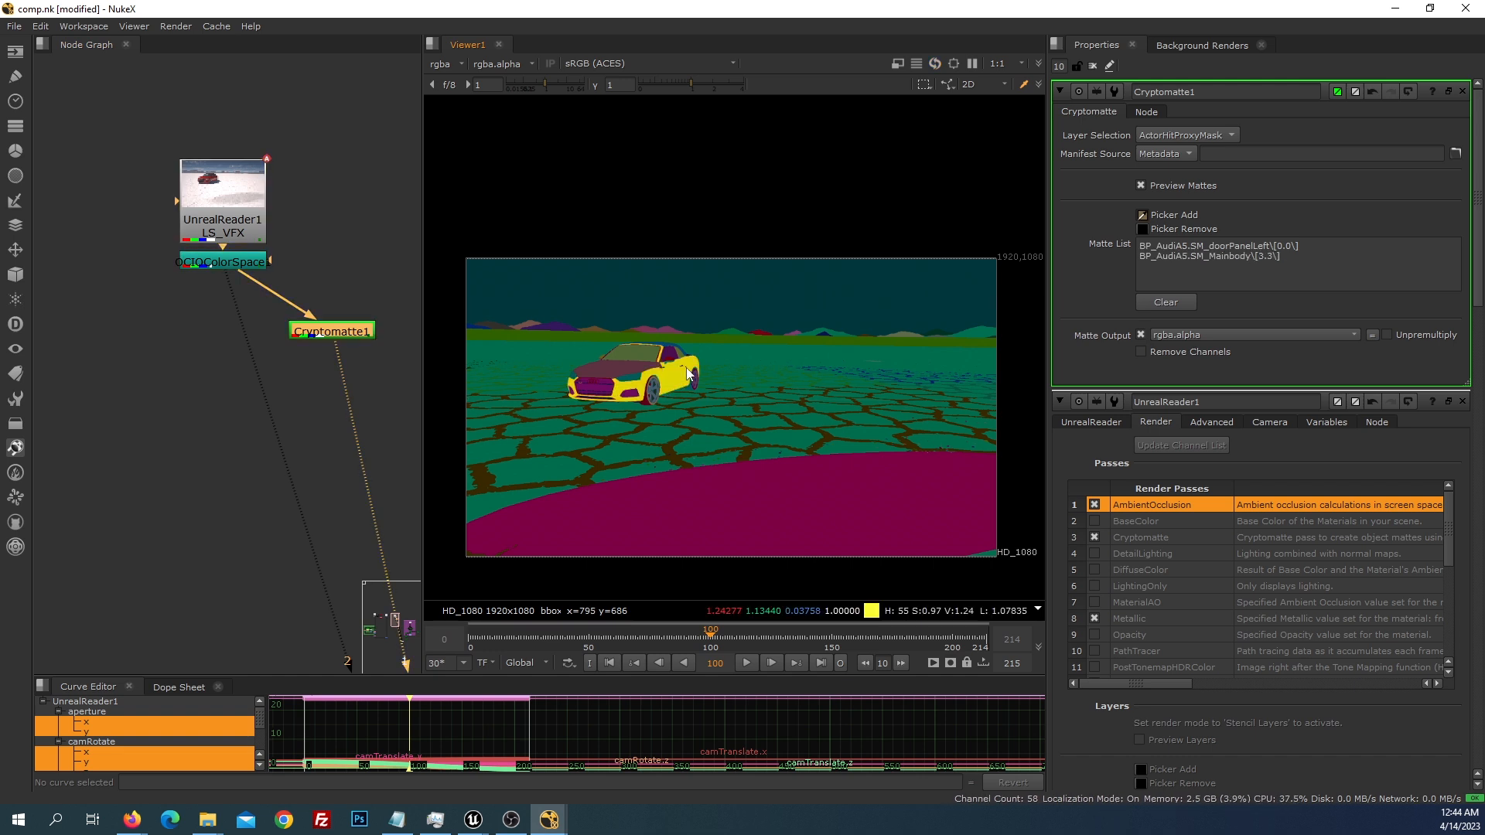
ctrl+click(619, 365)
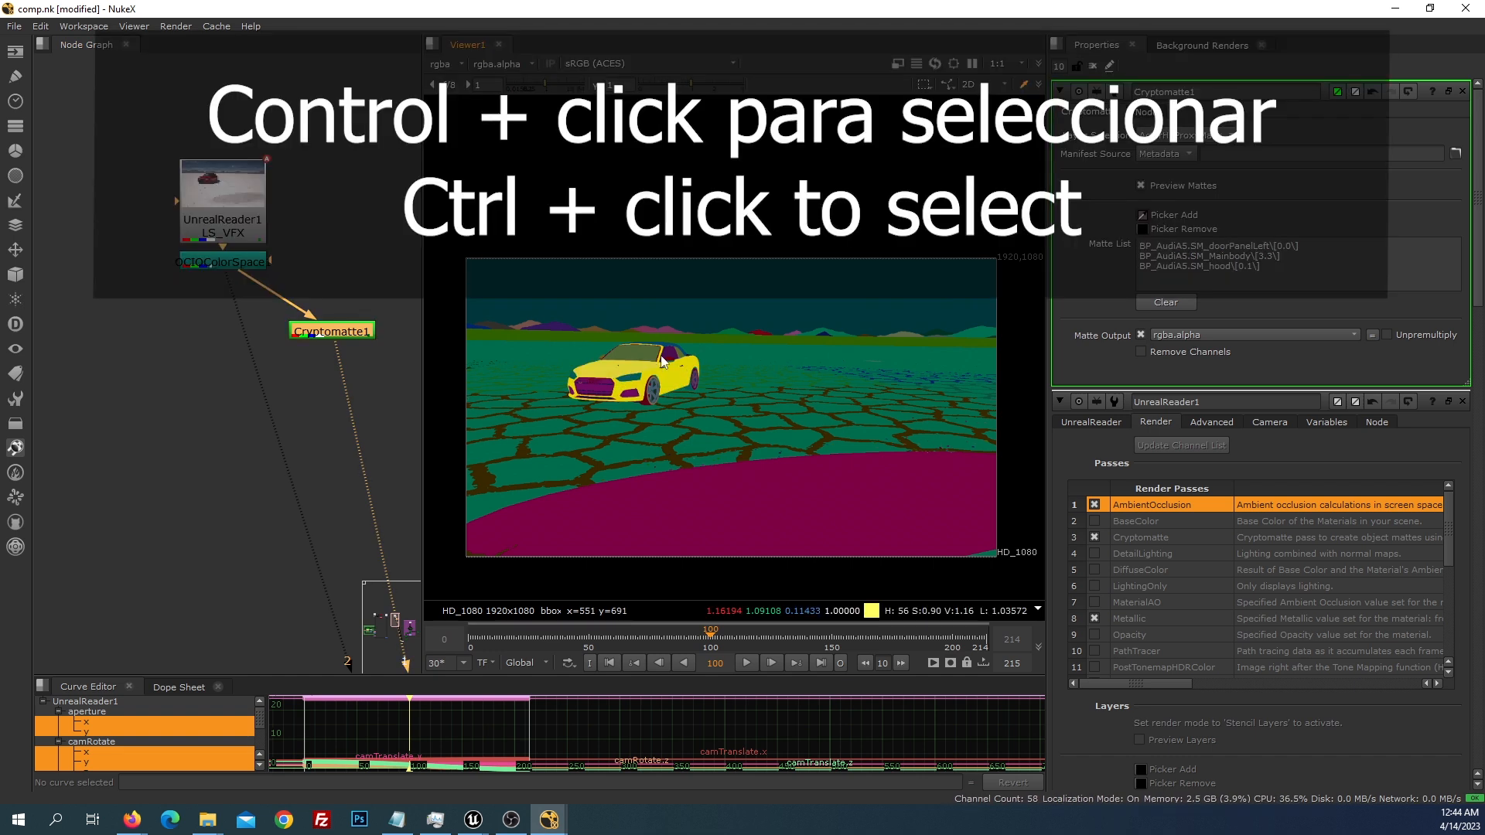
scroll(669, 356, up, 3)
ctrl+click(662, 339)
ctrl+click(667, 381)
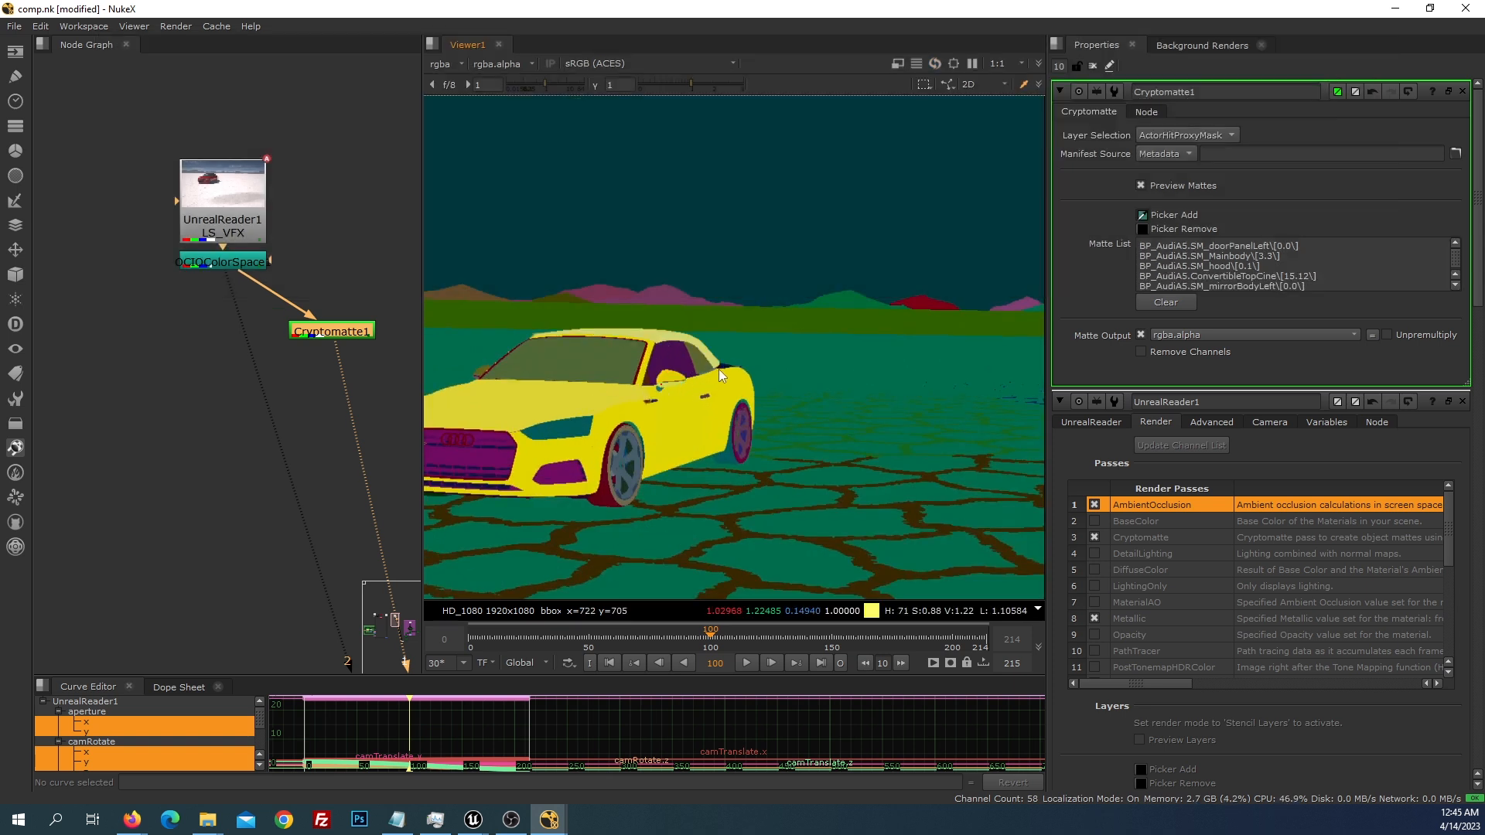
scroll(692, 388, down, 3)
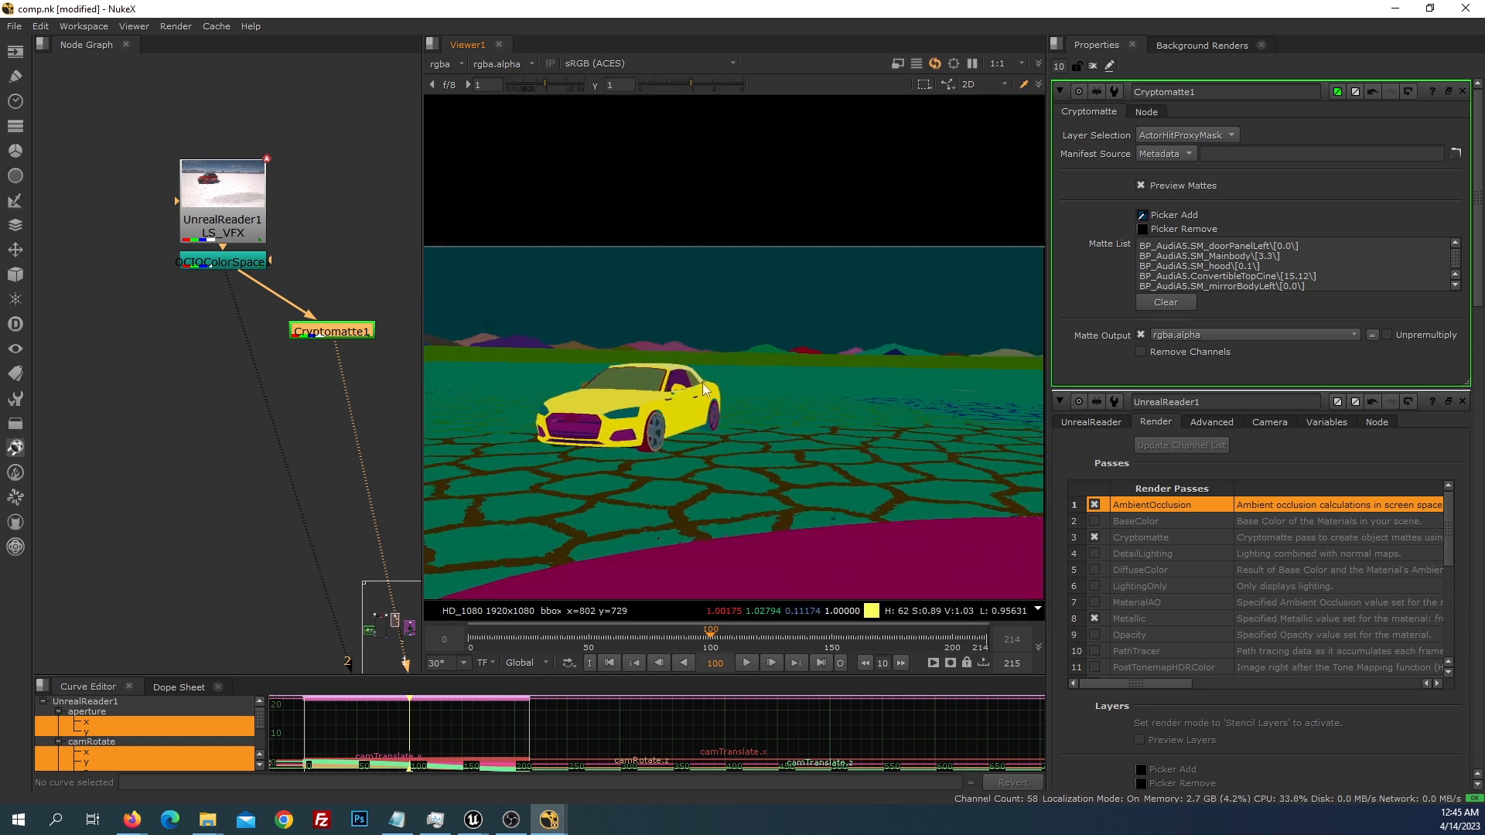
middle_drag(703, 383, 767, 363)
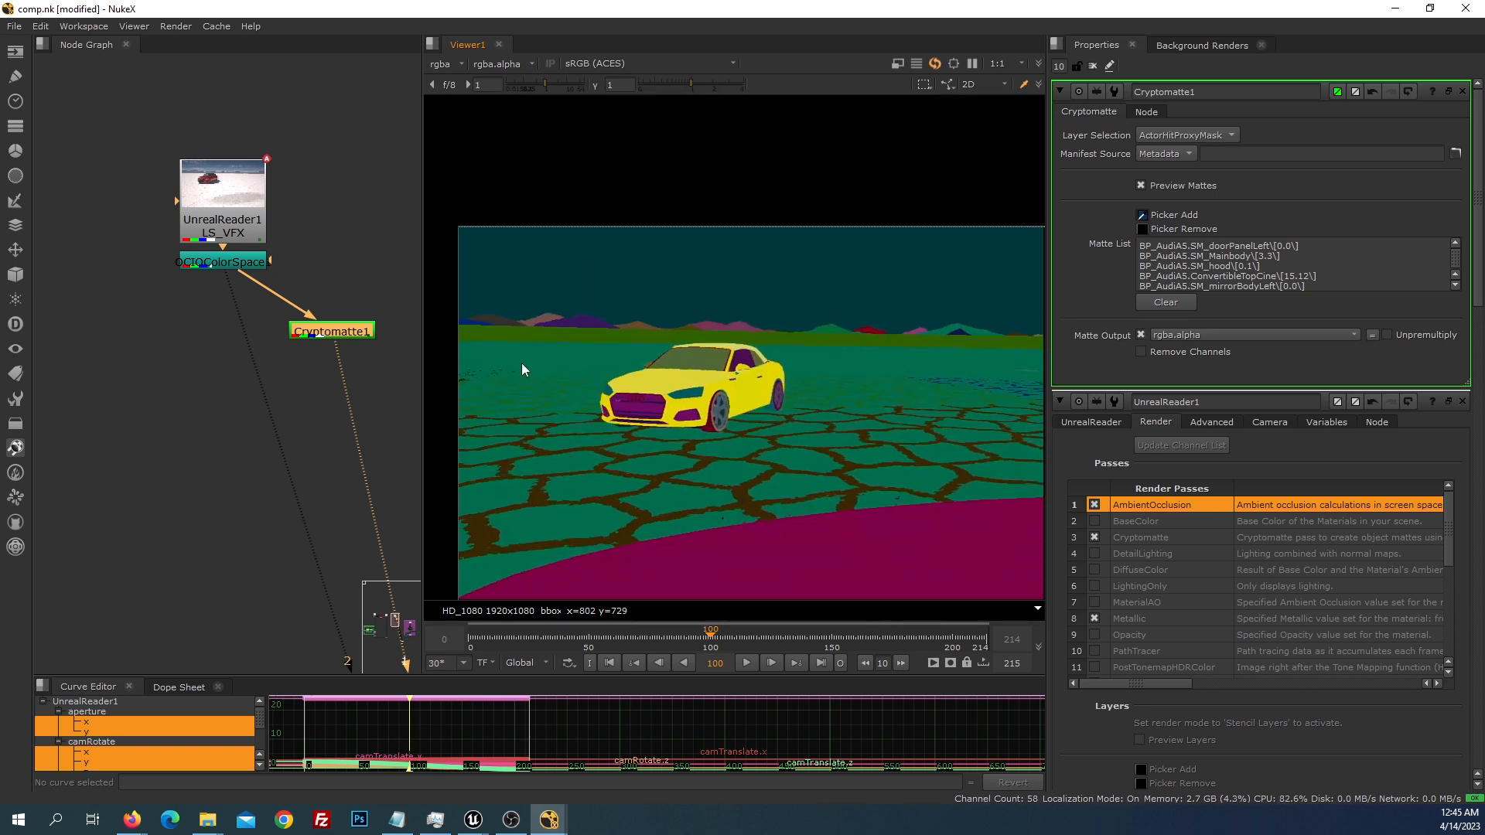
click(349, 350)
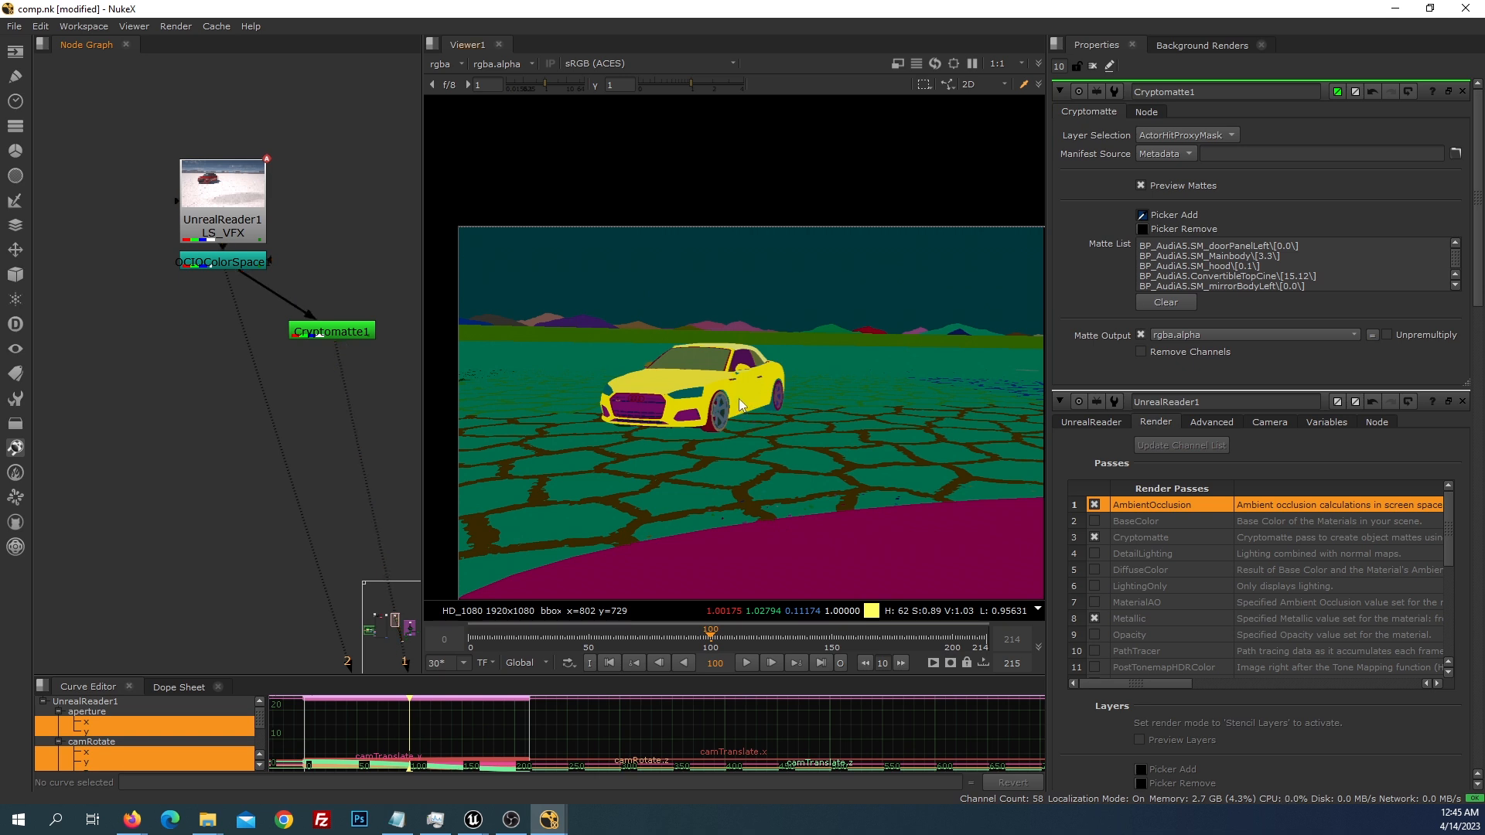
key(a)
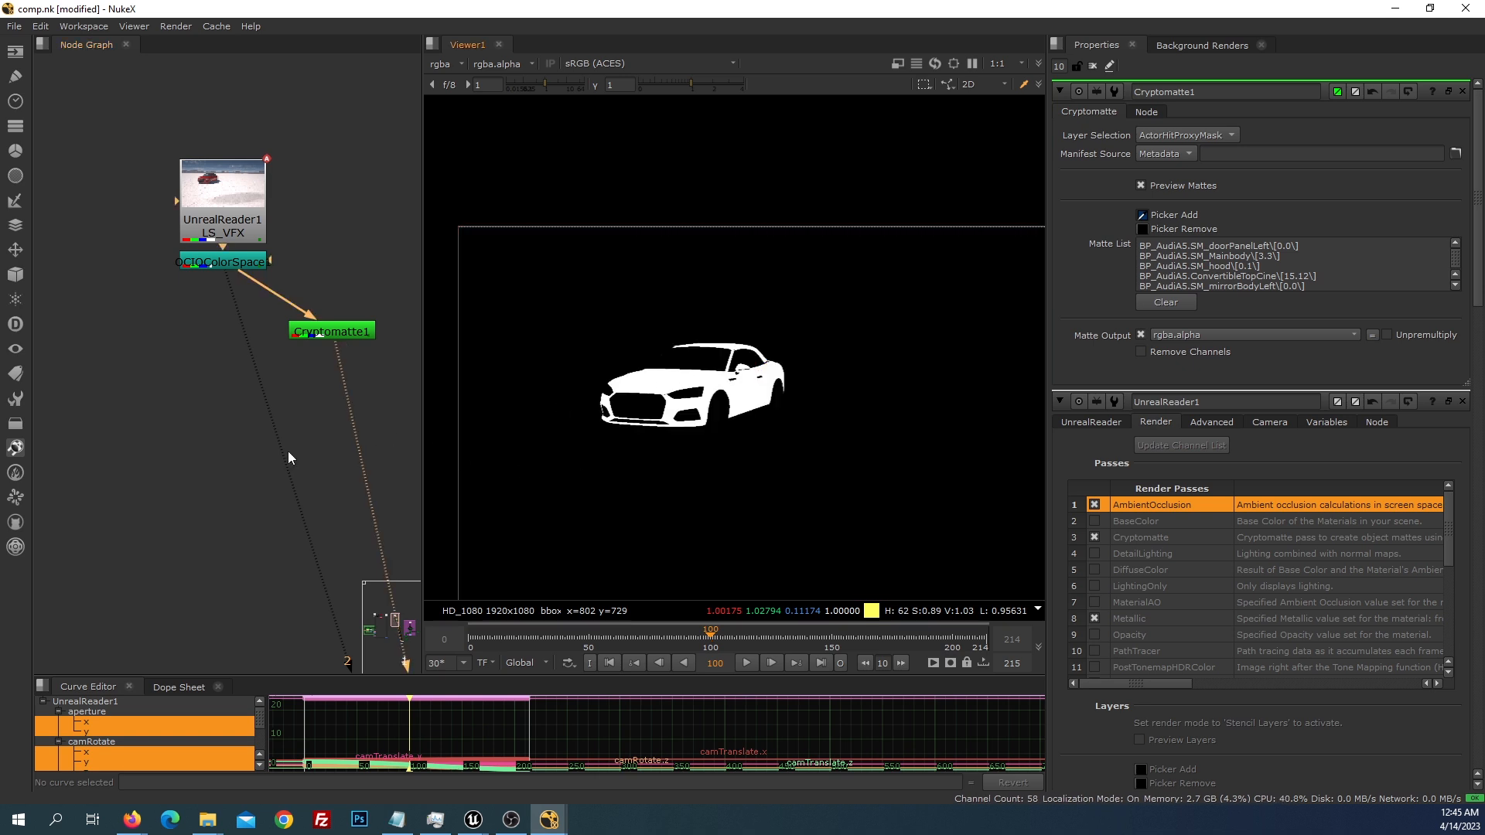
Add a Grade node fed by OCIOColorSpace1 with Cryptomatte1 as its mask, and view its full-color output
key(g)
drag(202, 377, 208, 267)
drag(311, 353, 314, 344)
drag(248, 403, 254, 405)
key(1)
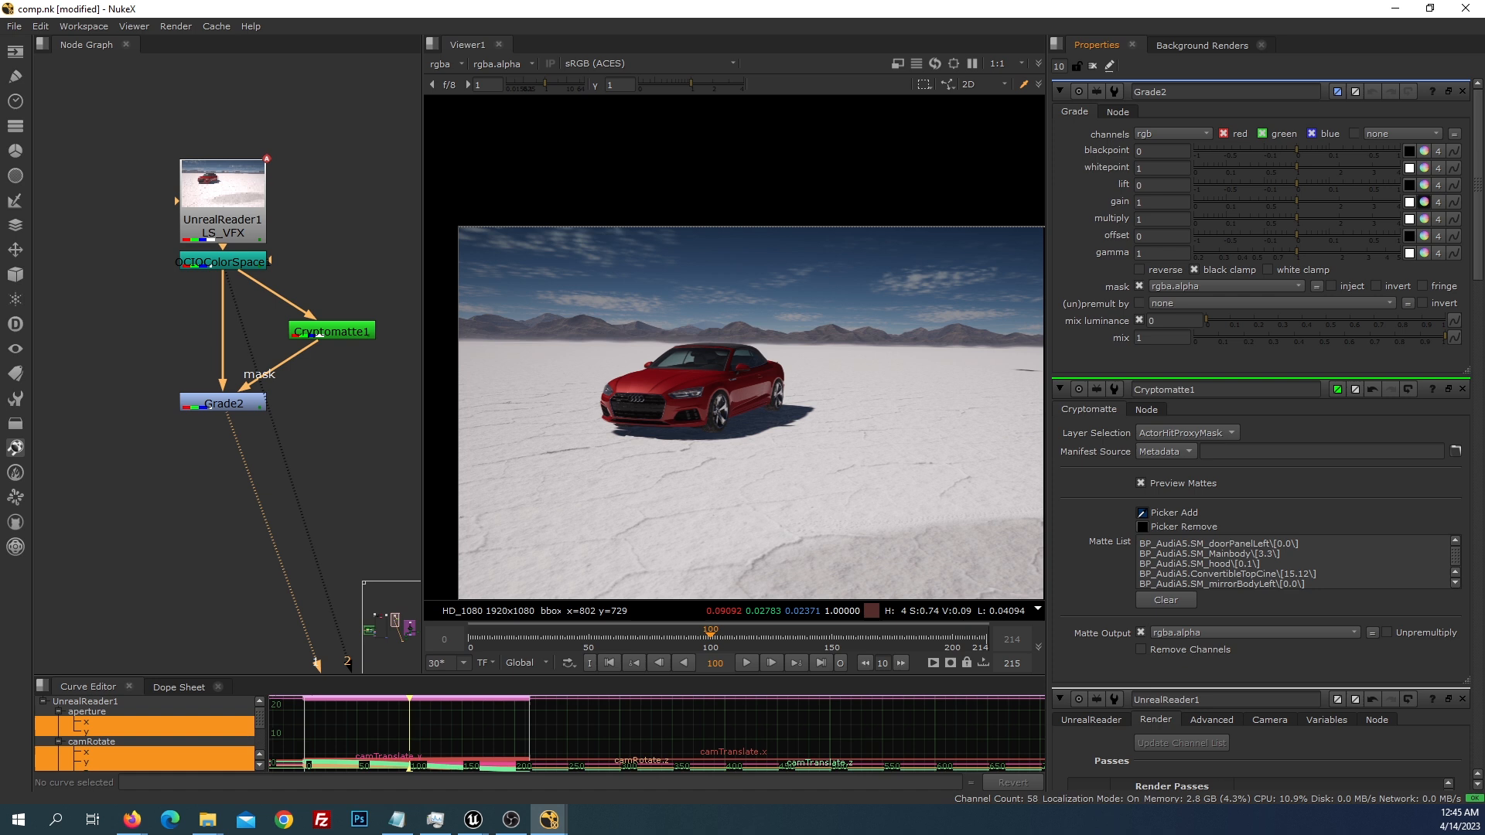
Recolor the masked car green by setting Grade2's gain to red 0, green 1 and blue about 0.513
drag(805, 328, 1239, 245)
drag(1171, 553, 1098, 516)
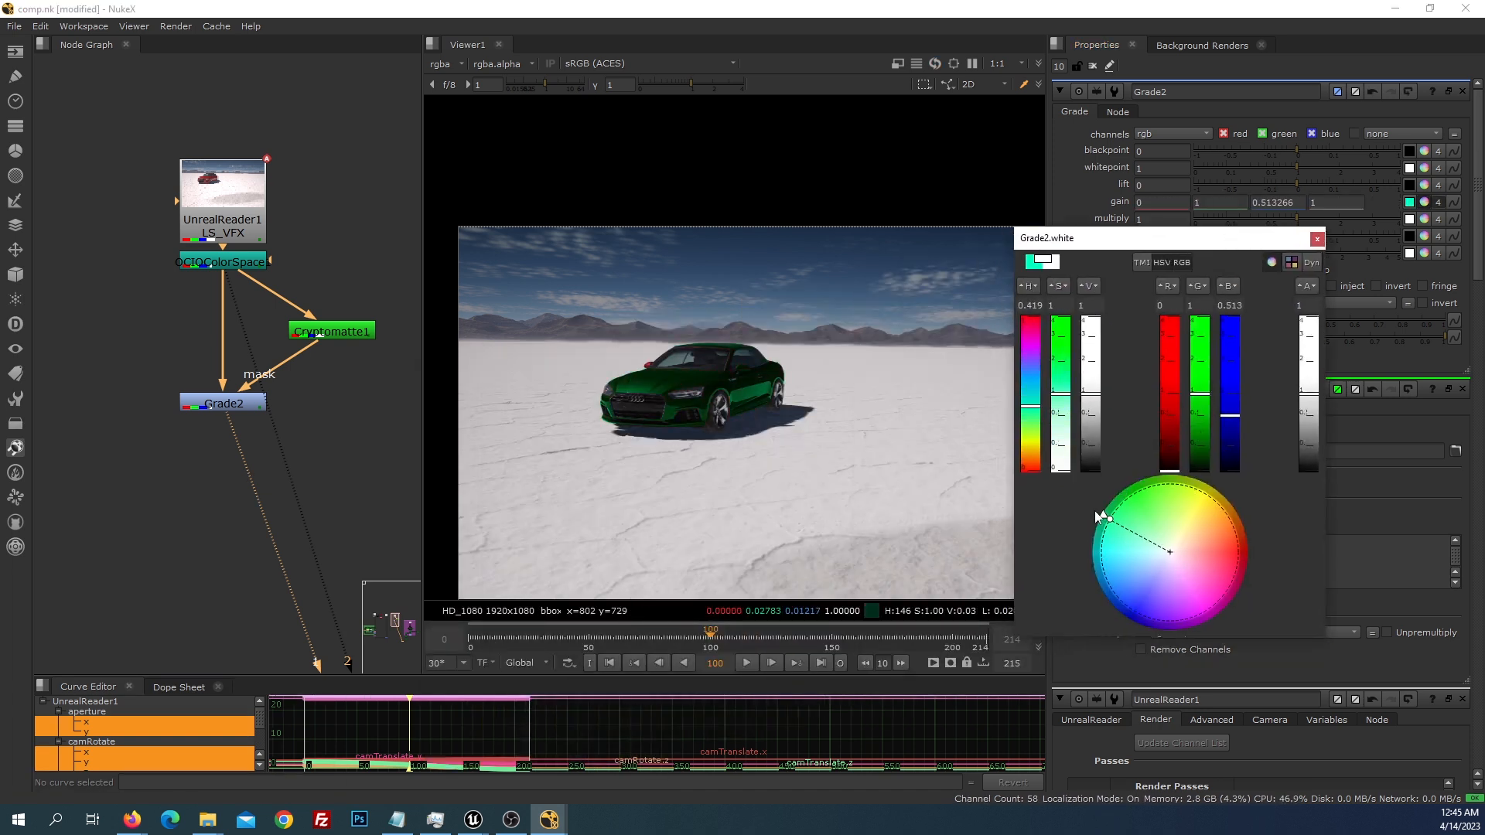
click(1317, 238)
key(f)
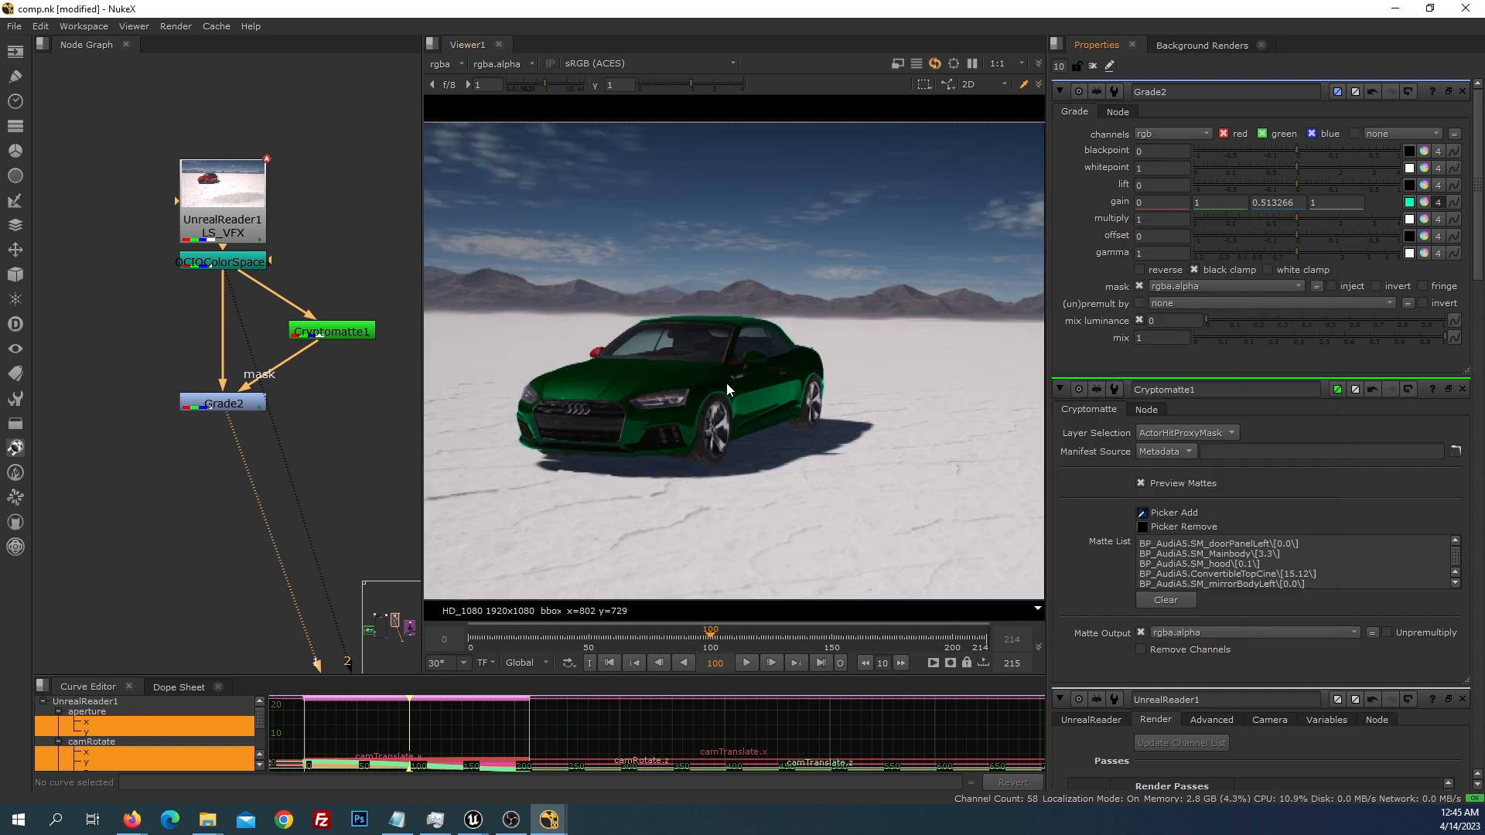
Add a Shuffle node fed by OCIOColorSpace1 and display it in the viewer
middle_drag(314, 362, 312, 295)
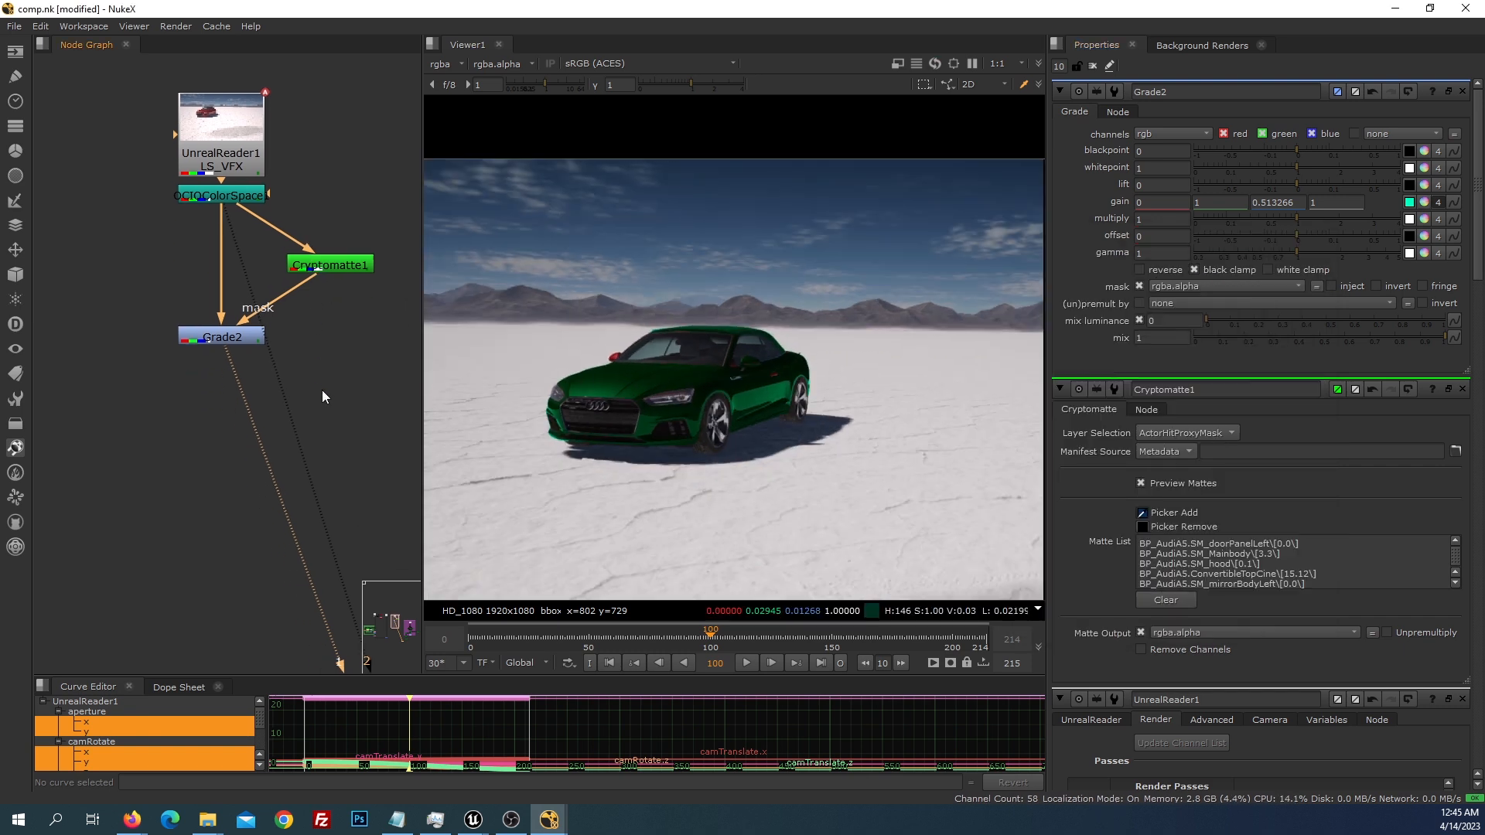
key(Tab)
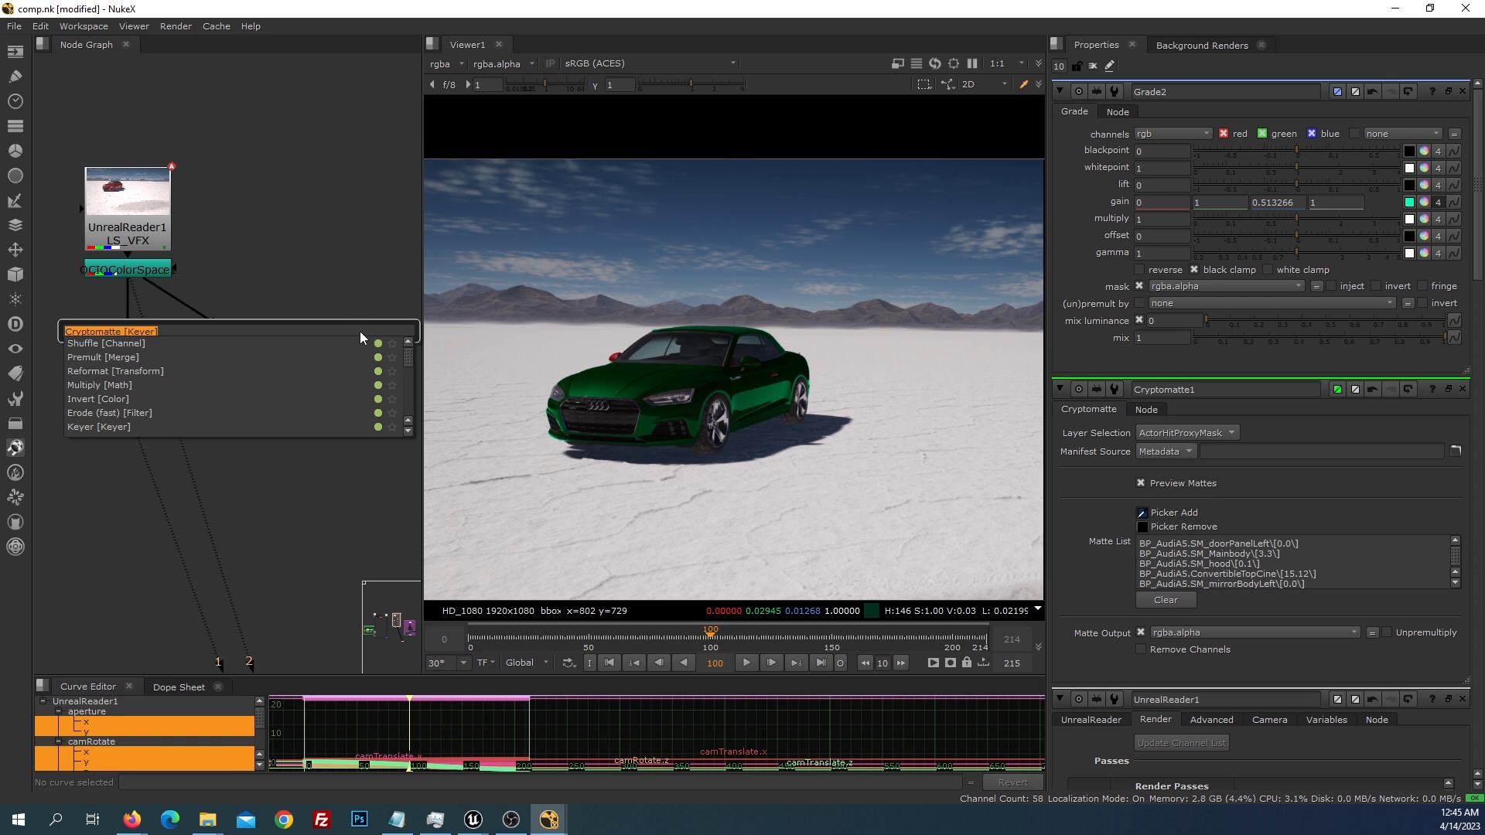
text(shu)
click(128, 343)
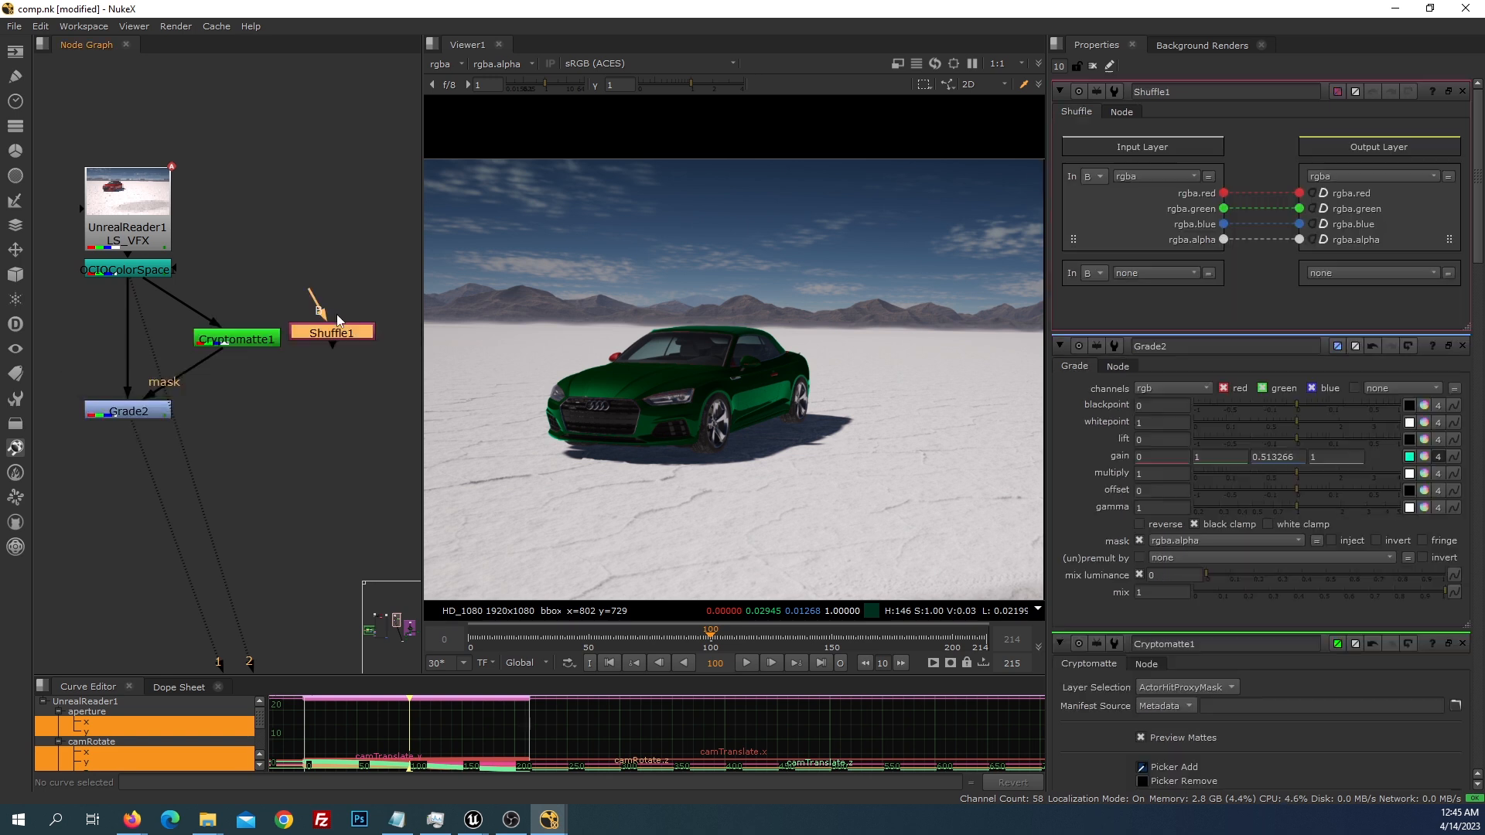
drag(315, 298, 142, 265)
drag(326, 339, 368, 340)
key(1)
click(368, 341)
Set Shuffle1's input layer to WorldDepth and view the whole frame
click(1126, 175)
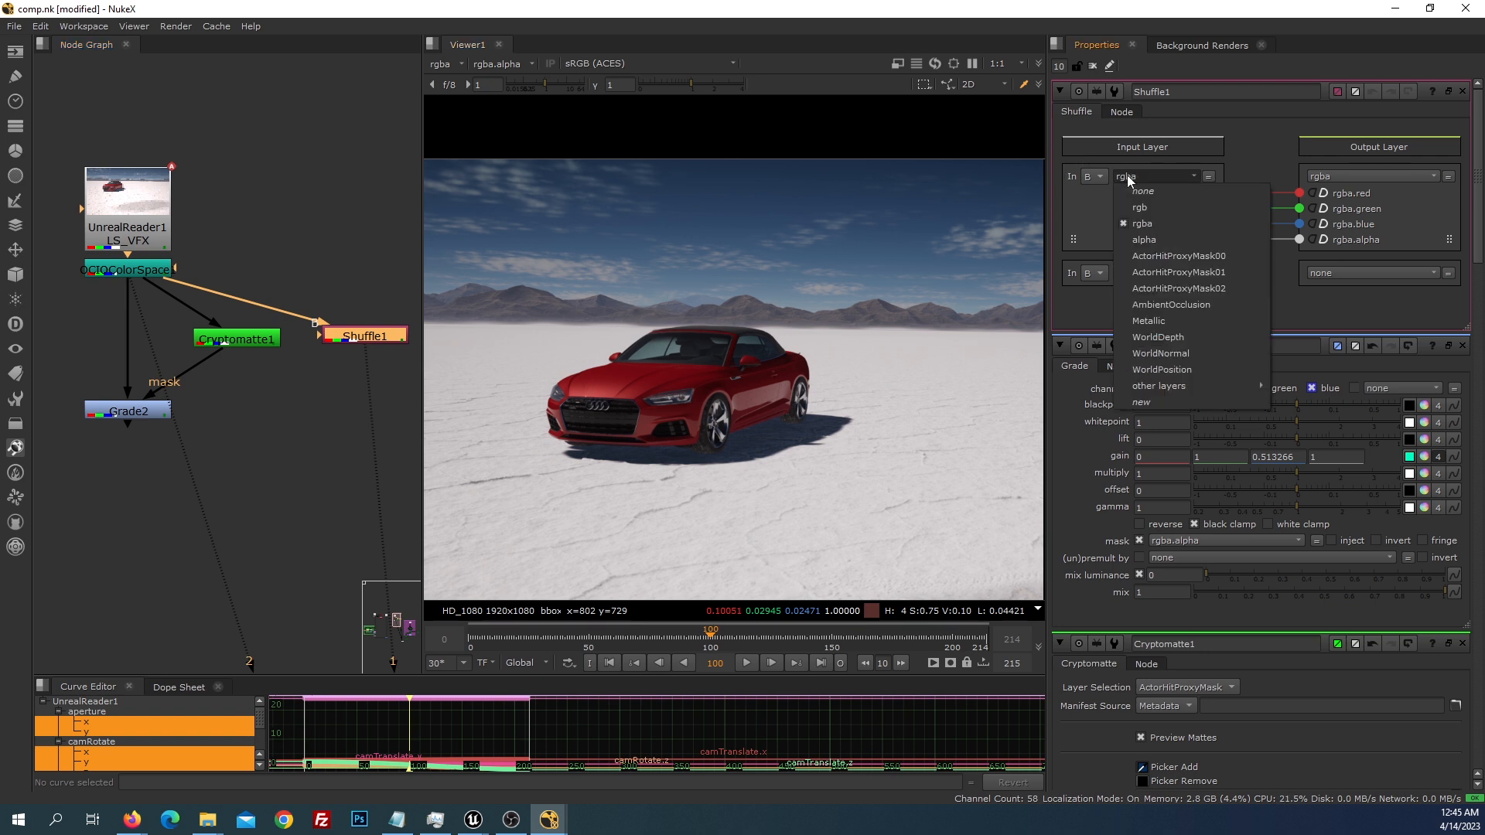
click(1159, 337)
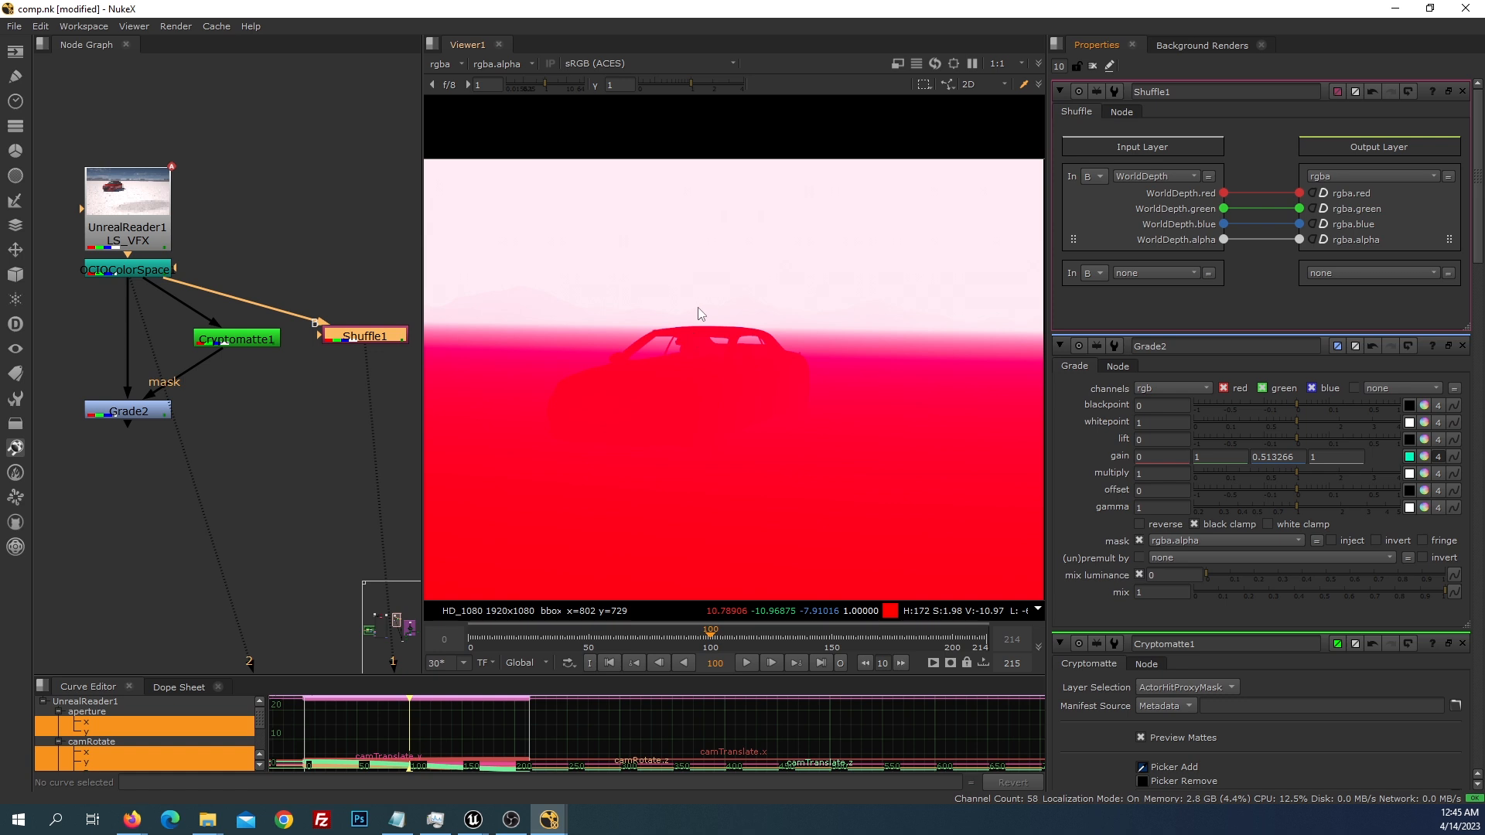
scroll(702, 325, up, 1)
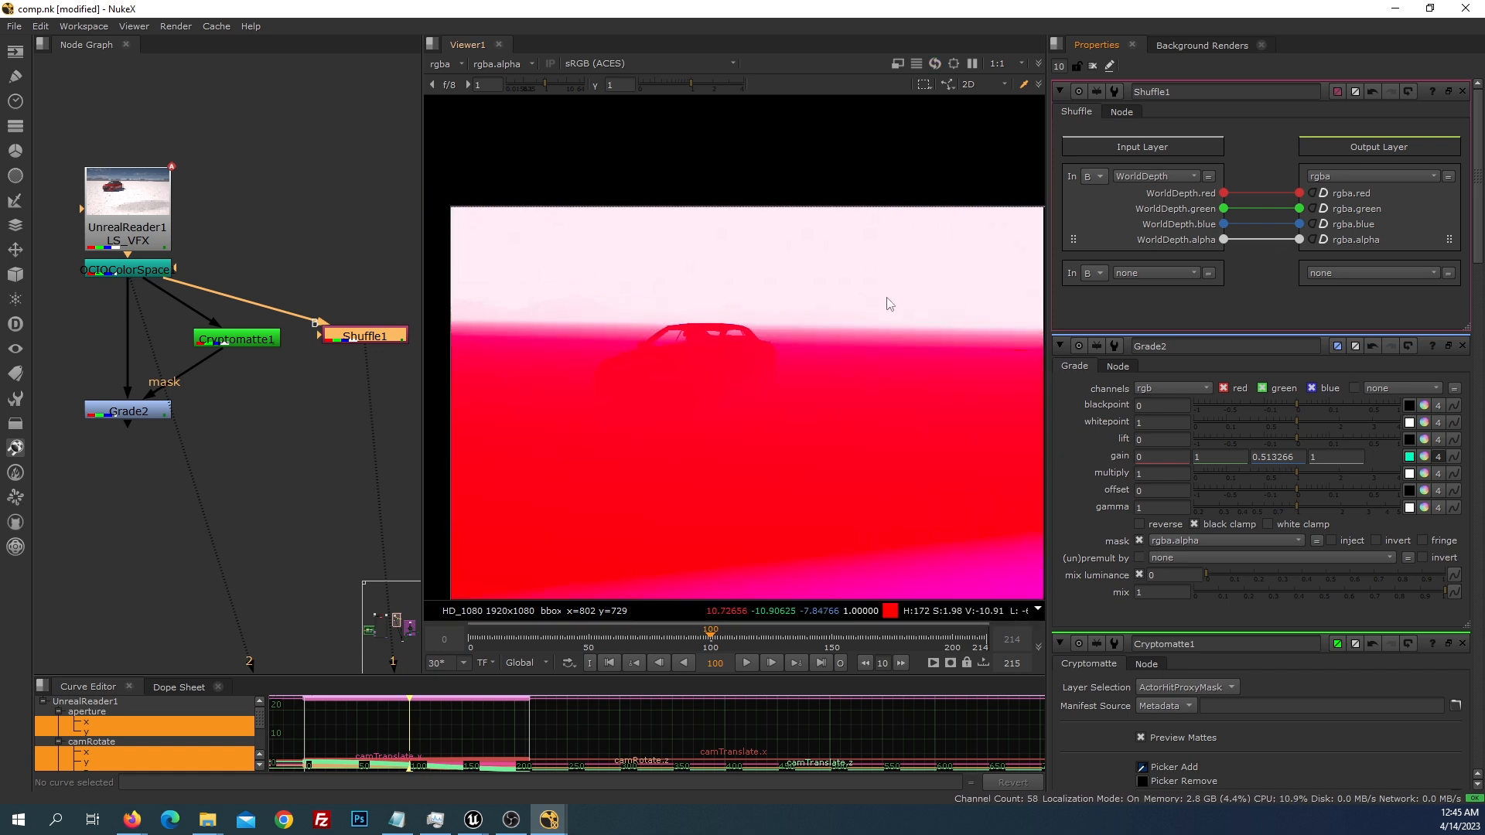
scroll(780, 418, down, 2)
middle_drag(793, 417, 710, 373)
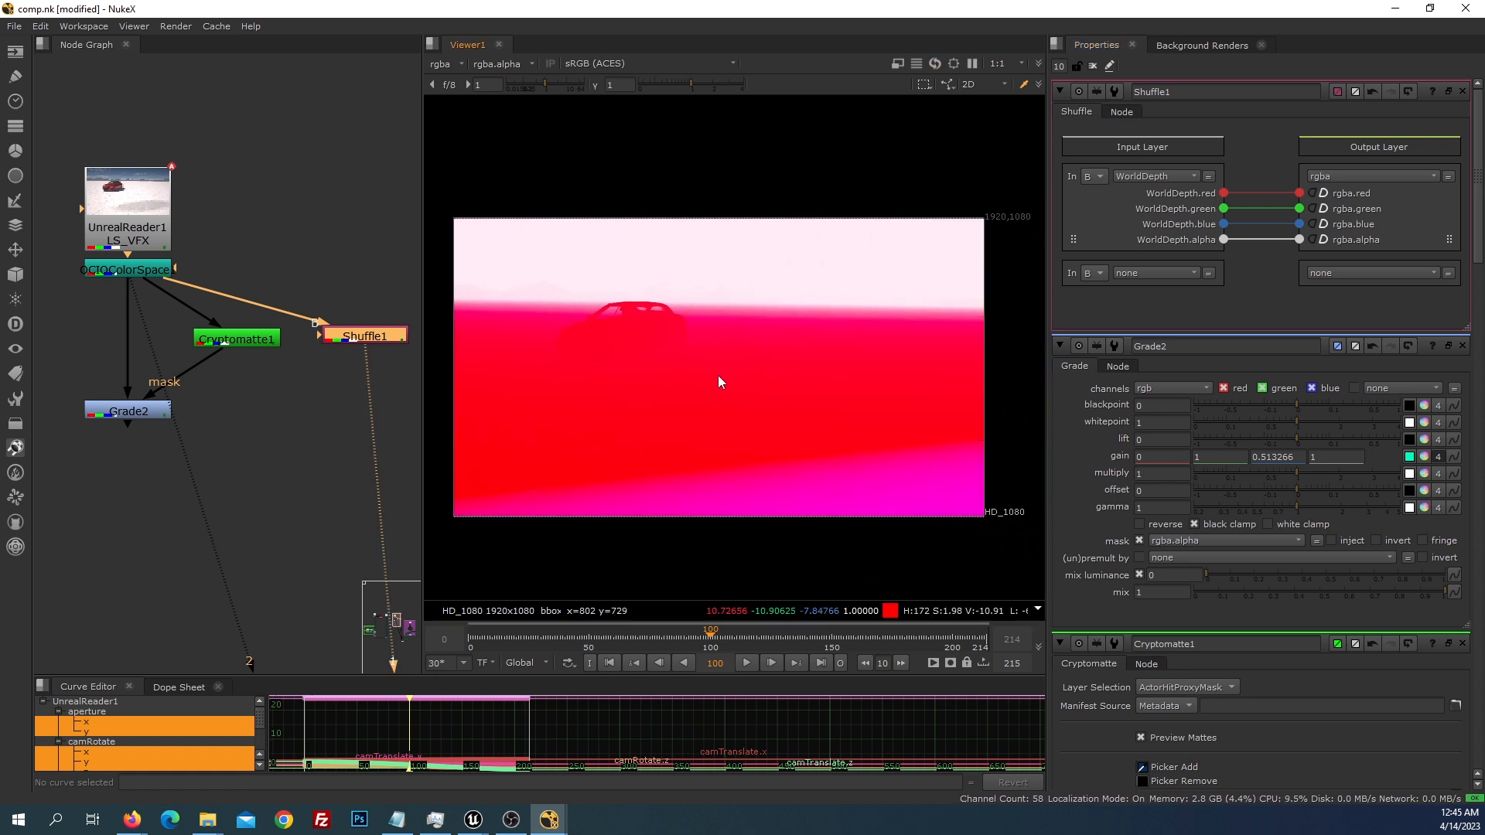
Sample the depth of the ground and sky, and route WorldDepth.red to all of Shuffle1's rgba outputs
ctrl+click(753, 487)
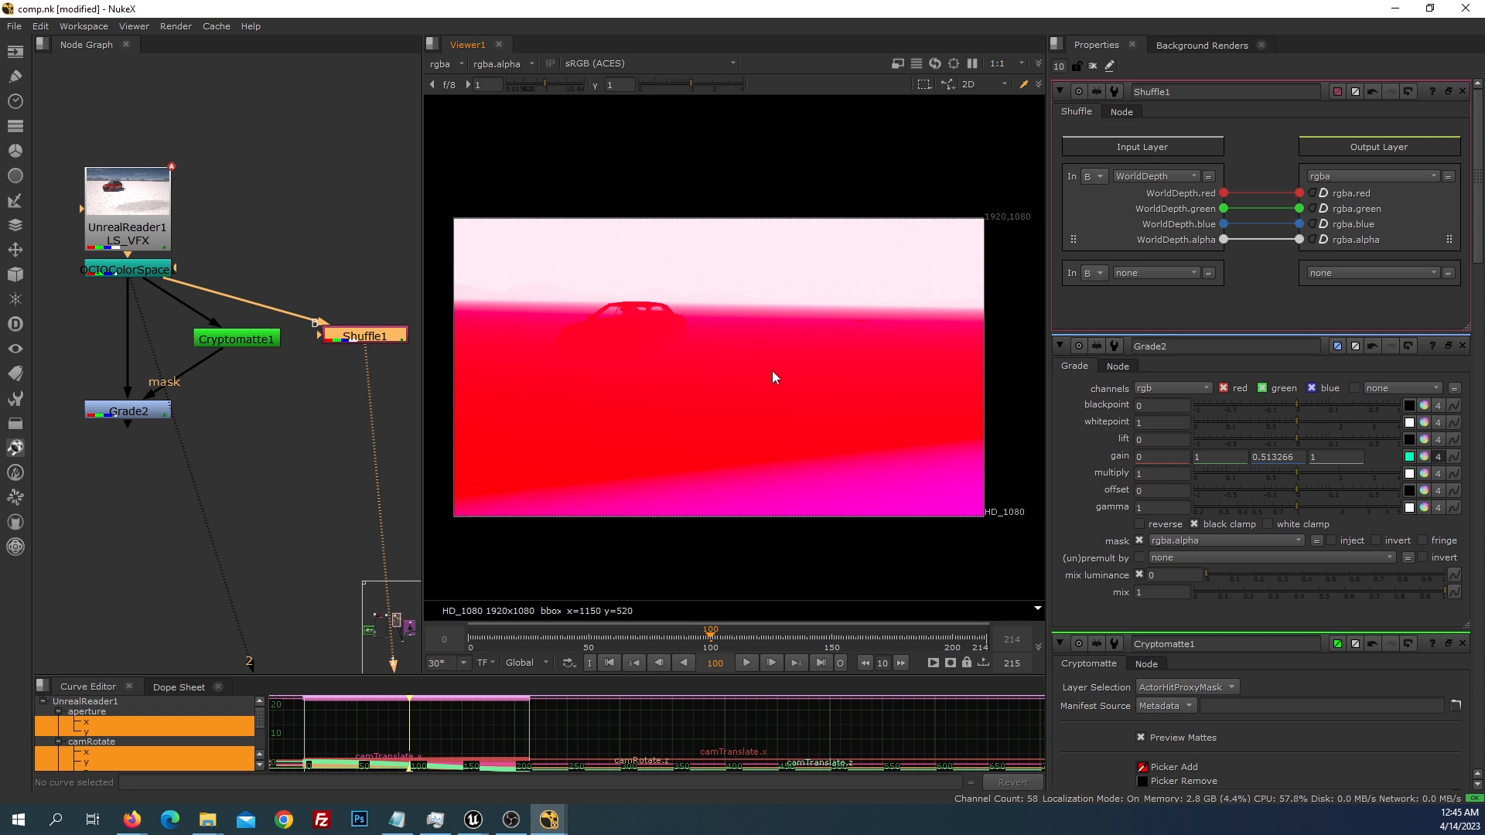
ctrl+click(775, 261)
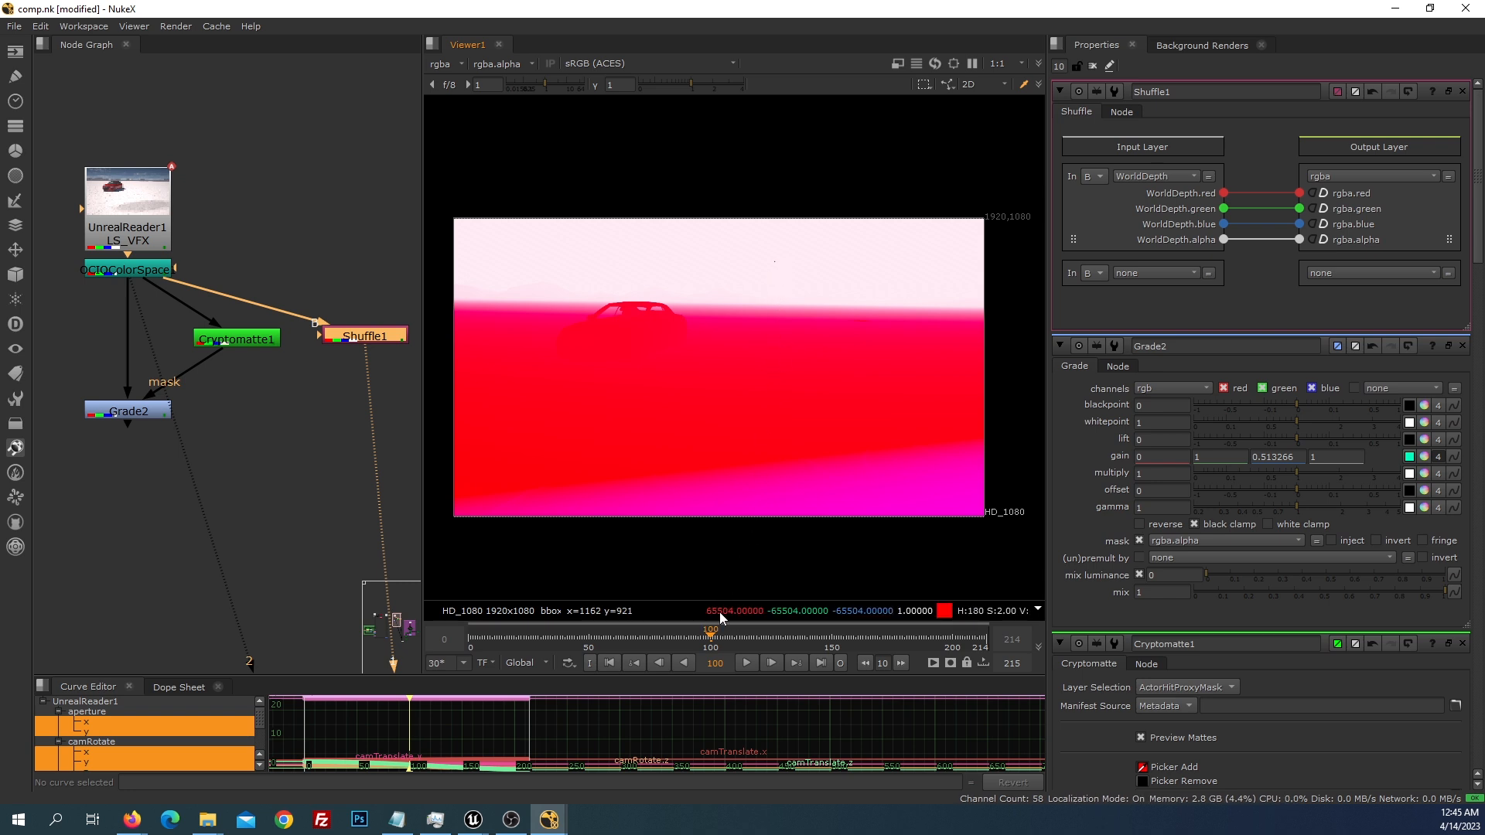
ctrl+click(792, 261)
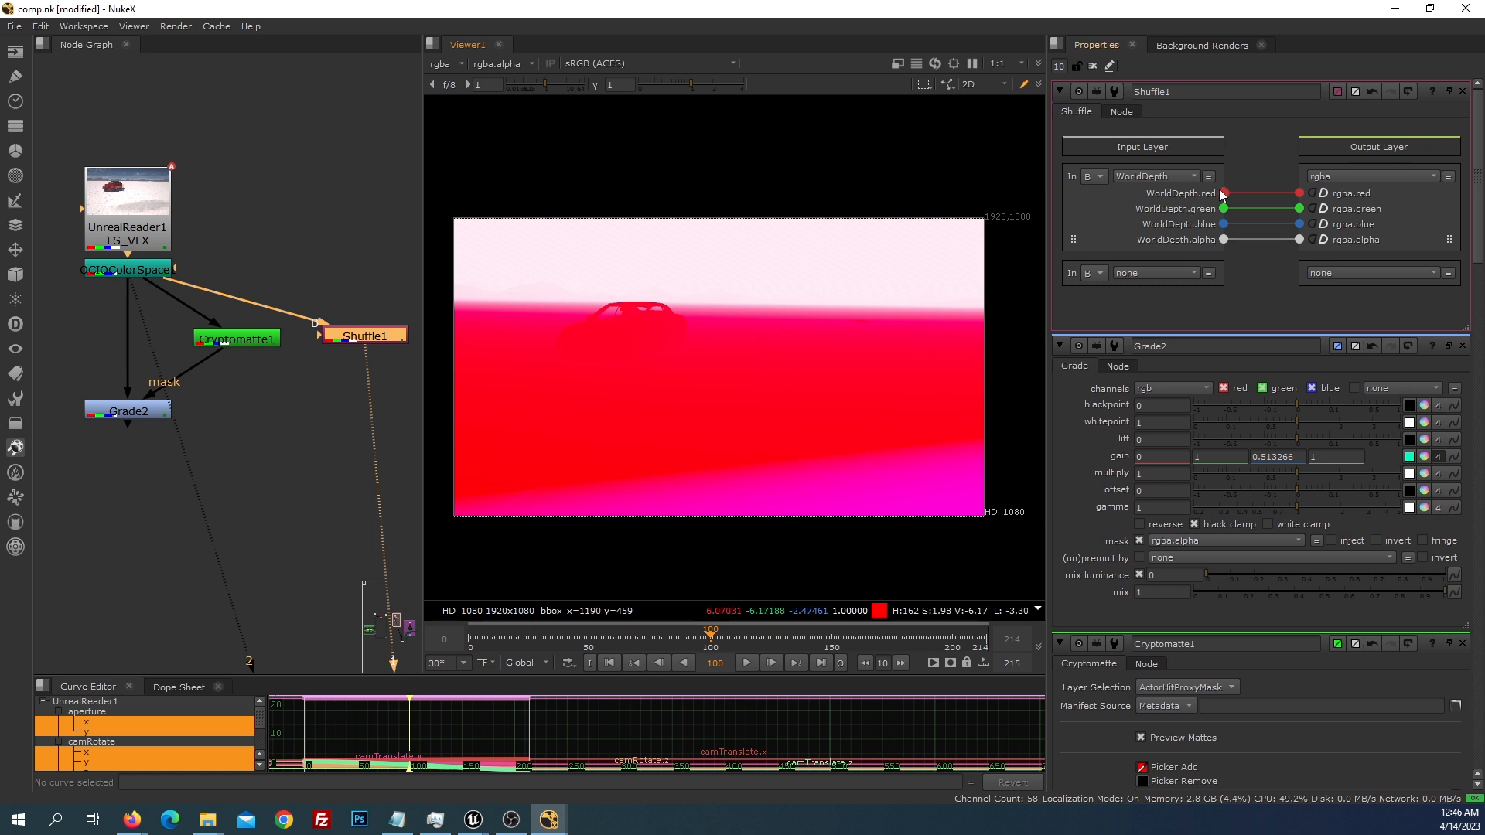
drag(1223, 193, 1300, 239)
scroll(365, 396, down, 2)
Add a Grade after Shuffle1, sampling its blackpoint from the near foreground at about 2.97 and whitepoint from the ground beside the car at about 6.38
key(g)
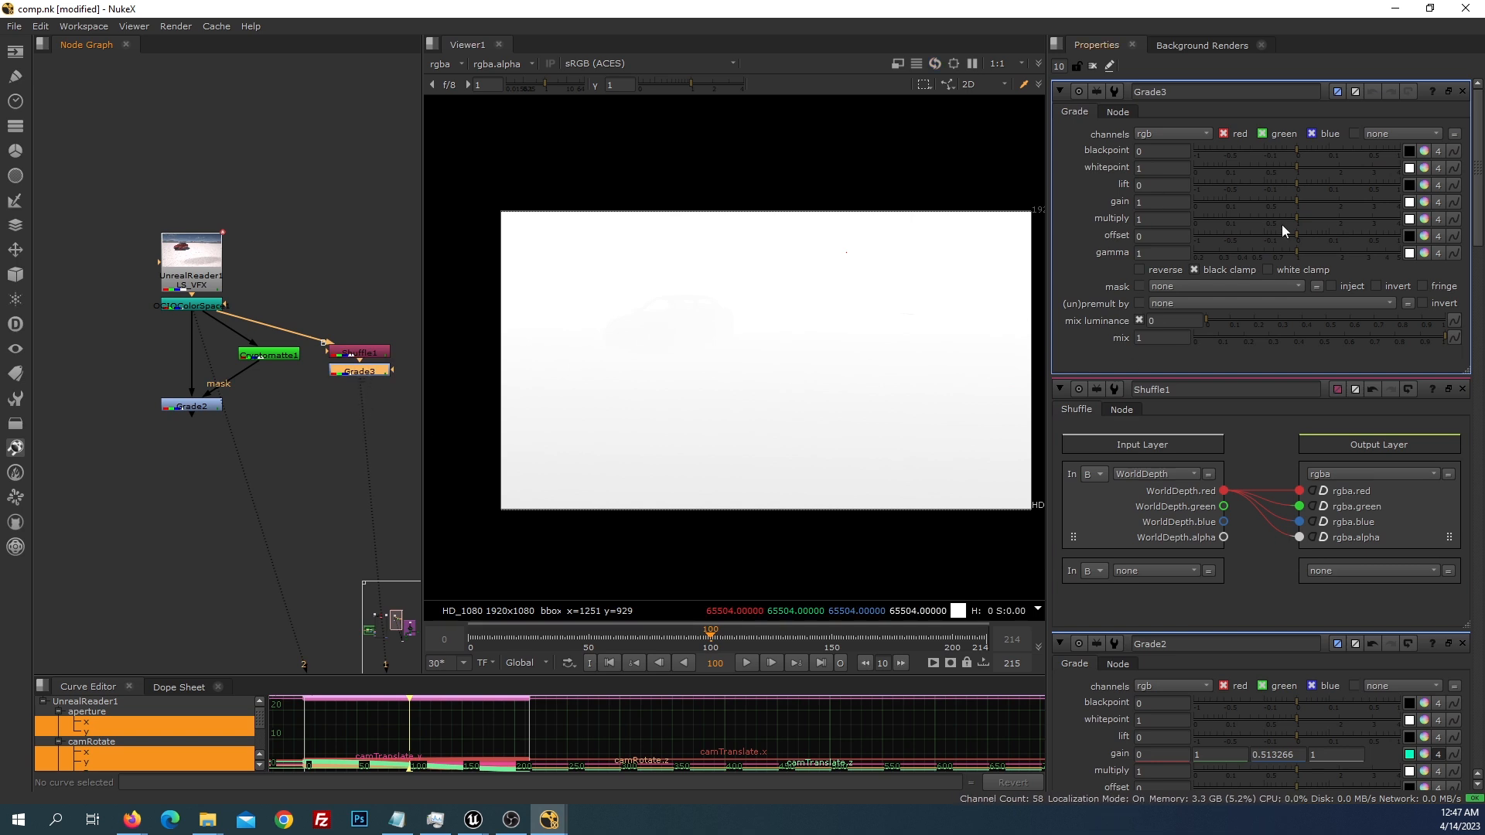
click(1410, 152)
ctrl+click(790, 473)
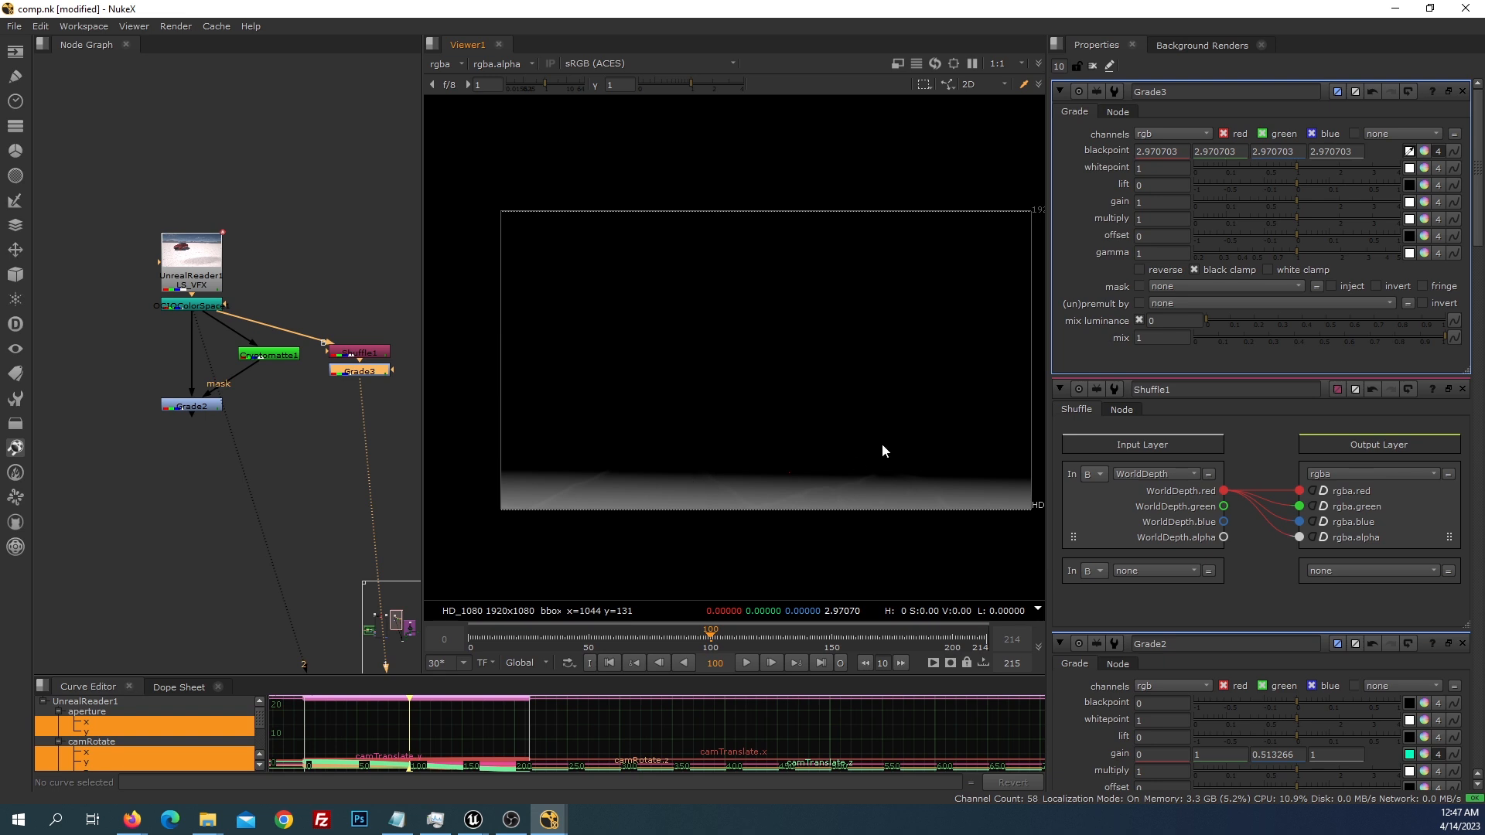
click(1409, 168)
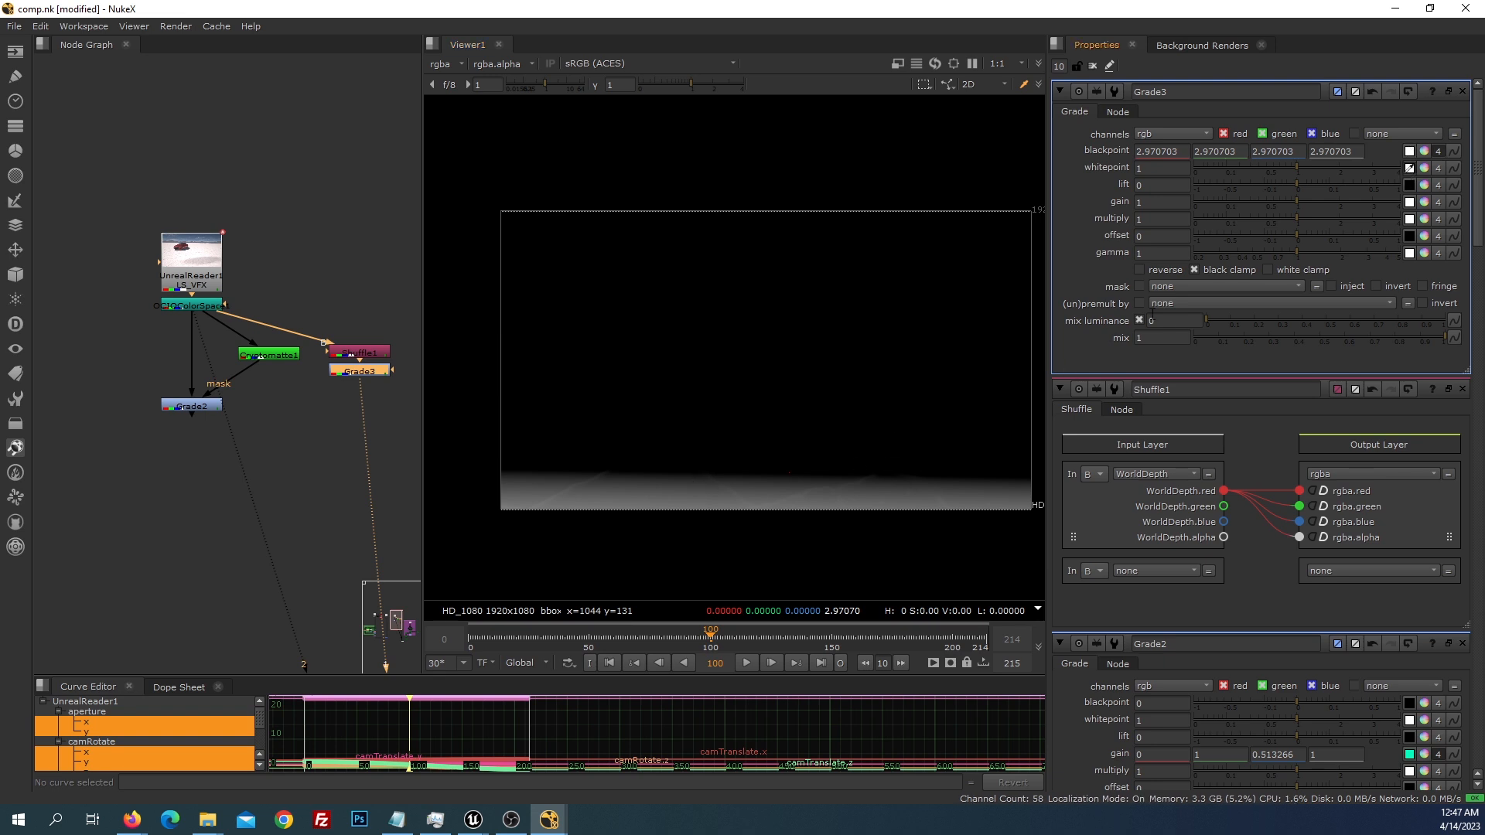
ctrl+click(838, 378)
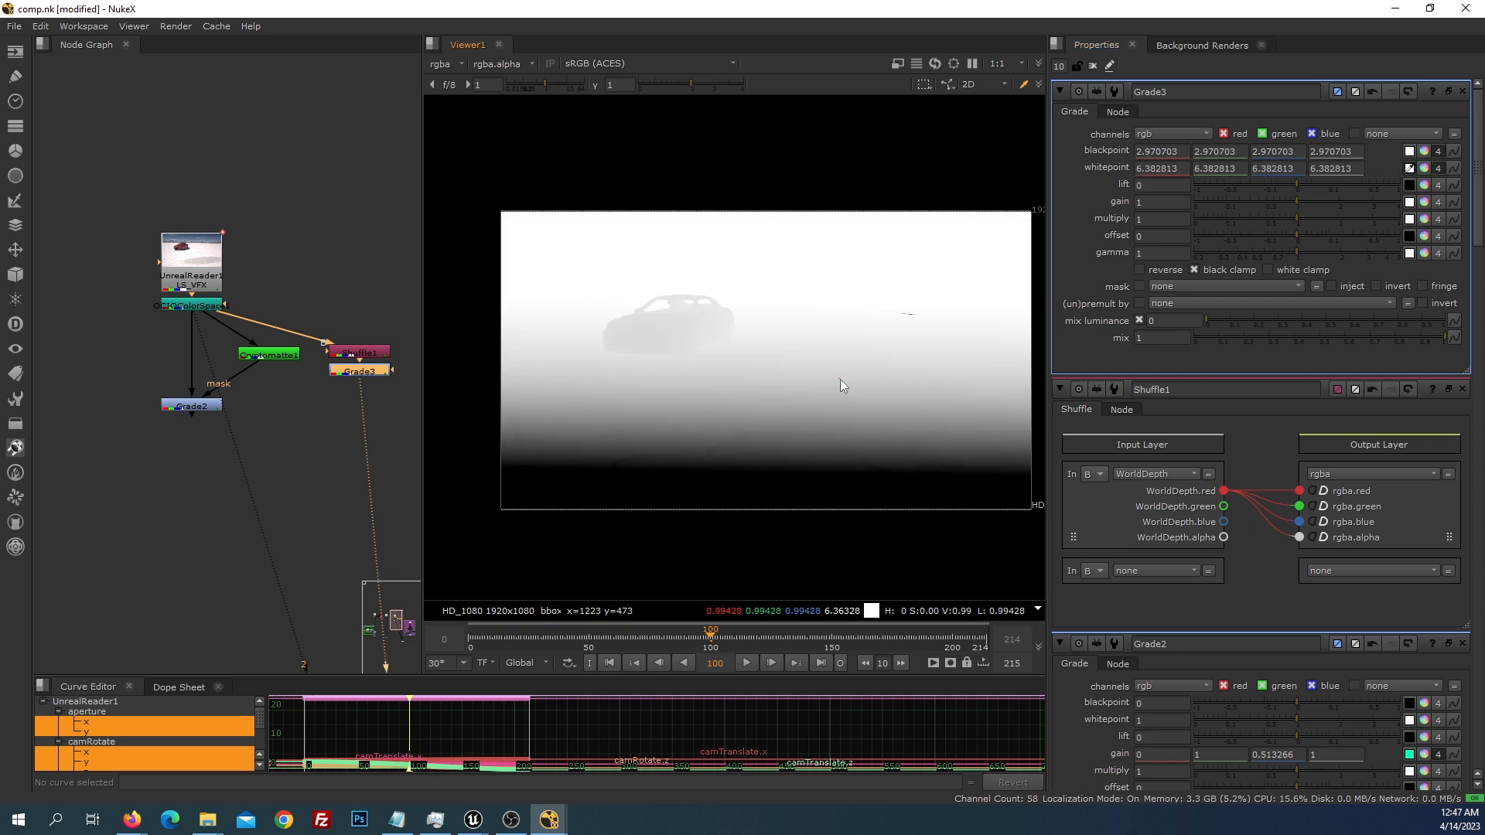
Resample Grade3's whitepoint from the distant mountains at 281 and add a Multiply node after Grade3
ctrl+drag(837, 343, 839, 299)
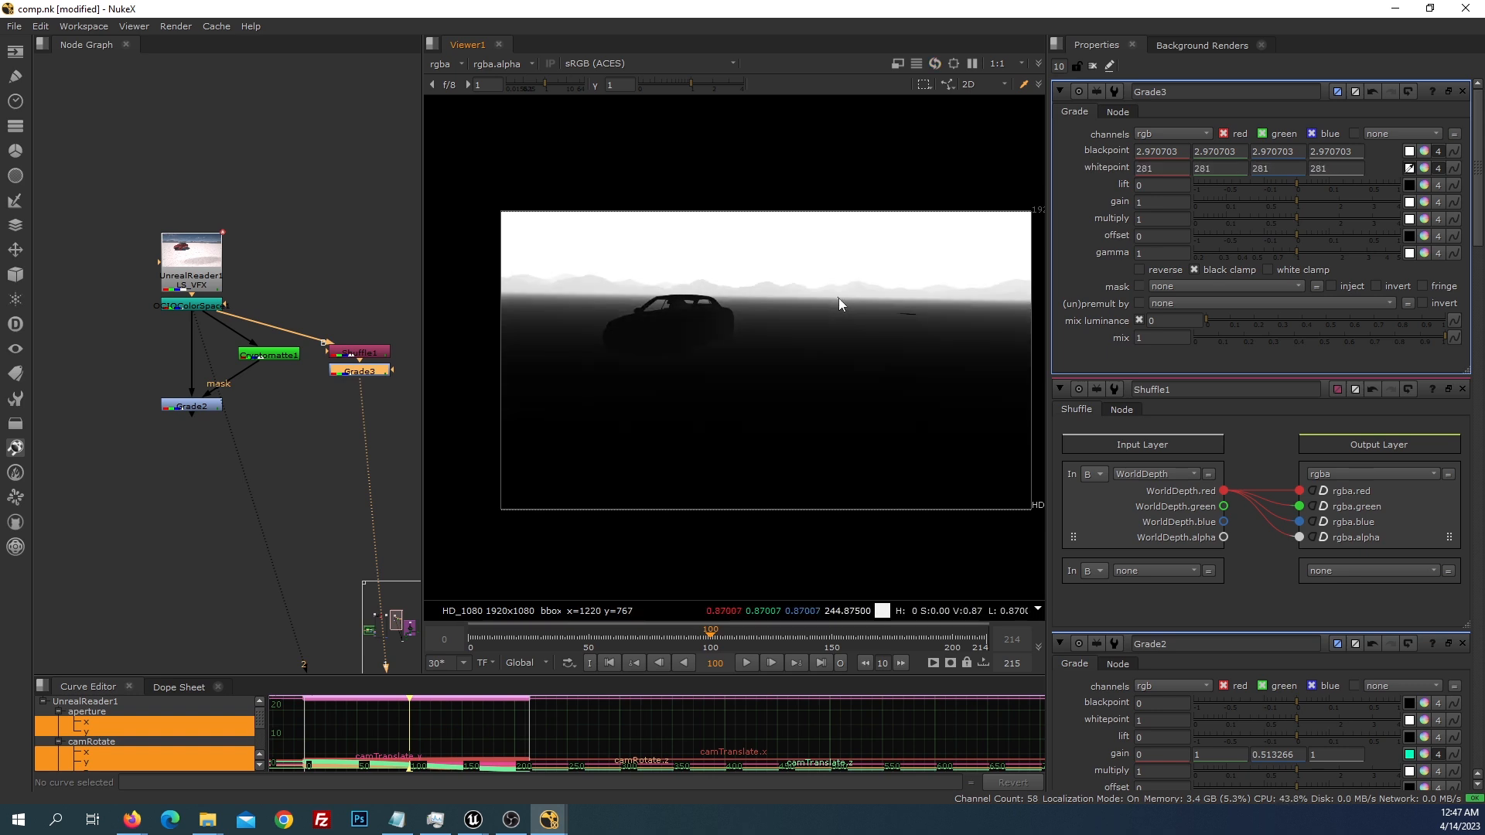
scroll(725, 322, up, 2)
middle_drag(342, 380, 332, 327)
key(Tab)
text(mu)
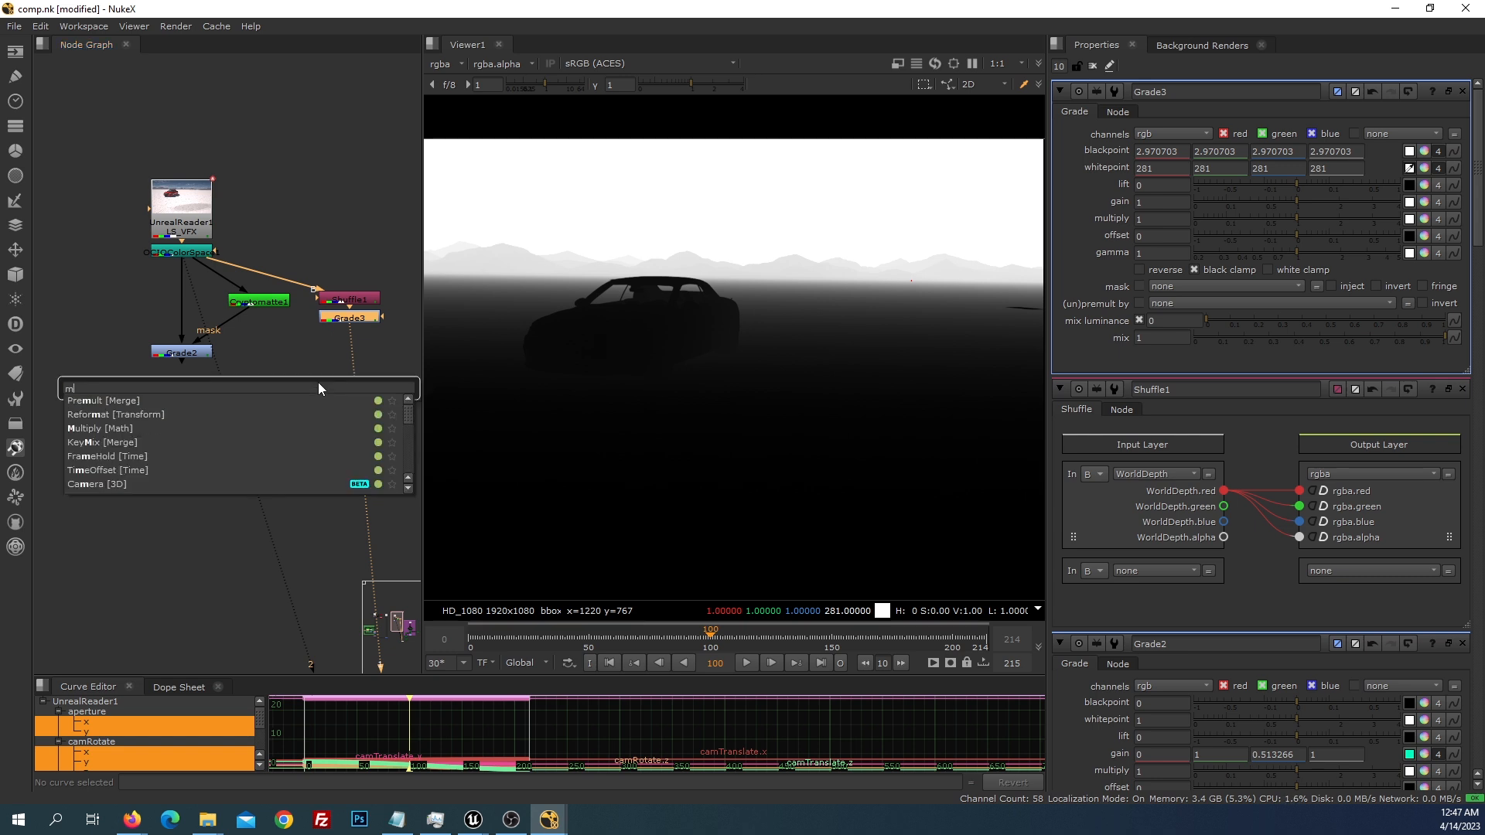
click(106, 415)
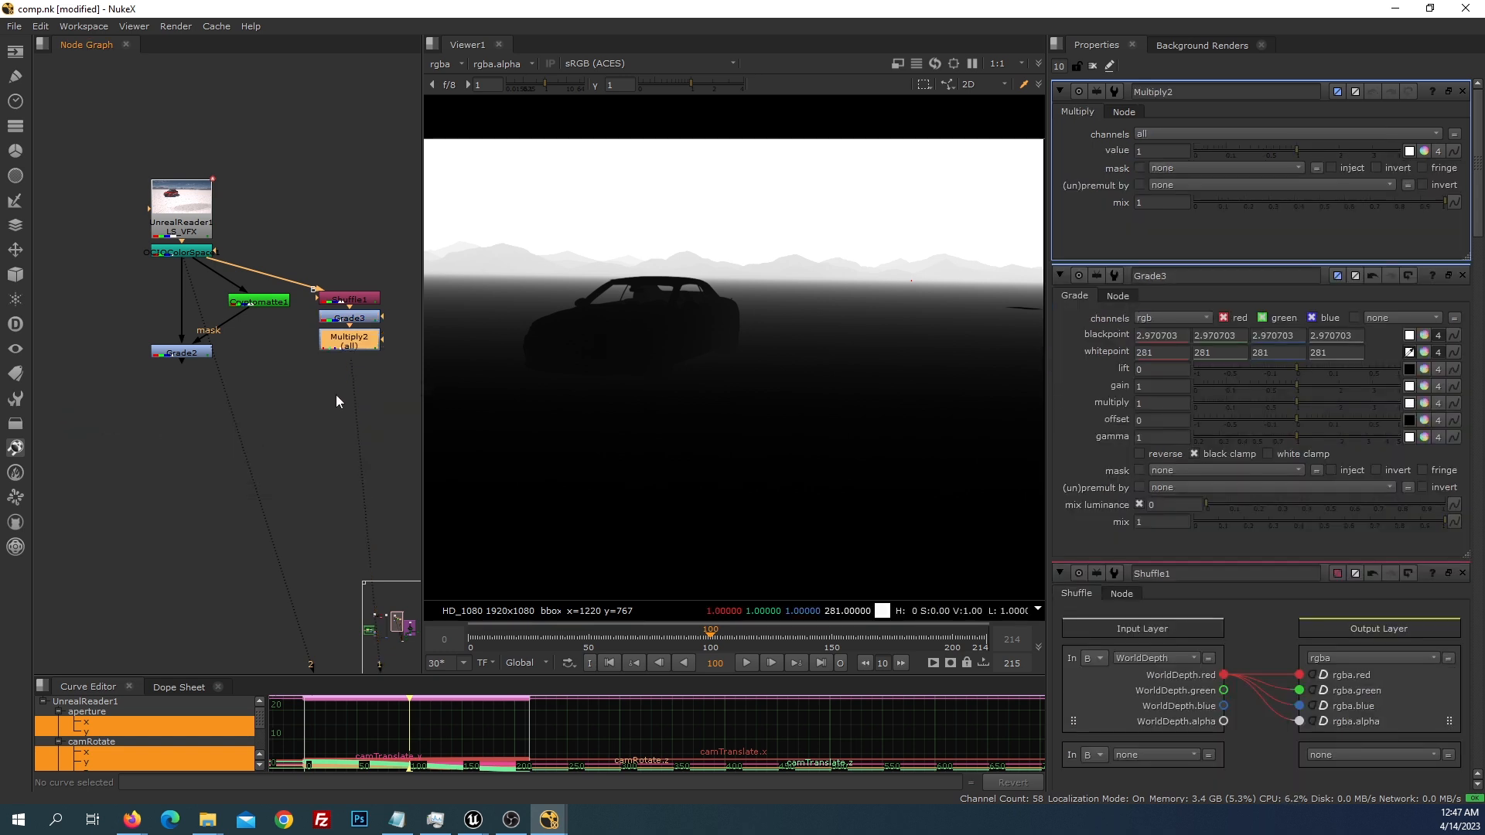
Merge the Multiply2 output over Grade2 with a new Merge node and set its operation to plus
key(m)
drag(407, 349, 180, 353)
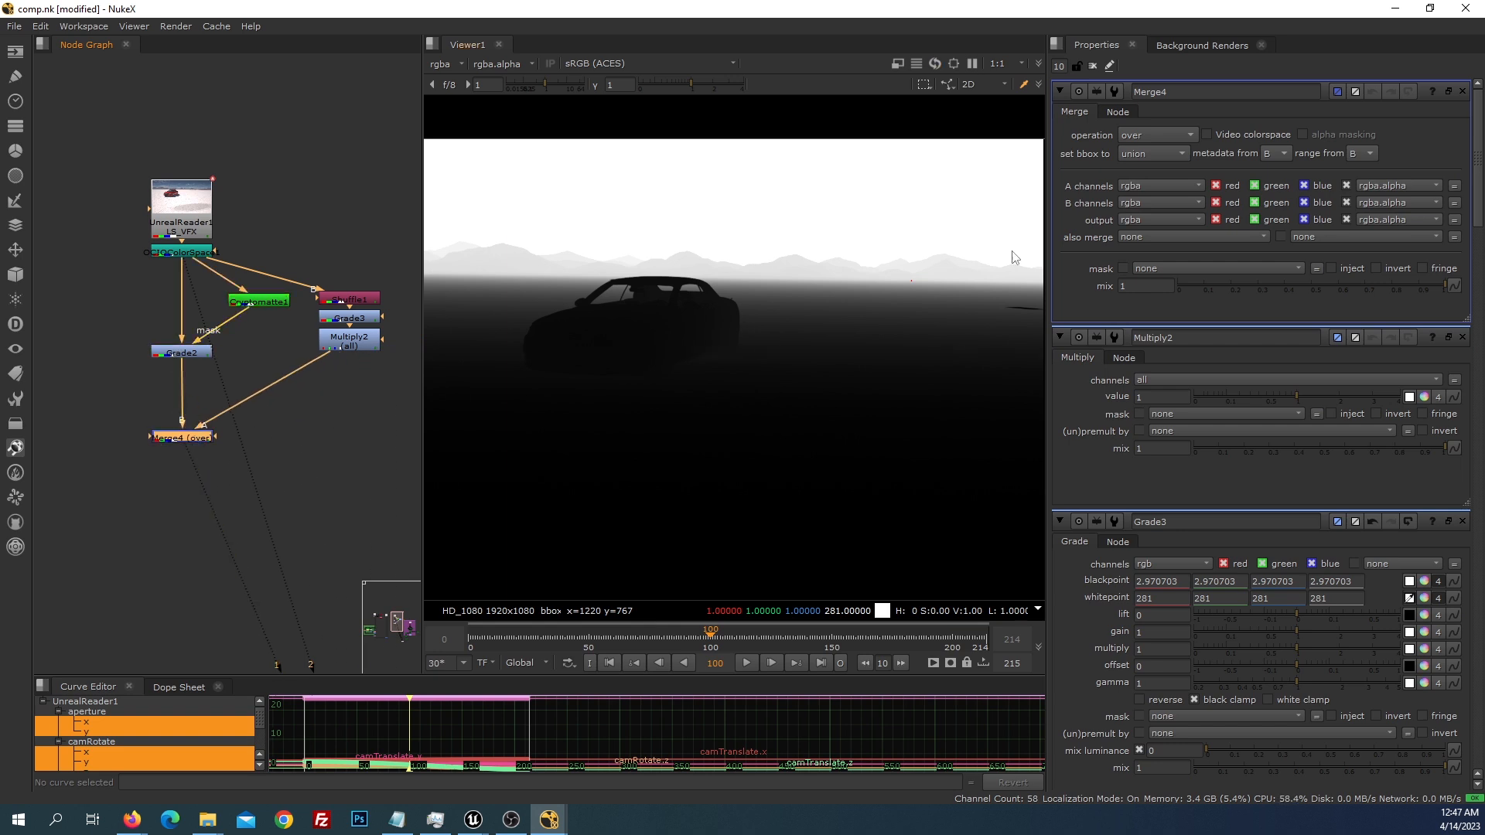
click(1137, 138)
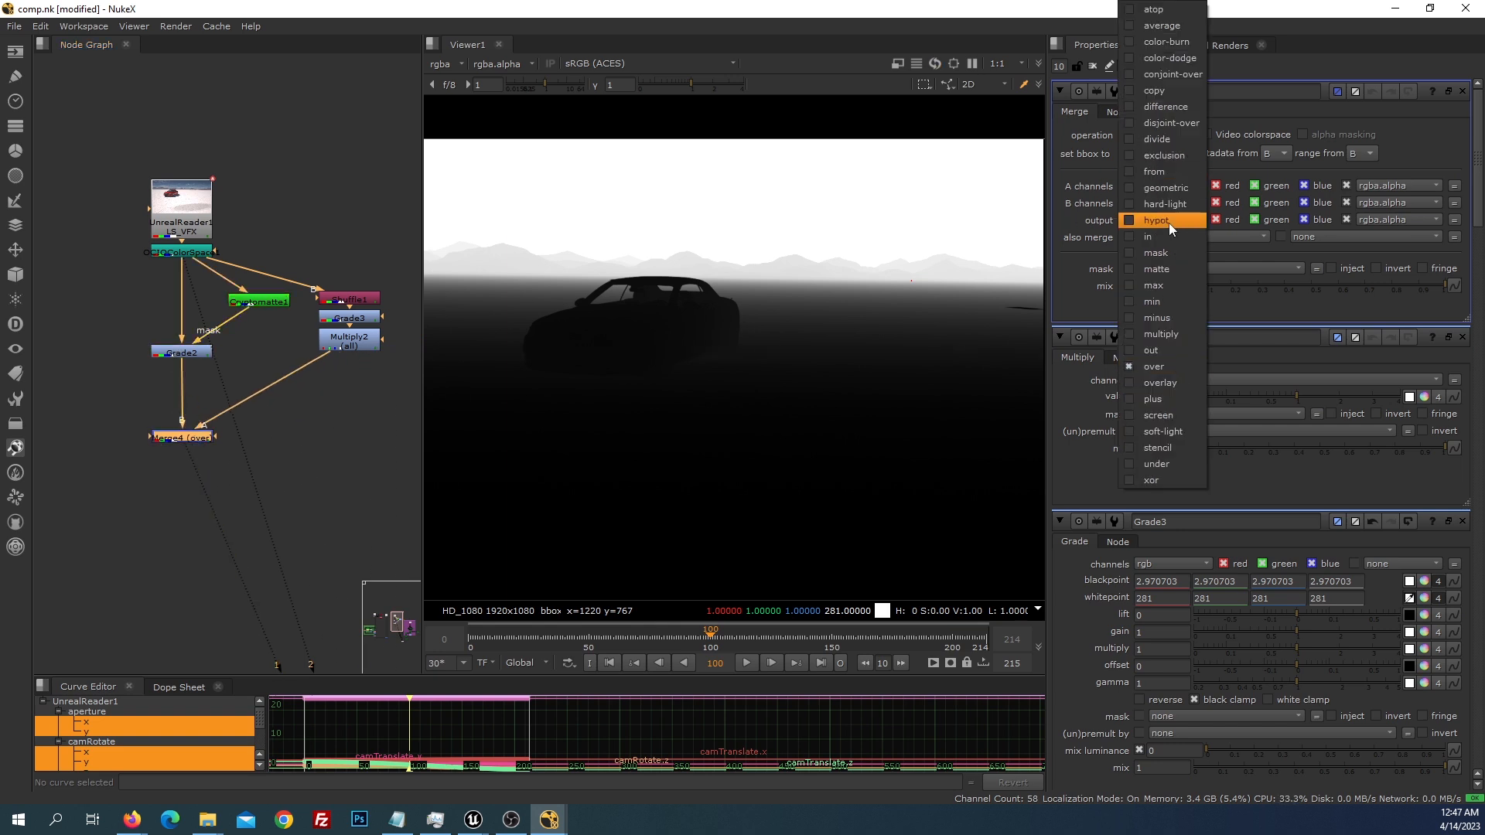
click(1160, 378)
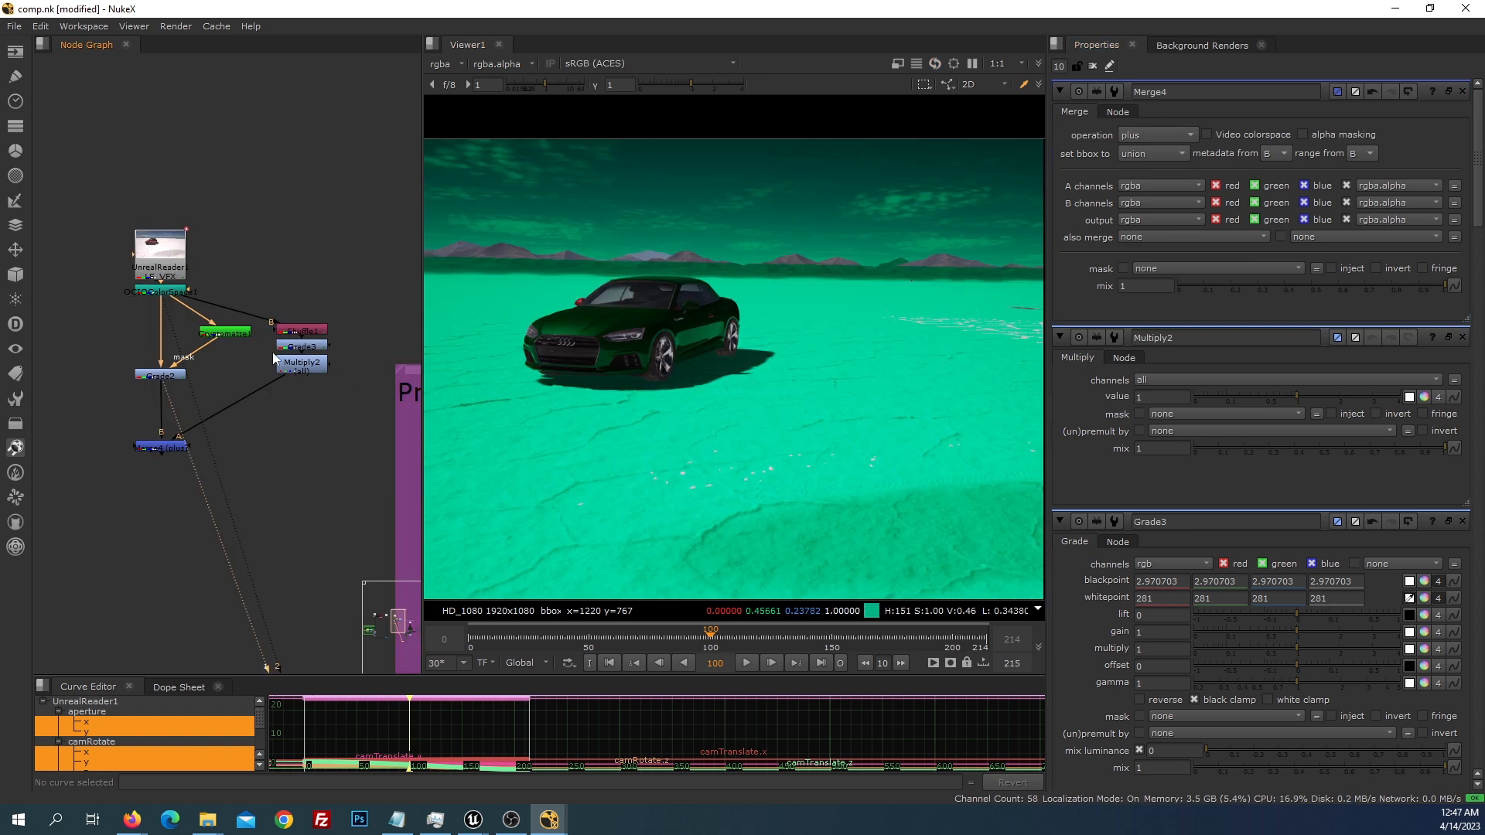
Display Cryptomatte1 and remove the ground, sky, distant terrain and foreground from its matte, keeping the car
middle_drag(263, 357, 236, 386)
click(146, 321)
key(1)
click(192, 361)
key(1)
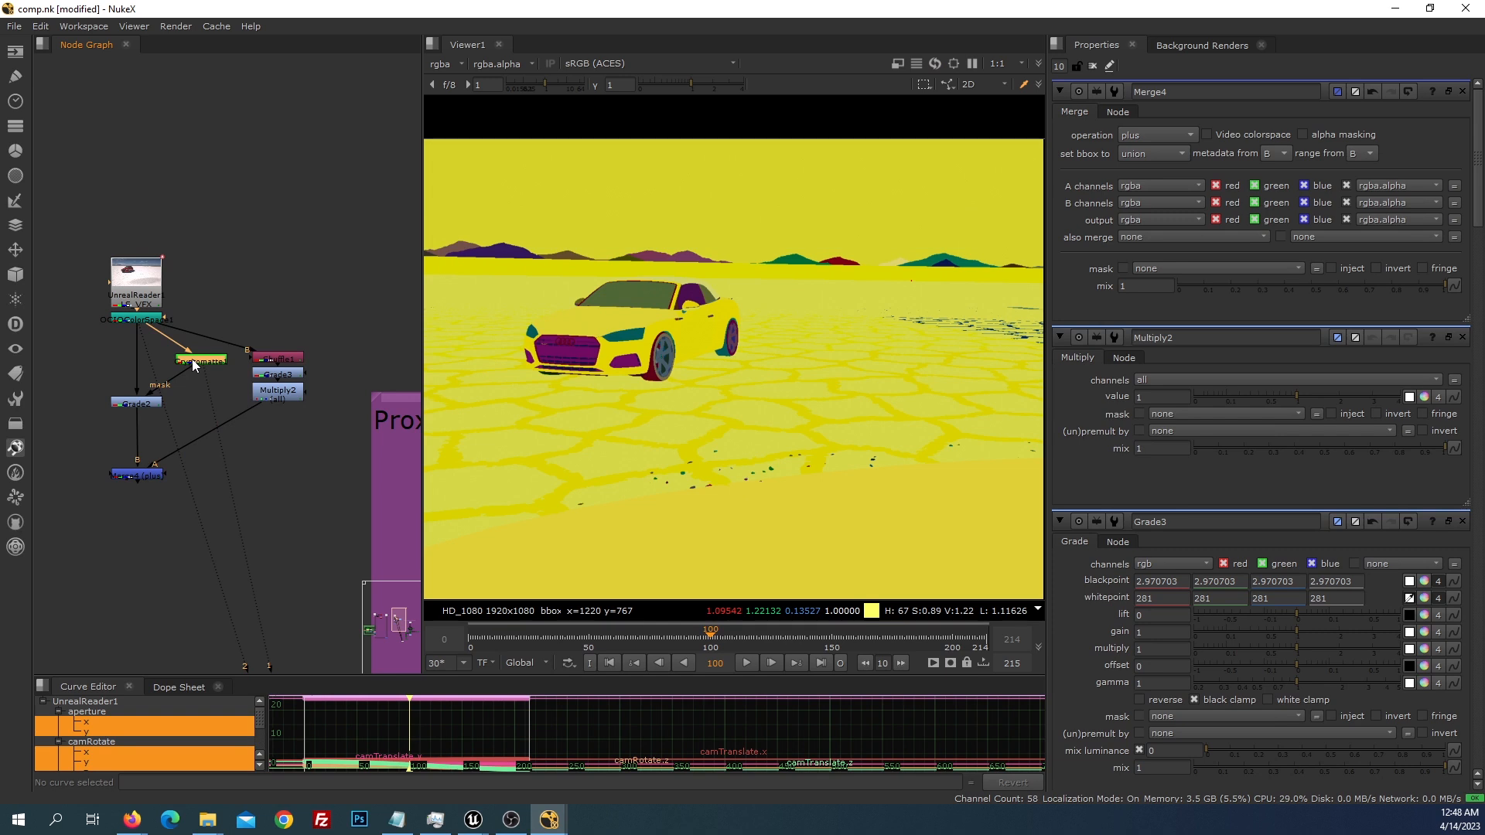
double_click(213, 361)
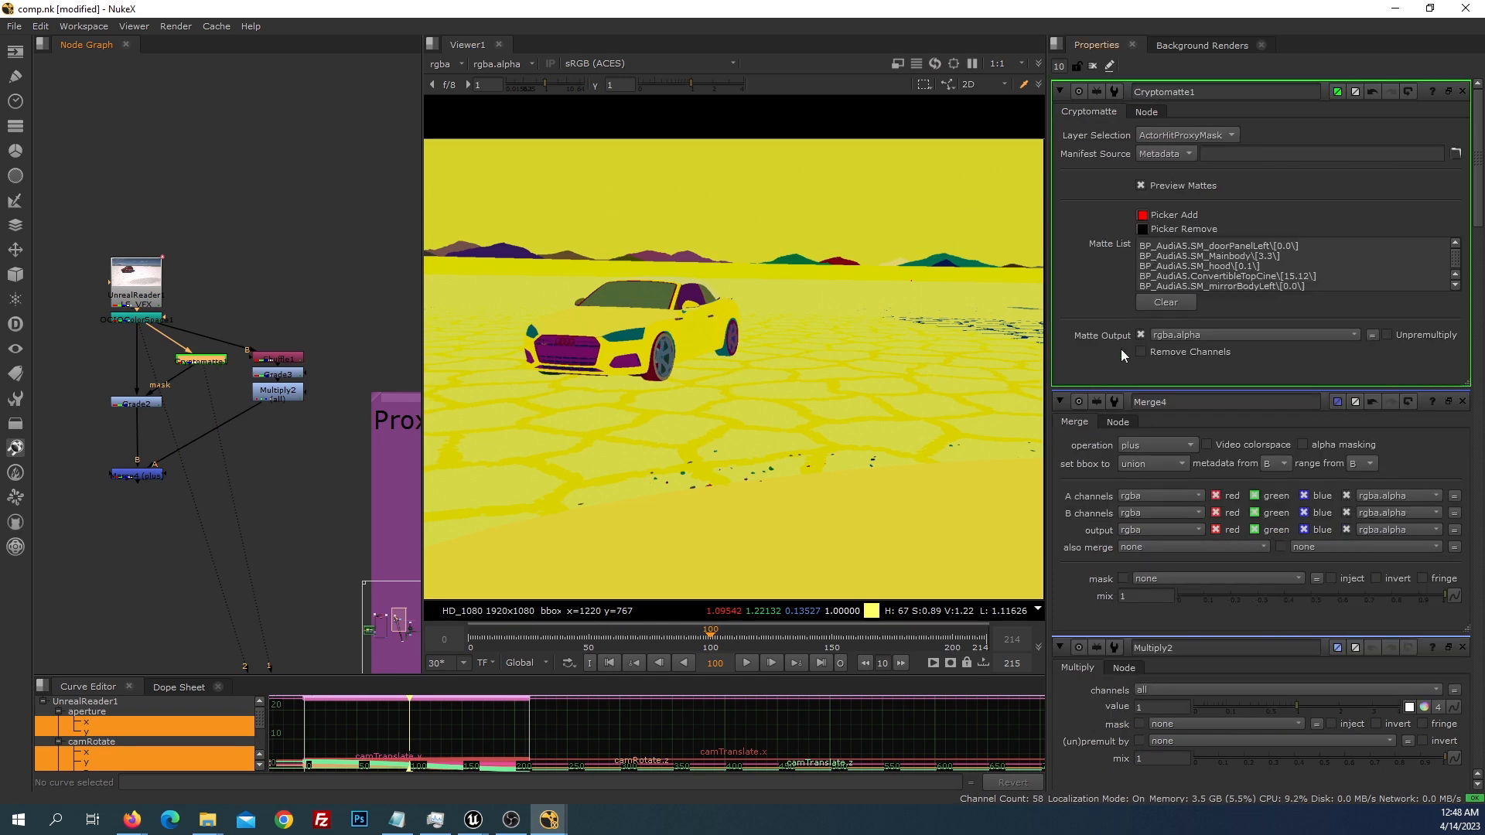
click(1142, 229)
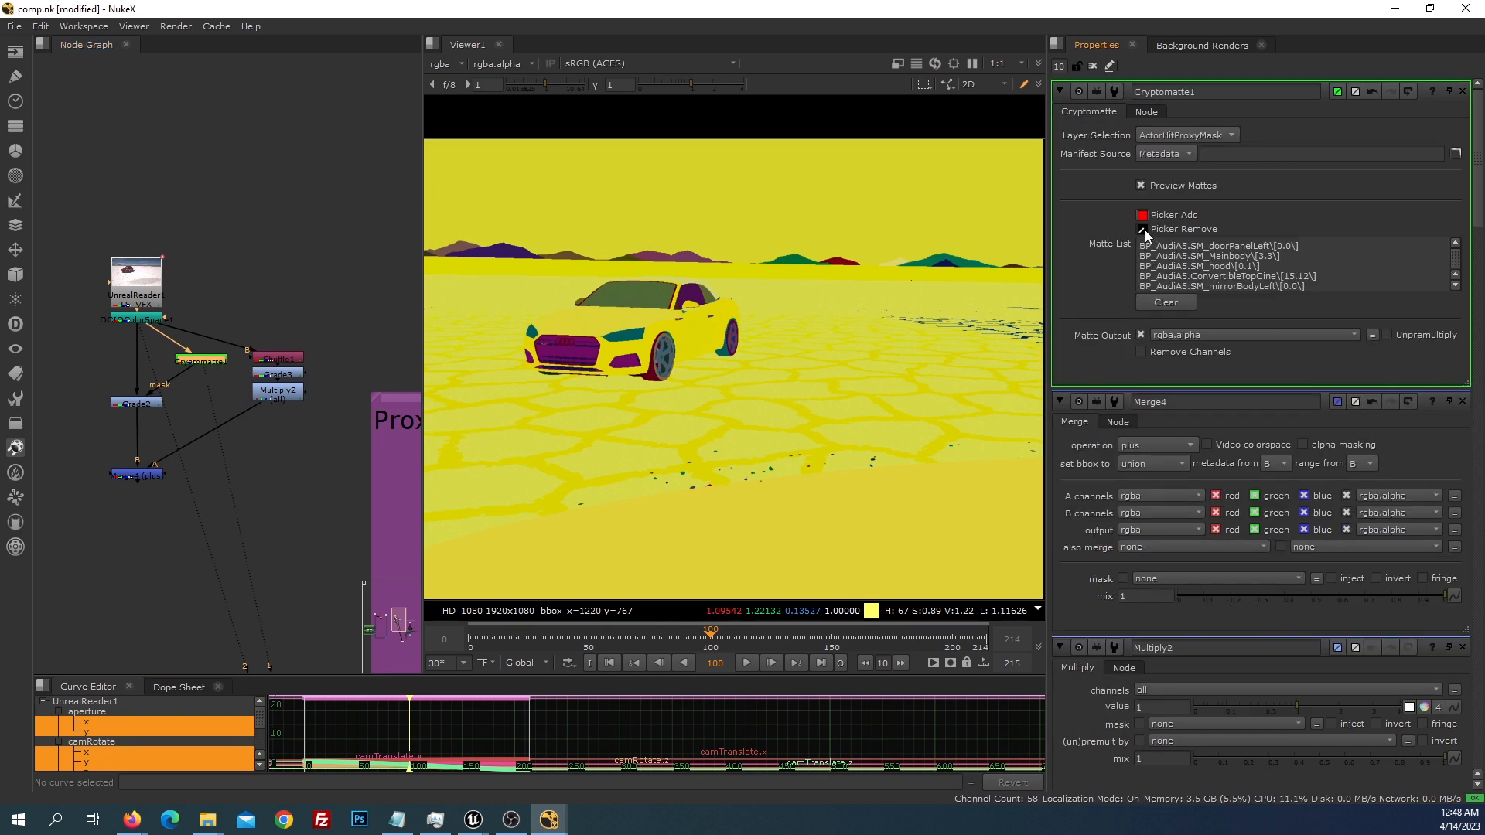
ctrl+click(781, 342)
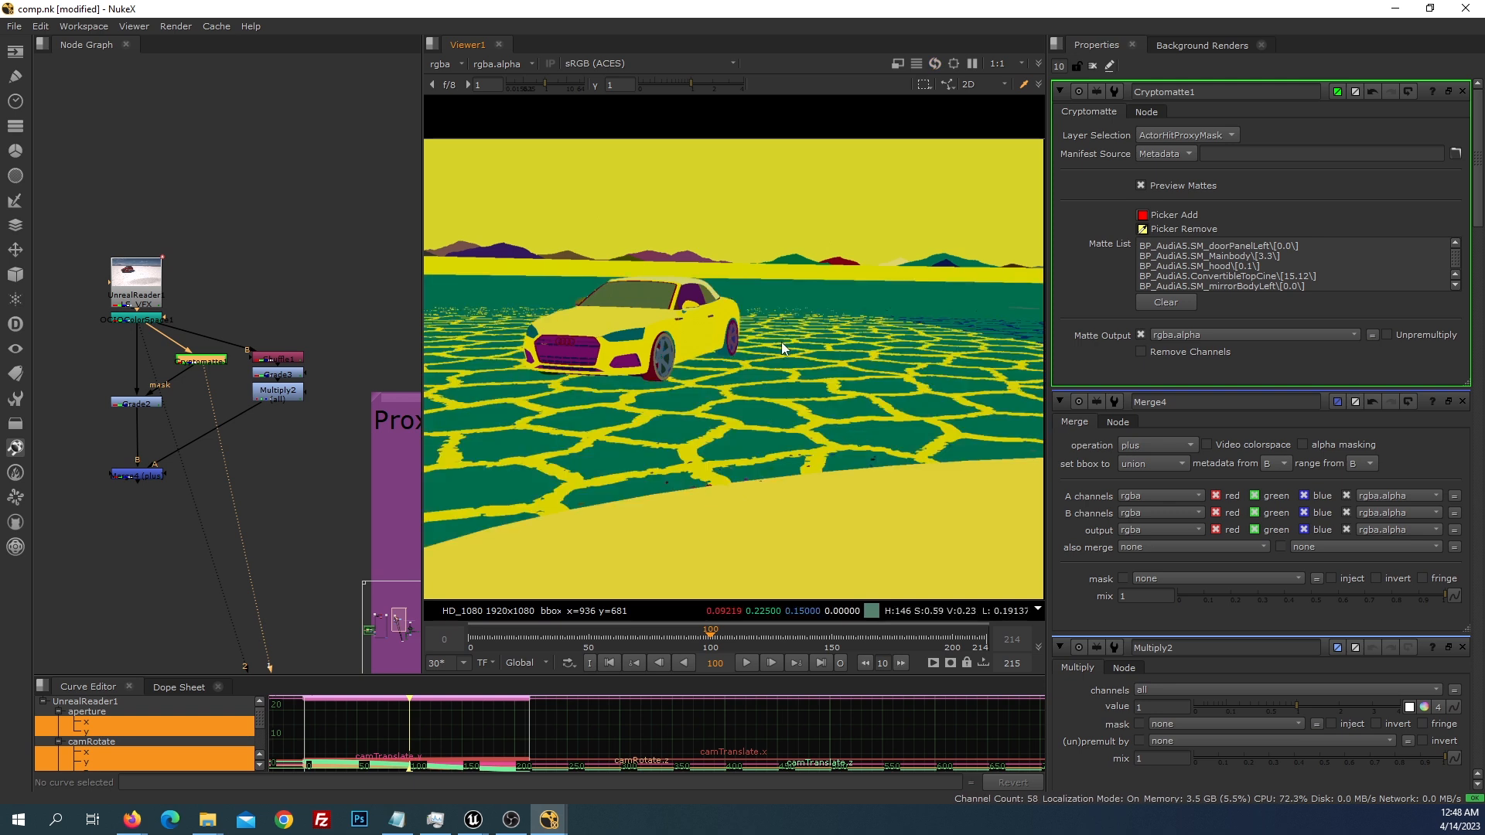
ctrl+click(756, 384)
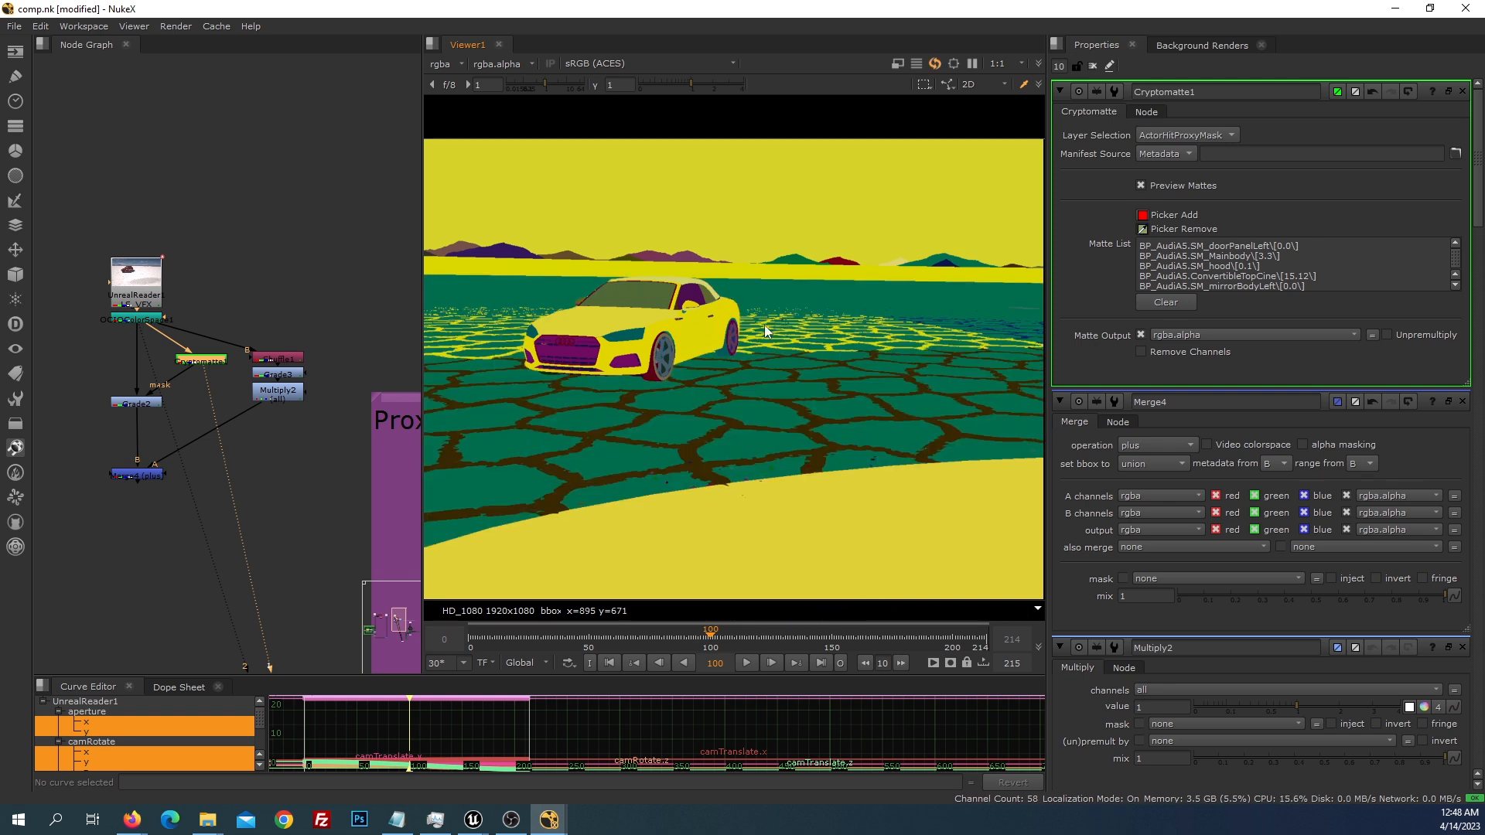
ctrl+click(876, 246)
ctrl+click(893, 262)
ctrl+click(913, 512)
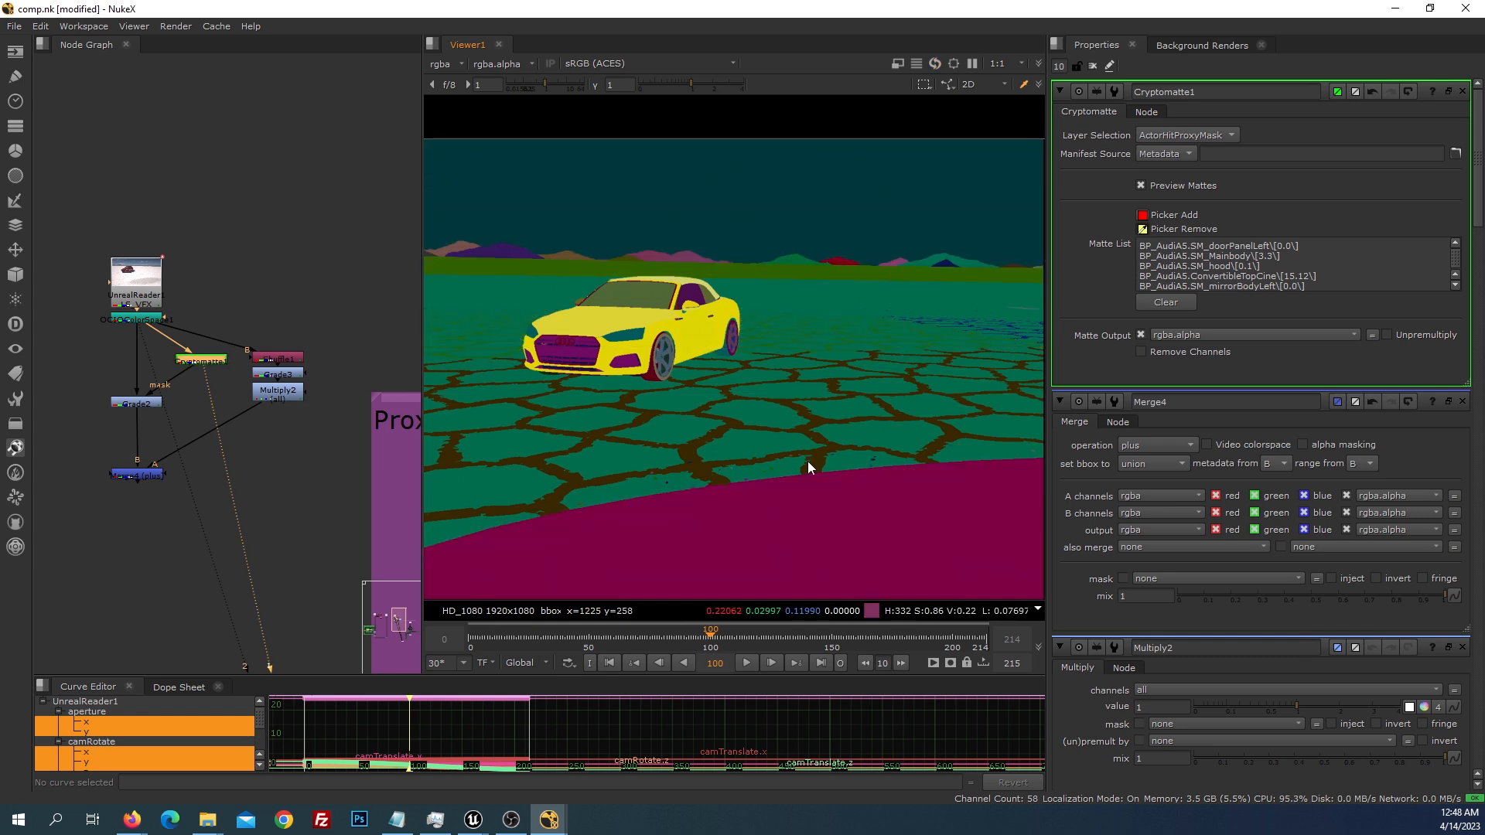
Display Merge4 in the viewer and set Multiply2's value to 0.001
click(157, 474)
key(1)
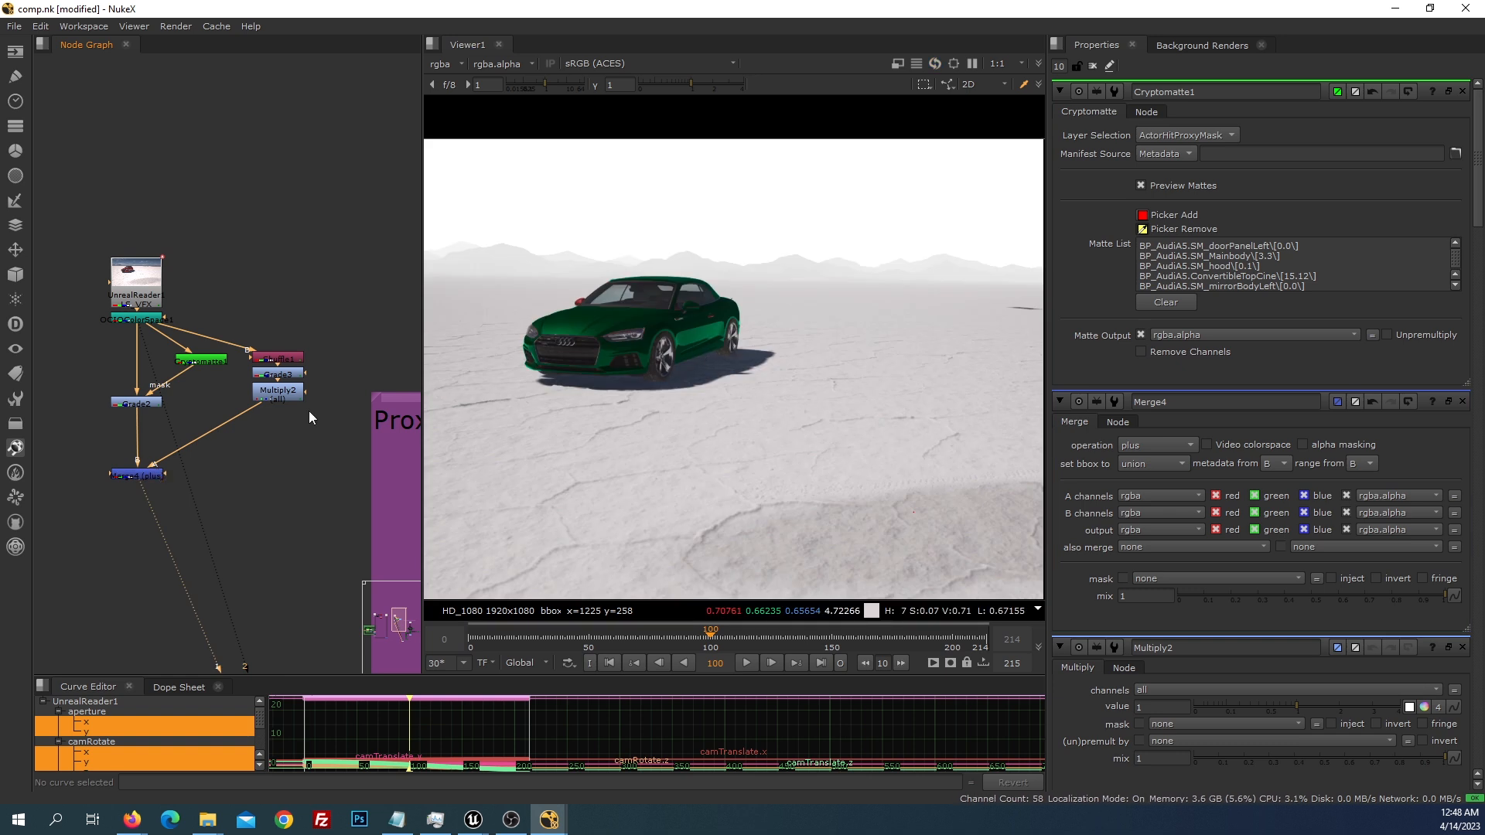
double_click(286, 389)
double_click(1164, 151)
text(0)
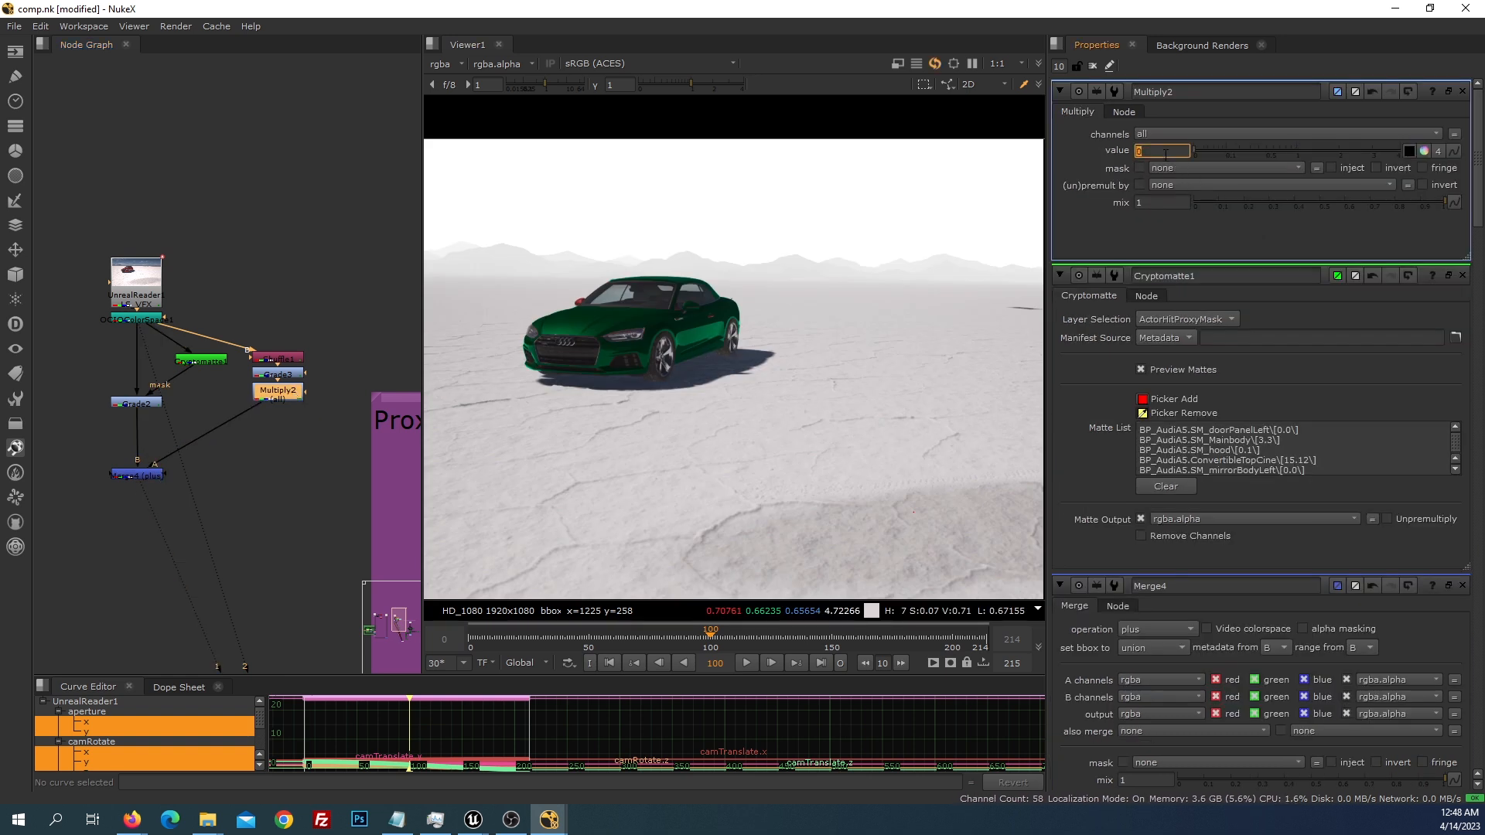
text(.0)
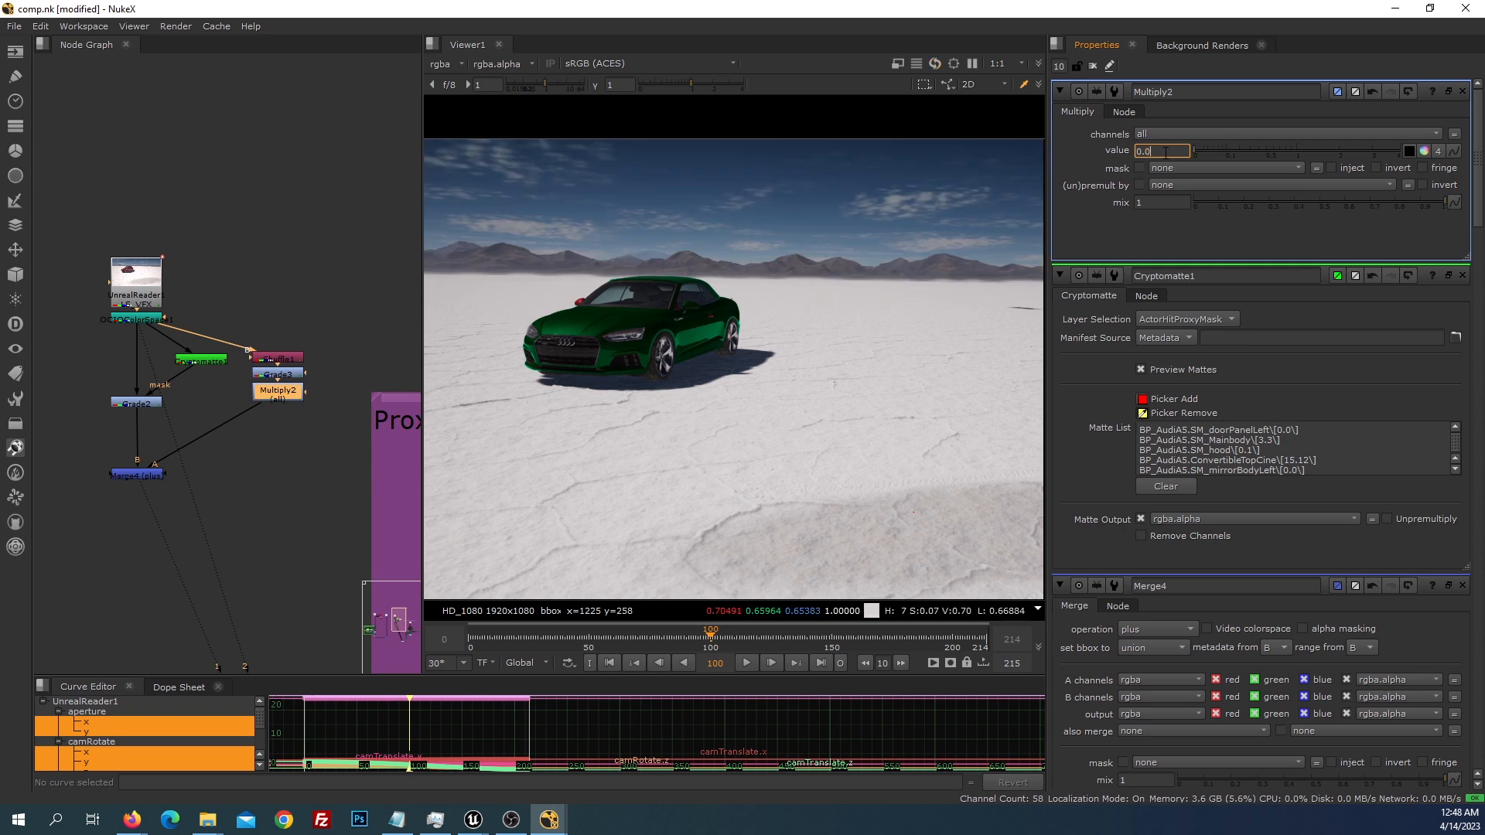
text(01)
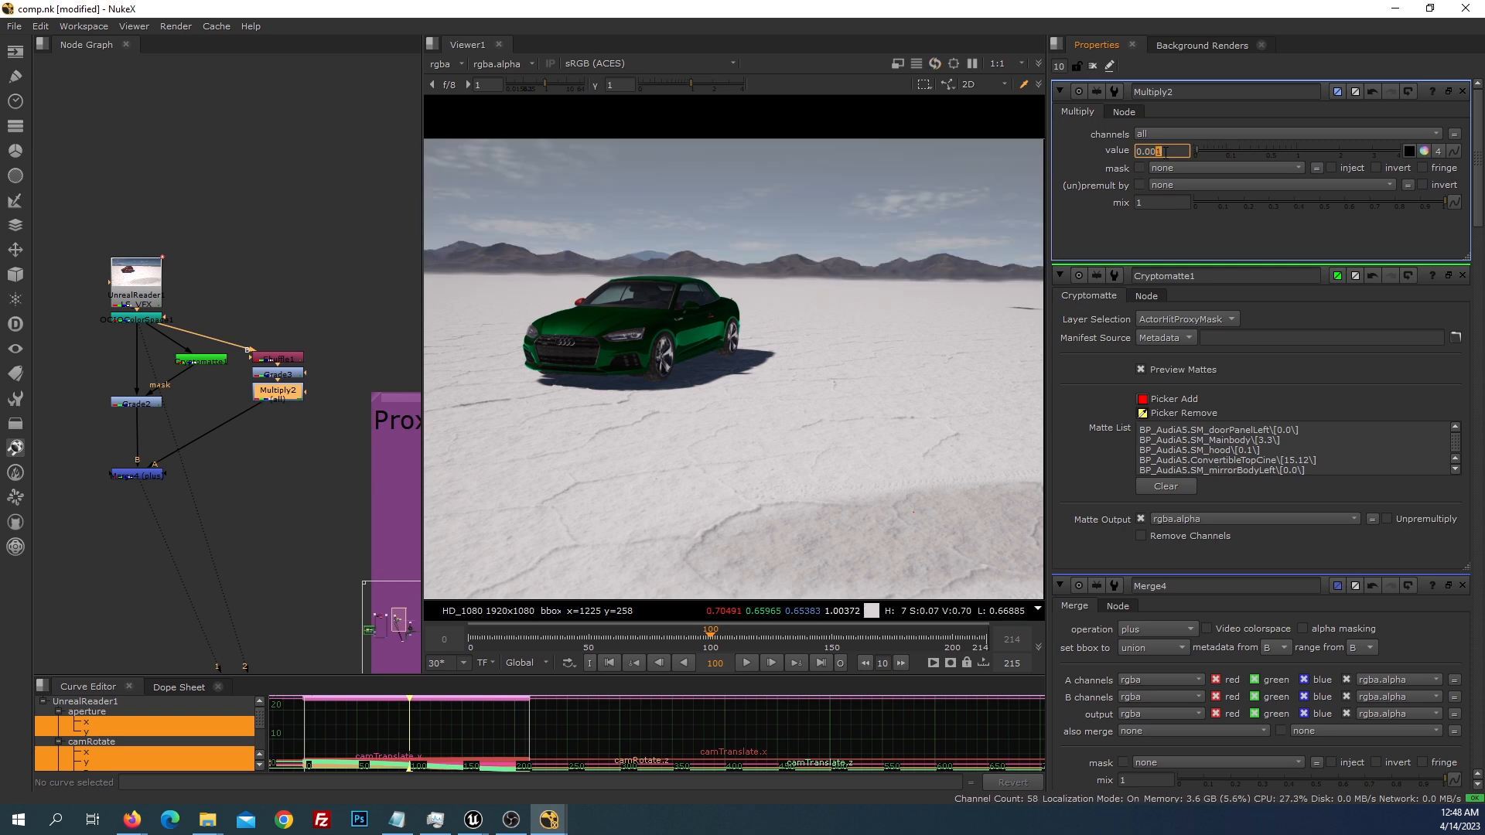
Try a Multiply2 value of 0.002 for the haze and return it to 0.001
key(Down)
key(Up)
key(Up)
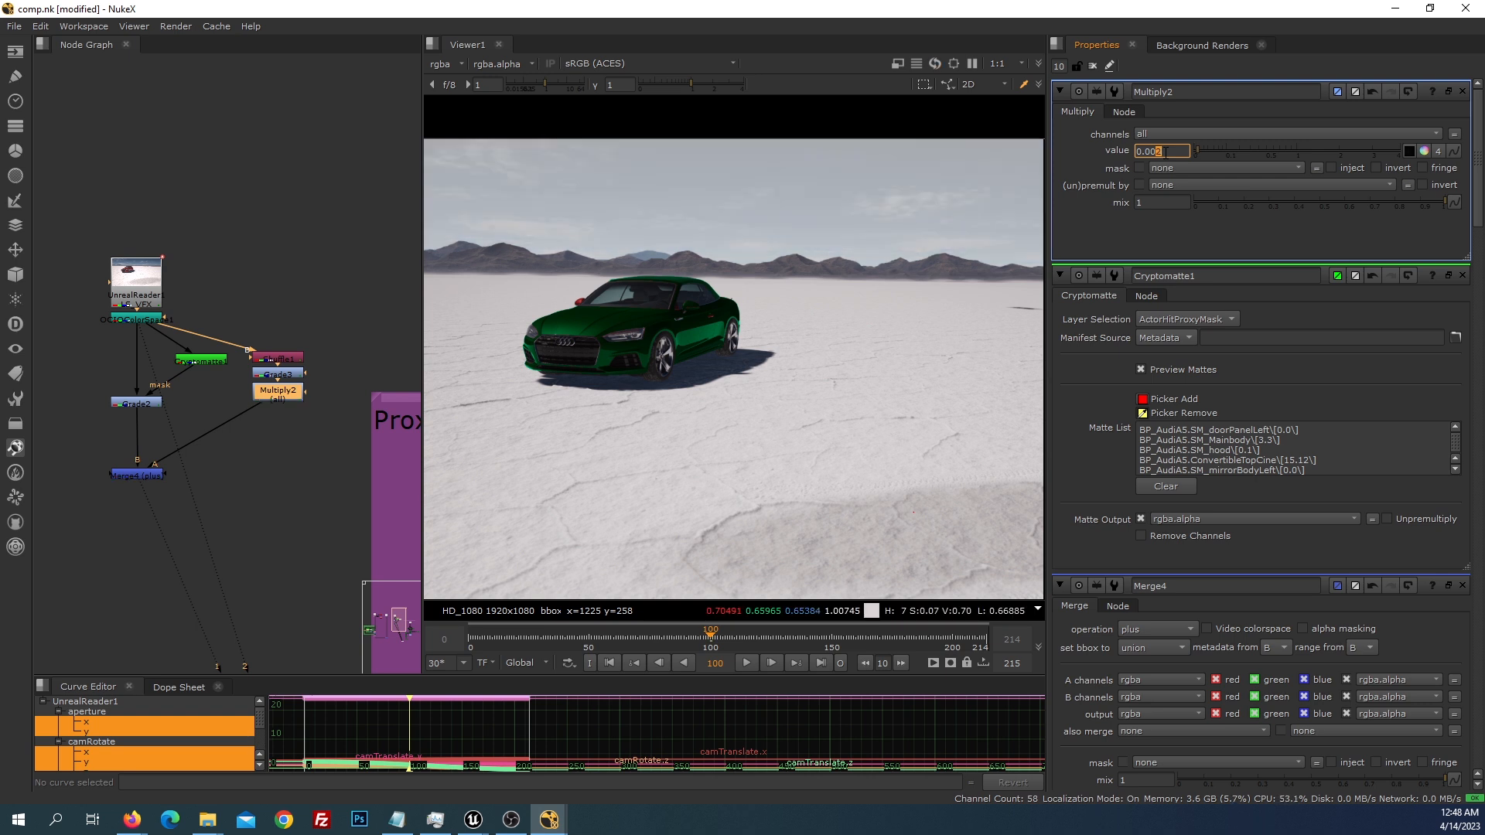
key(Down)
key(Down)
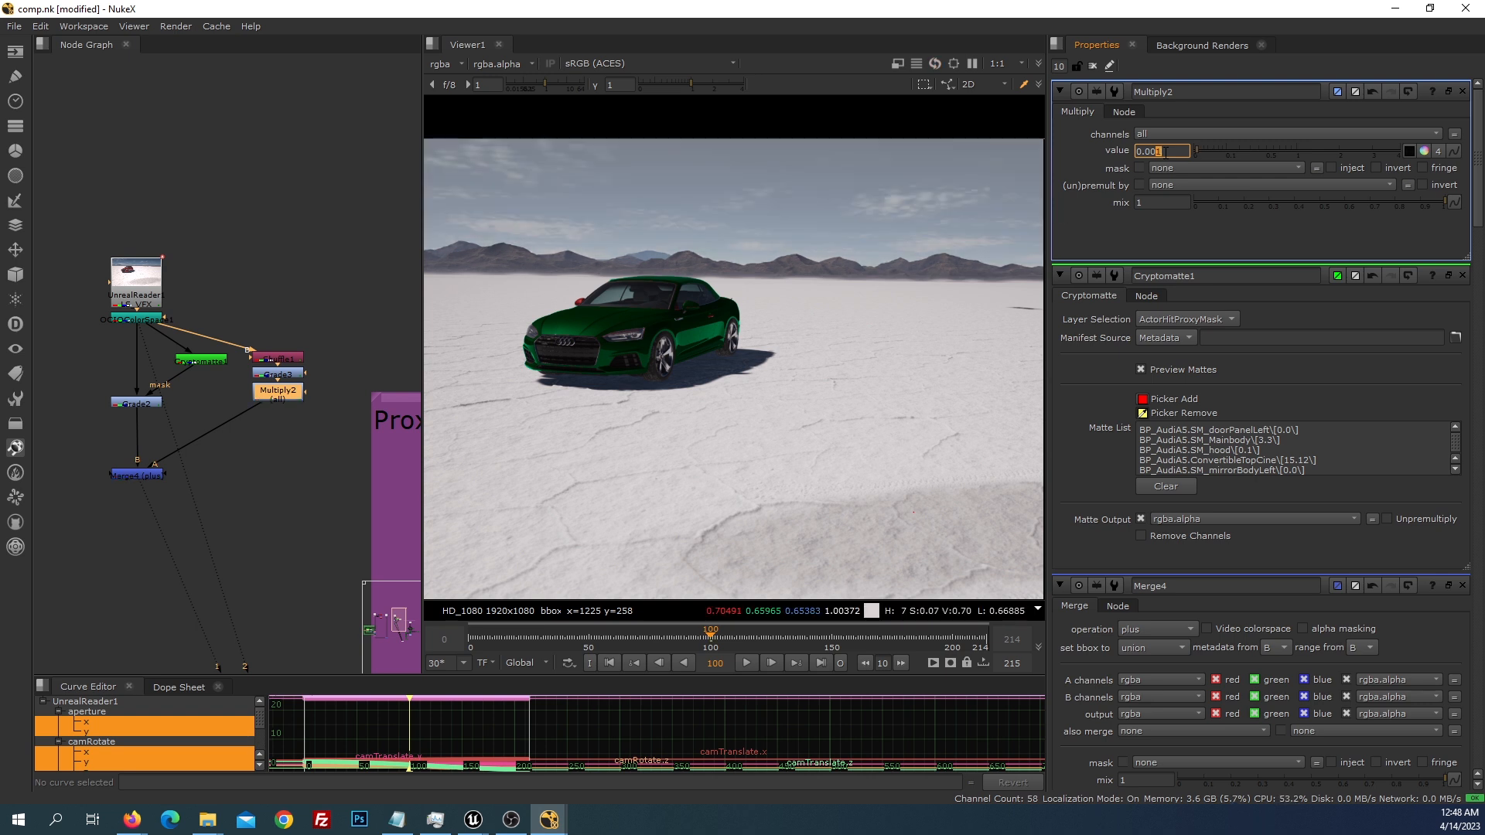
Add a ZDefocus node and connect its image input to the output of Merge4
middle_drag(324, 363, 421, 349)
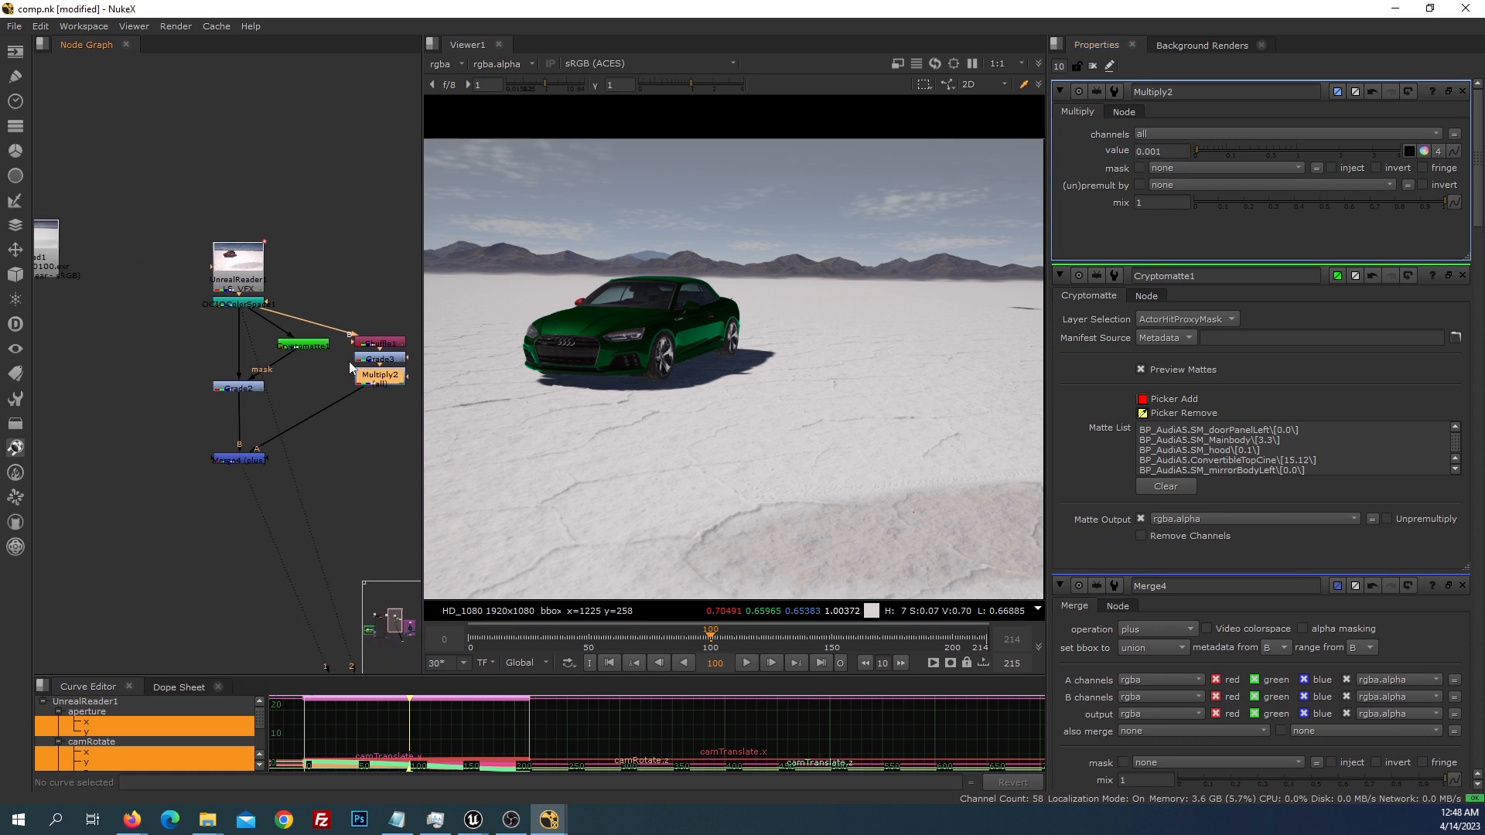
key(Tab)
text(zdep)
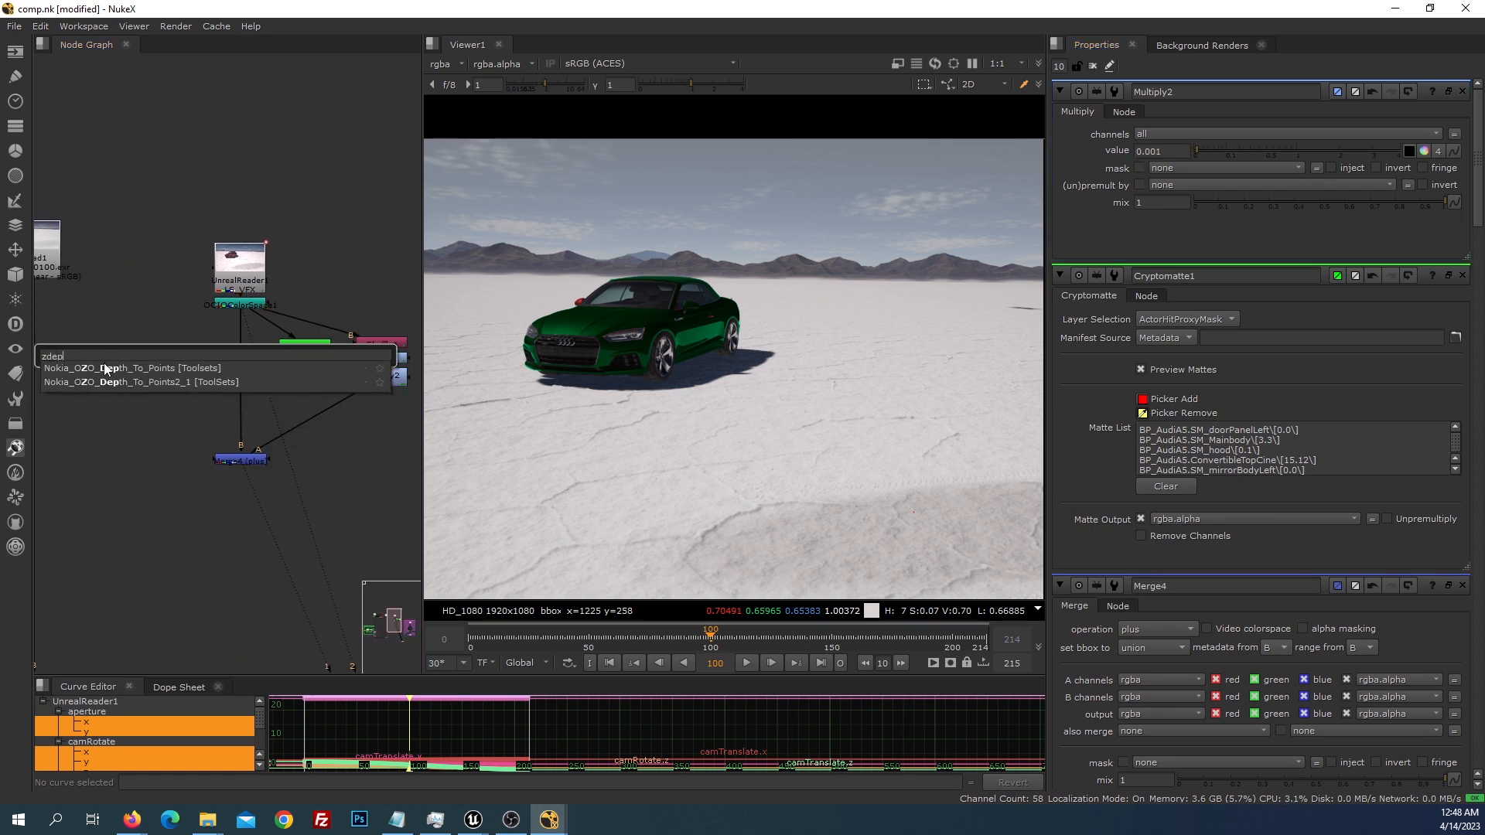
key(Escape)
key(Tab)
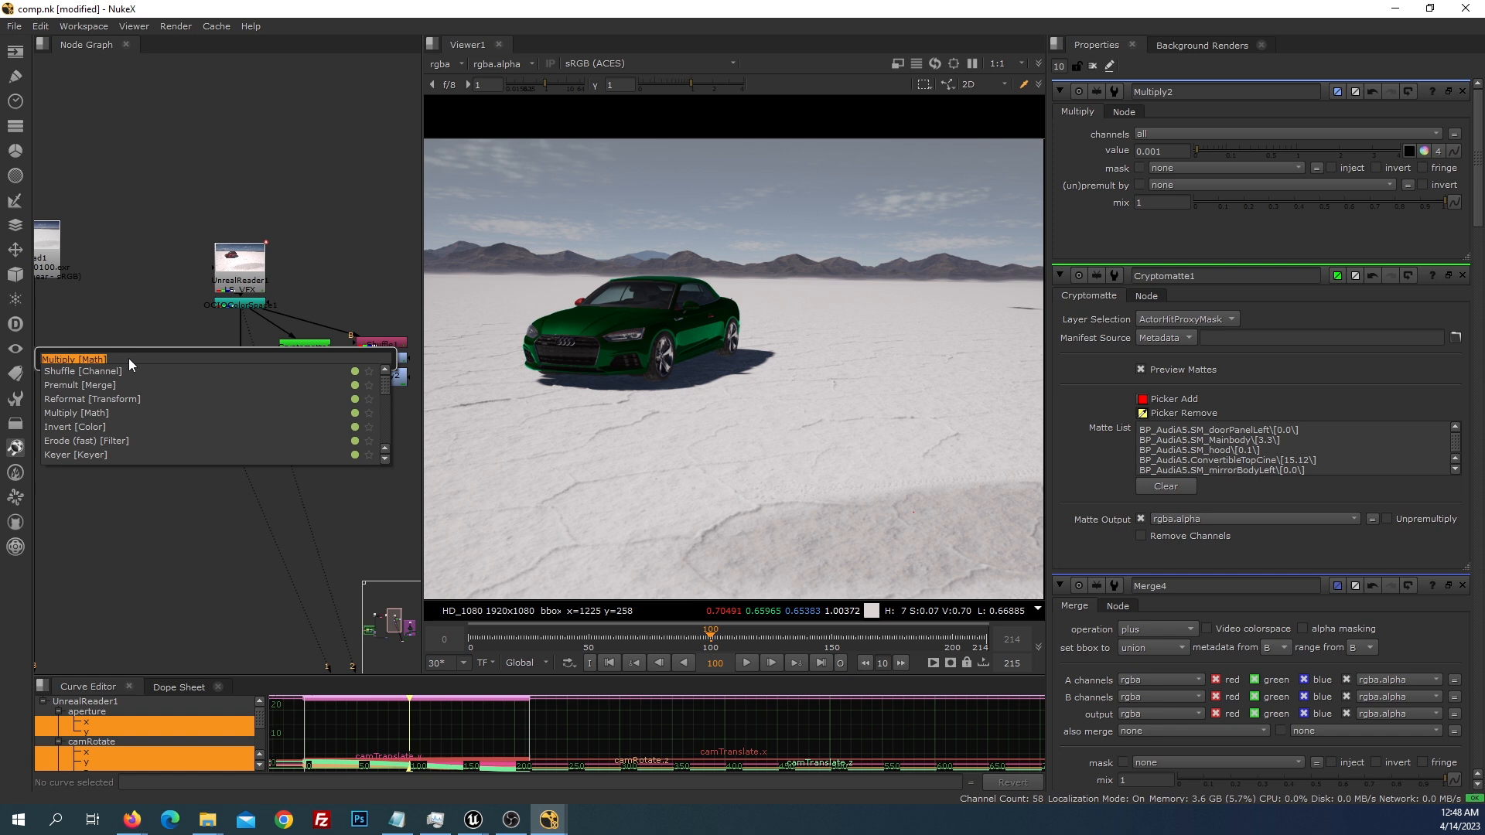
text(defoc)
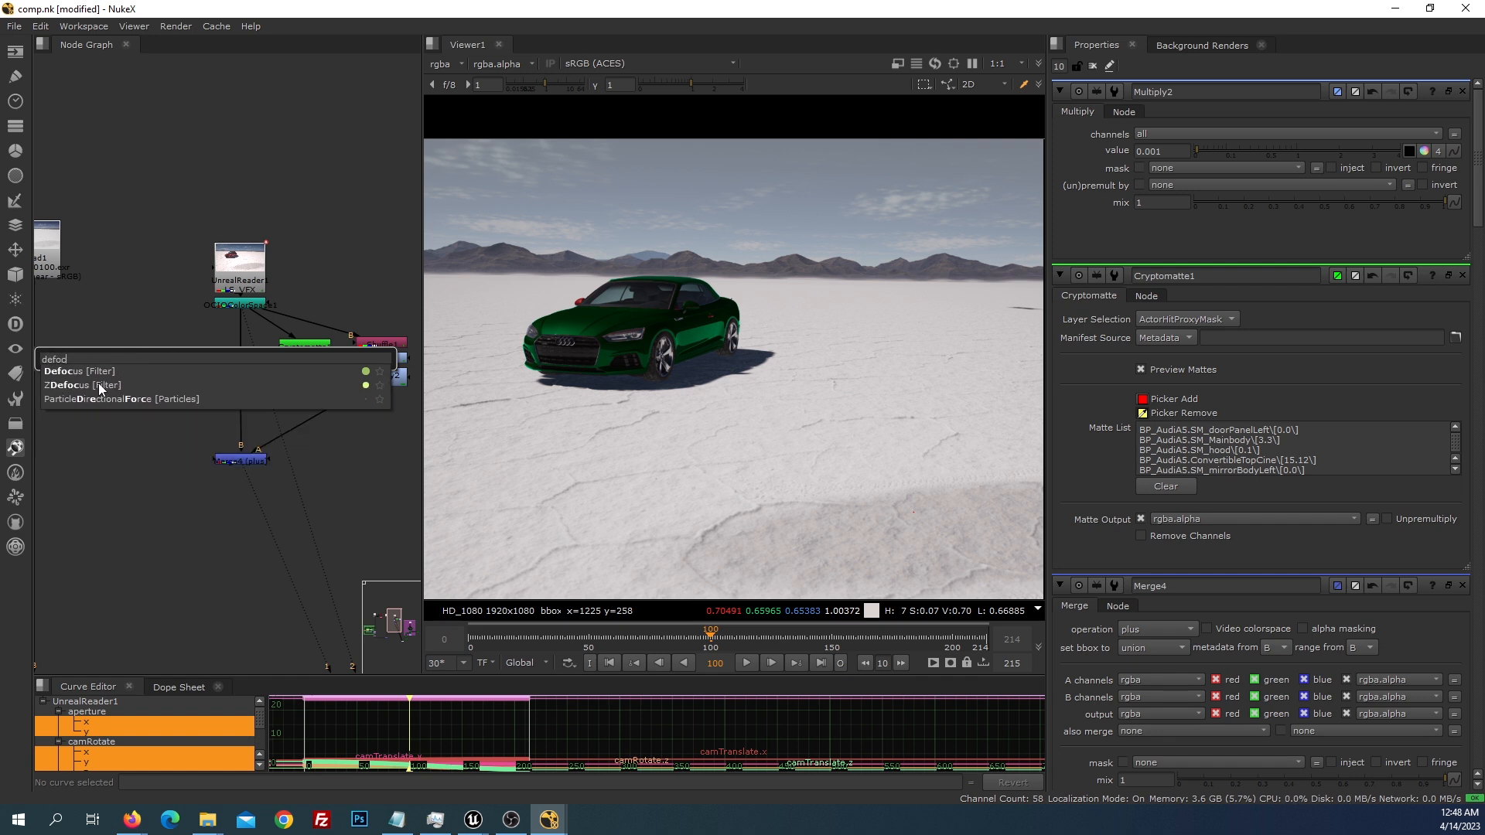
key(Escape)
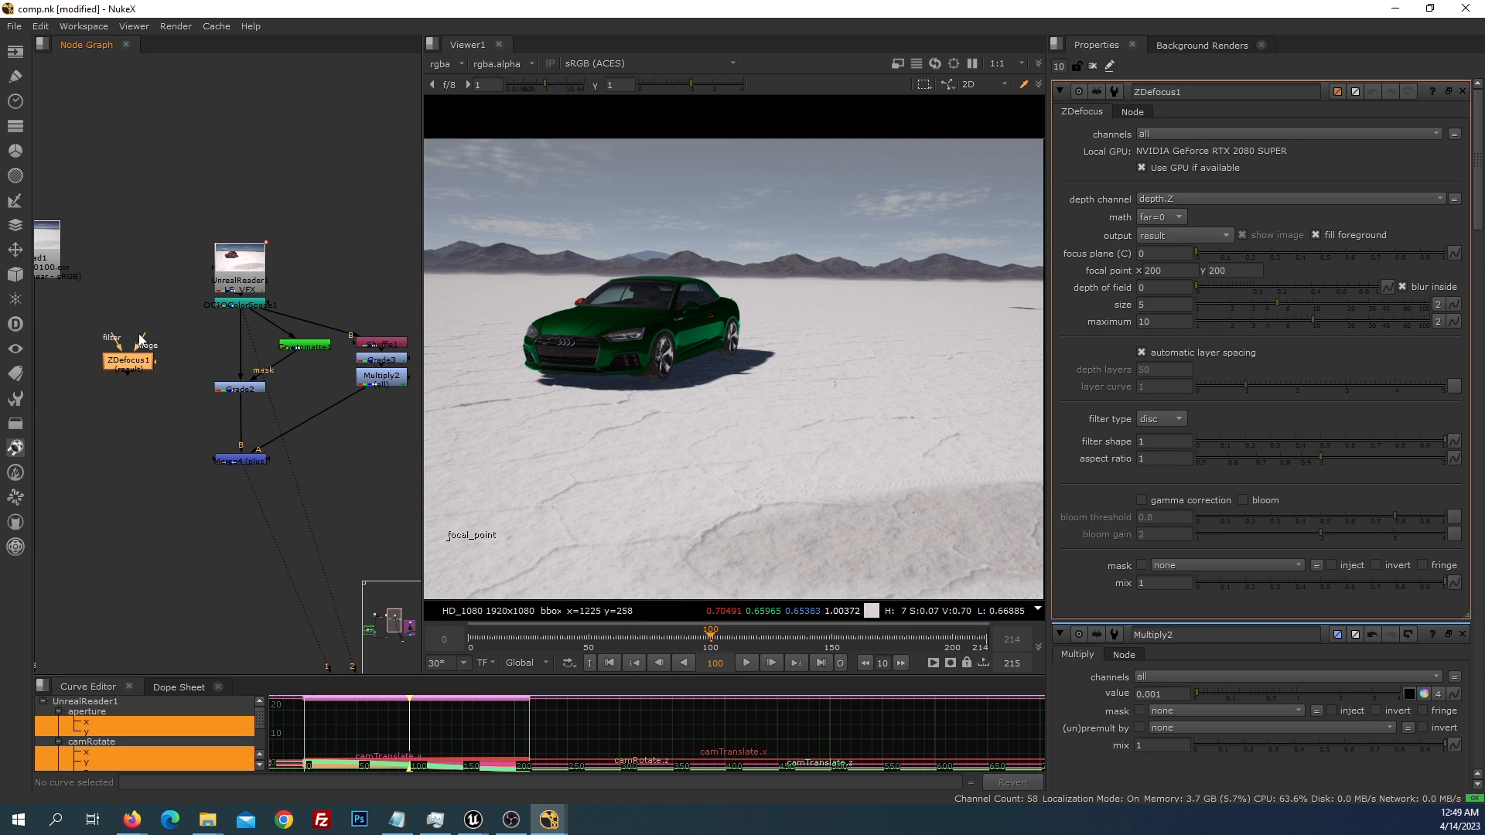
drag(134, 358, 137, 444)
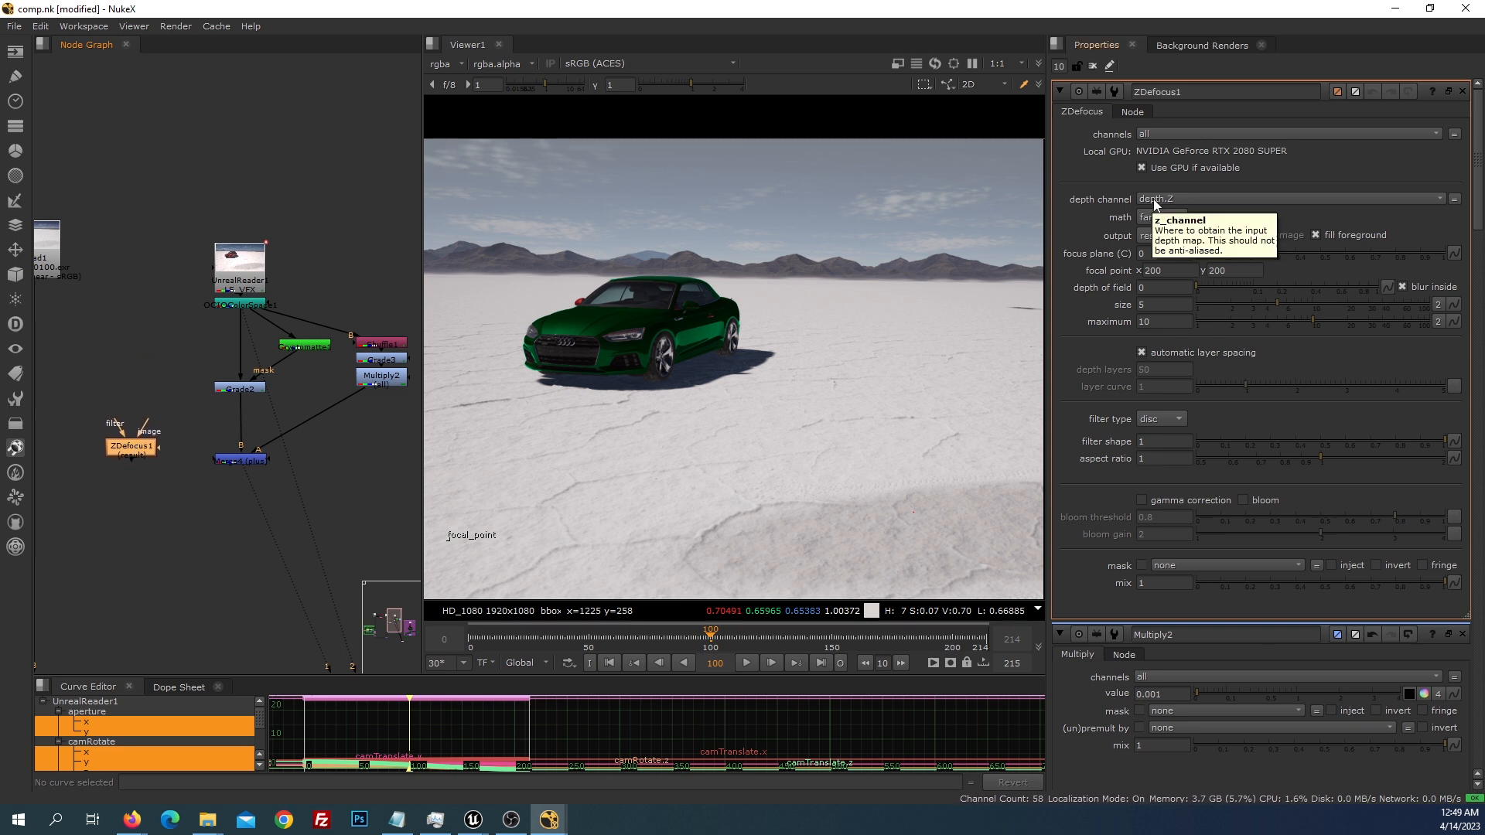
drag(132, 449, 244, 462)
drag(225, 554, 233, 536)
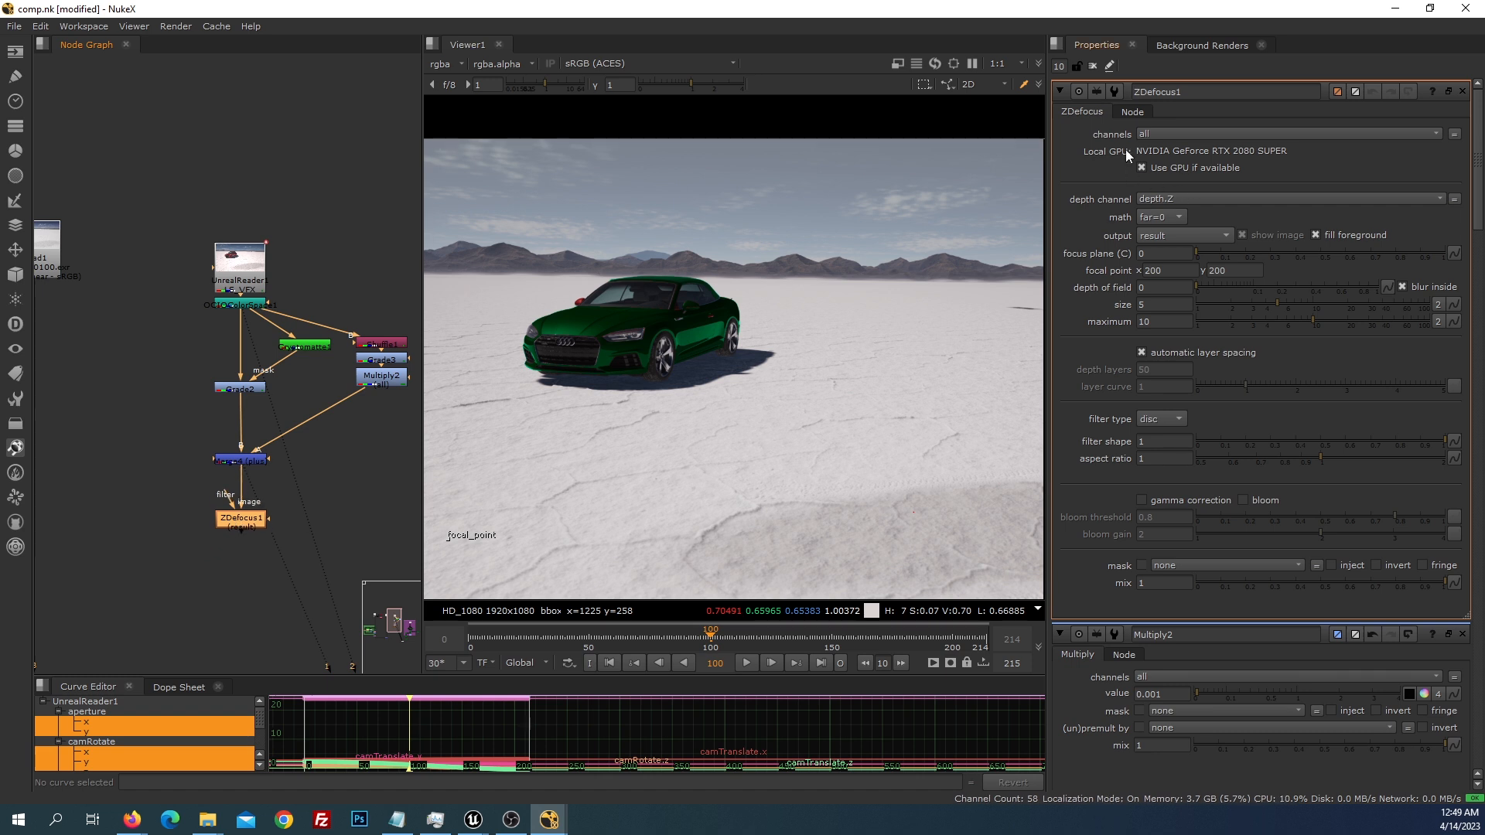
Set ZDefocus1's depth channel to WorldDepth.red and display the node in the viewer
click(1159, 198)
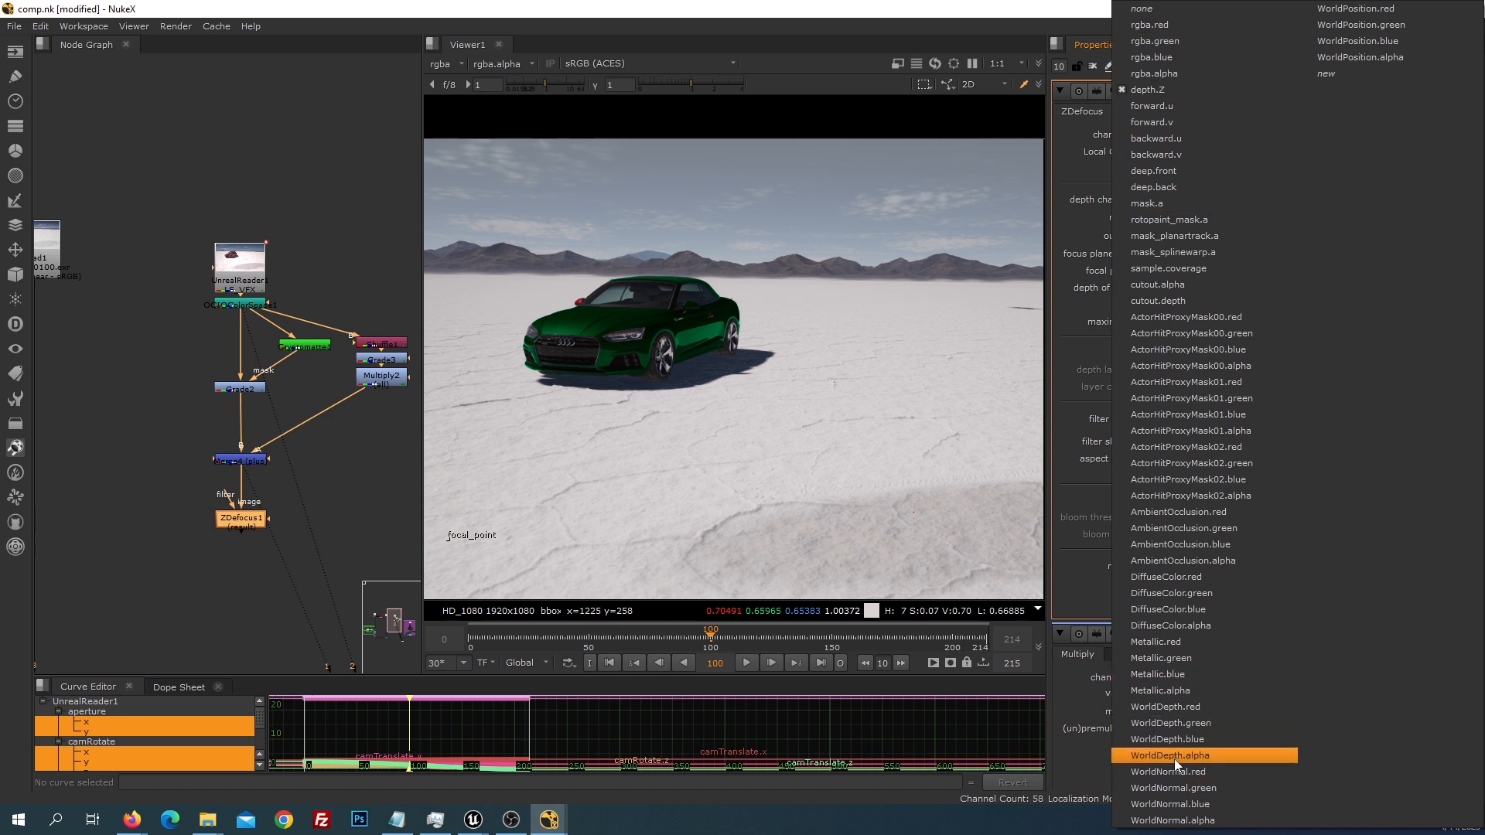
click(1162, 709)
click(251, 523)
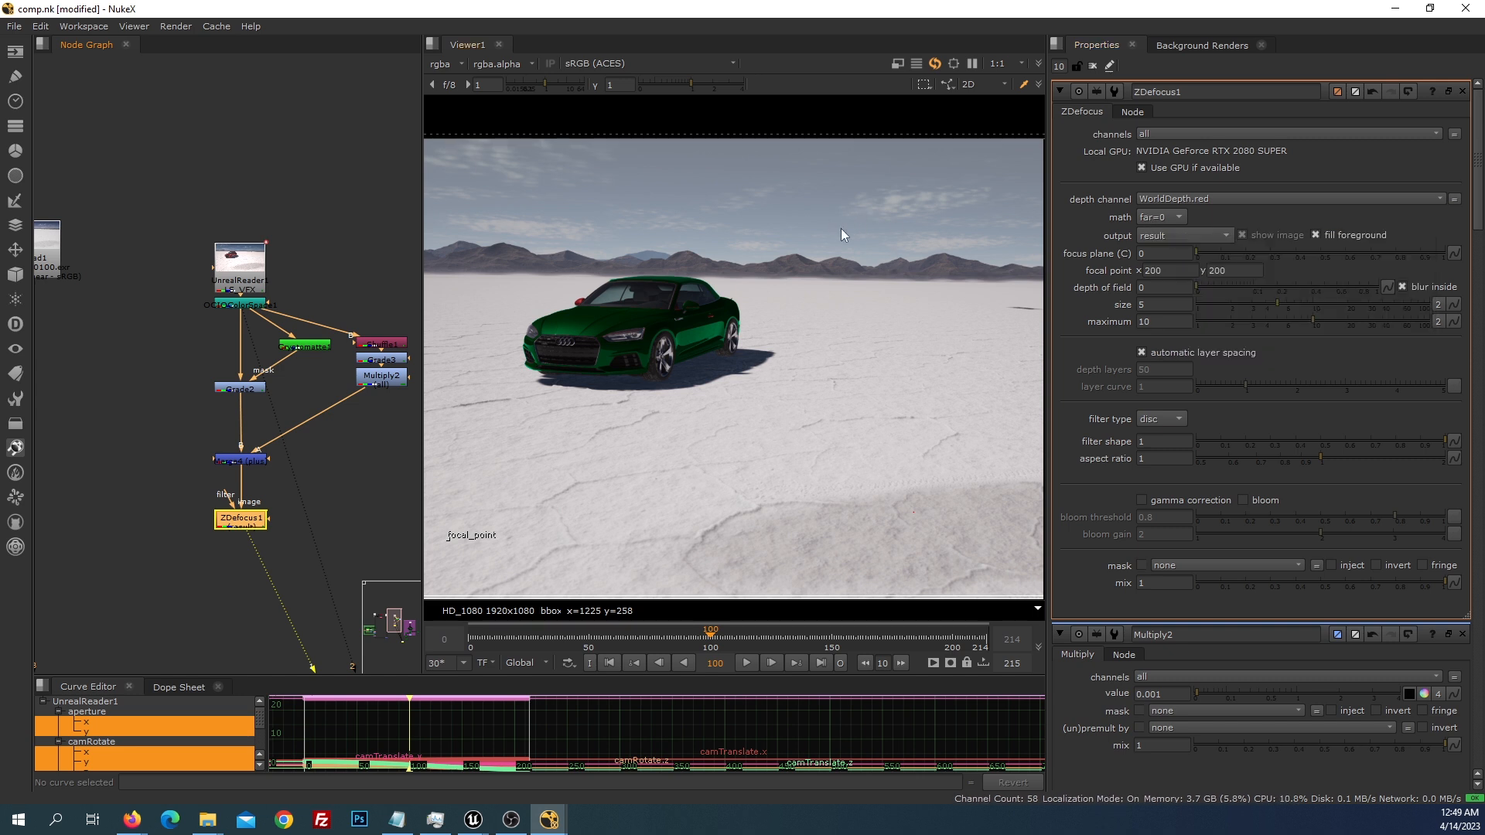
Check the raw depth in Shuffle1, set ZDefocus1's math to depth and display ZDefocus1 again
click(380, 344)
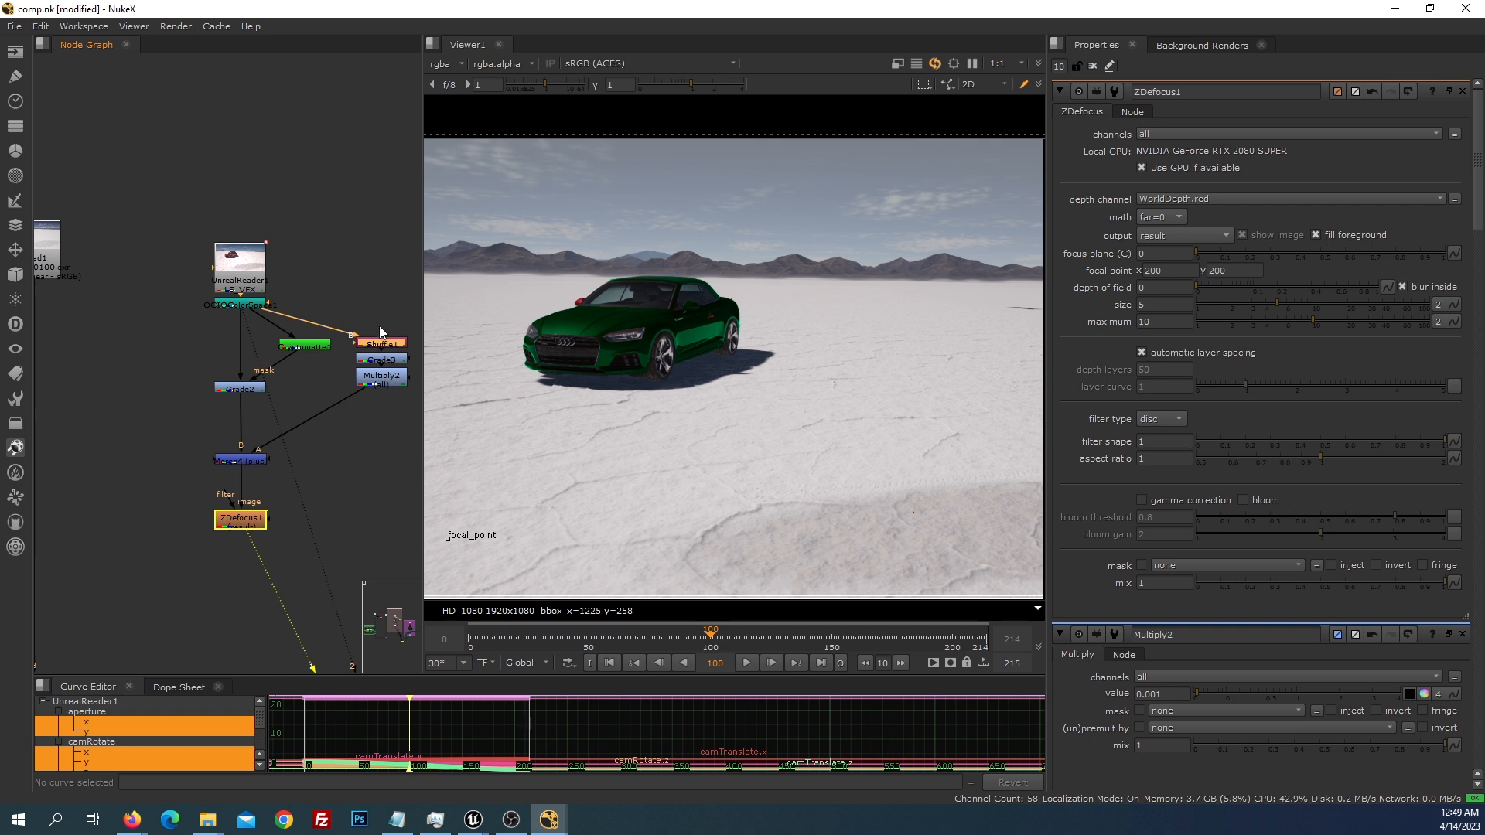
key(1)
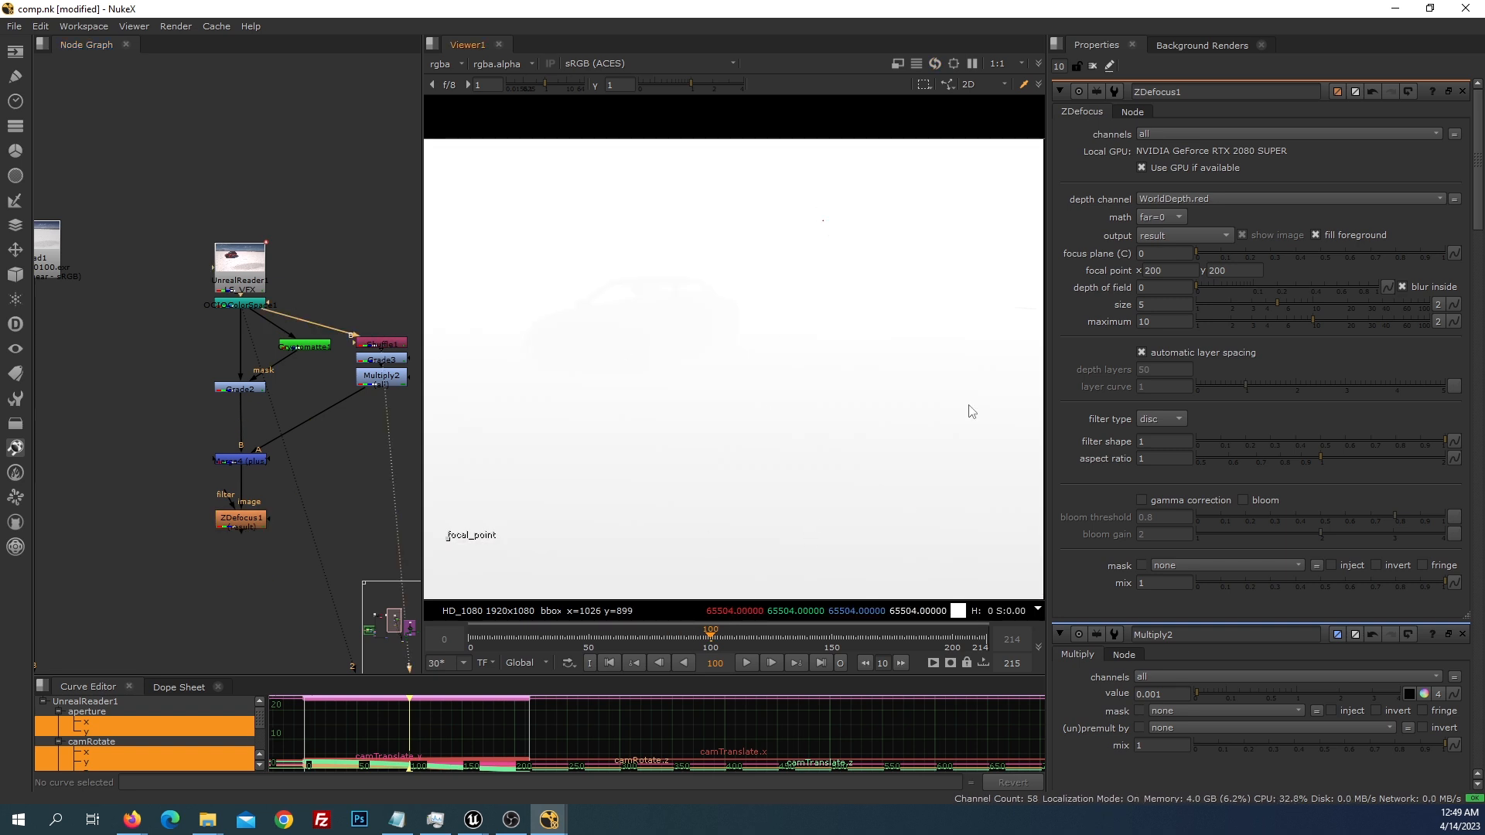
click(1153, 220)
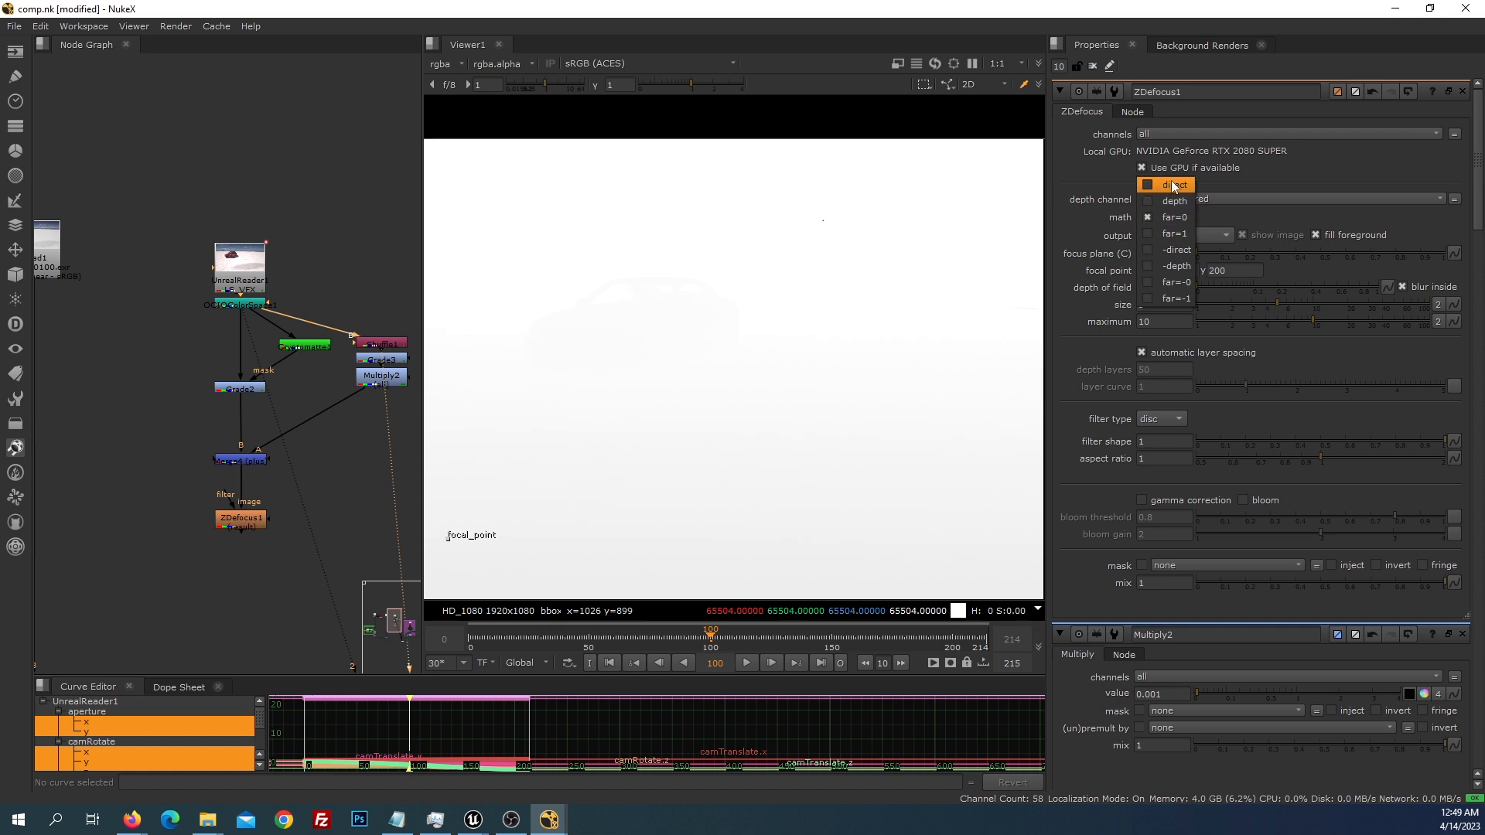
click(1172, 199)
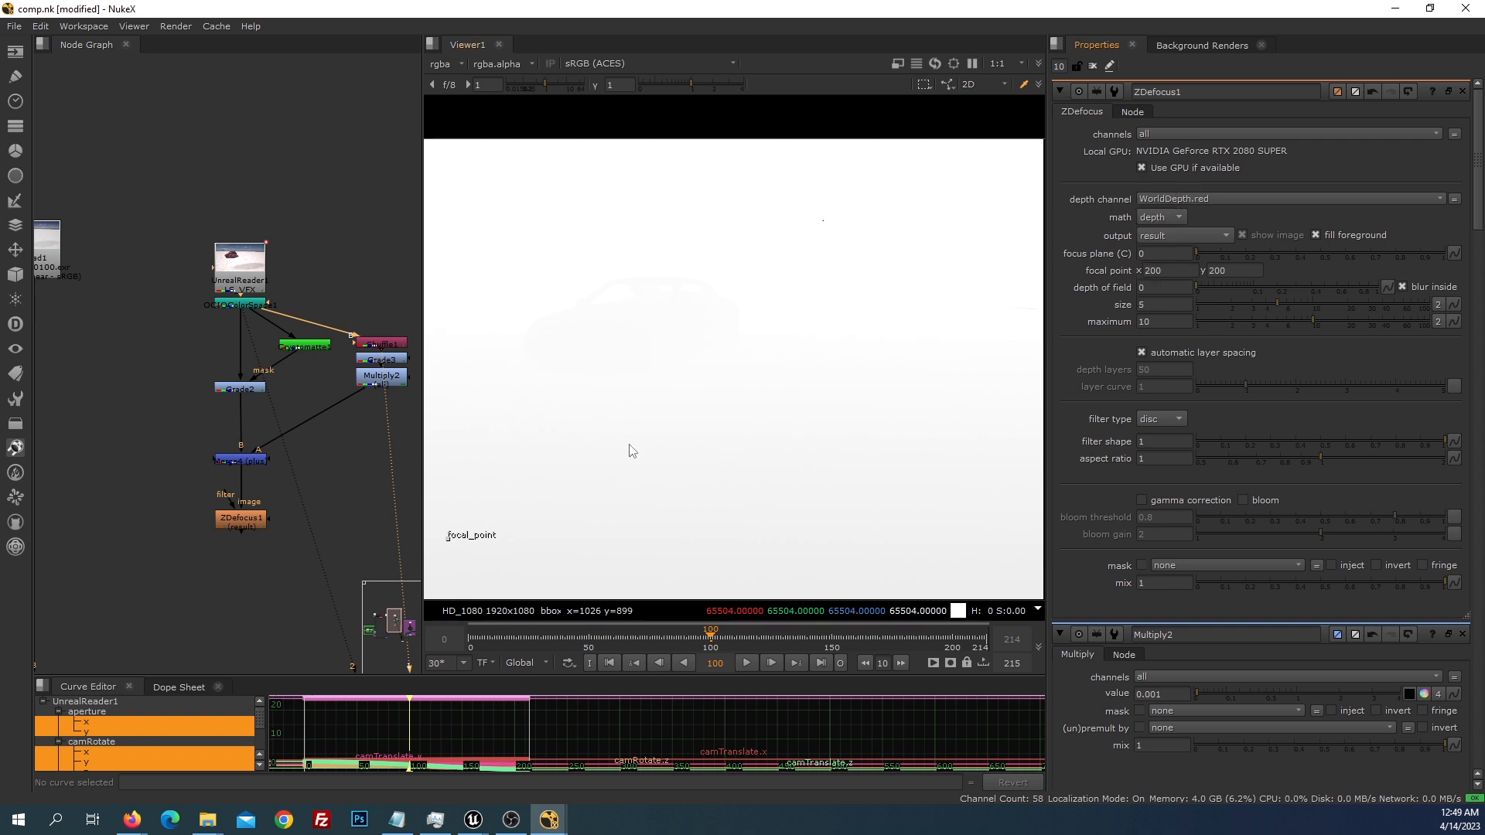
click(241, 518)
key(1)
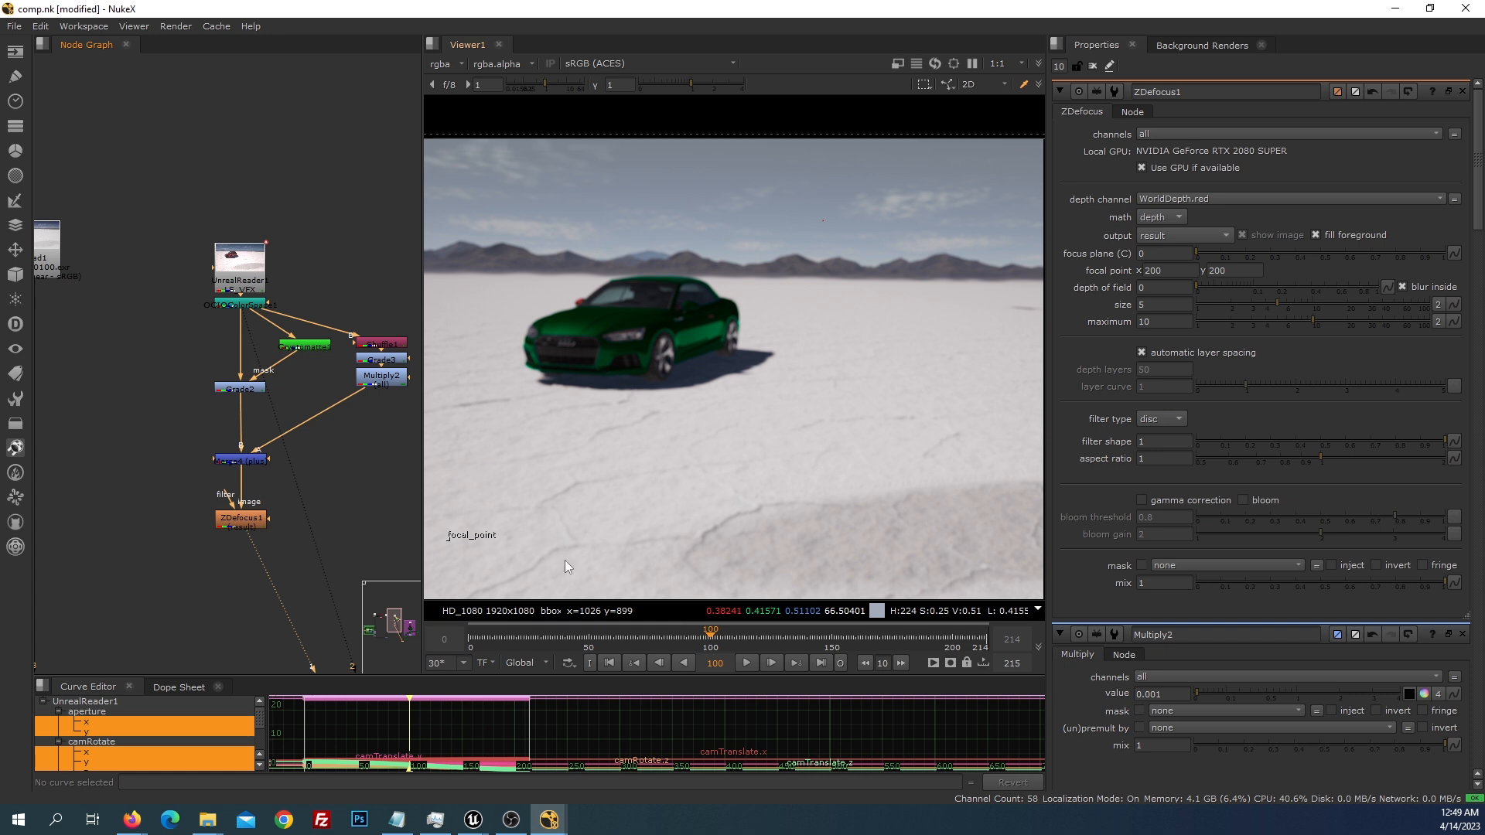
Place ZDefocus1's focal point on the front of the car at about x 625, y 613 and set its size to 20
drag(447, 540, 642, 356)
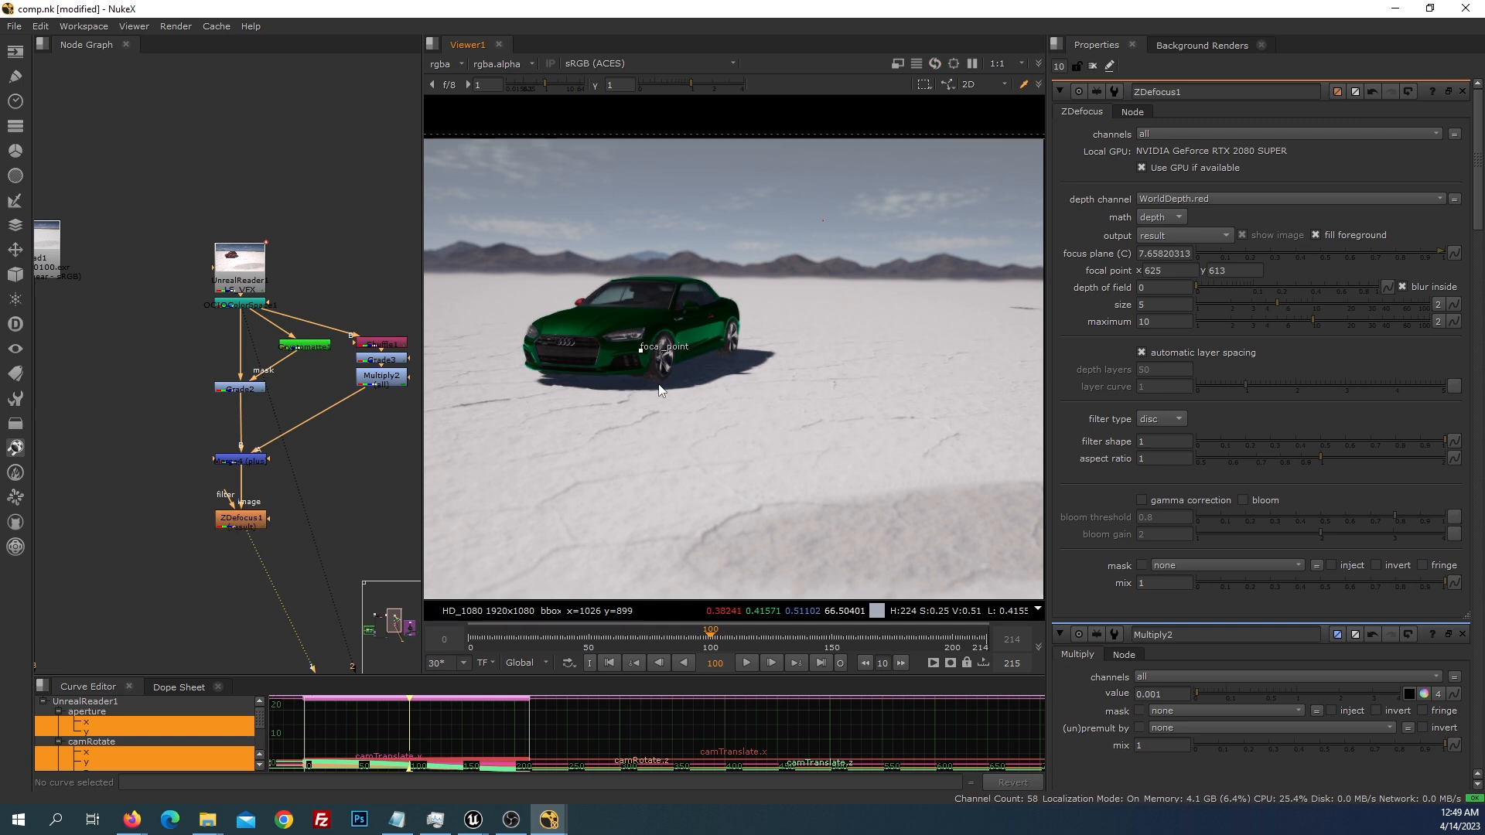
click(249, 524)
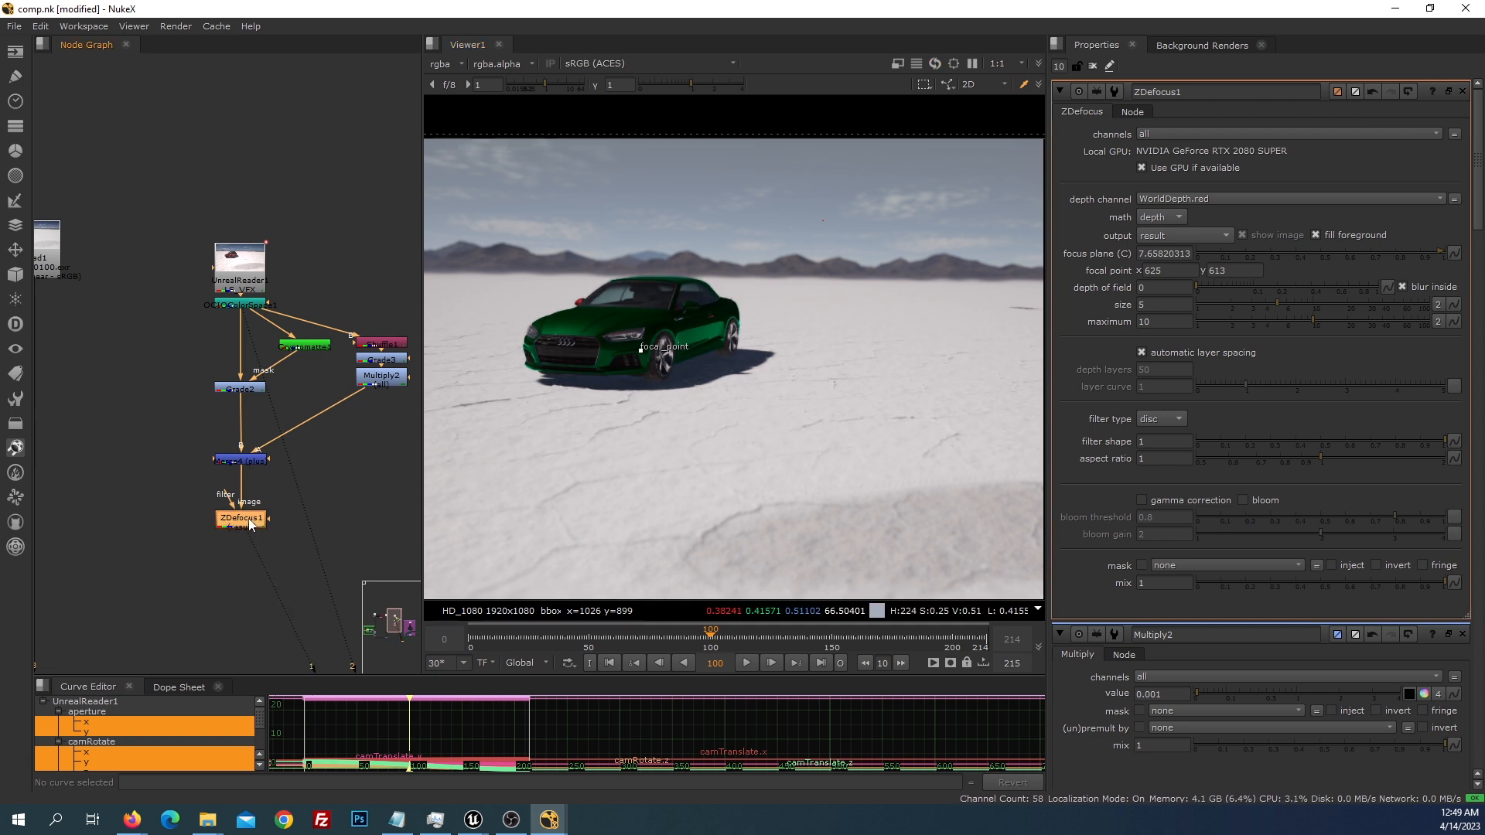
key(d)
click(1159, 310)
text(20)
key(Return)
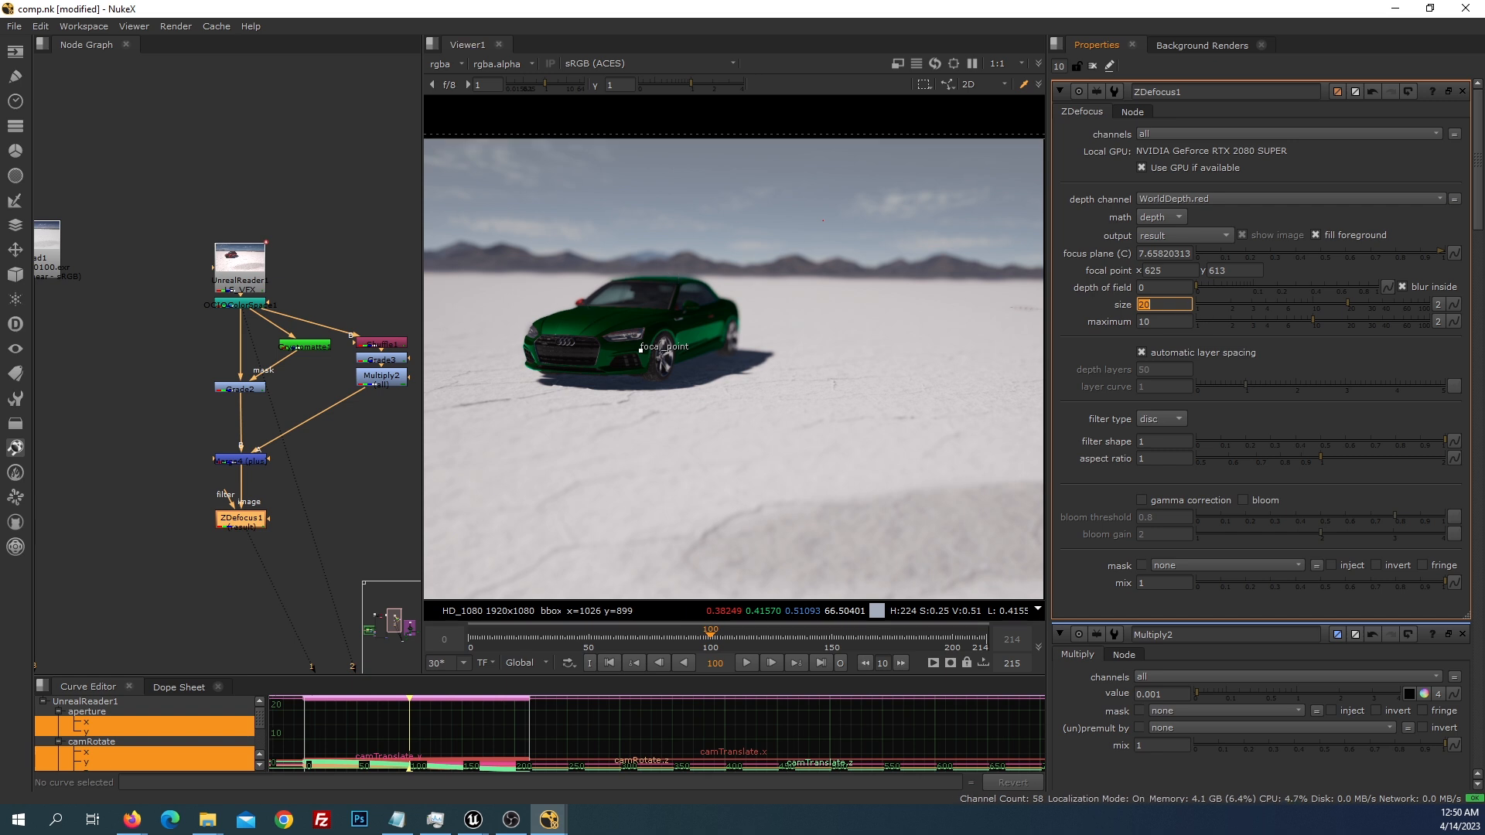
Open the camera data settings of the UnrealReader1 node
key(alt+Tab)
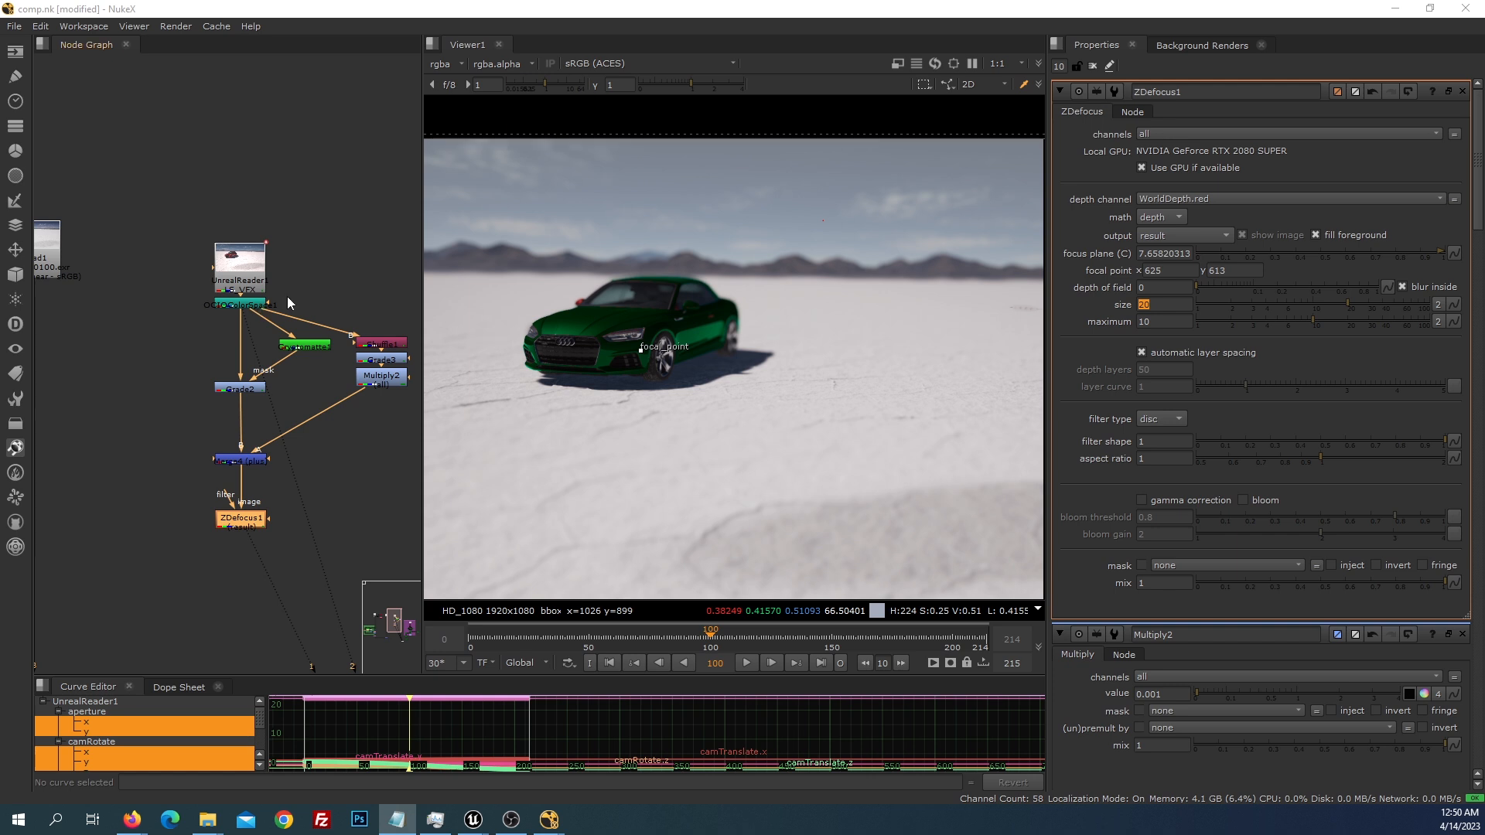
scroll(308, 268, down, 2)
middle_drag(285, 269, 241, 272)
double_click(229, 279)
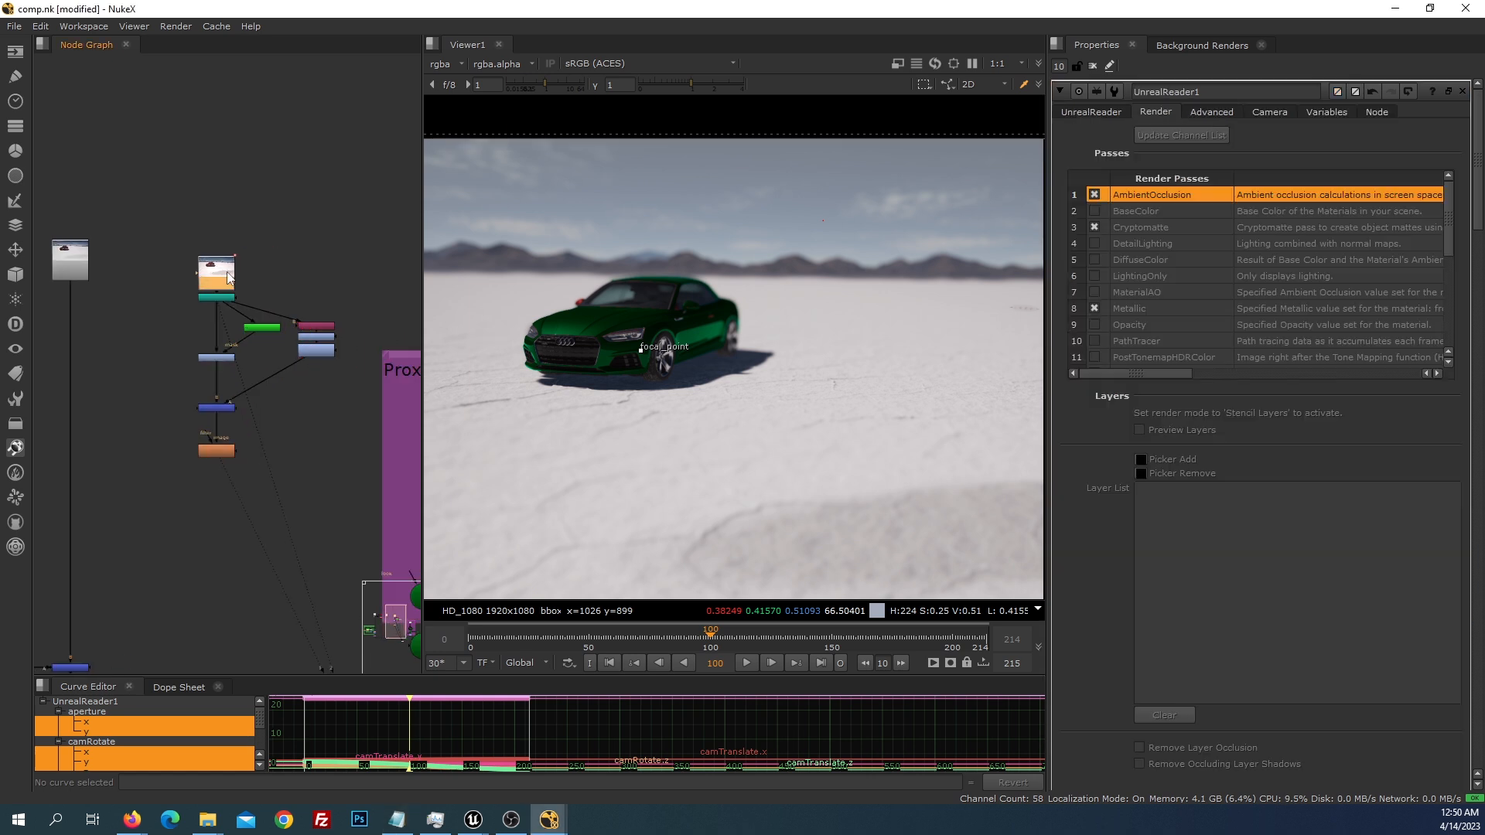
click(1269, 113)
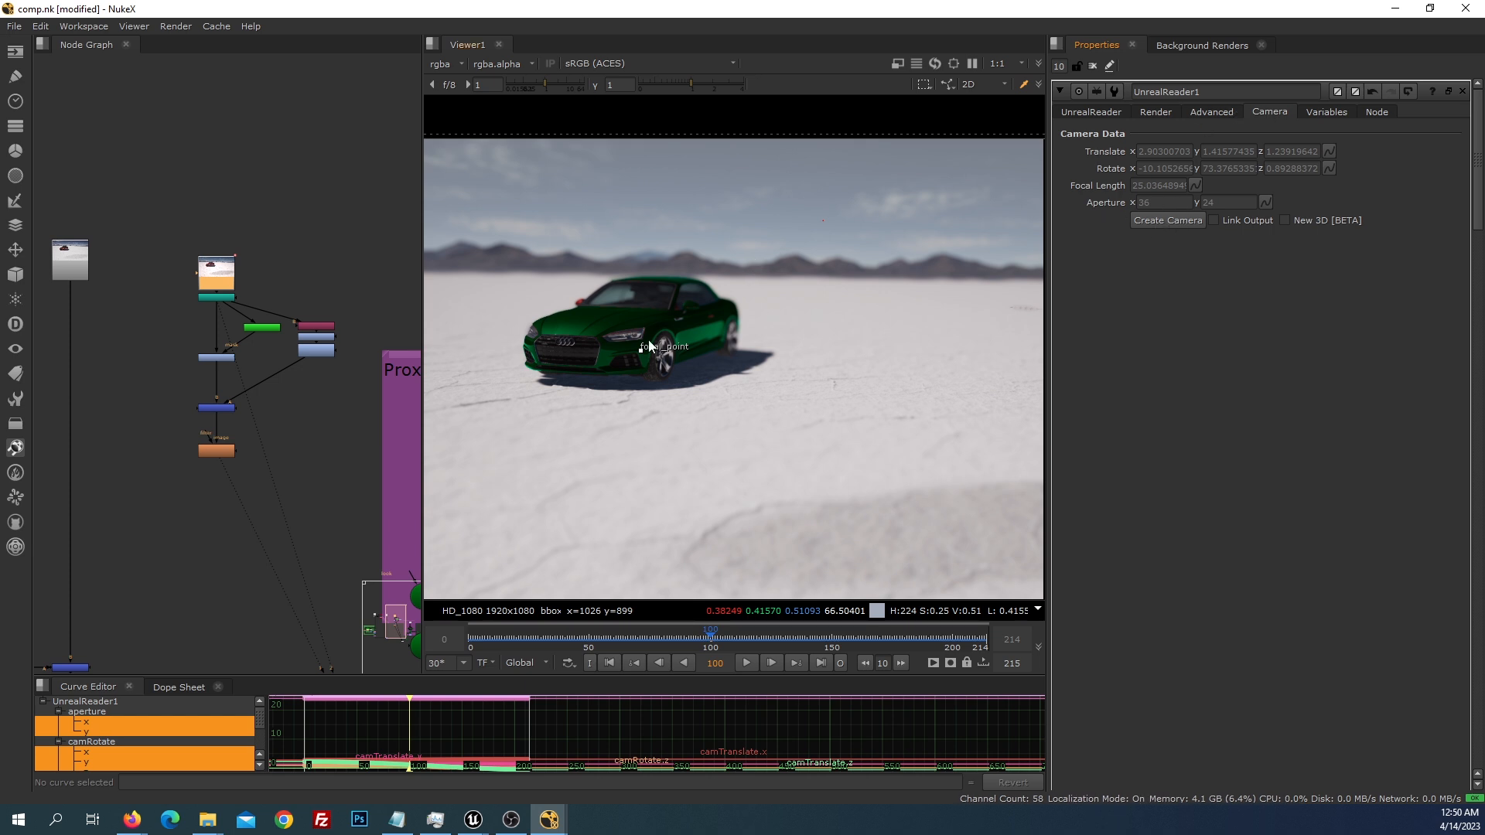
Switch to Unreal Editor, scrub through the LS_VFX sequence to review its camera move and return to NukeX
mouse_move(474, 819)
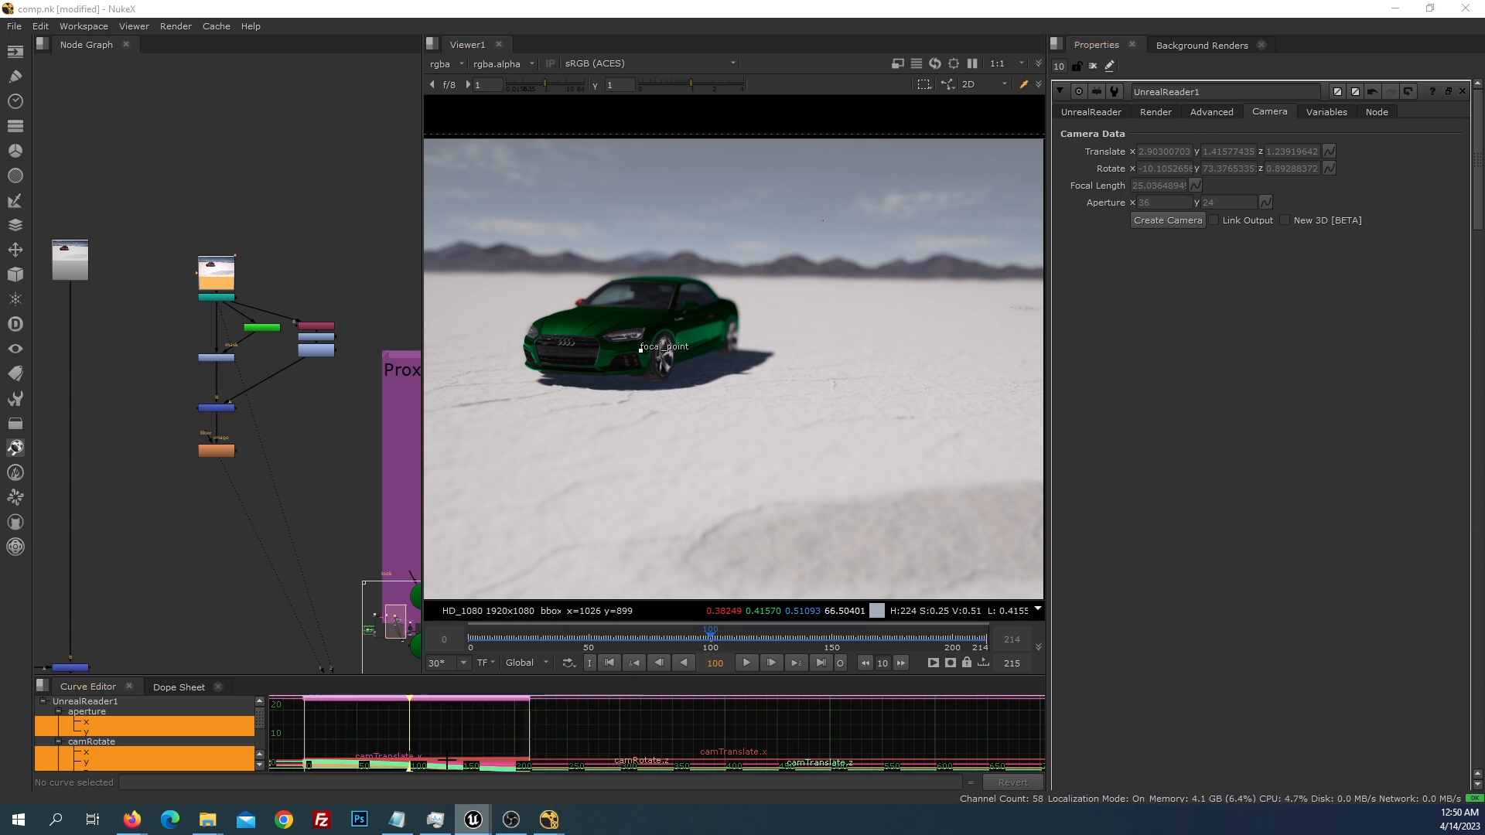
click(339, 703)
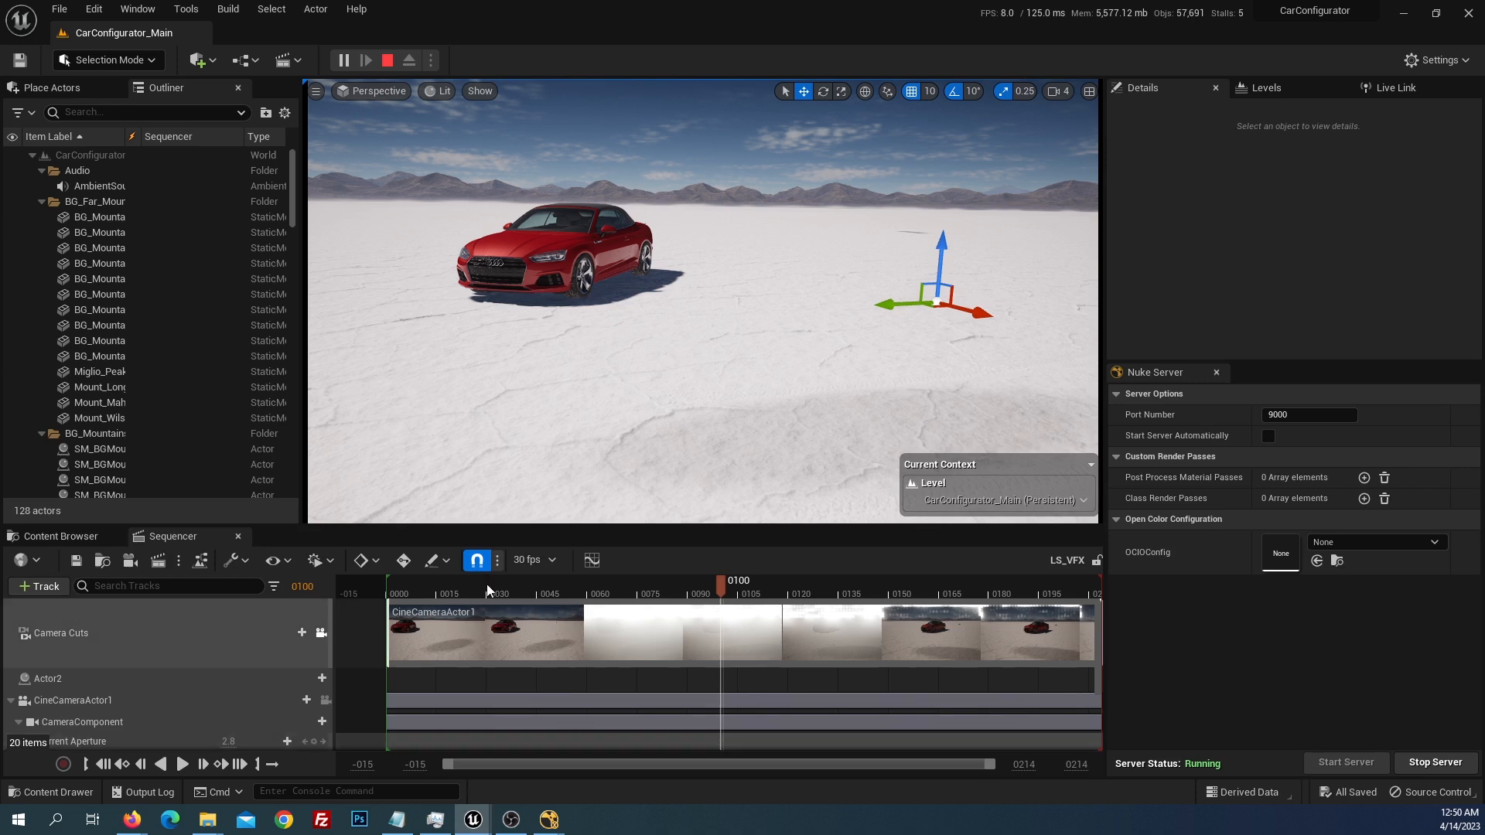
key(Escape)
drag(487, 587, 784, 596)
key(alt+Tab)
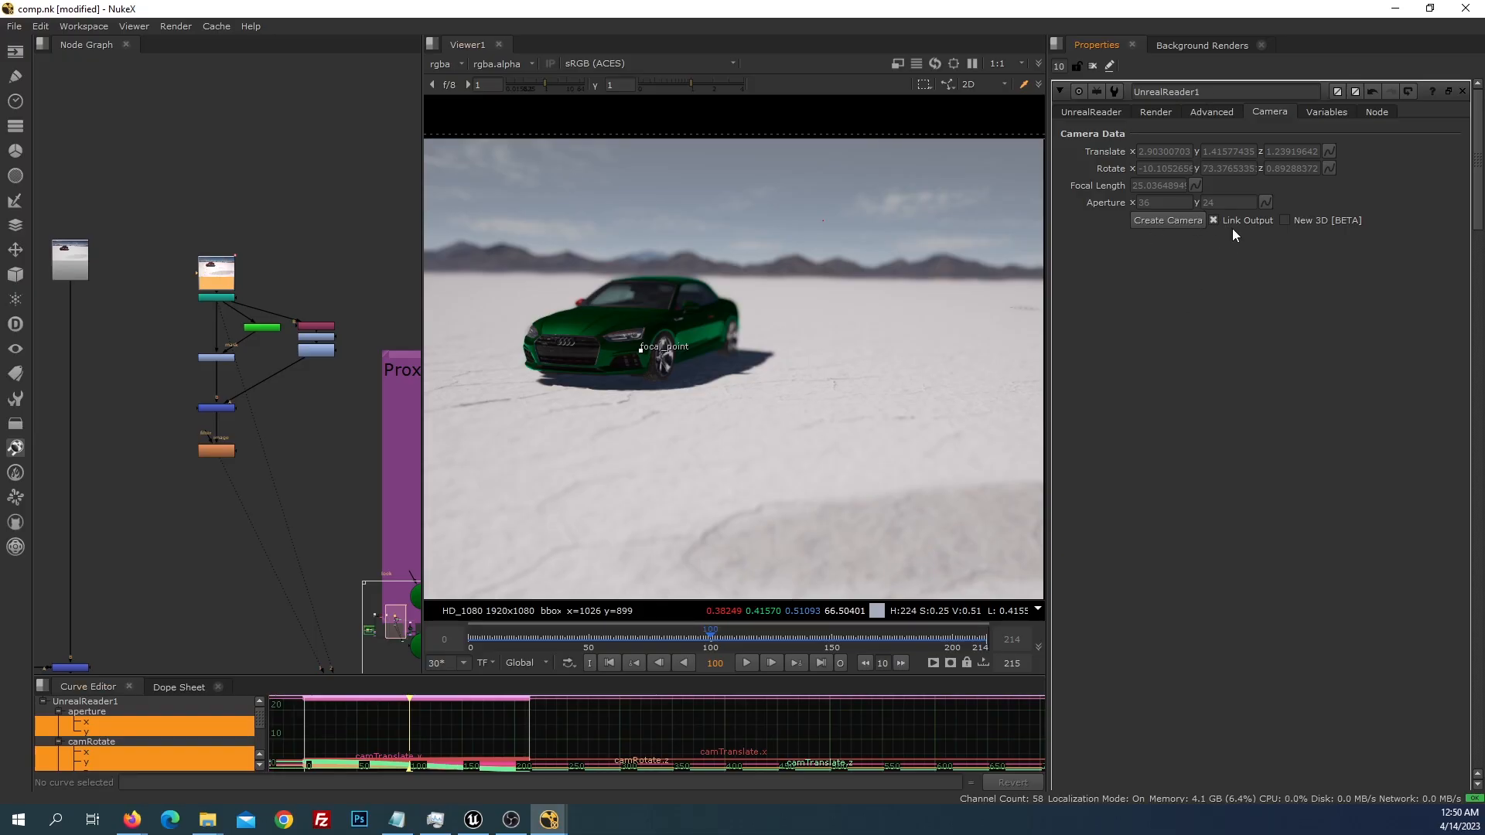
Create a camera from UnrealReader1 with Link Output enabled and place the new node beside the reader
click(1157, 219)
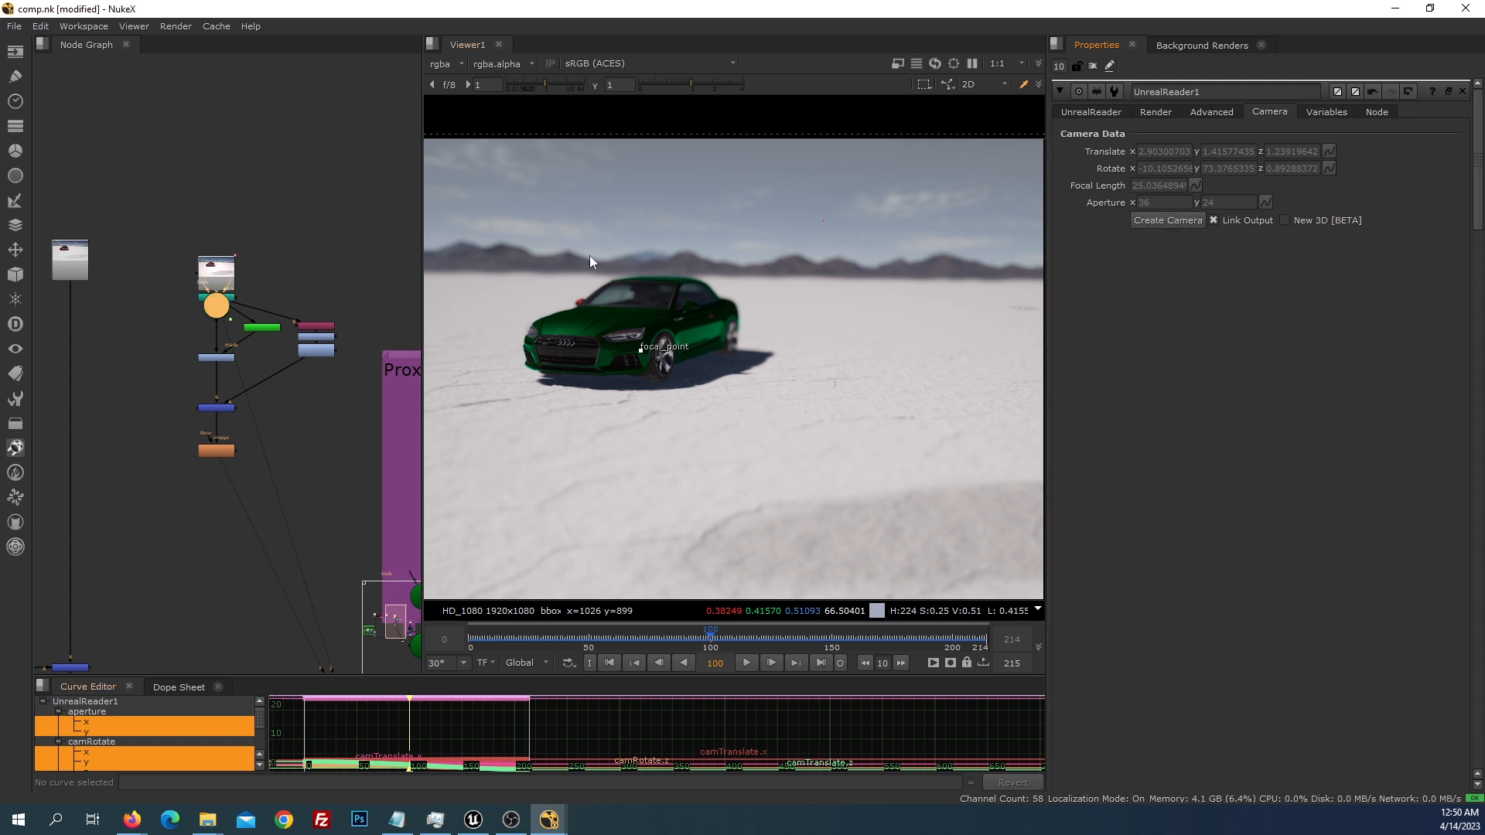
scroll(212, 320, up, 3)
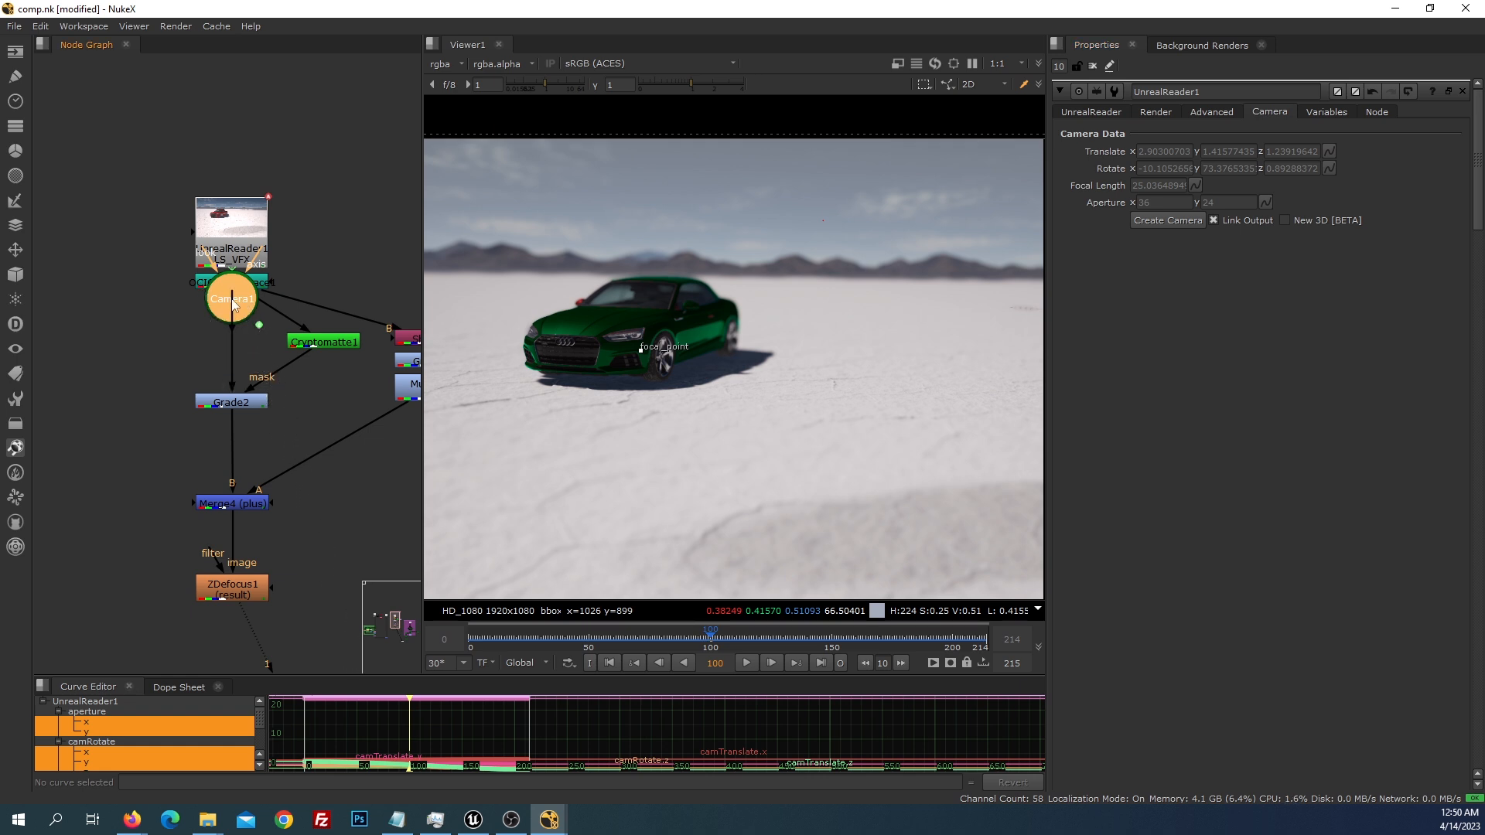
drag(213, 310, 369, 224)
Display Camera1 in the 3D viewer and play back the timeline to review its imported animation
key(1)
scroll(837, 332, down, 4)
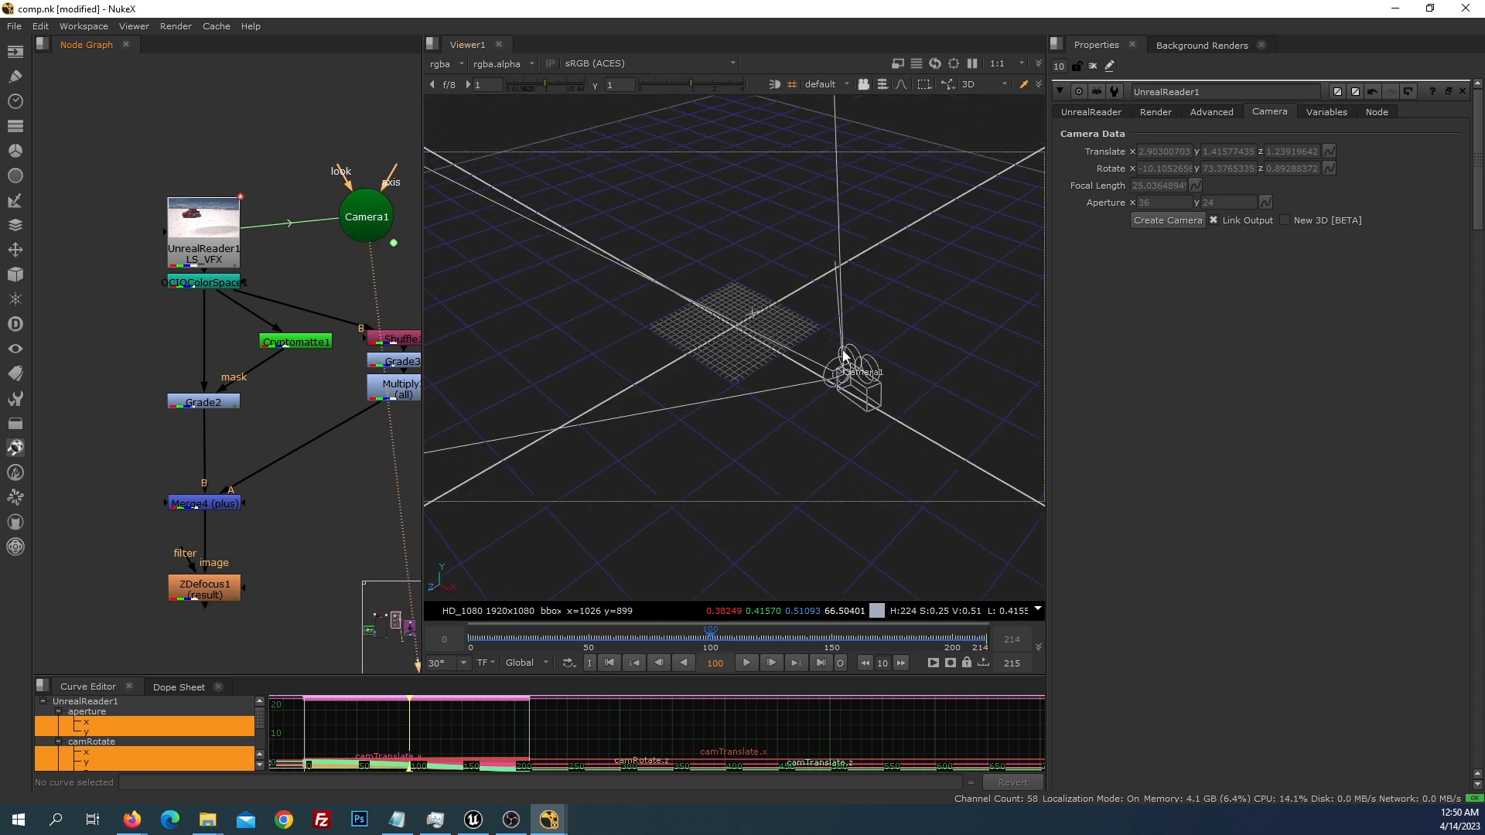
click(629, 636)
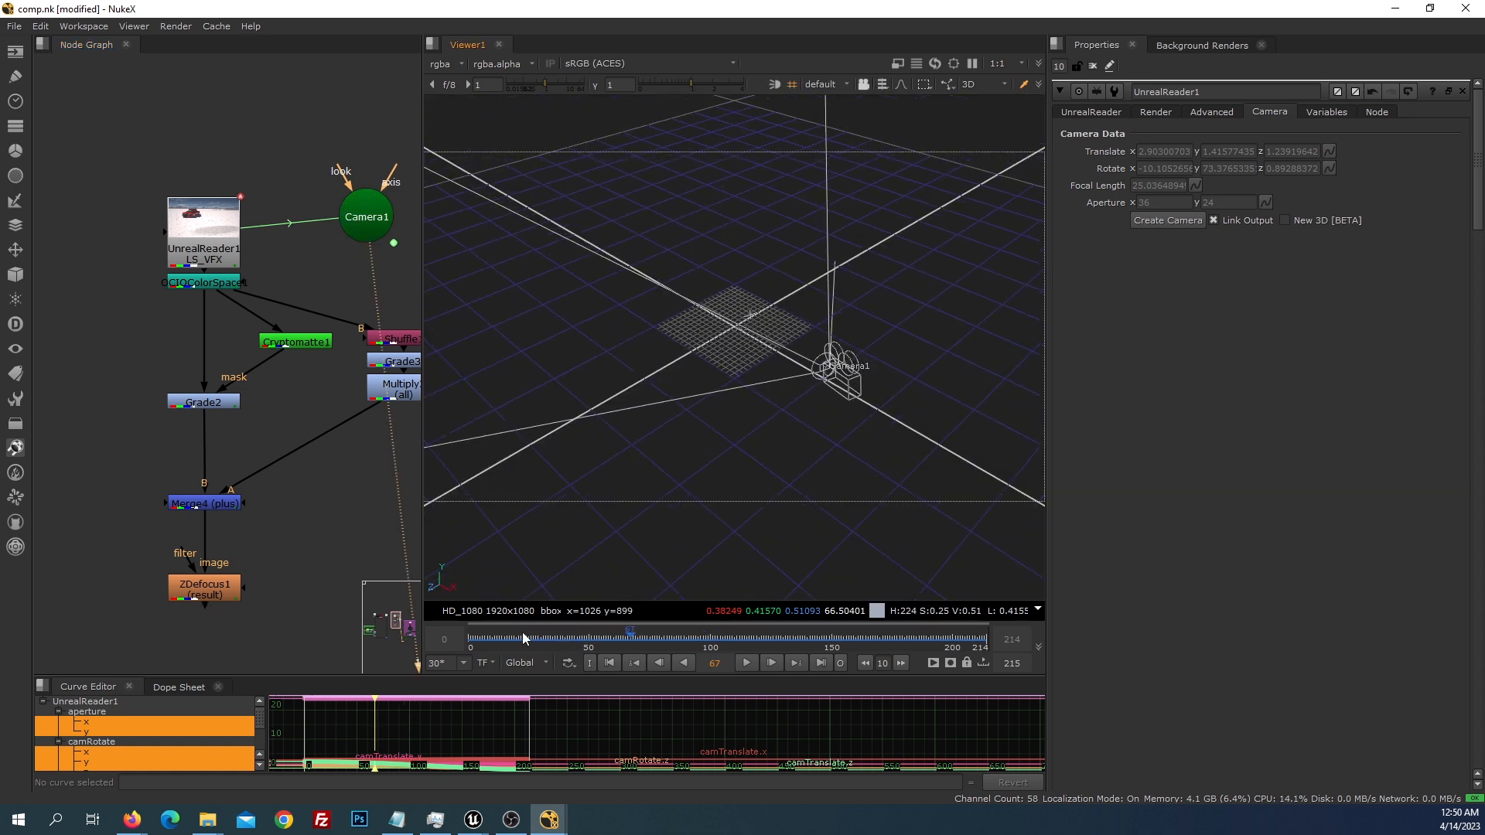
key(l)
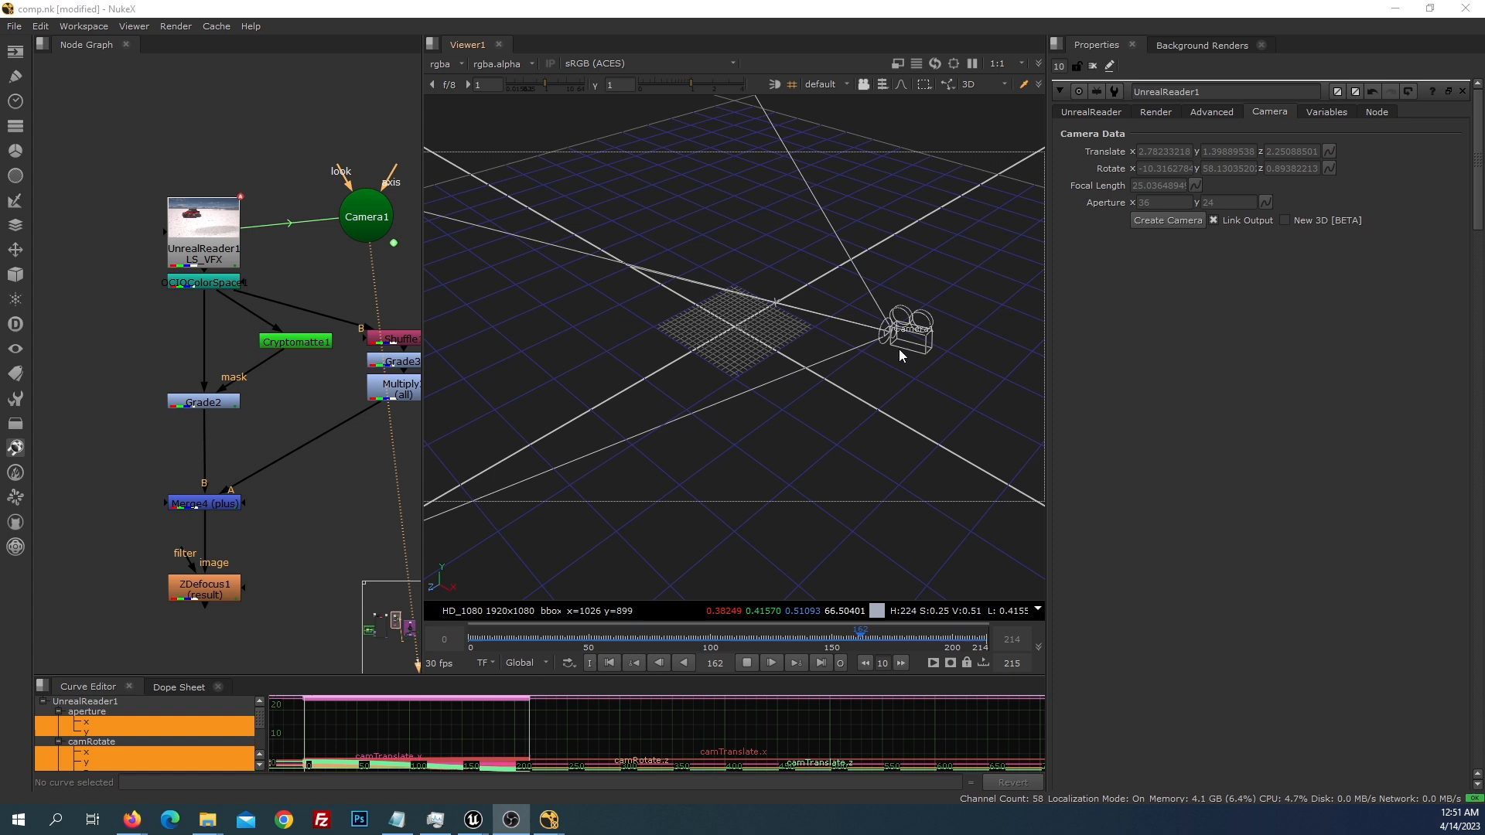
click(746, 663)
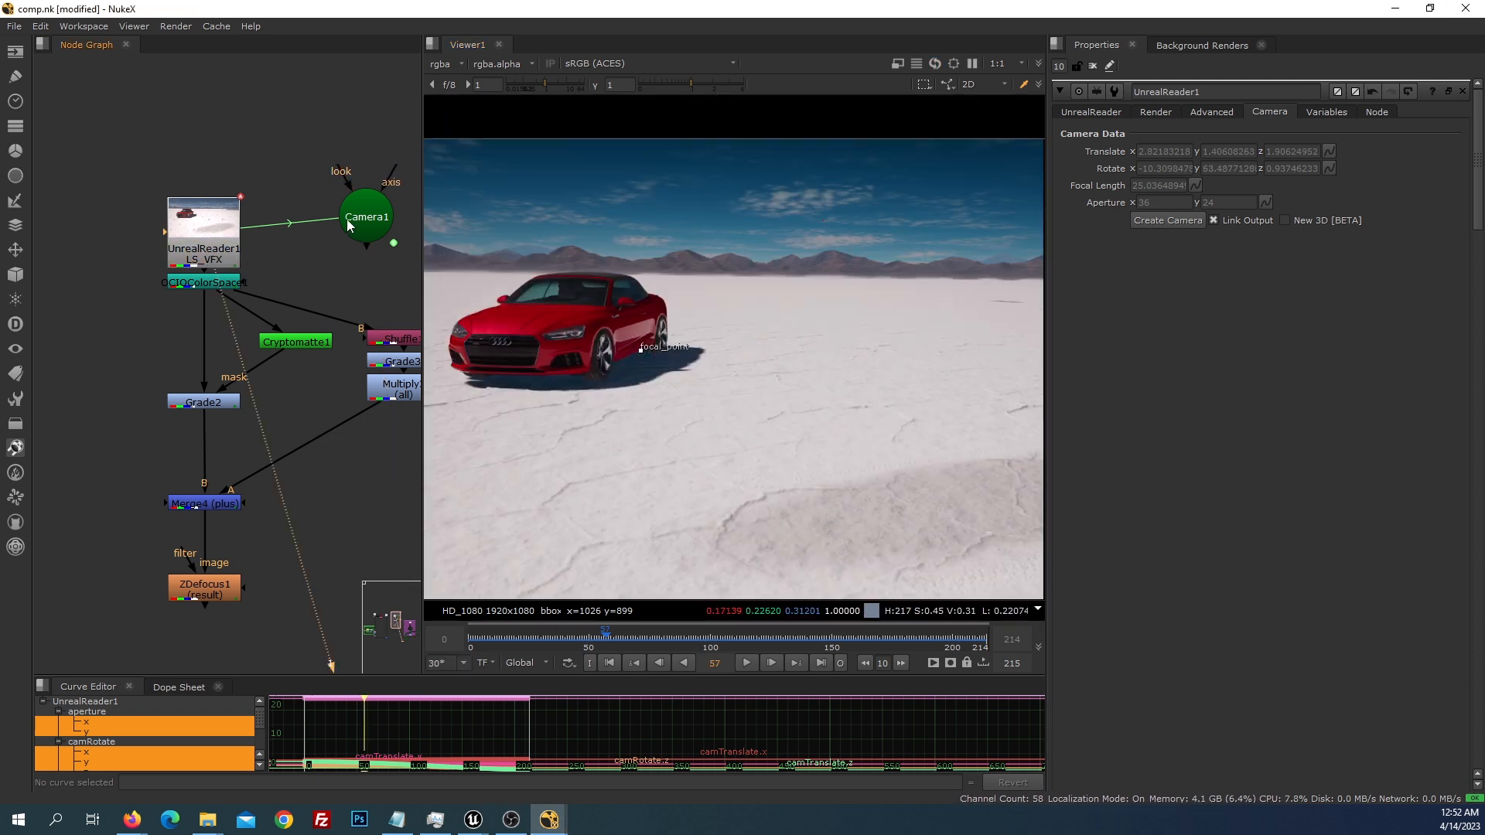
Make room around UnrealReader1, add a new Camera [3D] node and connect the reader's Camera input to it
drag(354, 221, 366, 174)
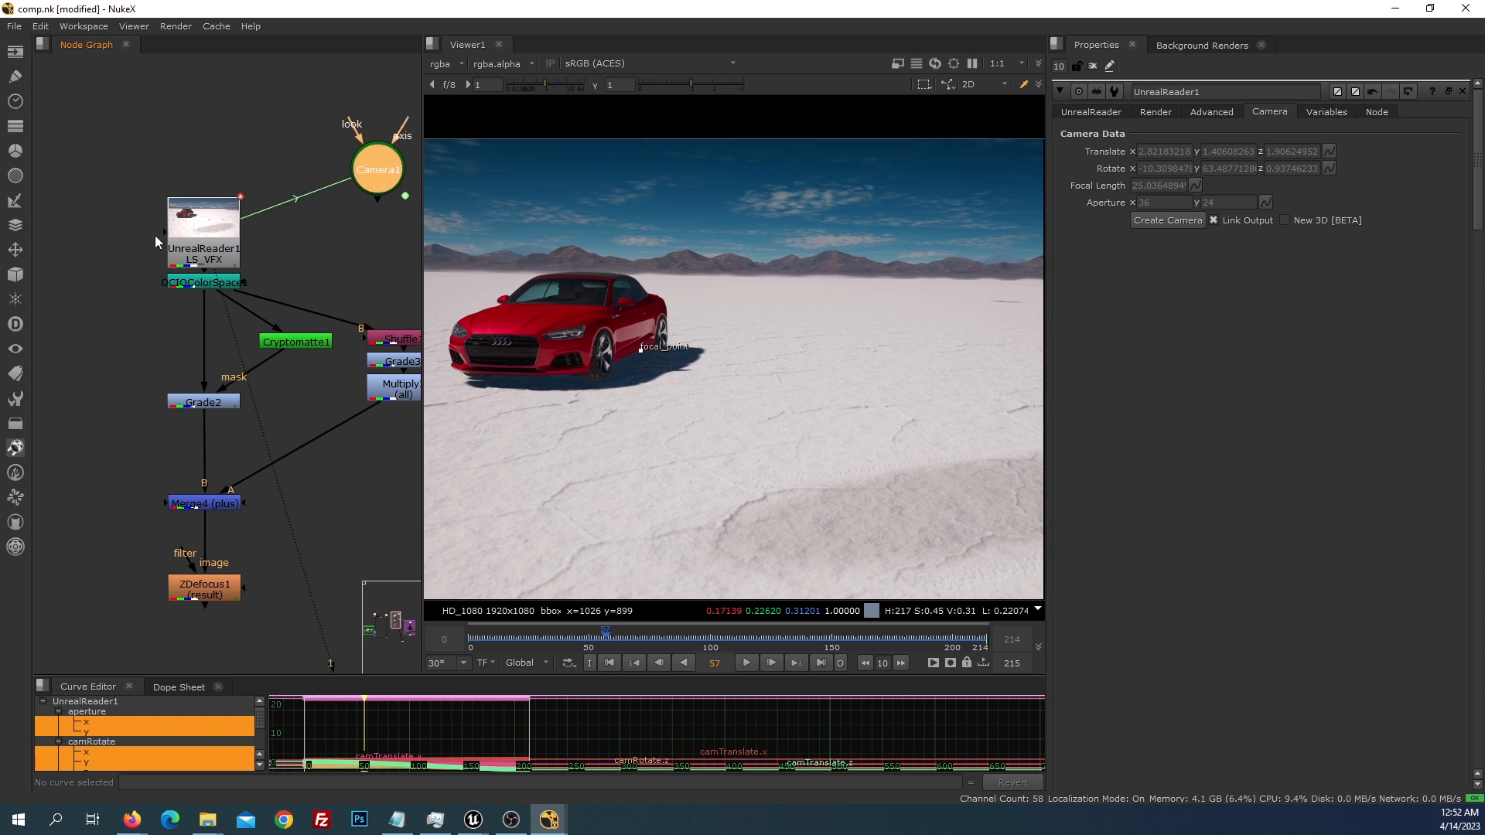
drag(125, 241, 105, 161)
middle_drag(204, 211, 254, 322)
click(208, 222)
key(Tab)
text(cam)
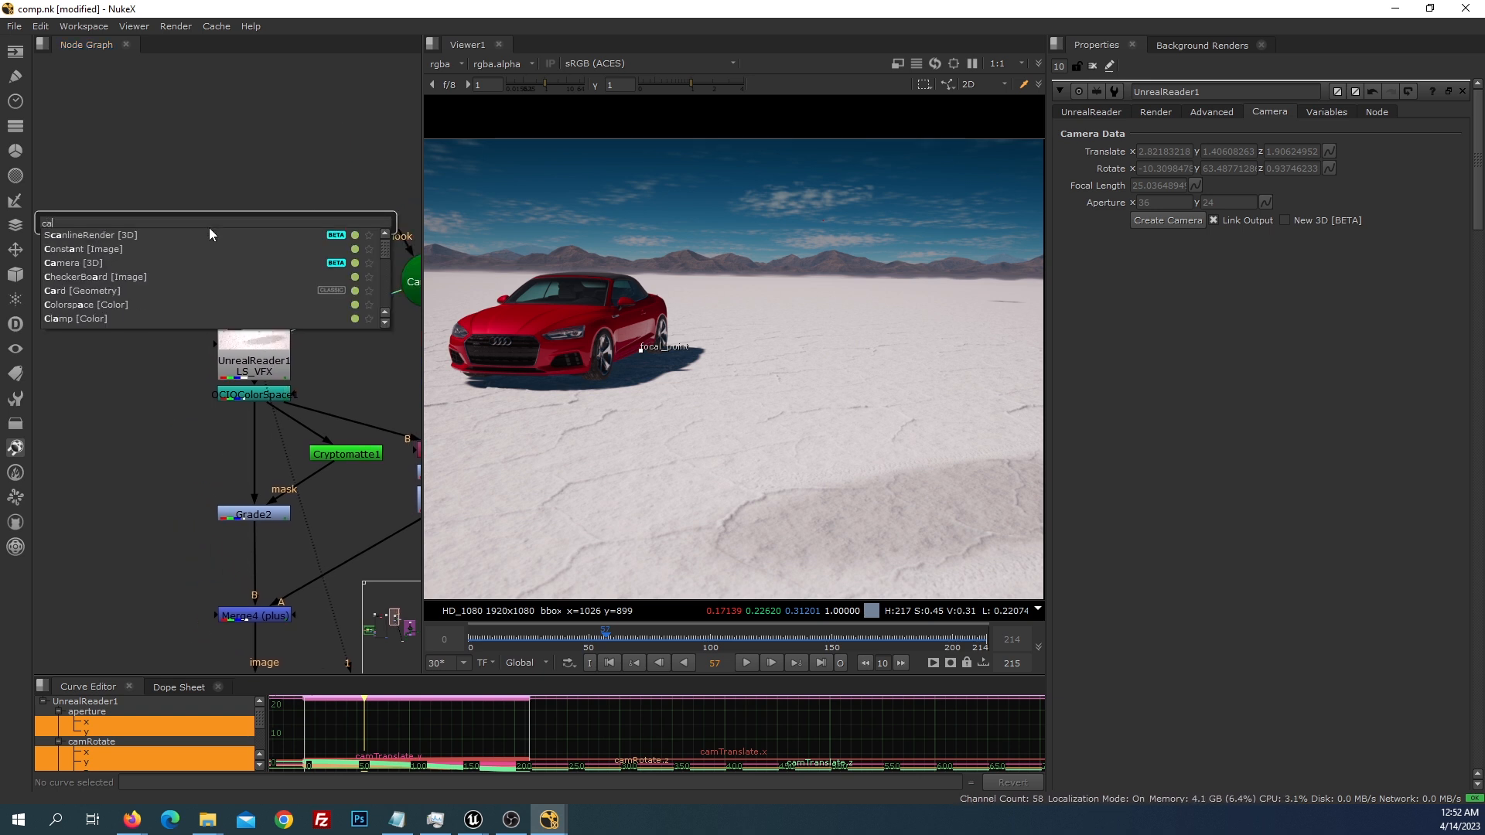
click(105, 235)
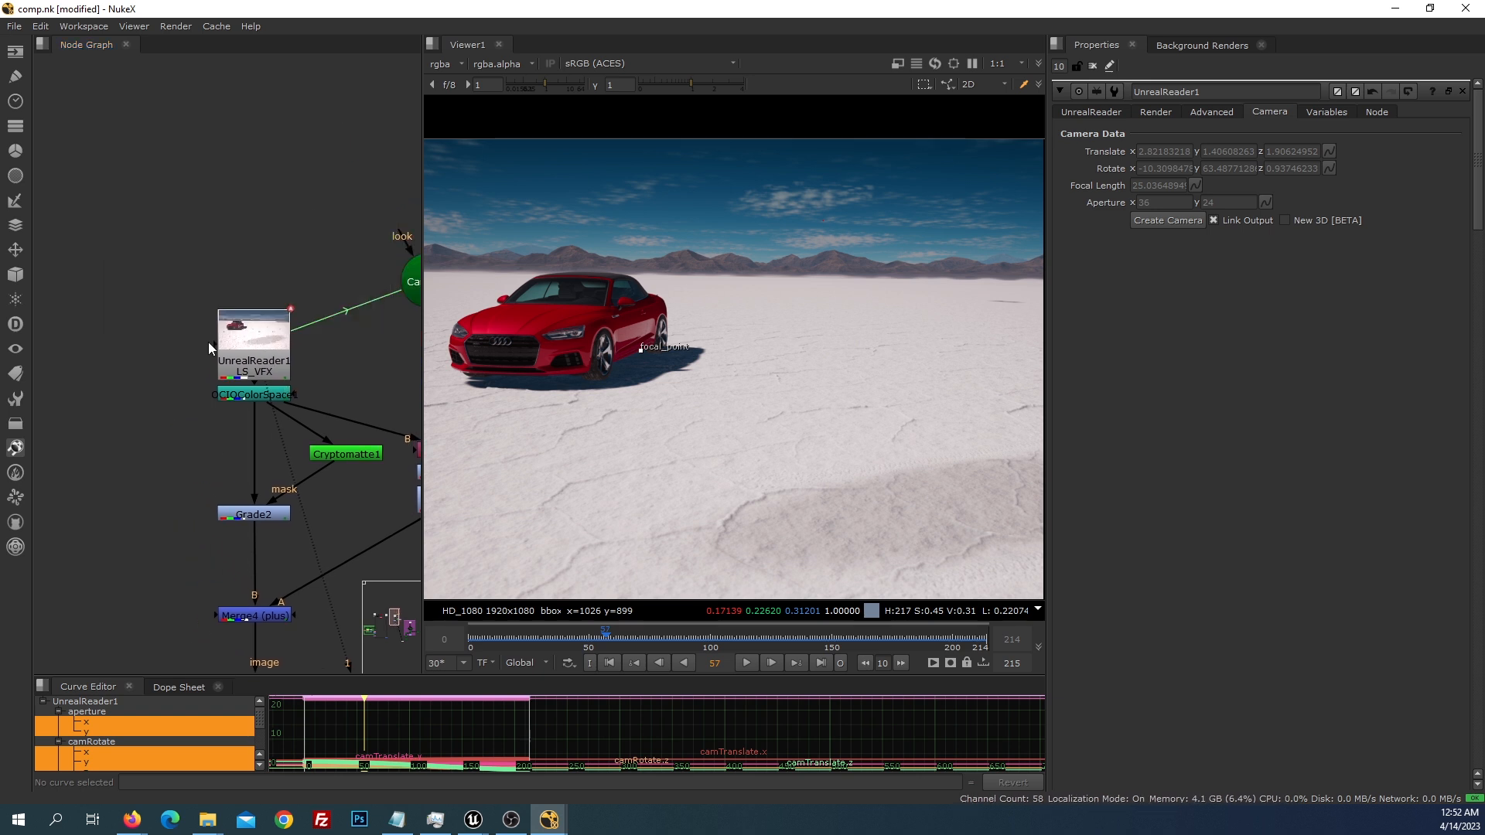
drag(212, 345, 198, 222)
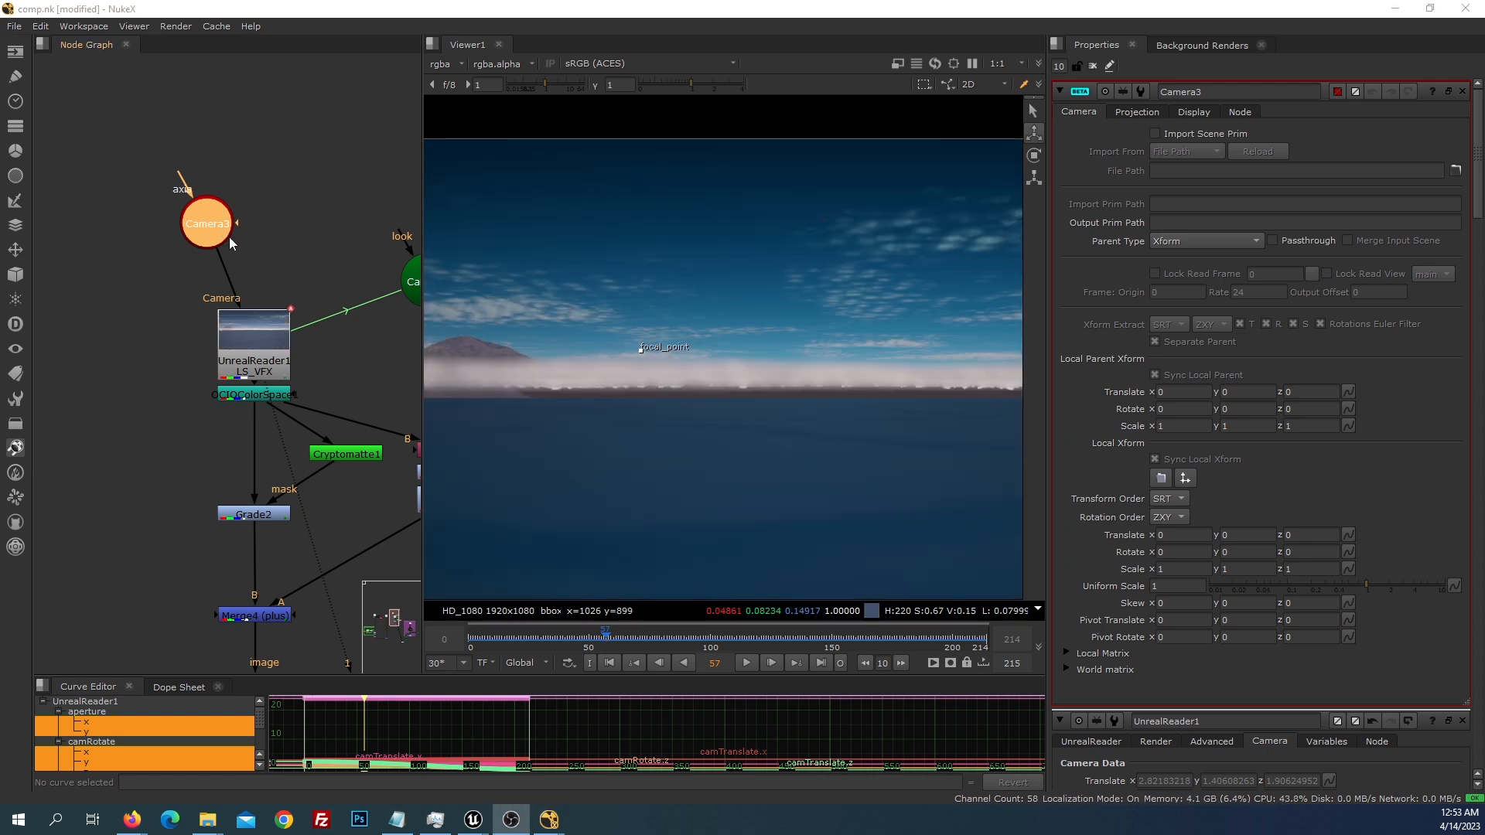
Detach the new unlinked camera from UnrealReader1 and delete it
drag(205, 245, 156, 268)
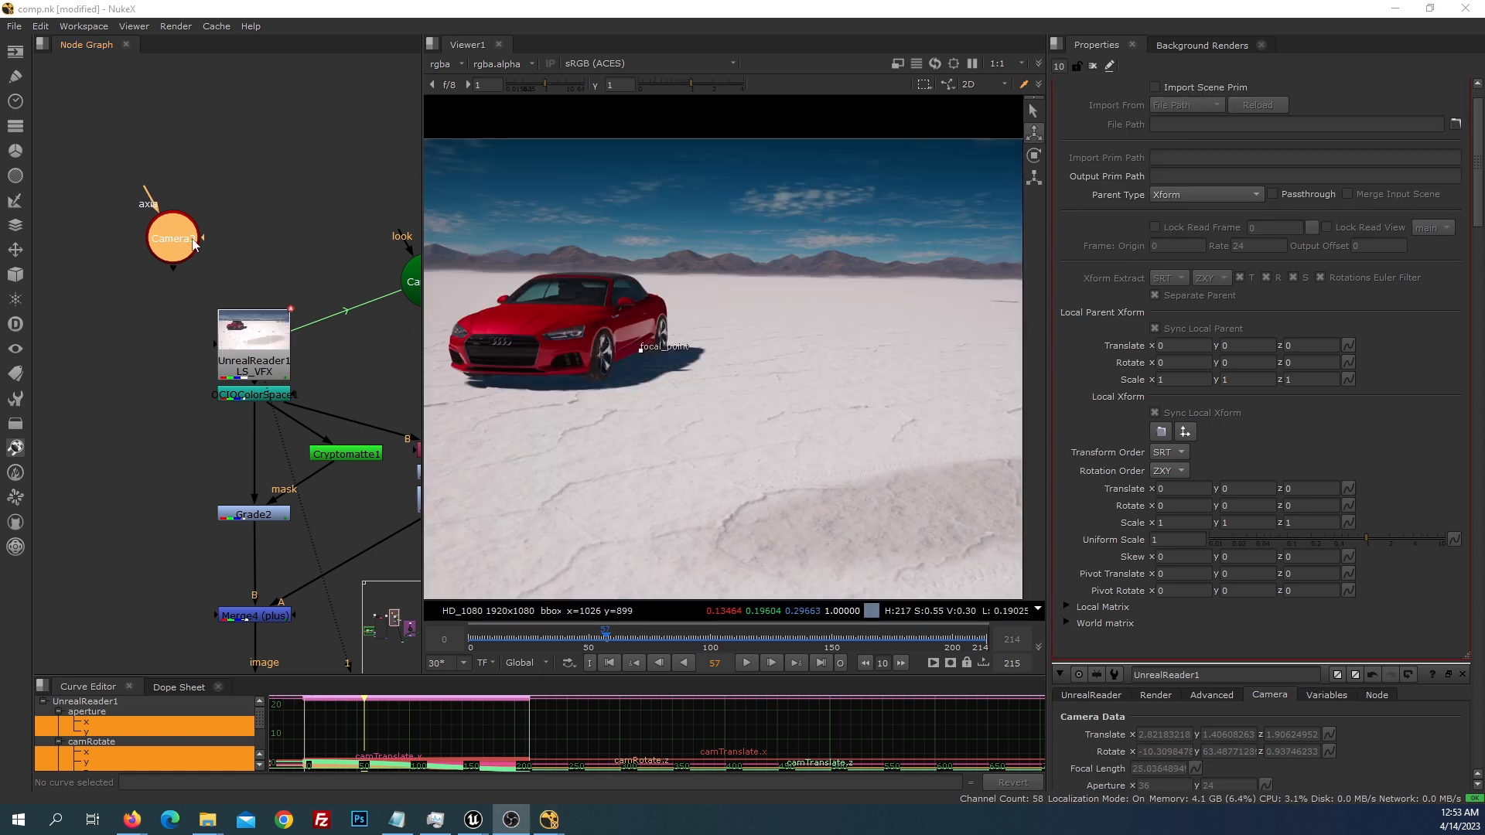
click(191, 238)
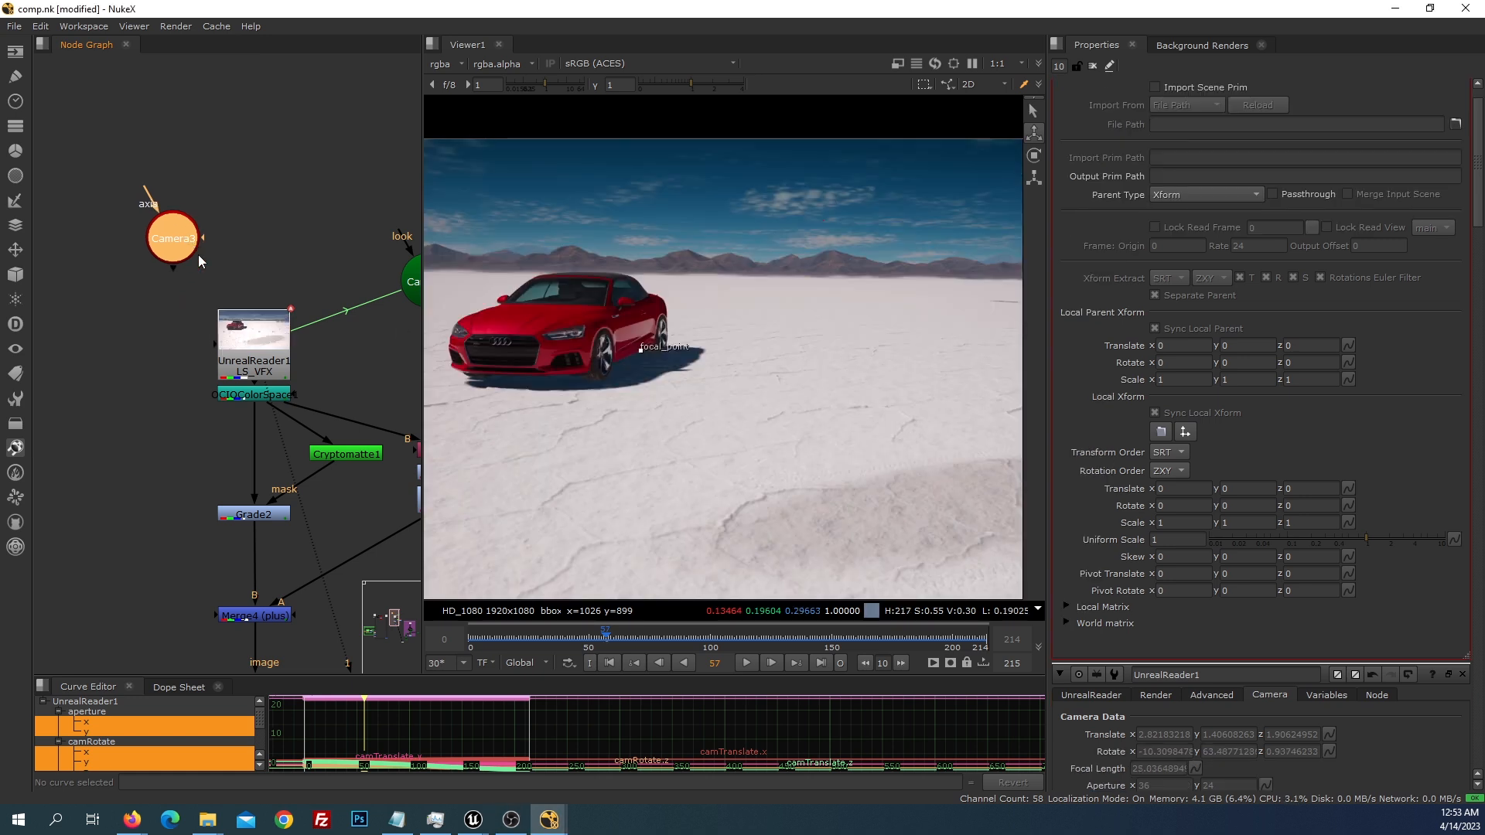
key(Delete)
Connect UnrealReader1's Camera input to Camera1 and place the camera directly above the reader
drag(408, 278, 92, 215)
drag(215, 347, 130, 232)
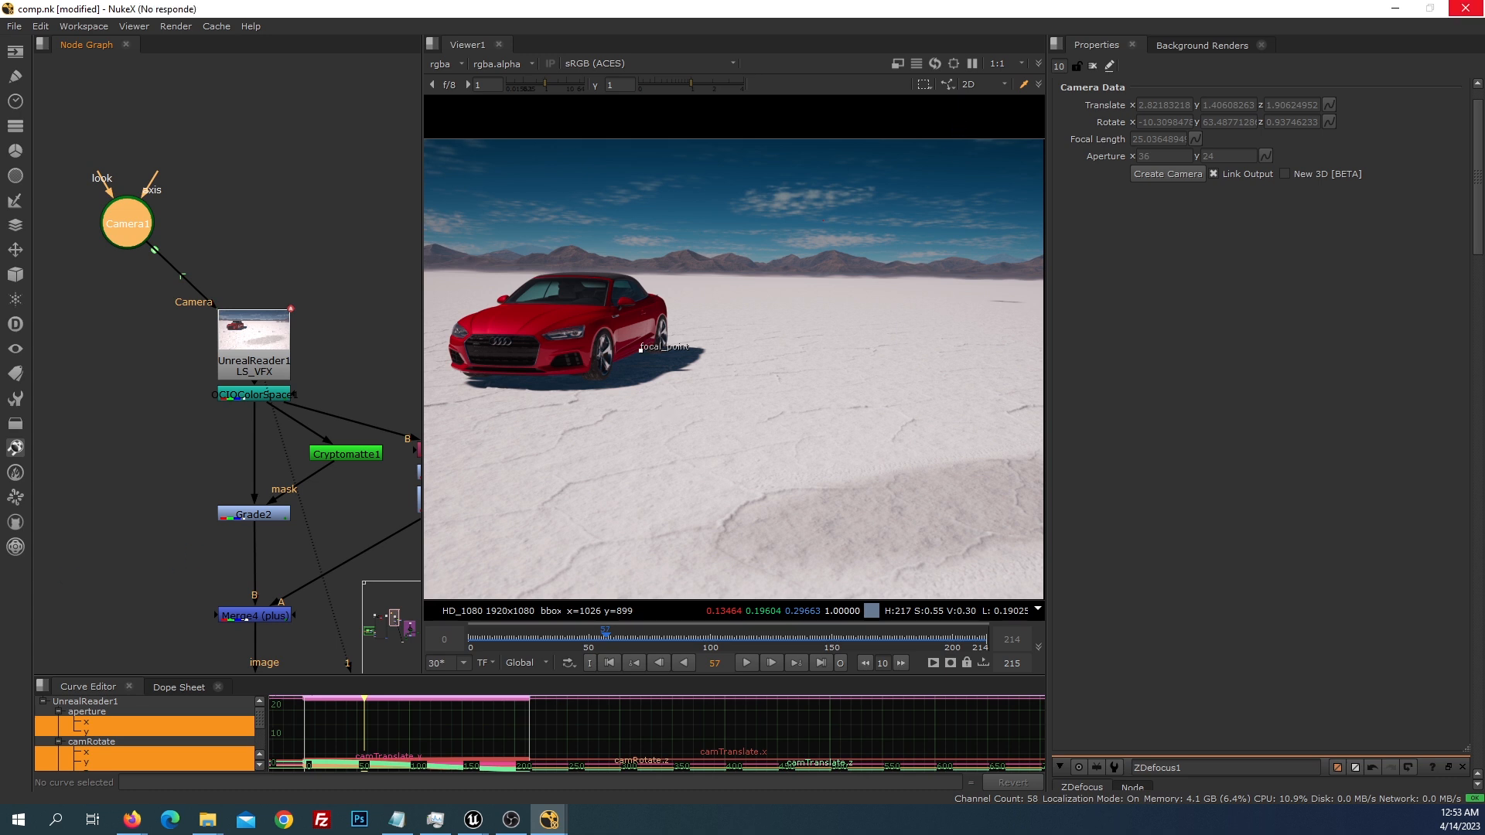
drag(127, 223, 255, 174)
scroll(306, 300, down, 4)
middle_drag(310, 309, 247, 326)
scroll(249, 236, up, 3)
scroll(207, 221, up, 1)
drag(106, 178, 236, 302)
Move the Proxy BG backdrop and its nodes farther away from the UnrealReader1 tree to free up space
scroll(304, 393, down, 5)
middle_drag(353, 437, 225, 249)
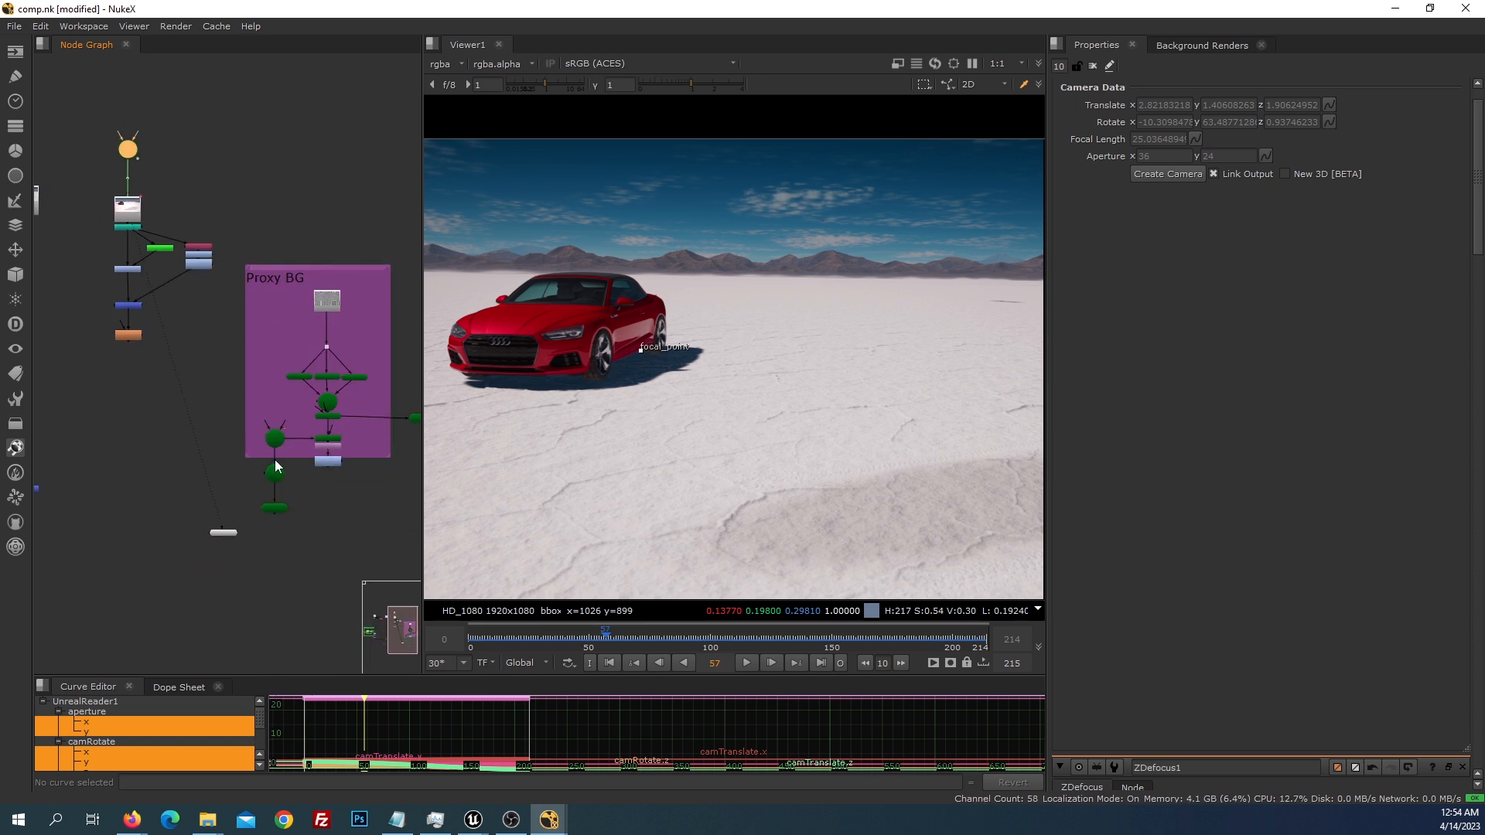
scroll(314, 424, down, 3)
drag(397, 312, 263, 512)
drag(290, 439, 381, 442)
scroll(309, 292, up, 3)
middle_drag(309, 292, 287, 348)
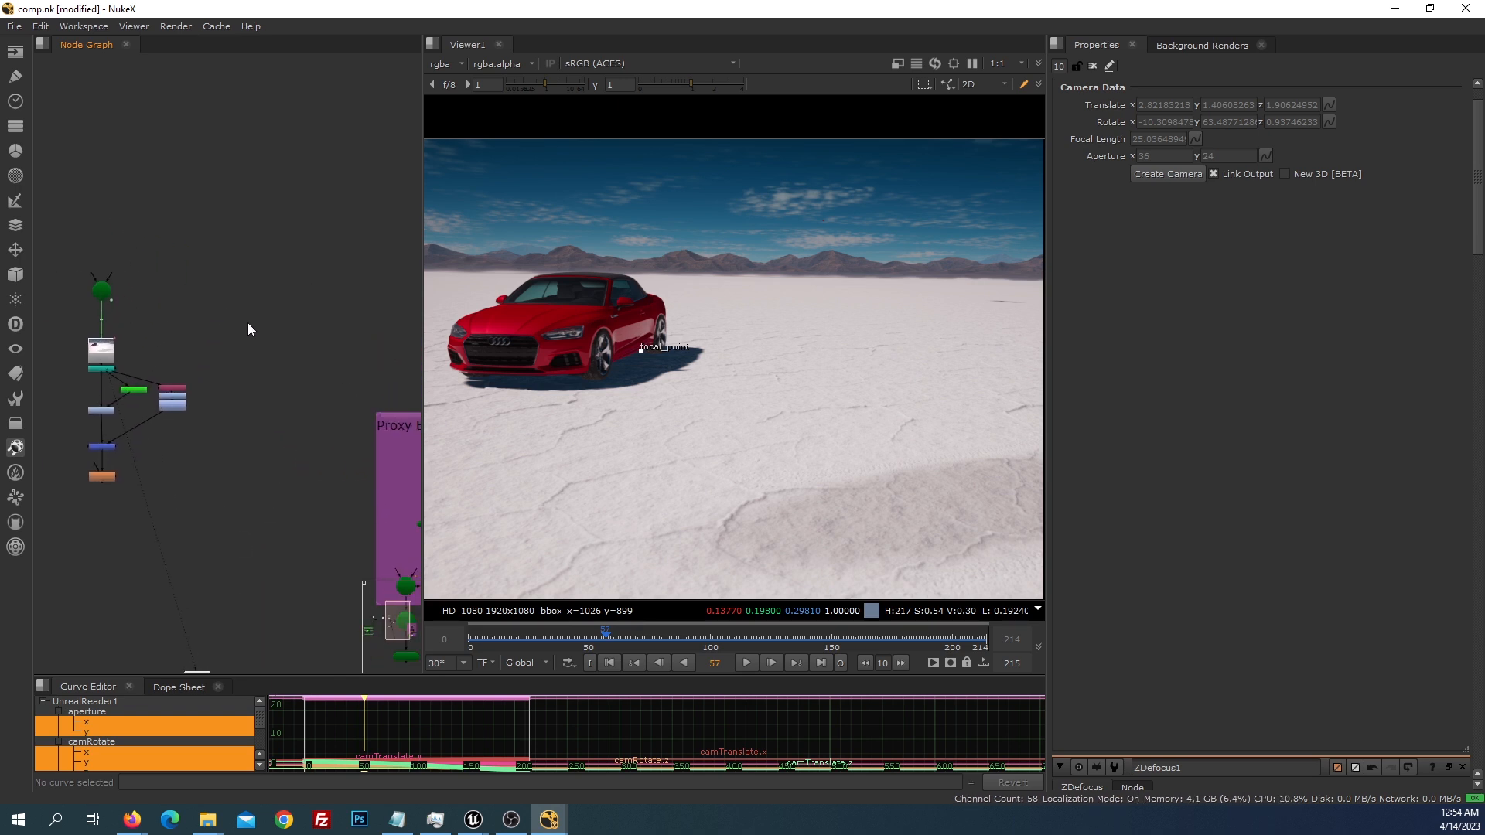
Add a classic Cube geometry node beside the UnrealReader1 tree and connect a CheckerBoard to its image input
key(Tab)
text(cube)
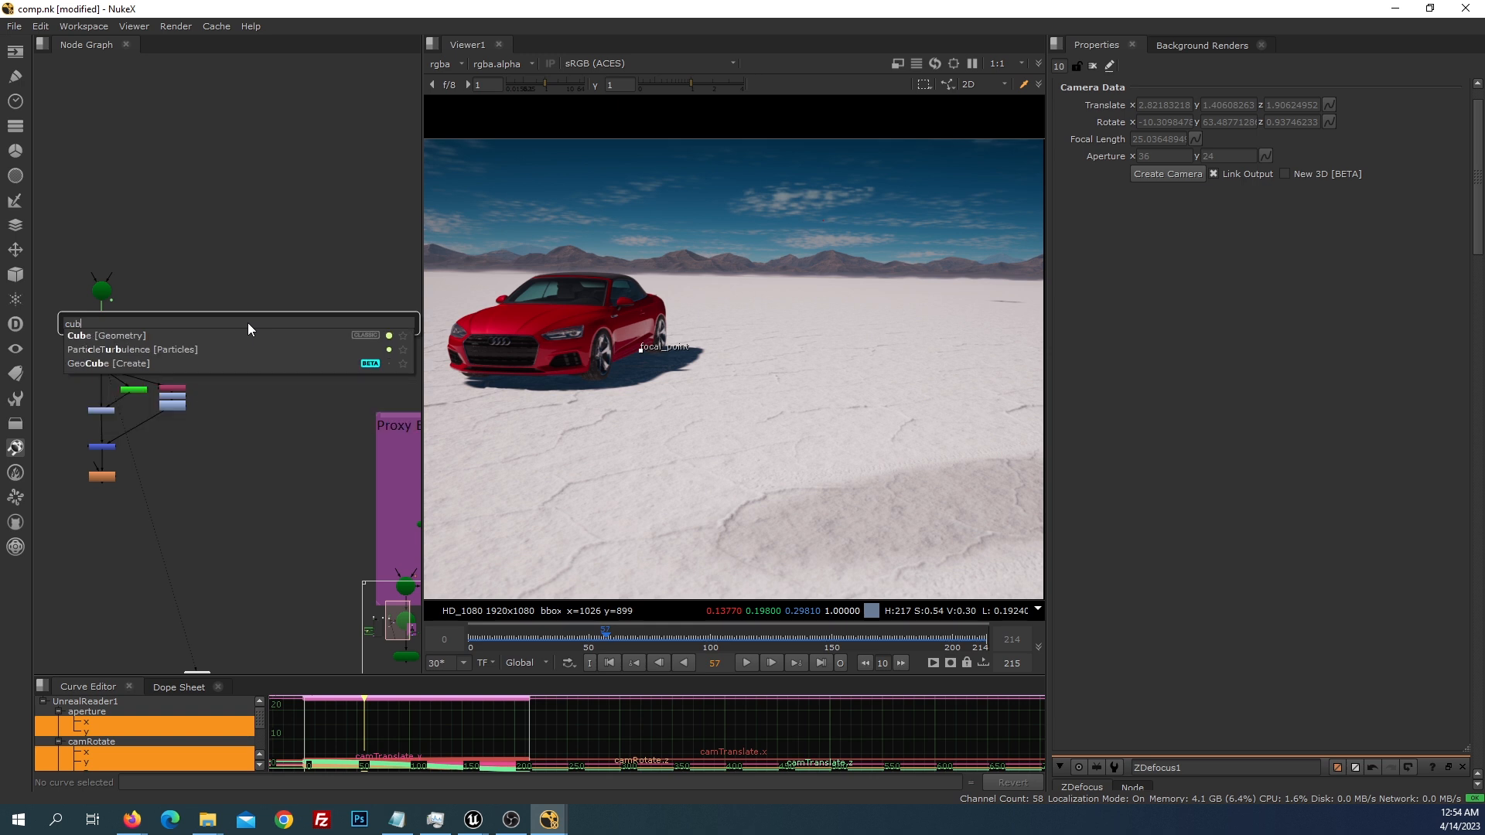
key(Return)
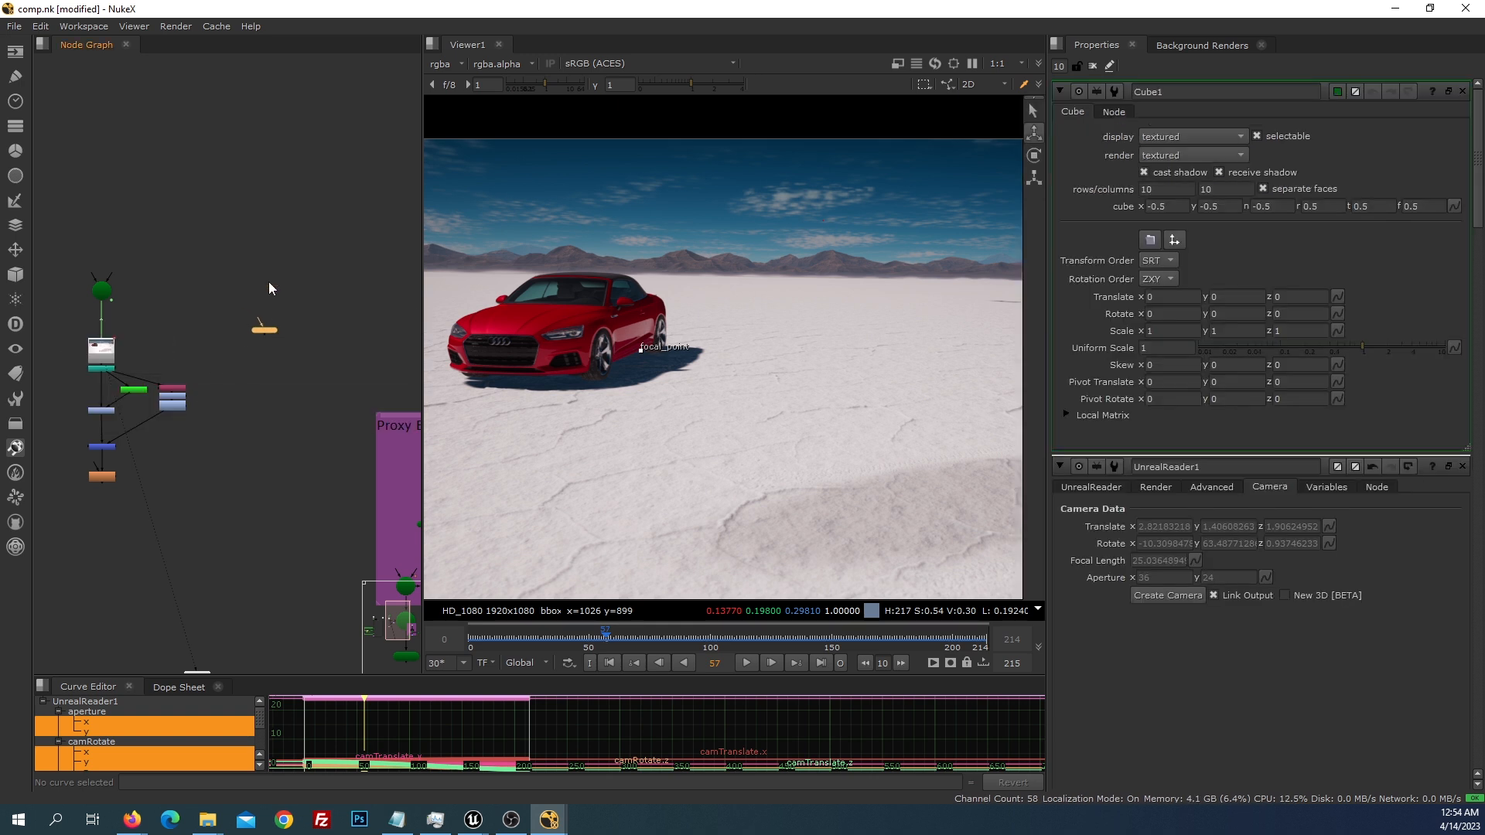
key(Tab)
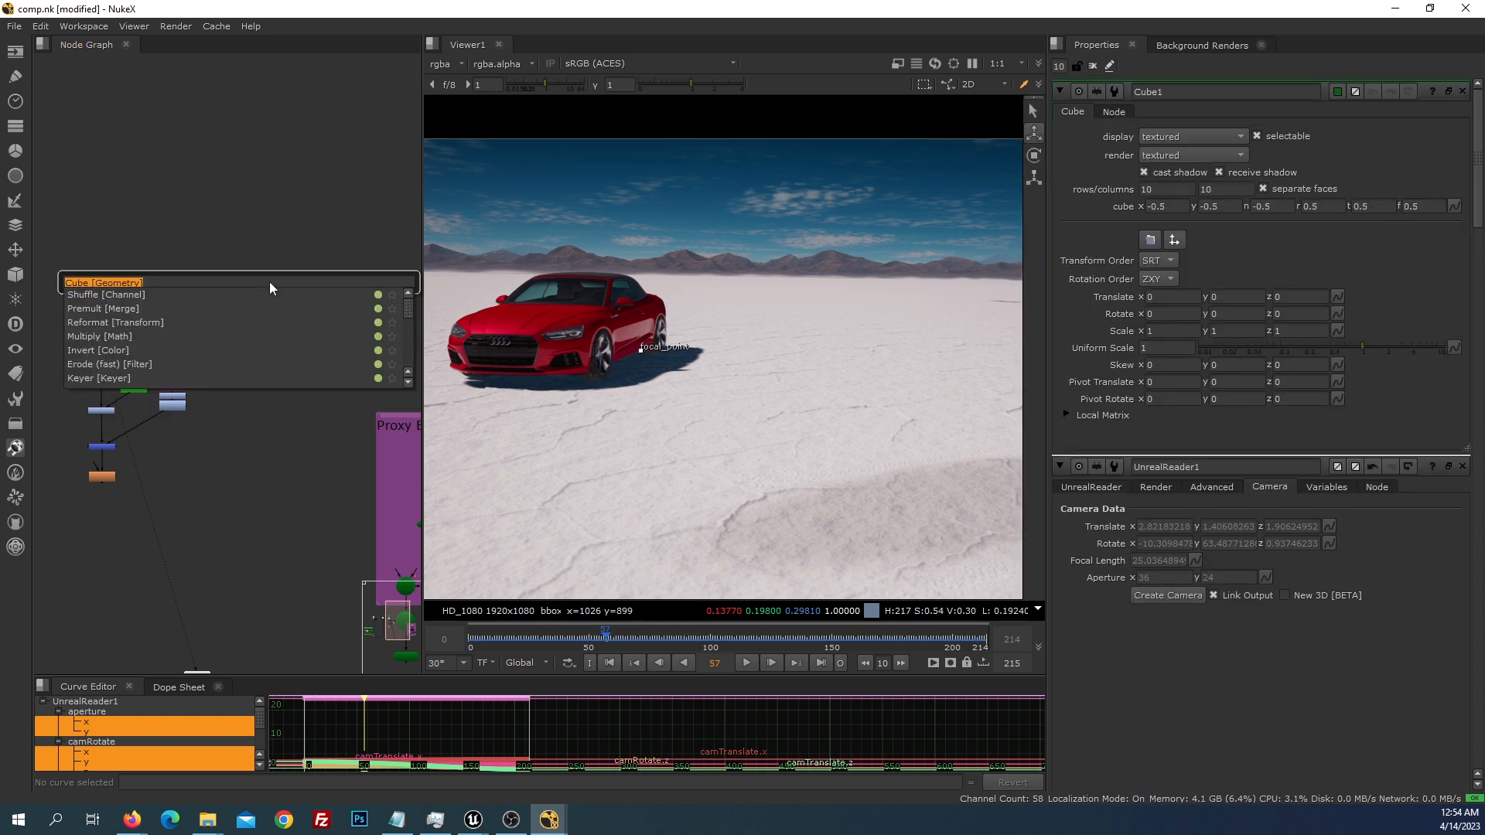
text(check)
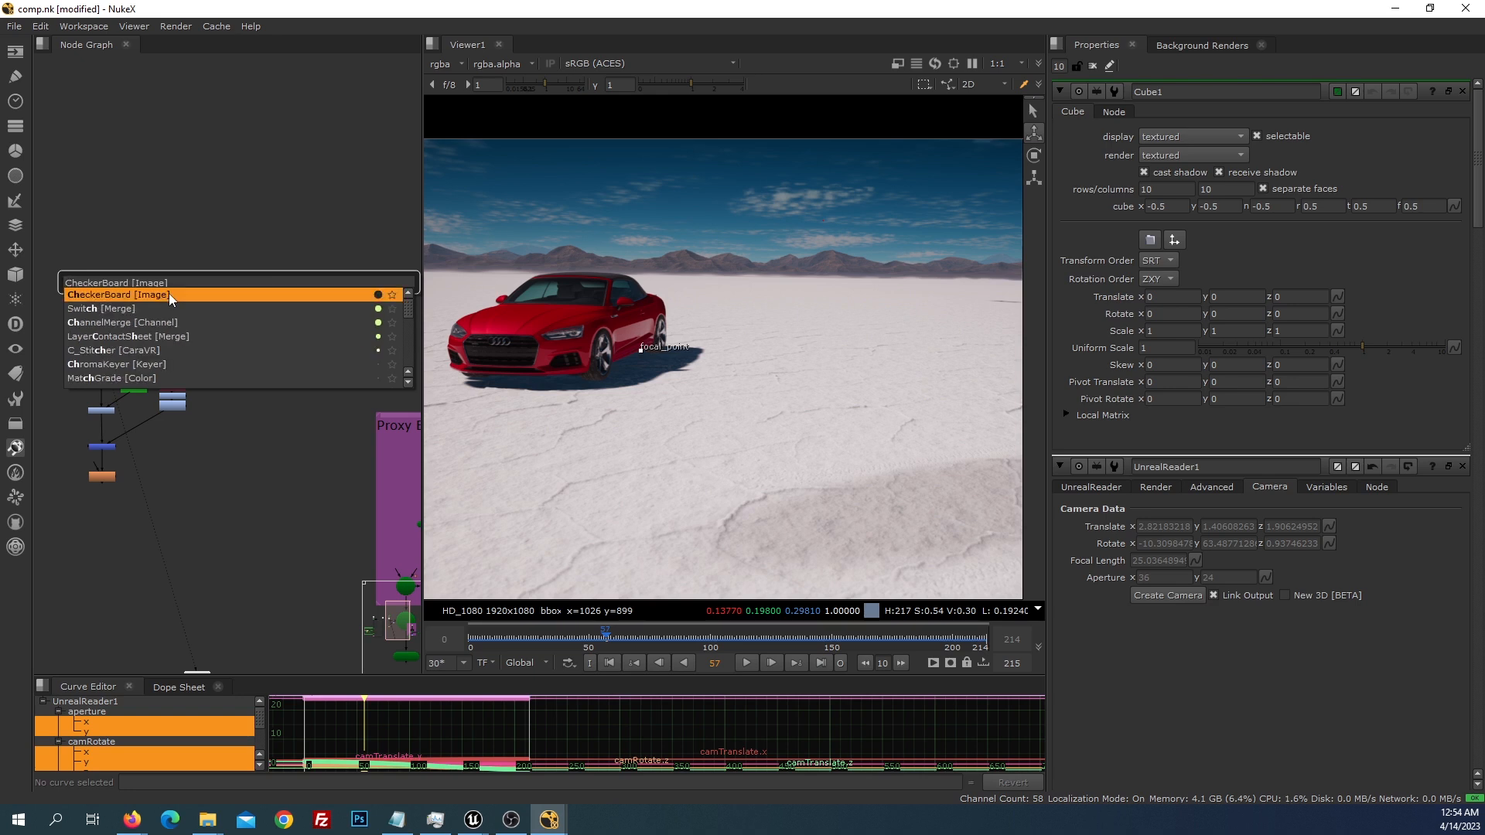
key(Return)
drag(265, 291, 261, 307)
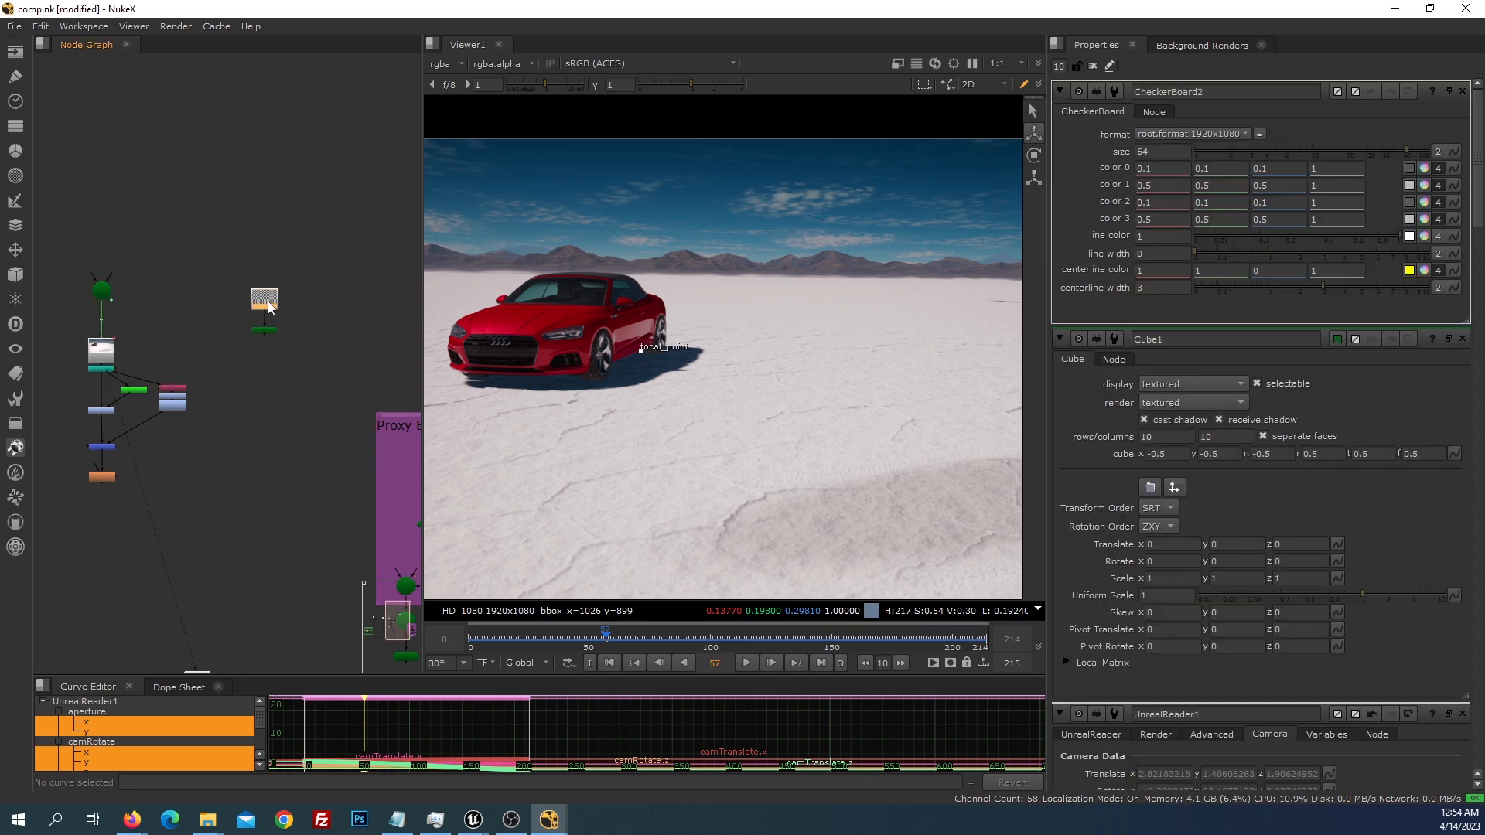
Display the Cube1 node in the viewer
scroll(273, 337, up, 2)
click(261, 330)
key(1)
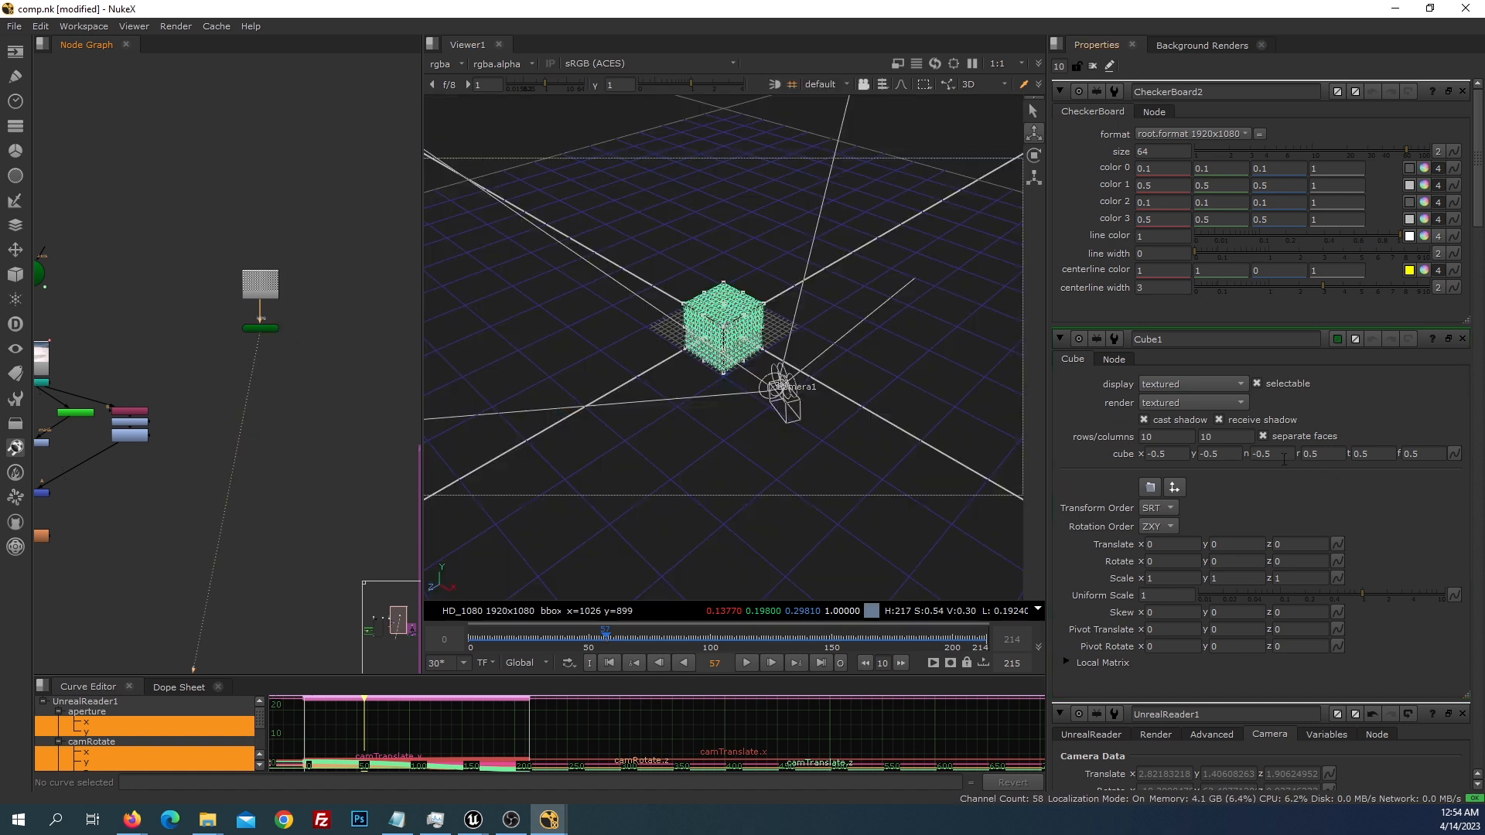
click(1175, 454)
text(0)
key(Return)
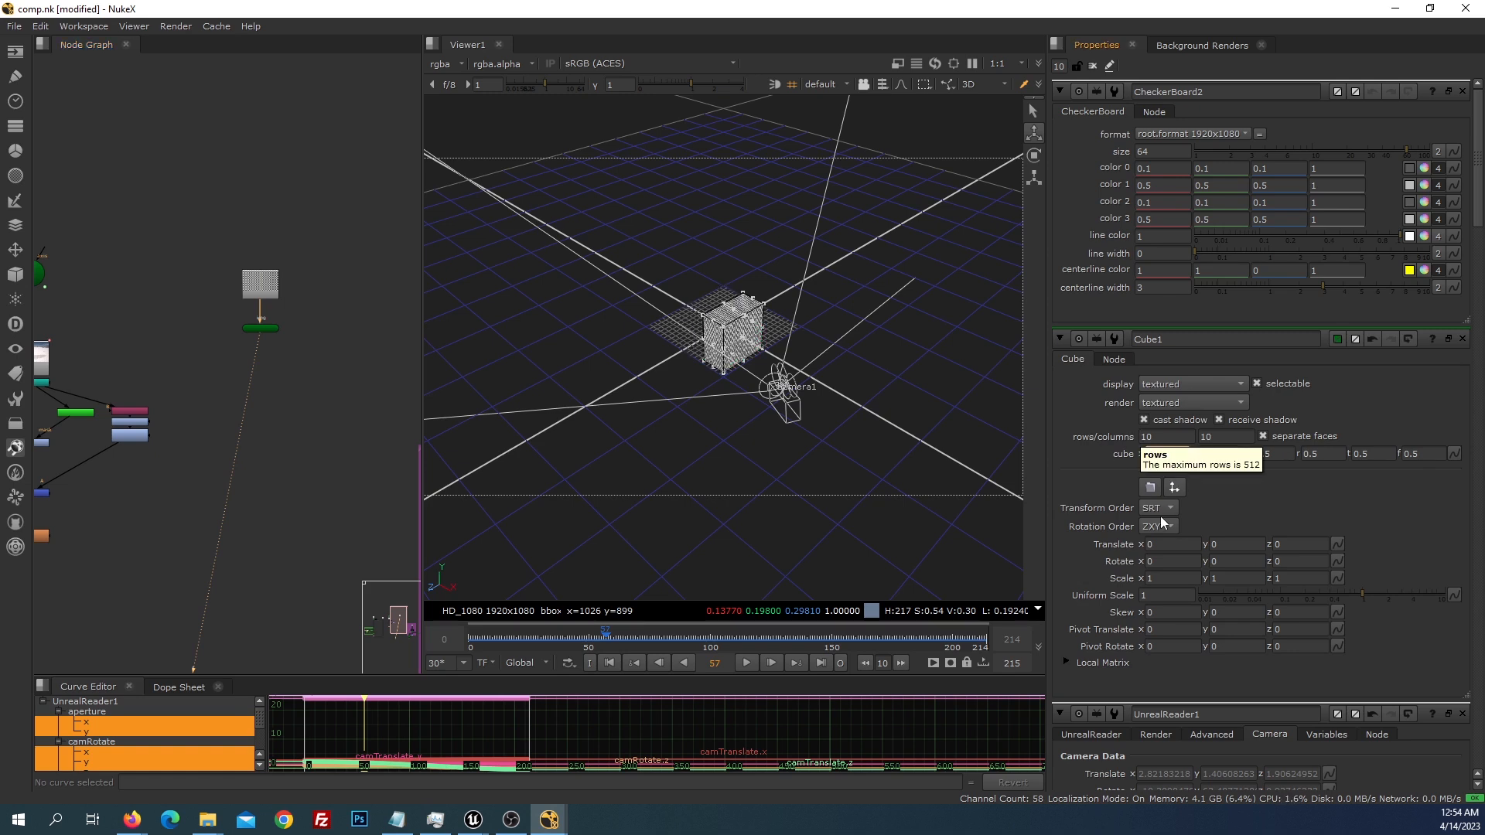
key(ctrl+z)
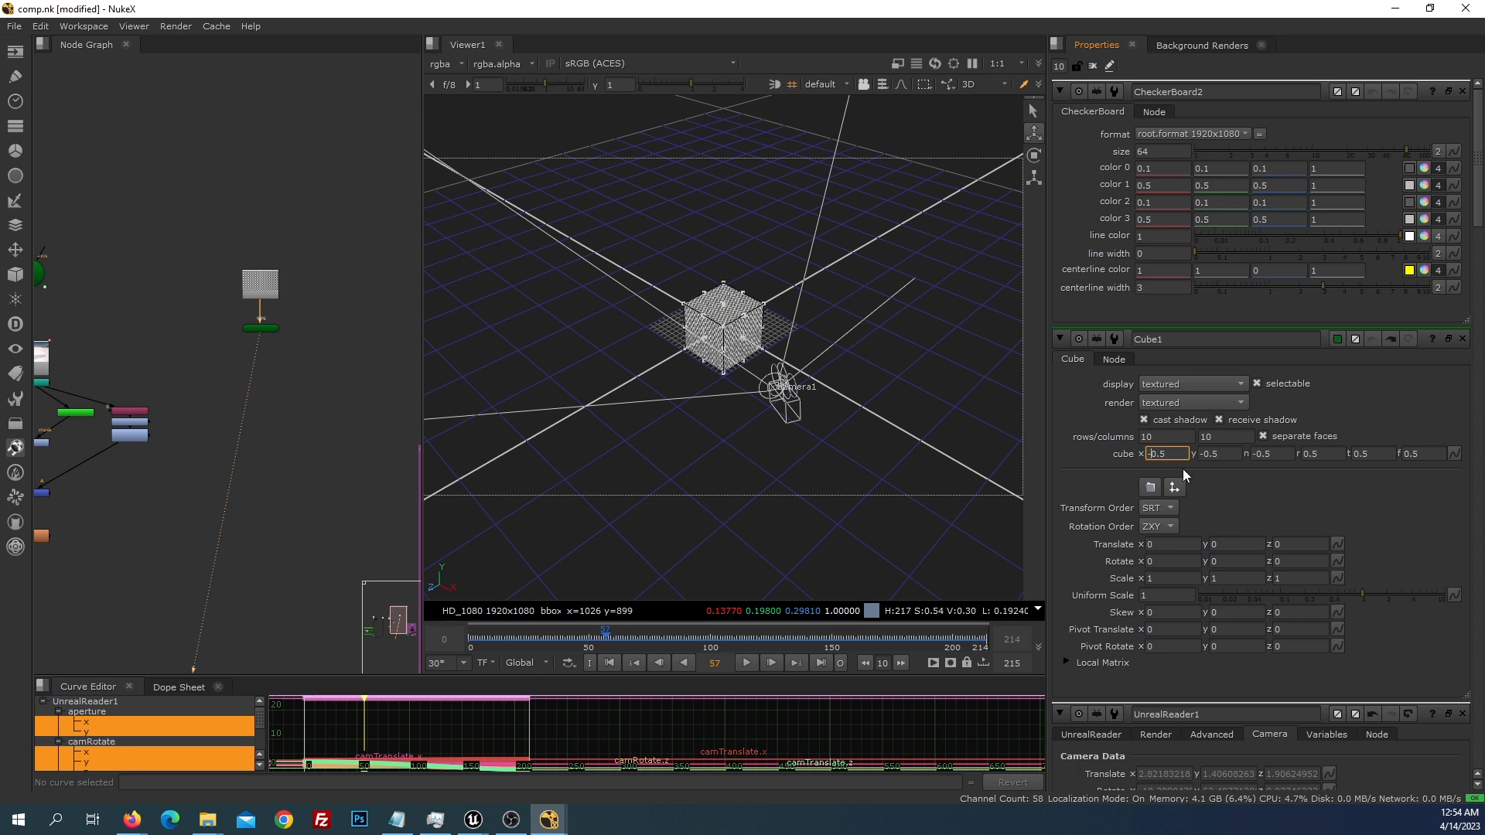
Set Cube1's lower y bound to 0 and inspect it in the 3D view together with Camera1
key(Tab)
text(0)
key(Return)
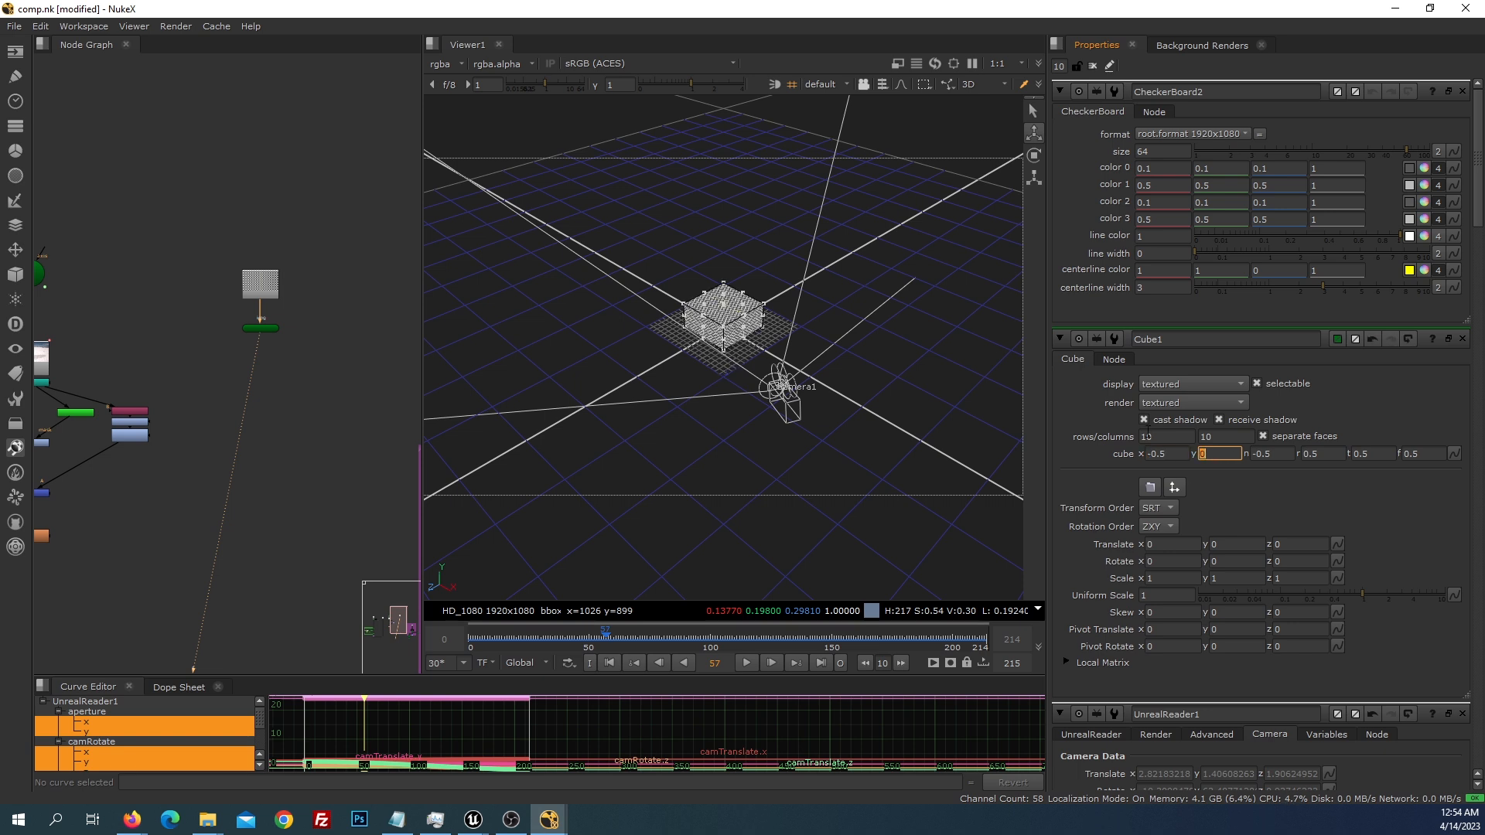
ctrl+drag(858, 421, 612, 388)
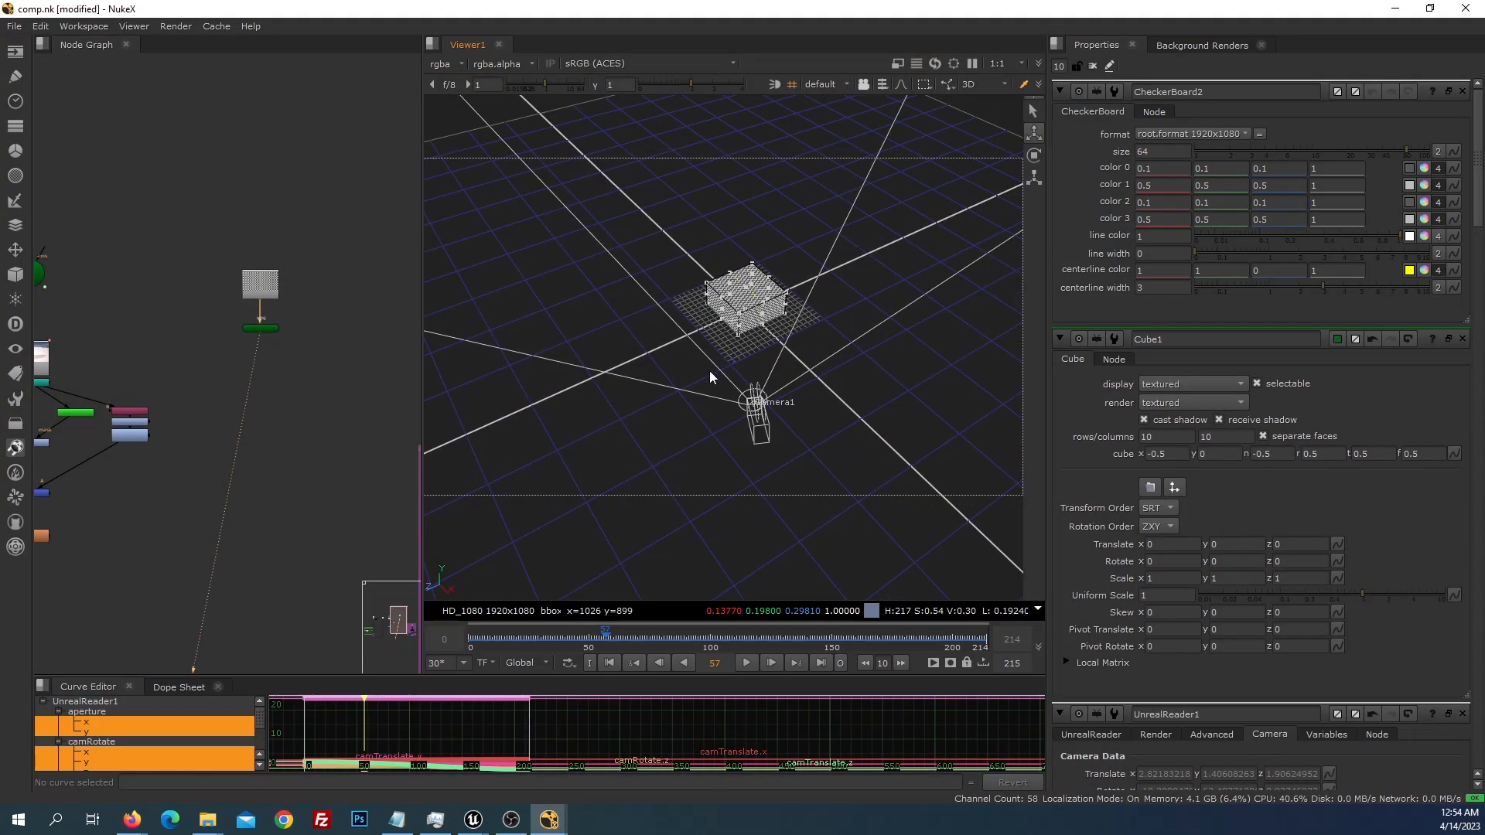
Add a classic ScanlineRender below Cube1, connecting its obj/scn input to Cube1 and its cam input to Camera1
middle_drag(236, 391, 303, 380)
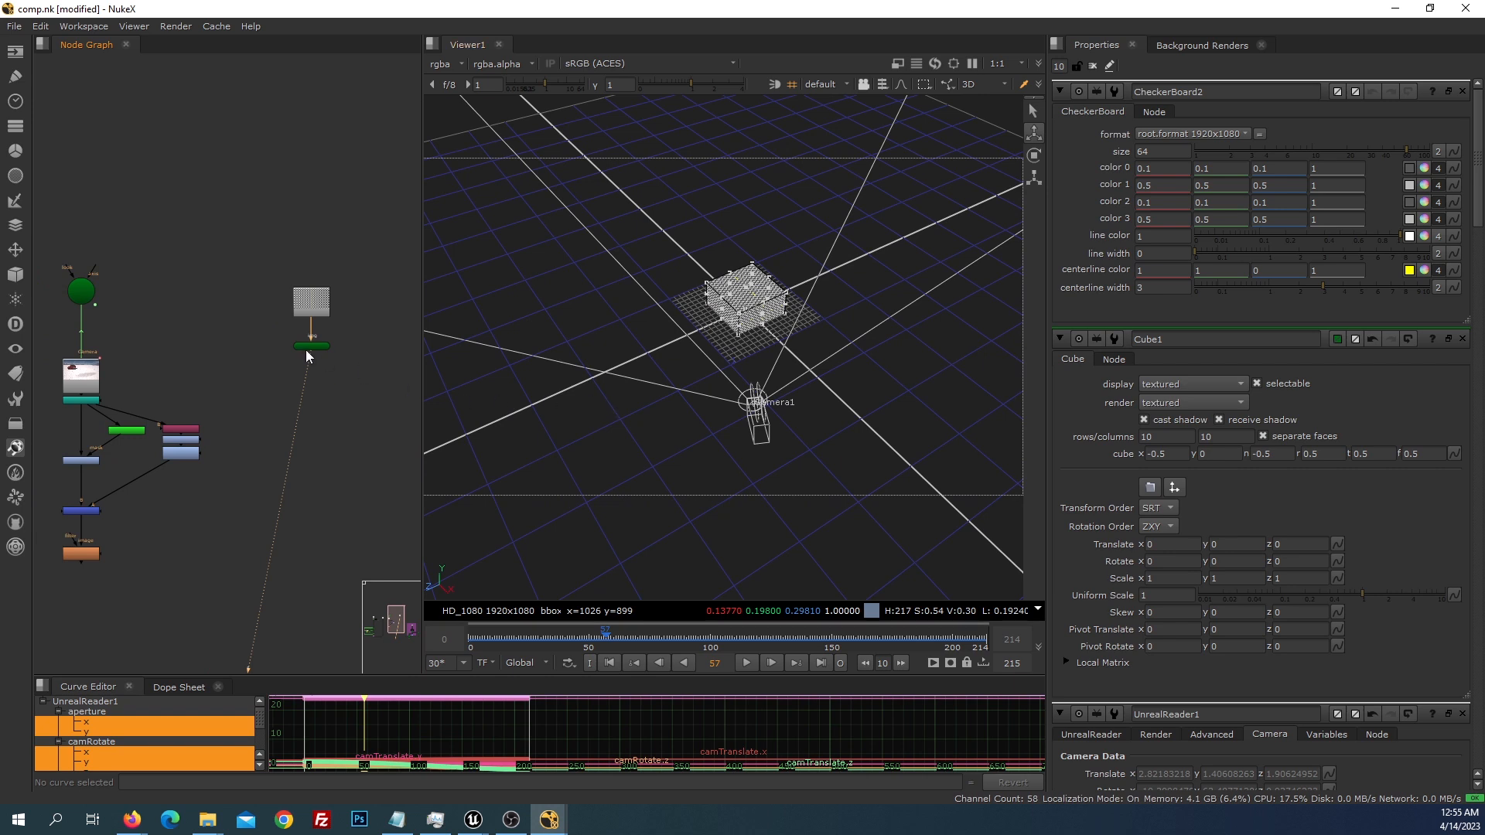
scroll(310, 360, up, 2)
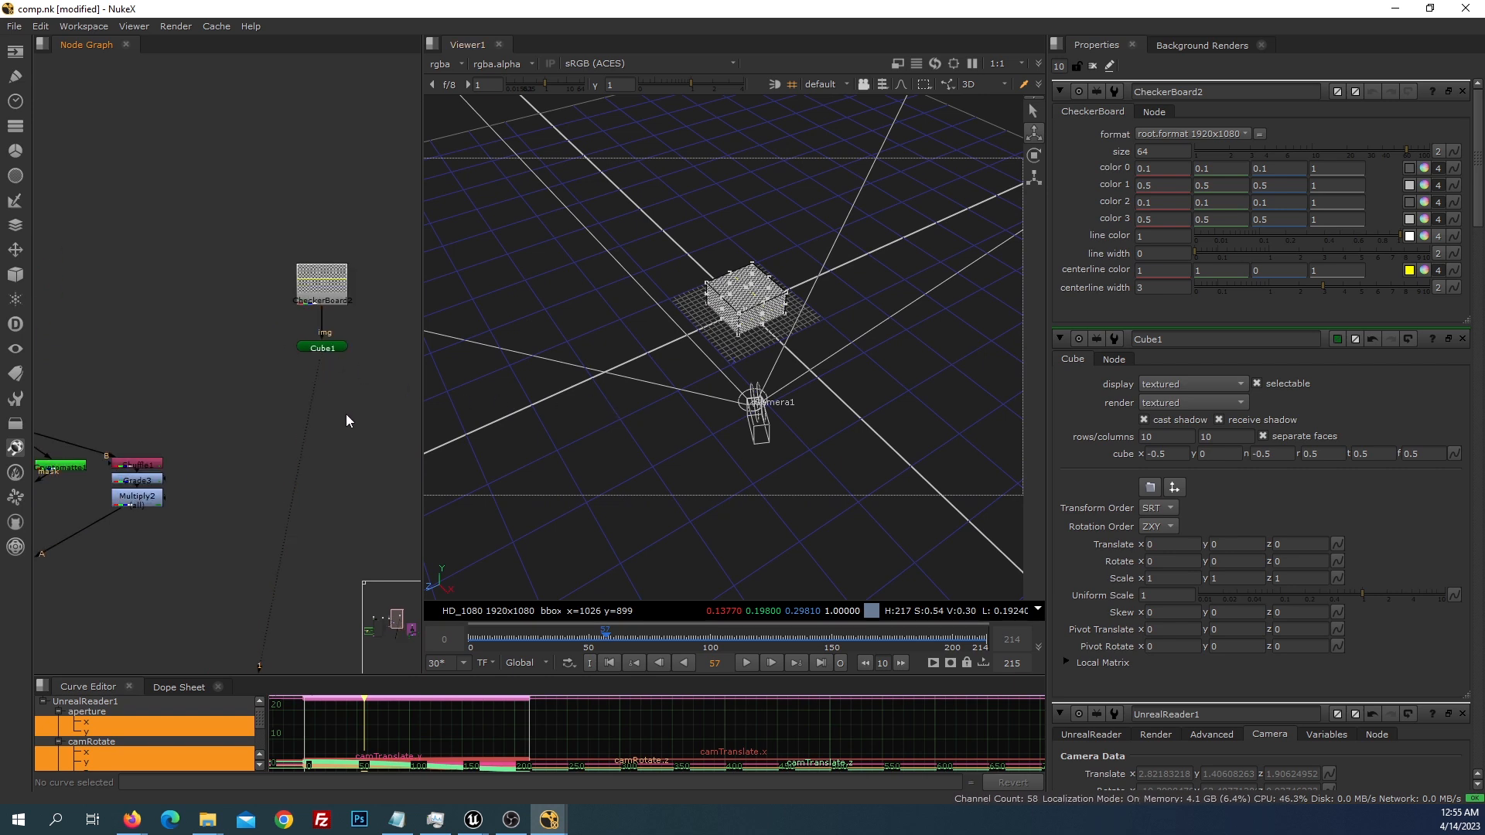
key(Tab)
text(scanl)
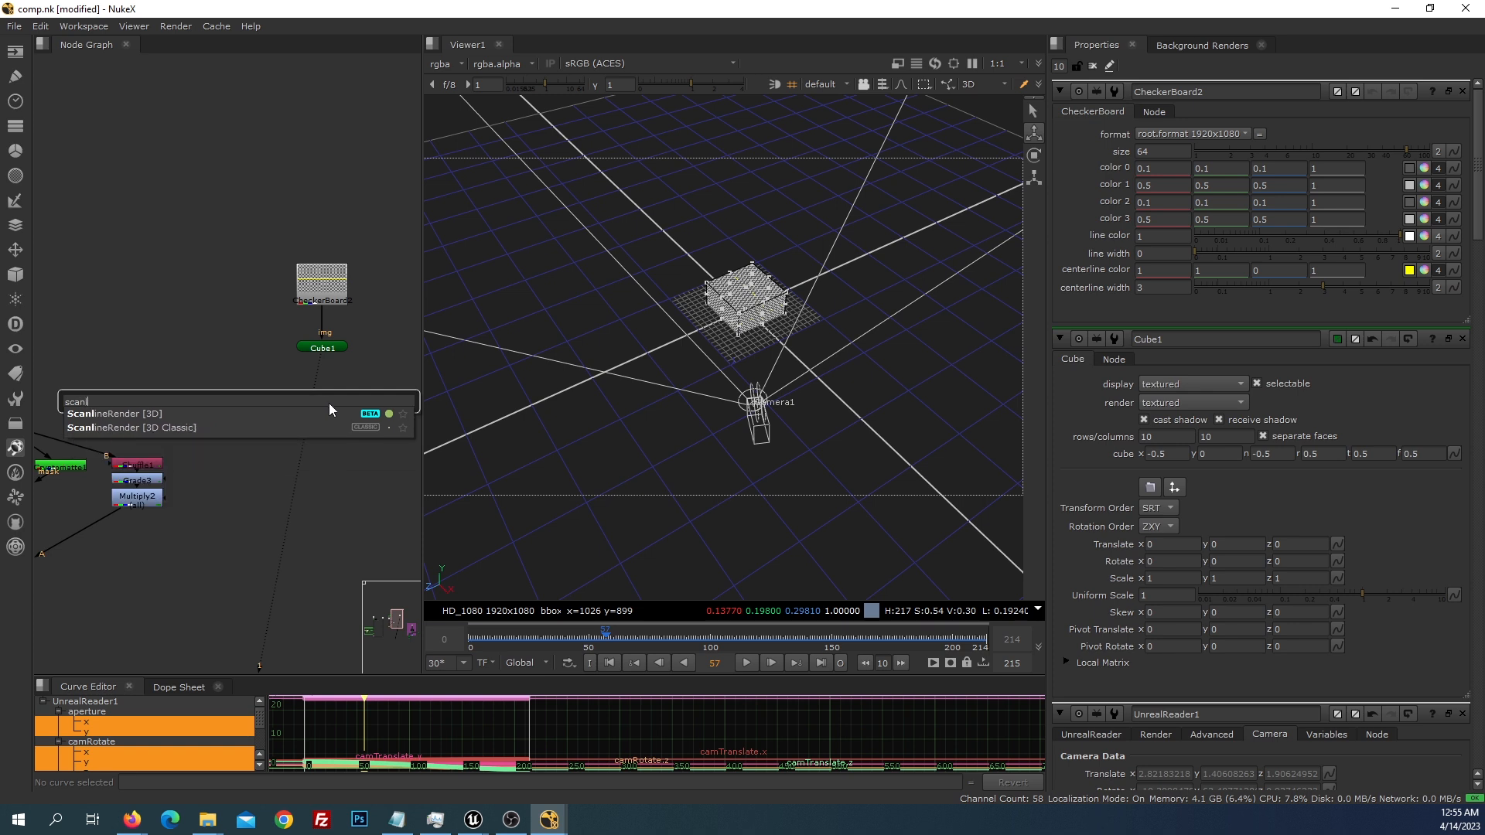
click(223, 427)
drag(317, 374, 322, 348)
drag(325, 399, 126, 276)
middle_drag(241, 374, 112, 357)
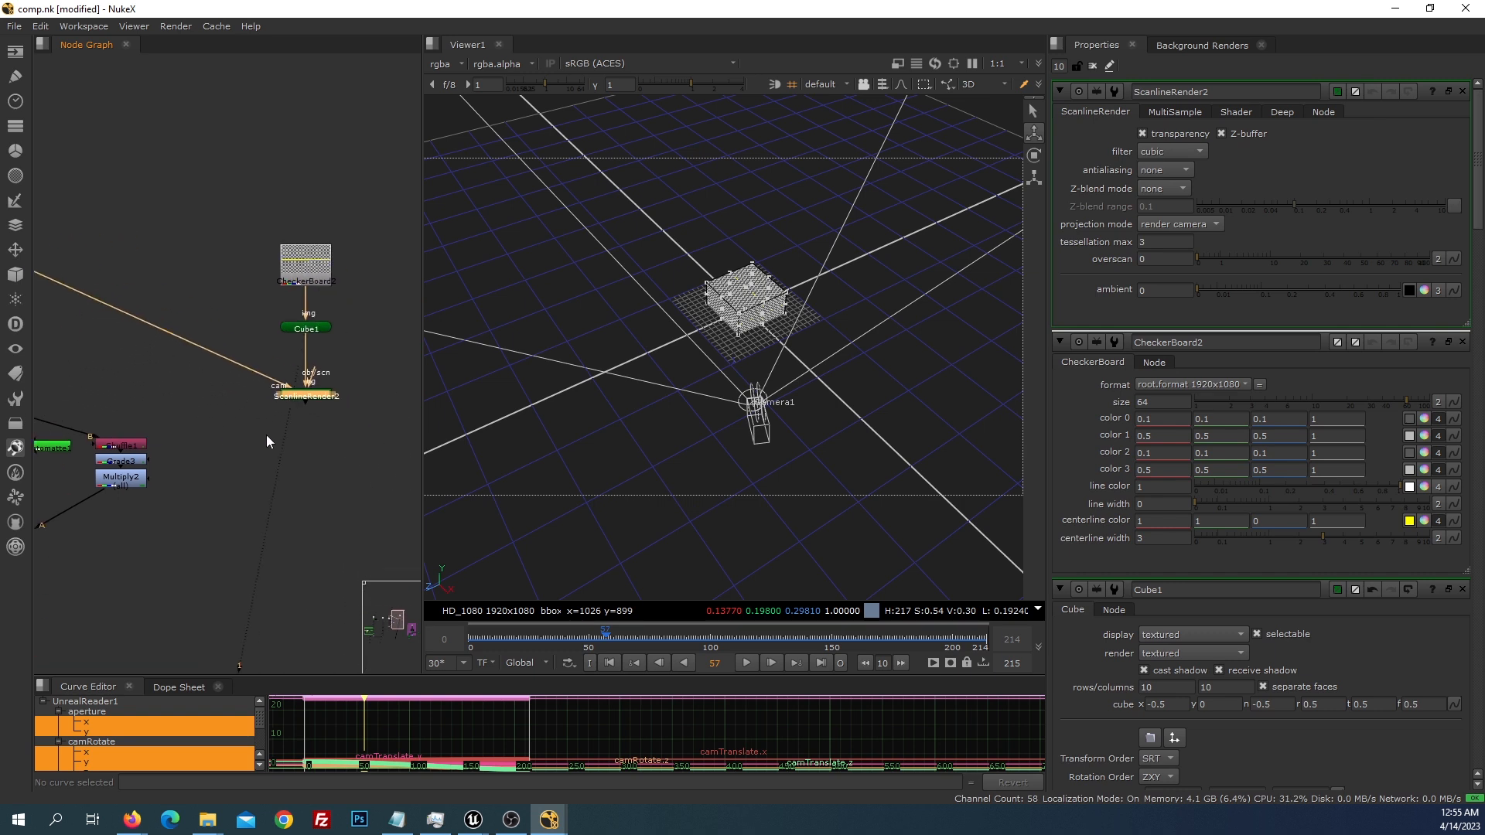
Display the ScanlineRender2 output in the viewer to see the checkerboard cube through Camera1
click(301, 396)
key(1)
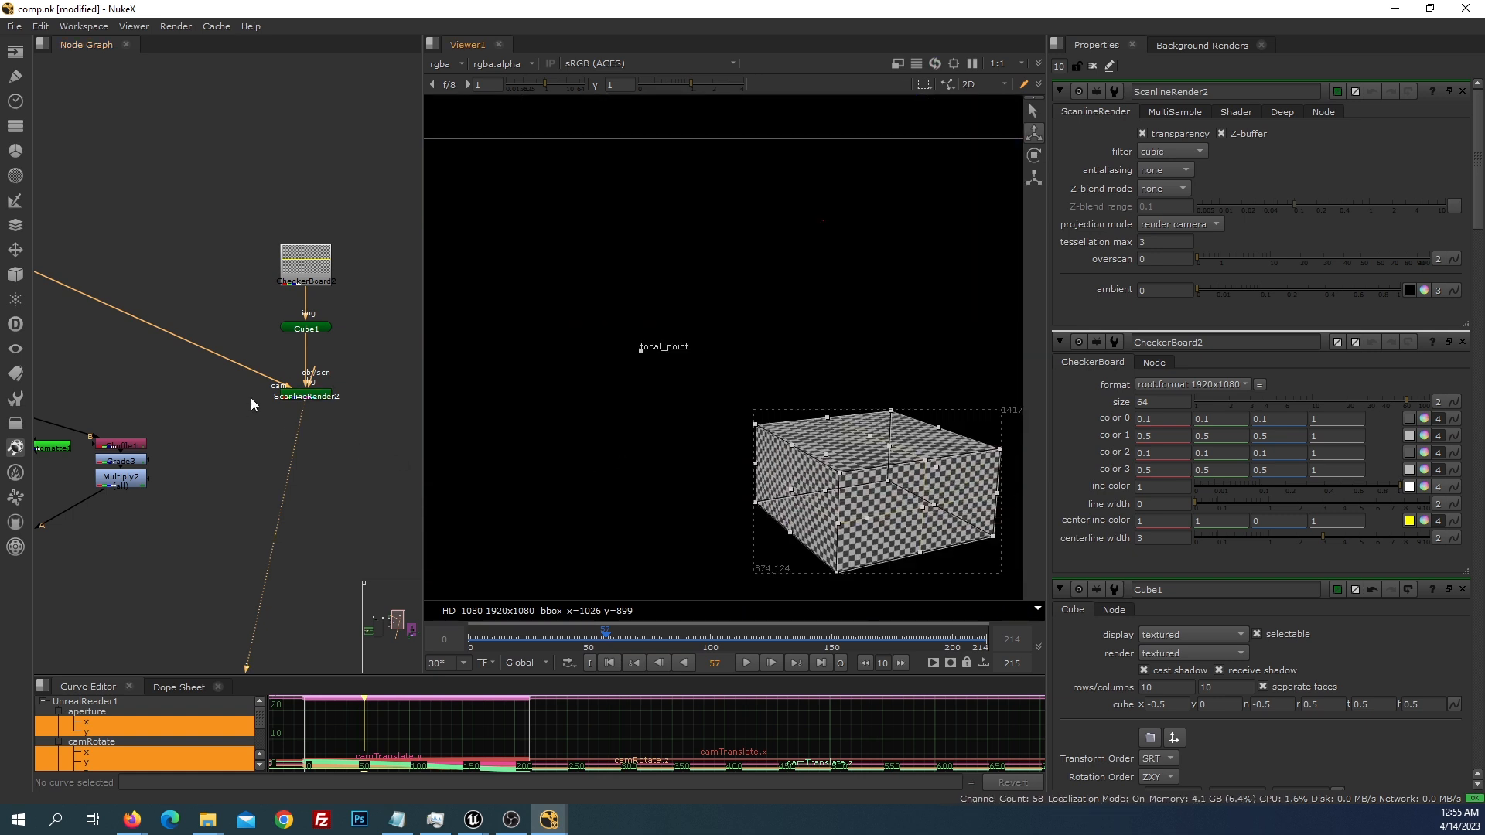
scroll(250, 398, down, 2)
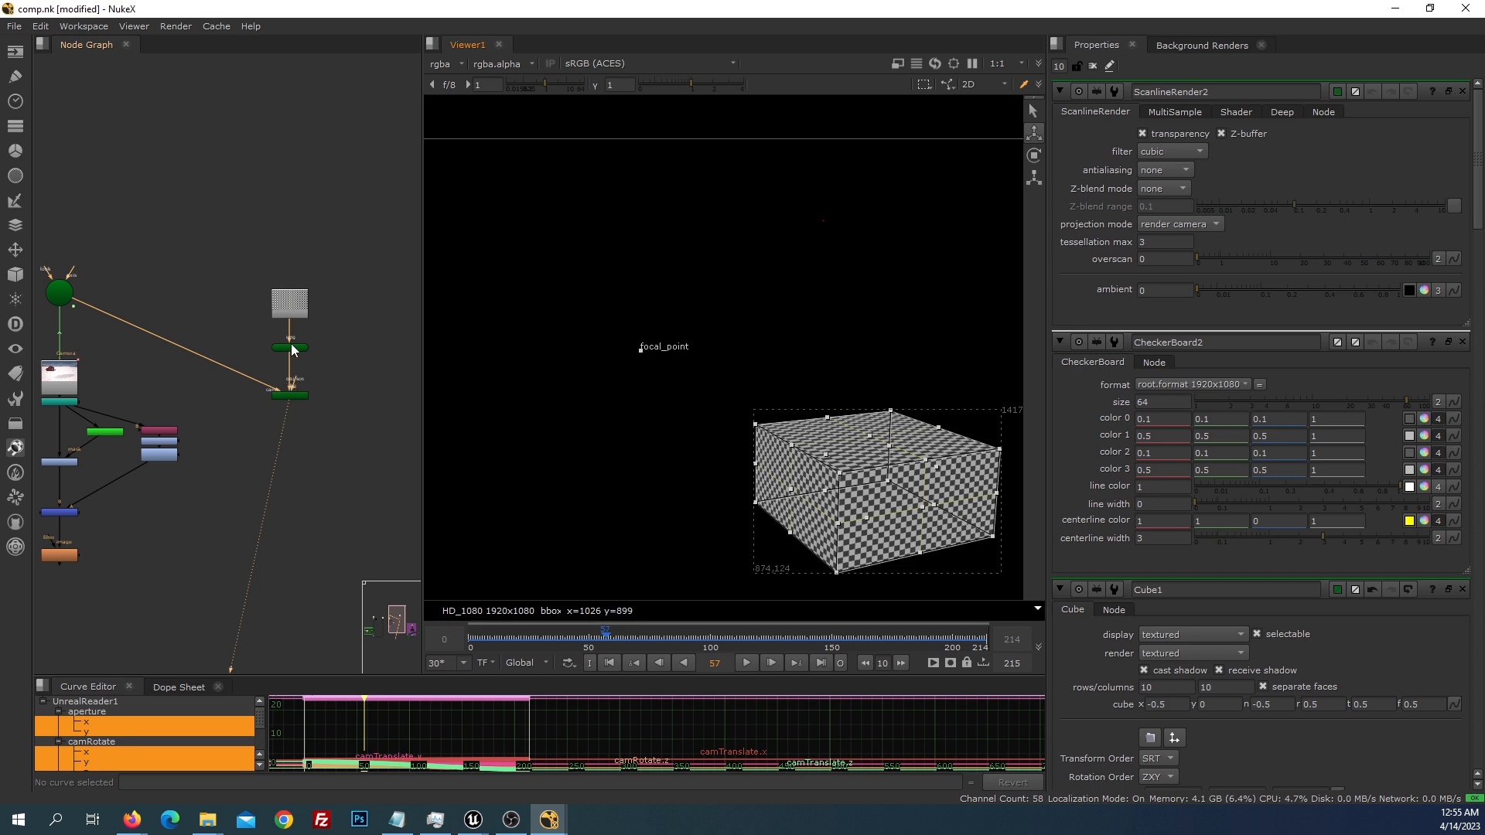
Move Cube1 along its x and z axes to a translation of about x -1.5 and z -0.415
double_click(289, 347)
click(920, 555)
drag(923, 557, 910, 544)
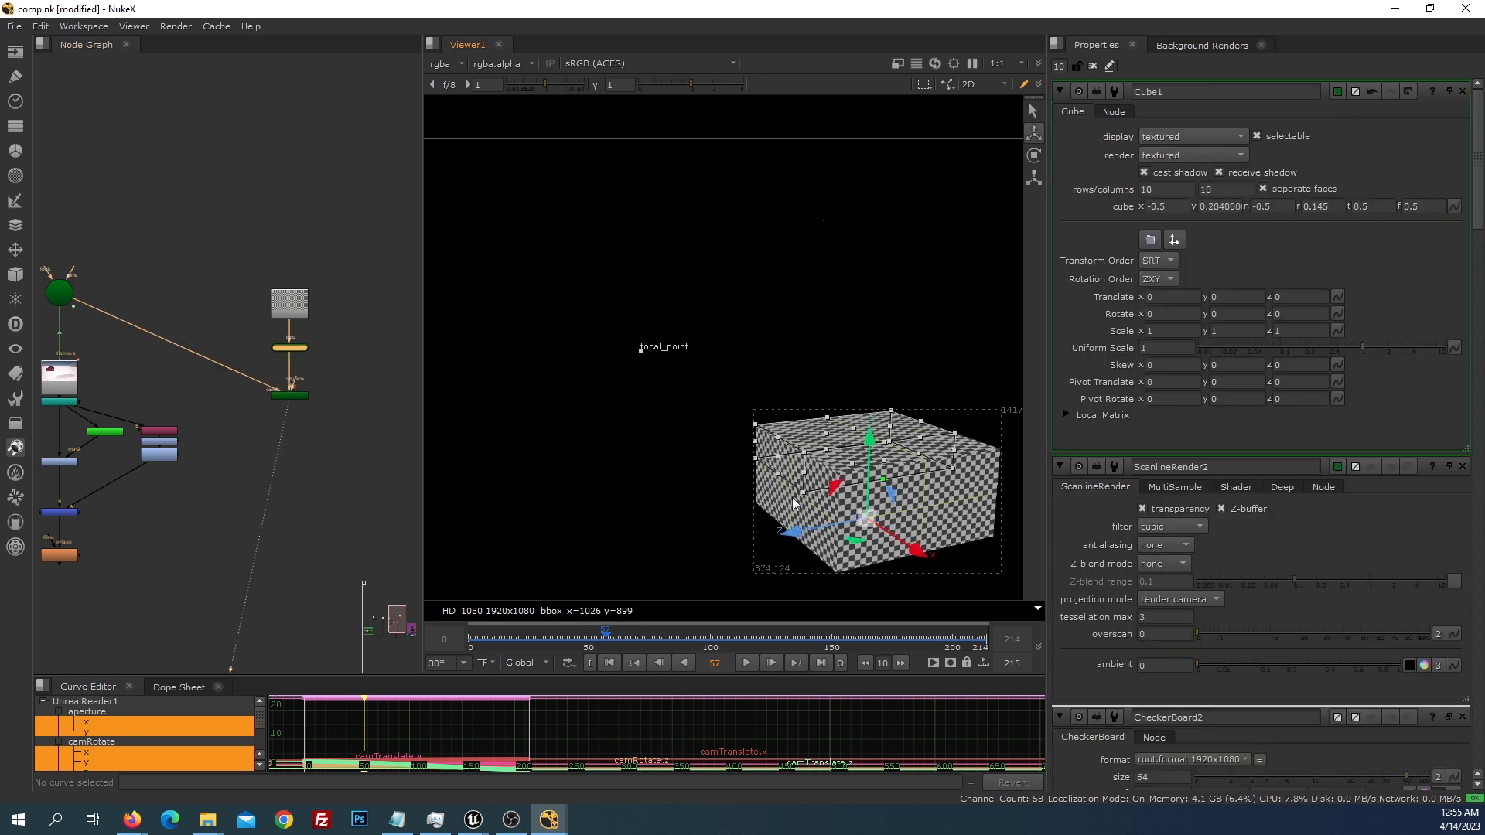
key(ctrl+z)
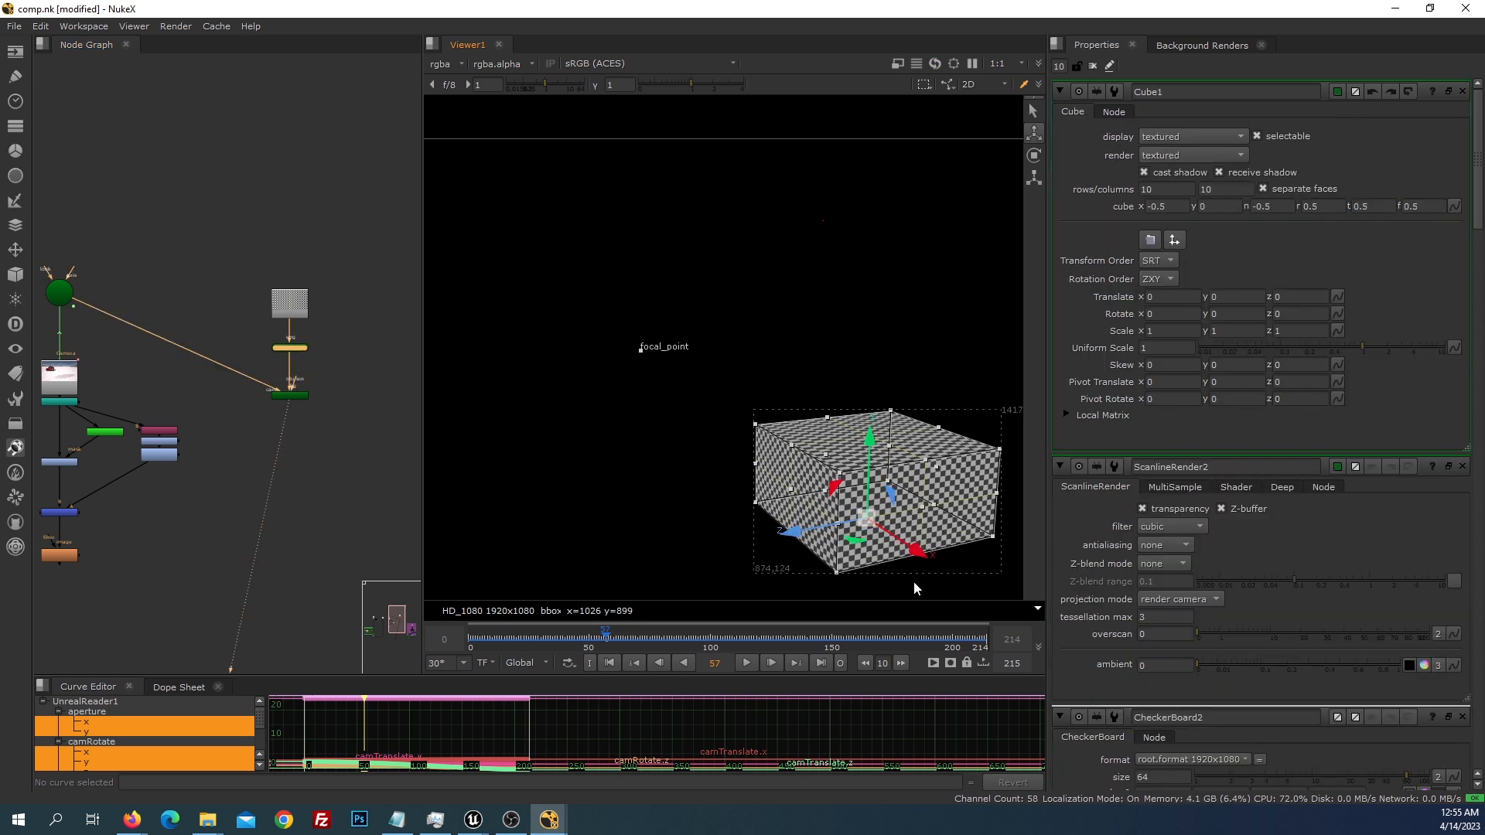
drag(898, 545, 511, 373)
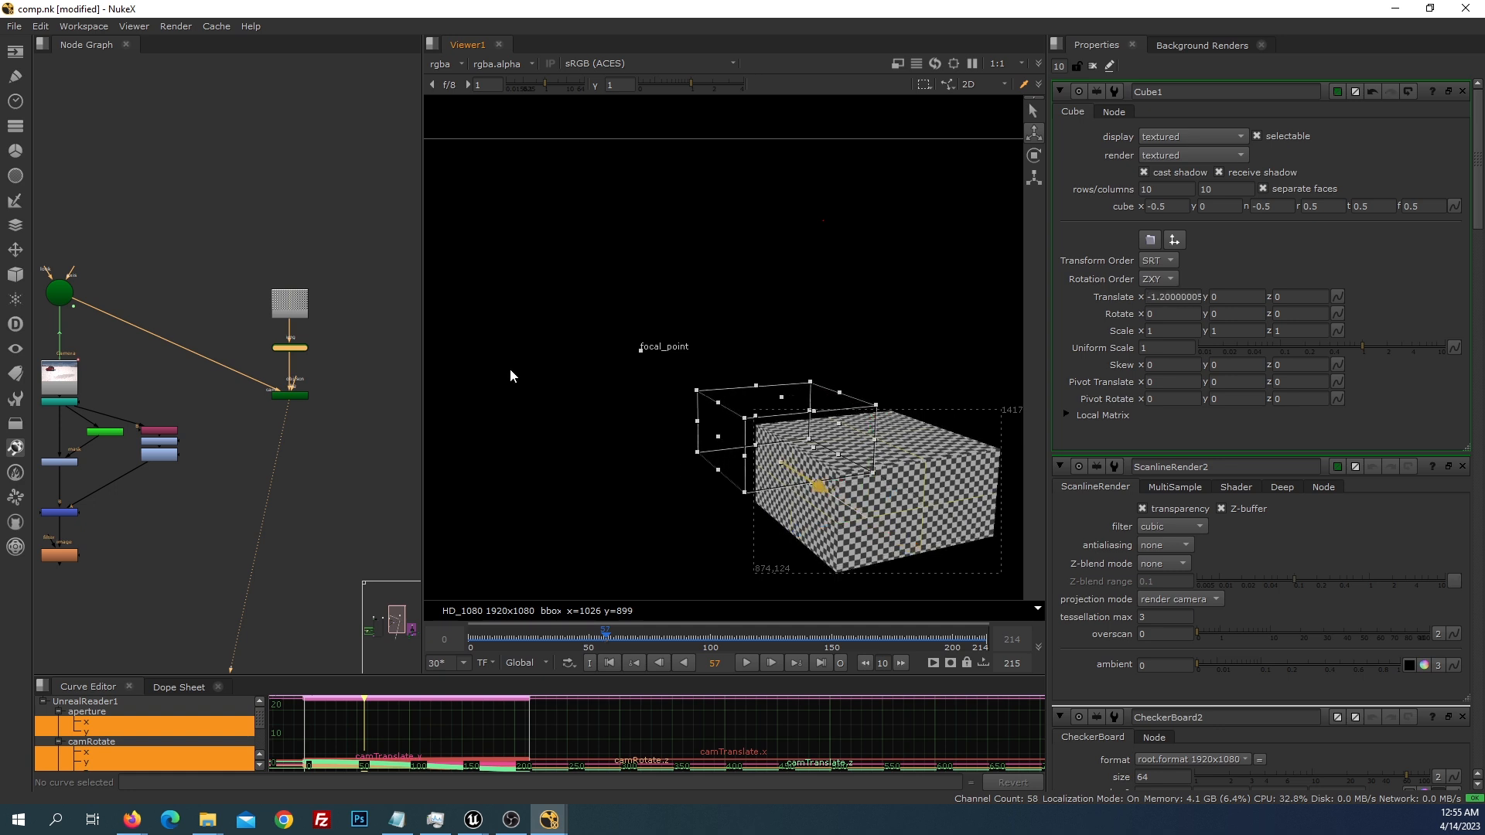
drag(682, 461, 727, 454)
Merge ScanlineRender2 over the end of the UnrealReader1 composite, tidy the pipe with a dot, and disable the defocus node feeding the merge
middle_drag(225, 520, 211, 331)
scroll(175, 288, up, 2)
scroll(210, 333, down, 2)
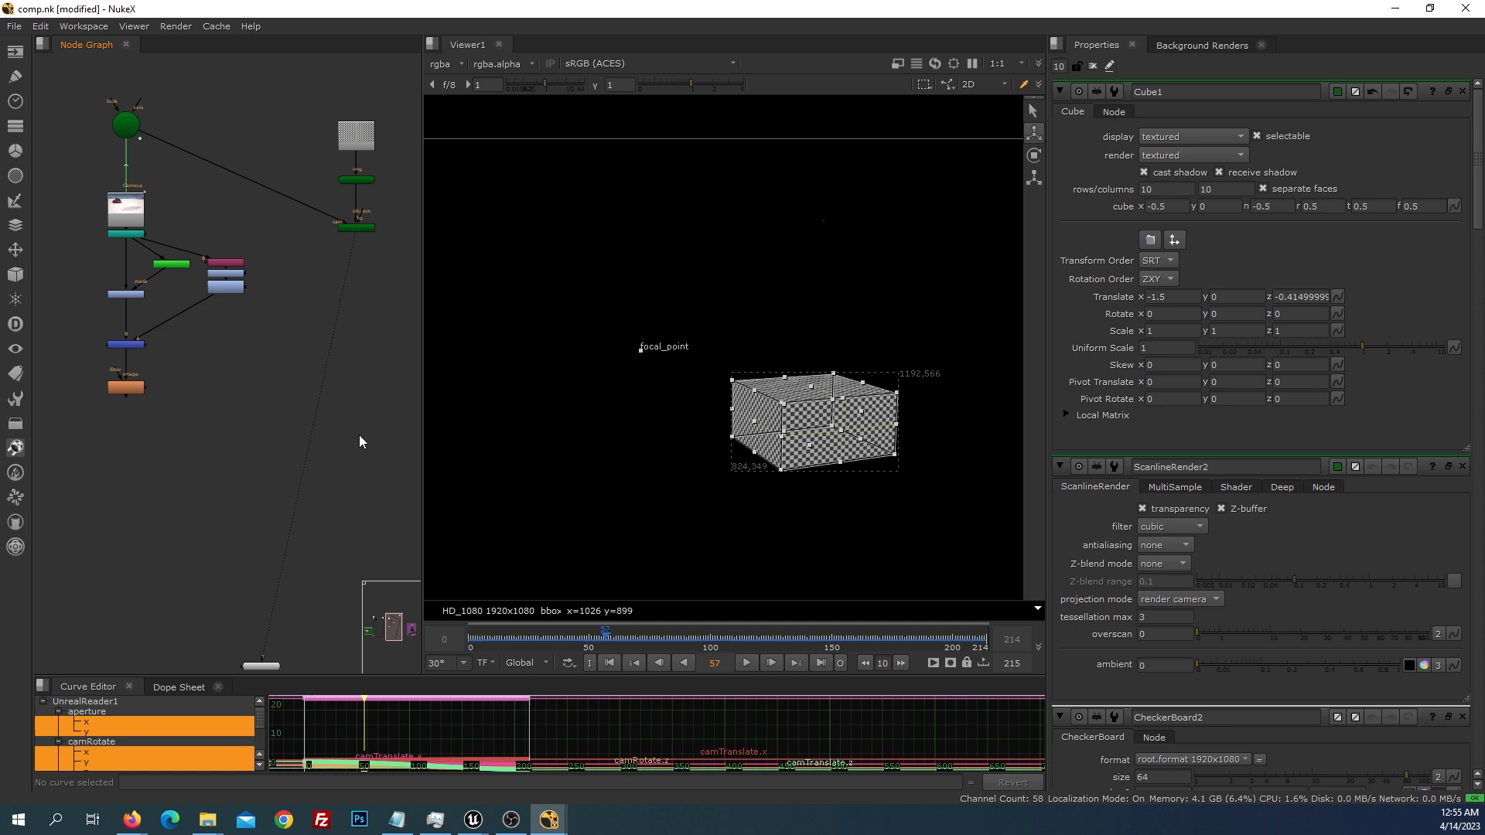
key(m)
mouse_move(147, 388)
mouse_down()
mouse_move(345, 411)
mouse_move(356, 231)
mouse_up()
drag(364, 438, 131, 459)
ctrl+drag(243, 343, 110, 464)
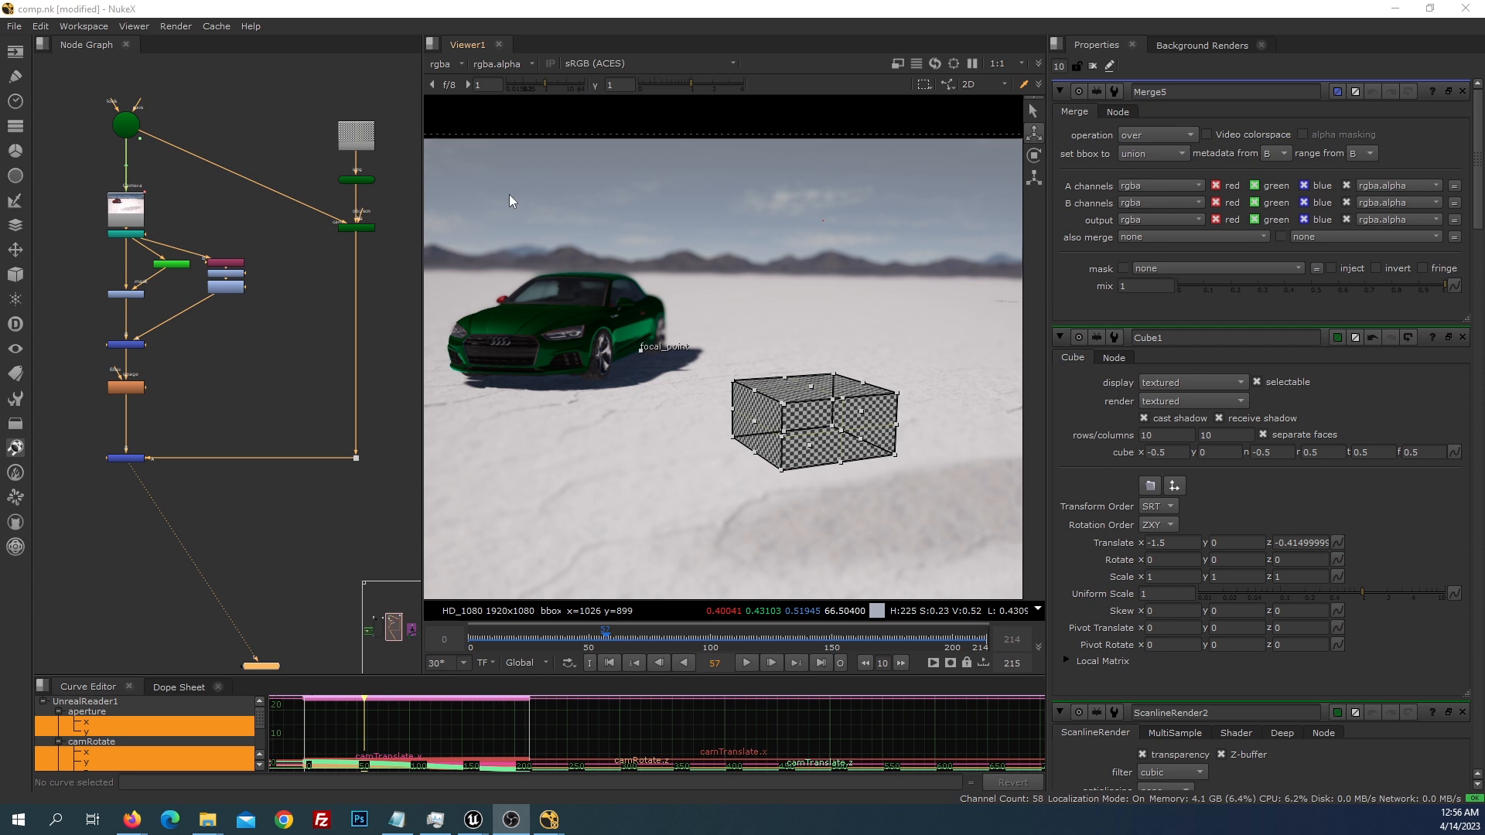
click(123, 393)
key(d)
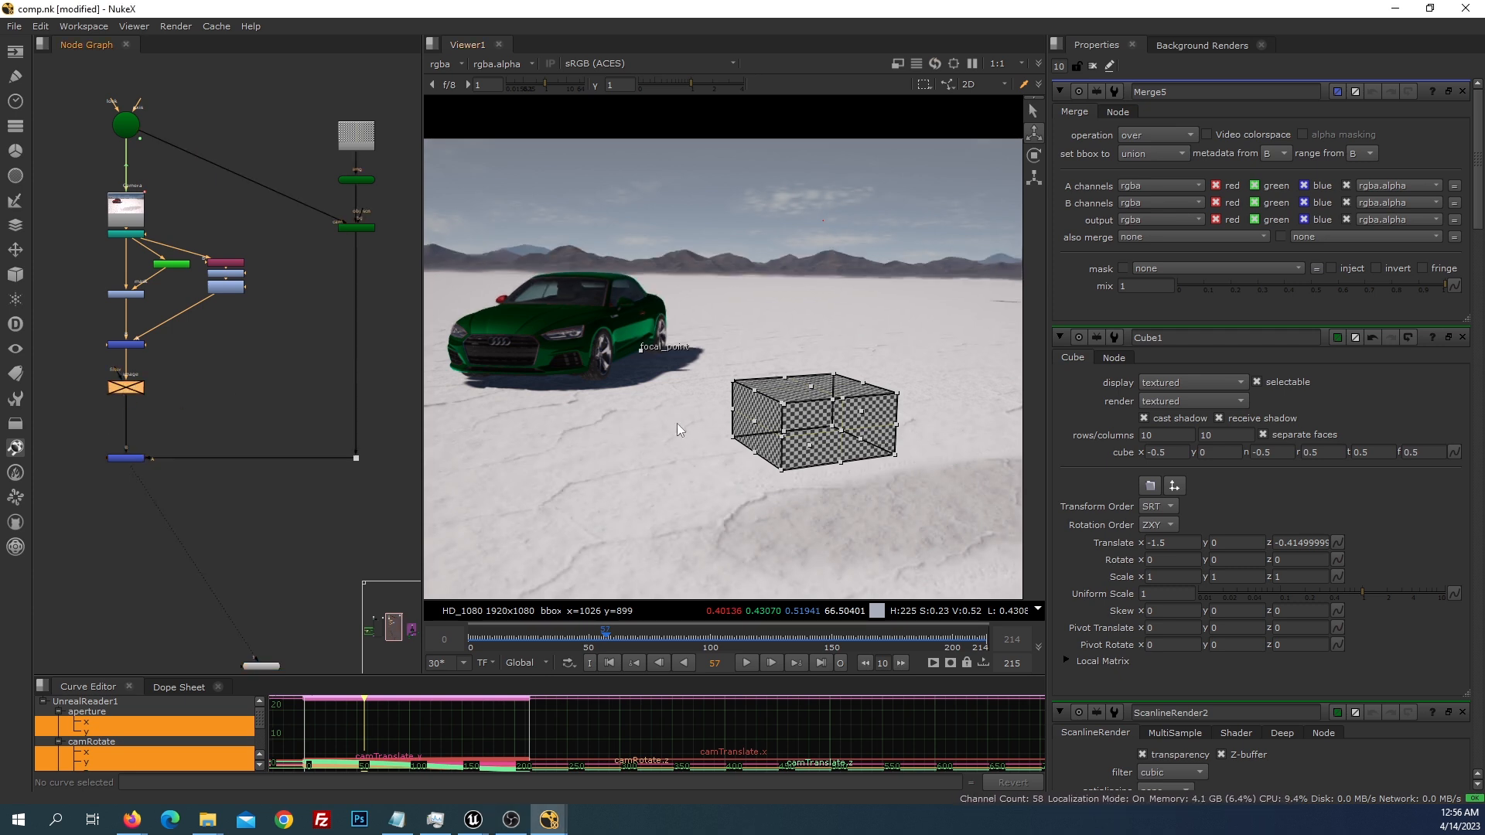
Move Cube1 back beside the green car, to a translation of about x -4.42 and z -1.53
double_click(357, 181)
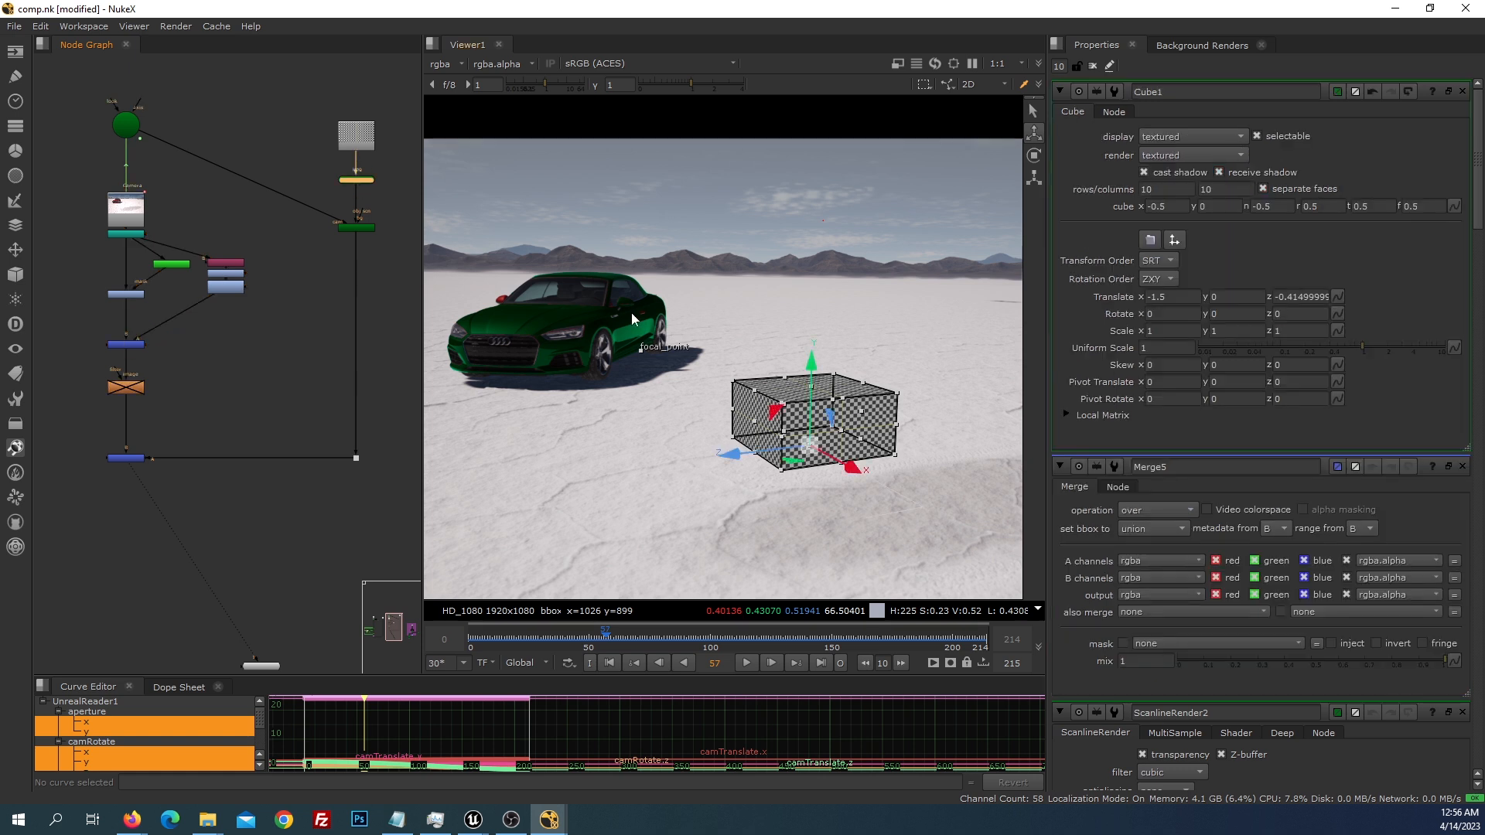
drag(855, 467, 757, 418)
drag(385, 248, 166, 184)
drag(616, 390, 724, 388)
Rotate Cube1 to 36 degrees around the y axis
click(1236, 313)
scroll(1220, 314, up, 18)
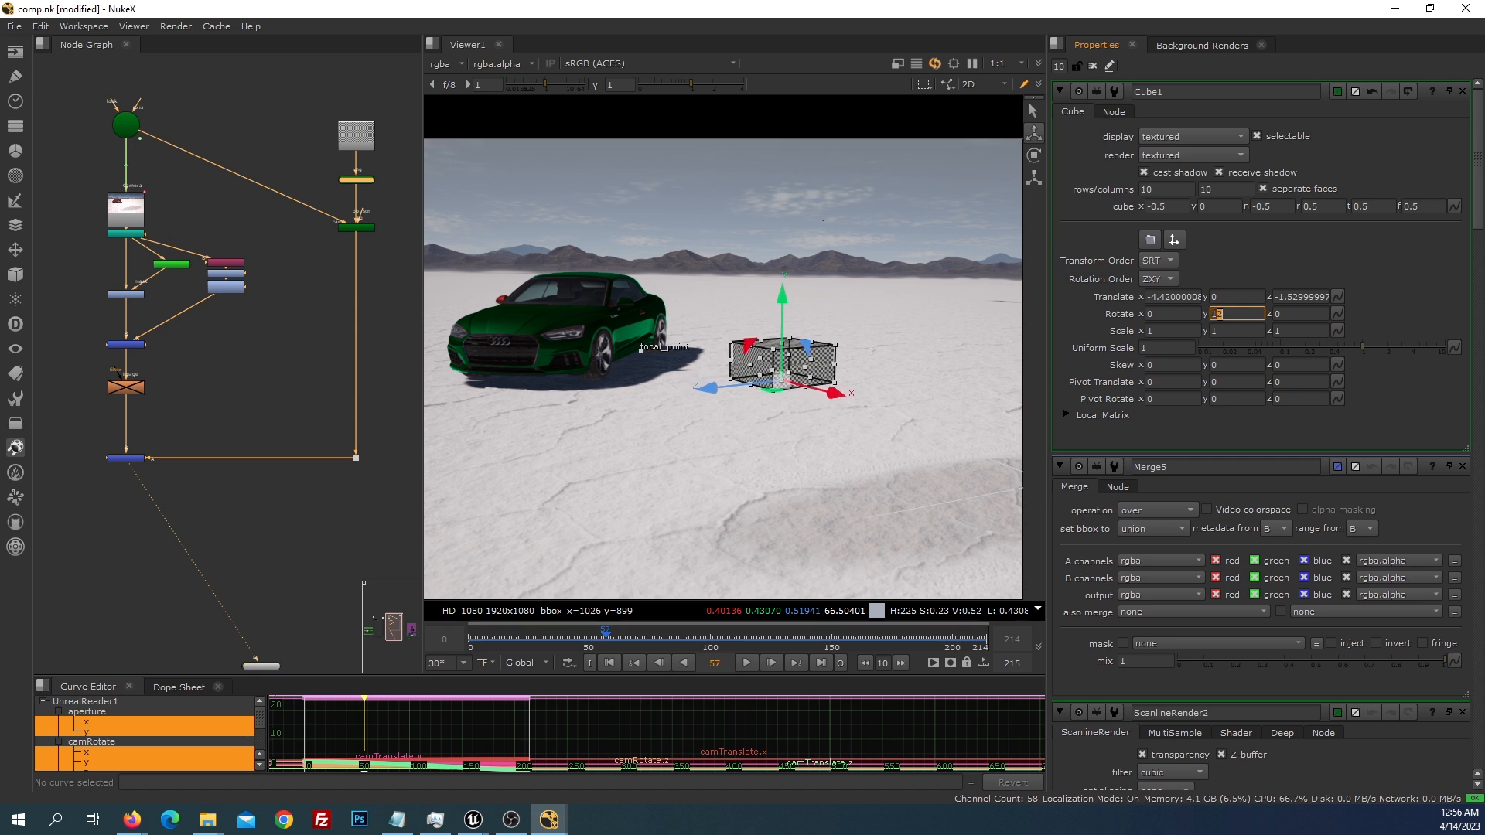
scroll(1220, 314, up, 14)
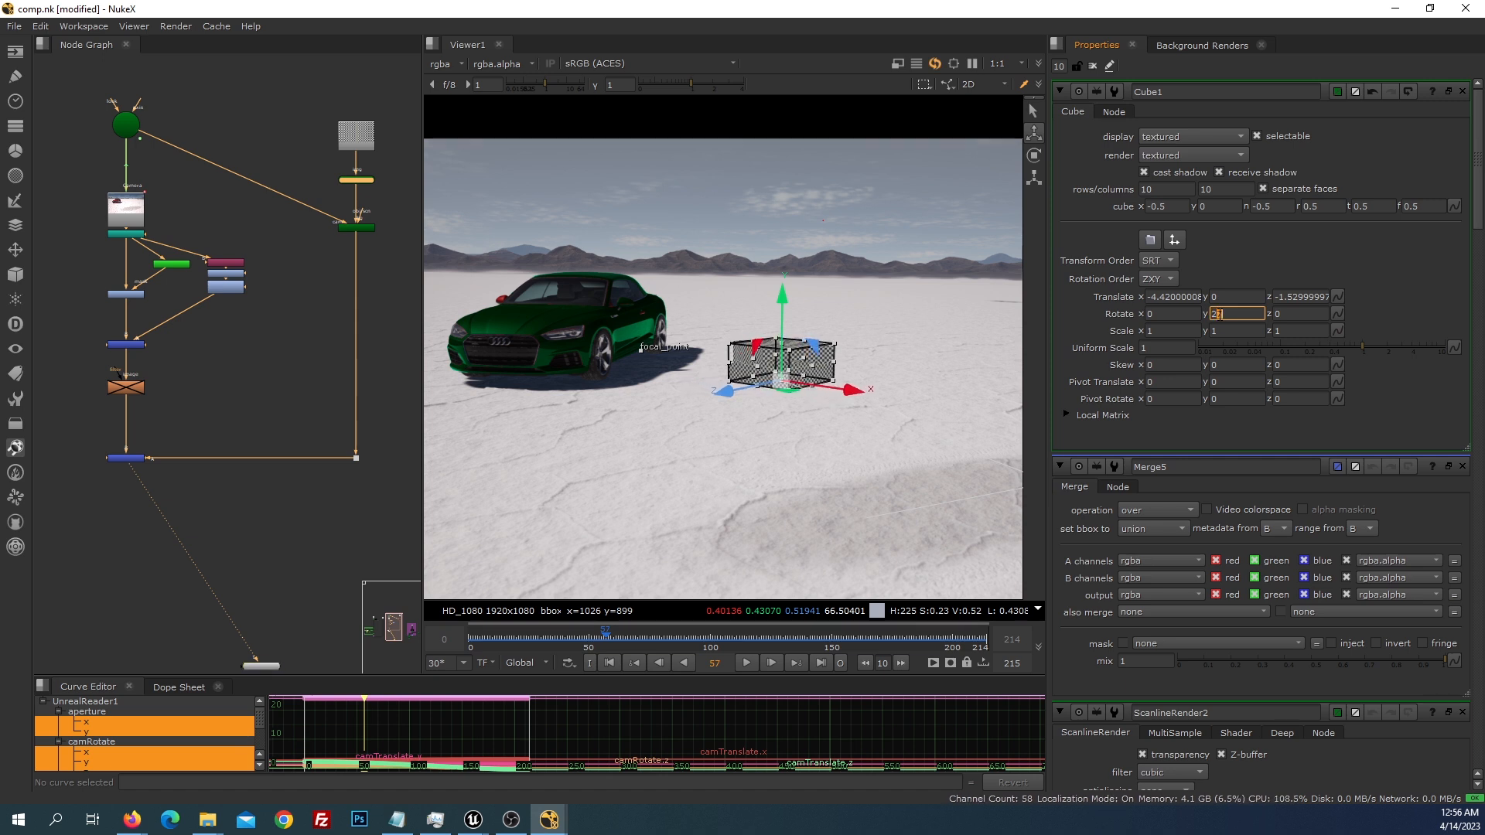
key(Down)
key(Down)
Set Cube1's scale to x 1.3, y 2 and z 3, and close its properties
click(1151, 331)
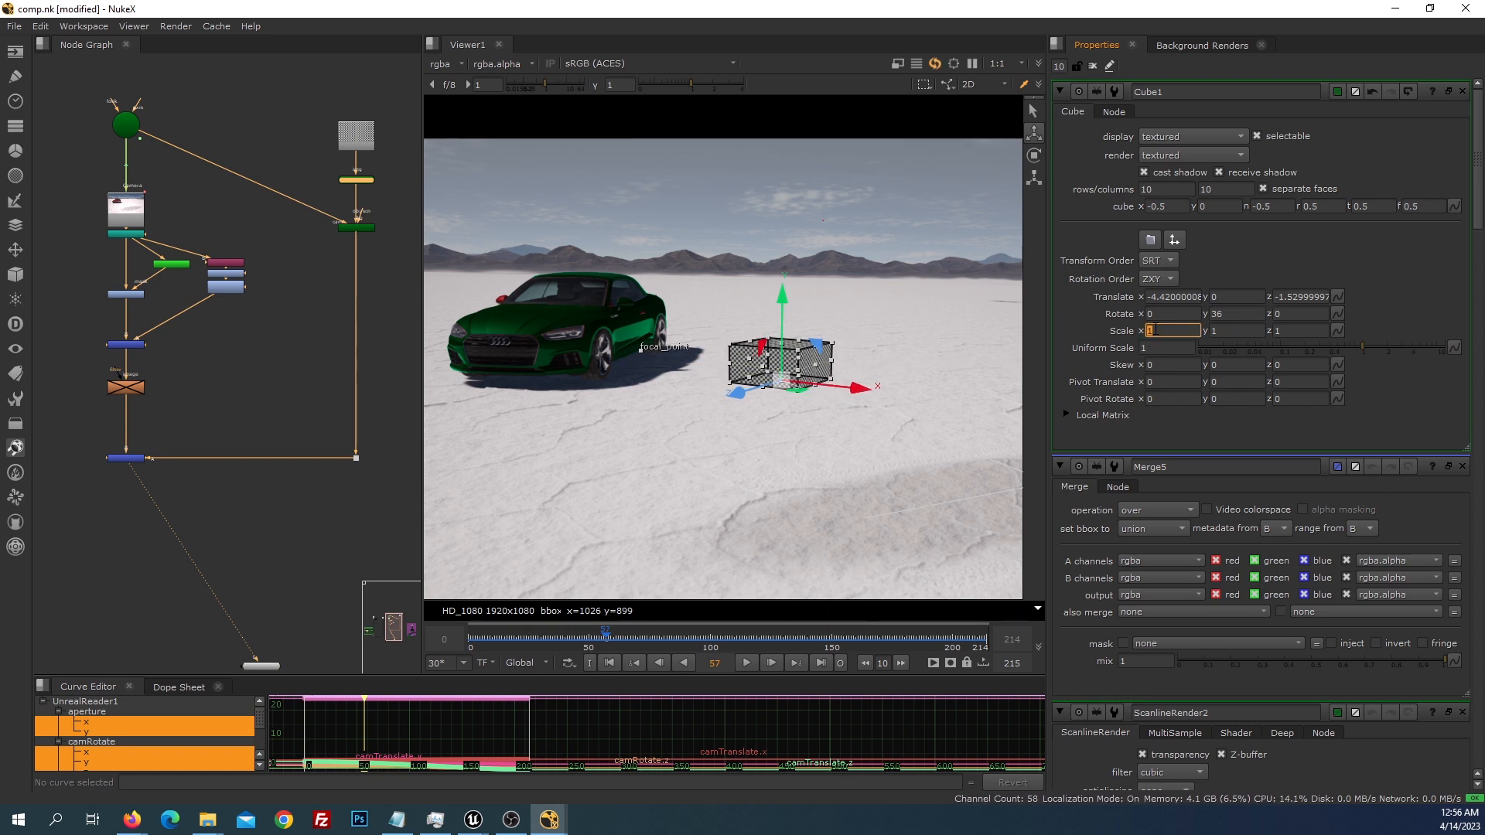
text(.3)
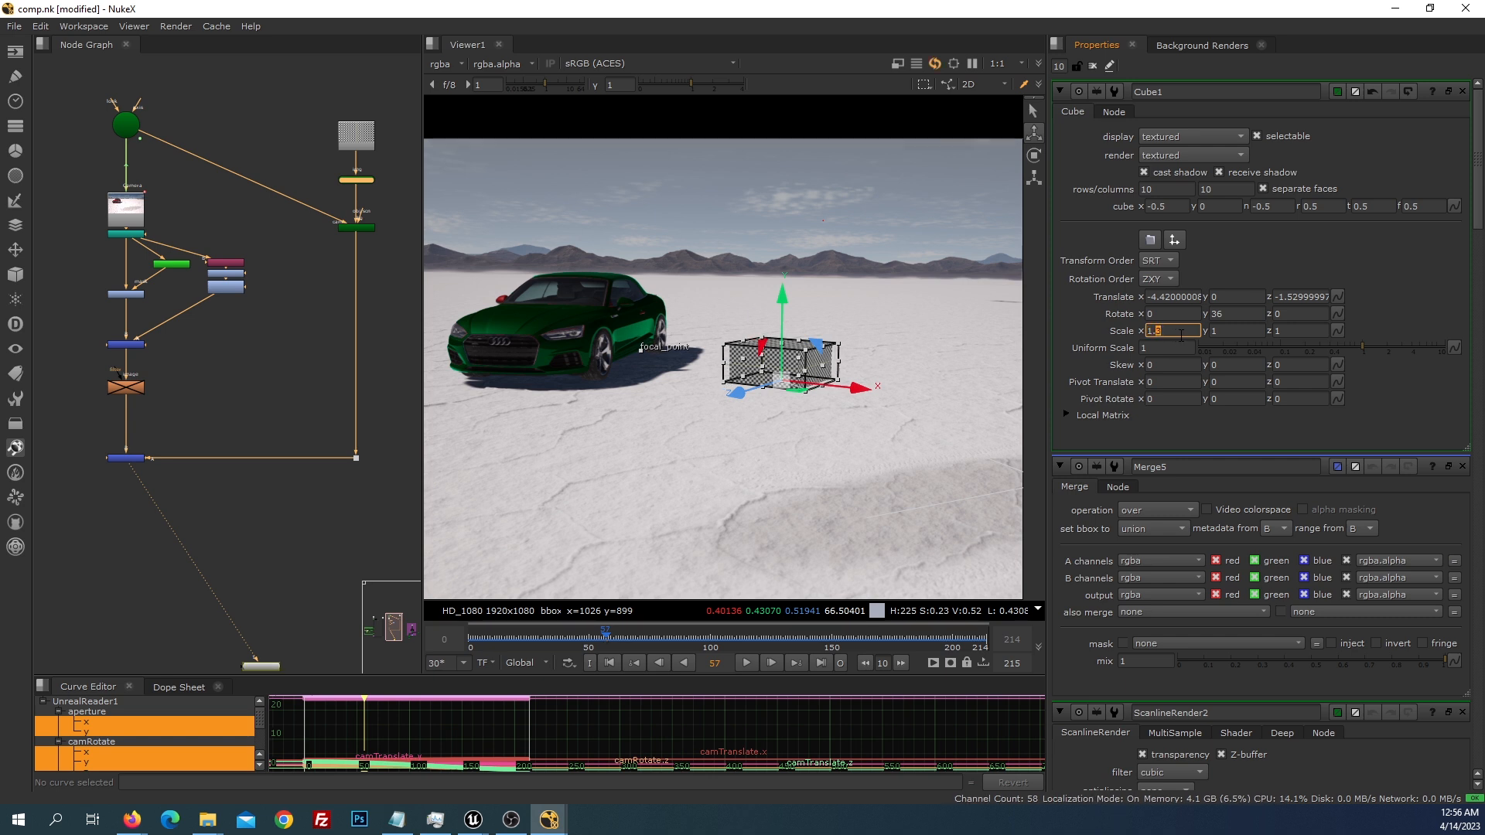
click(1222, 331)
text(2)
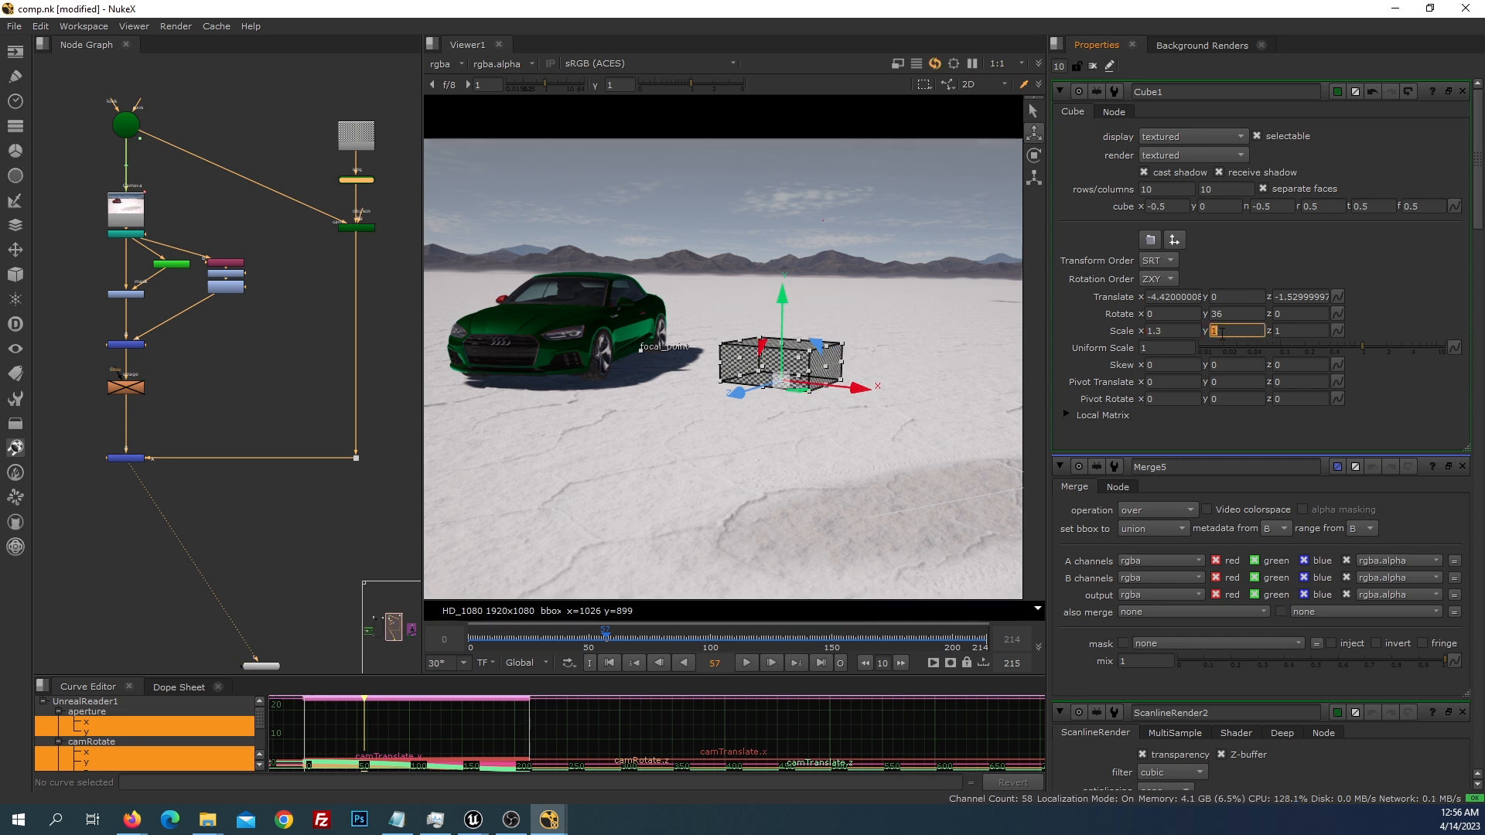
click(1291, 331)
text(3)
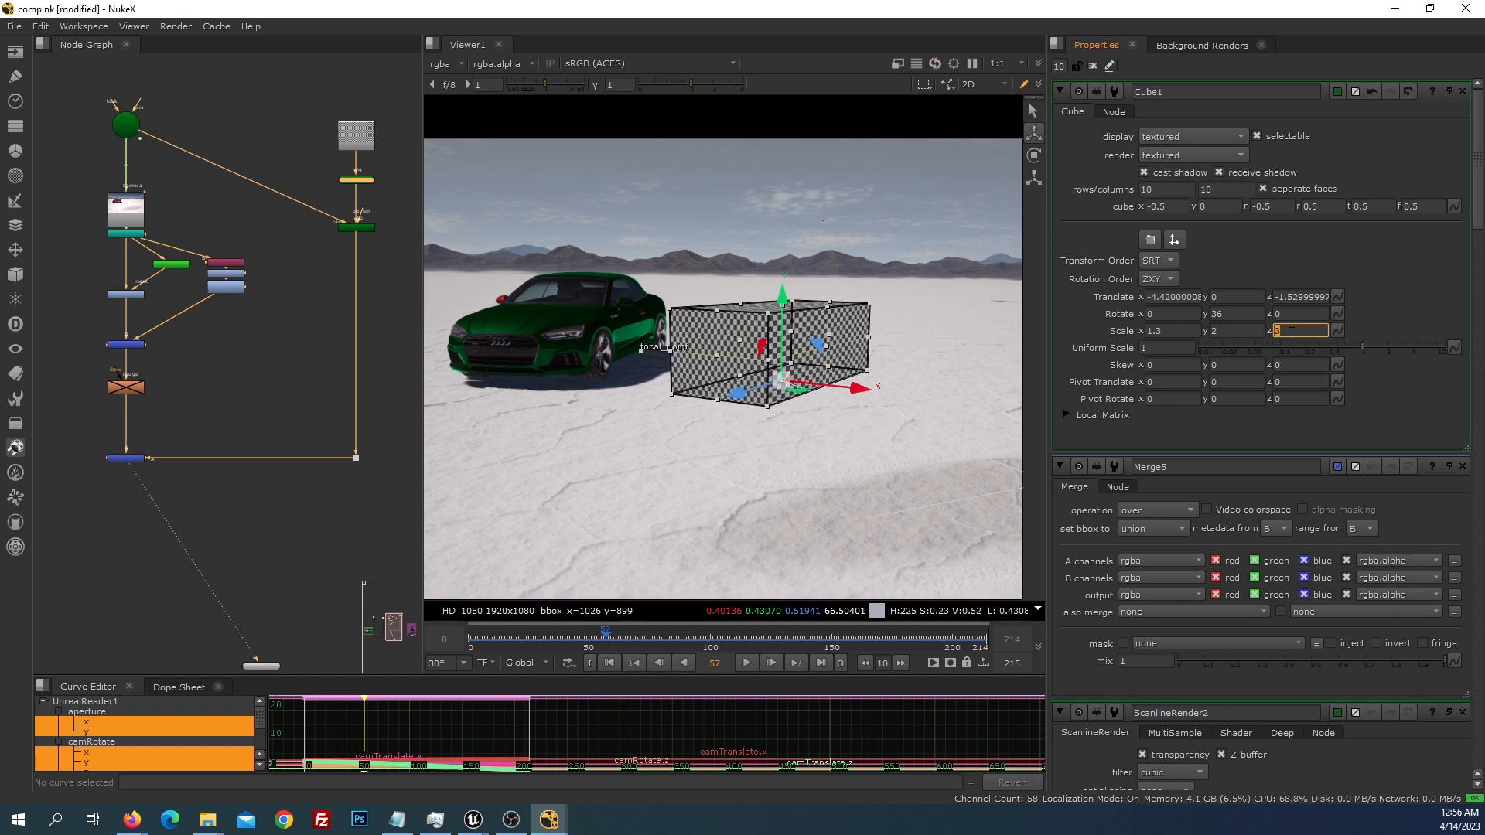
click(1462, 91)
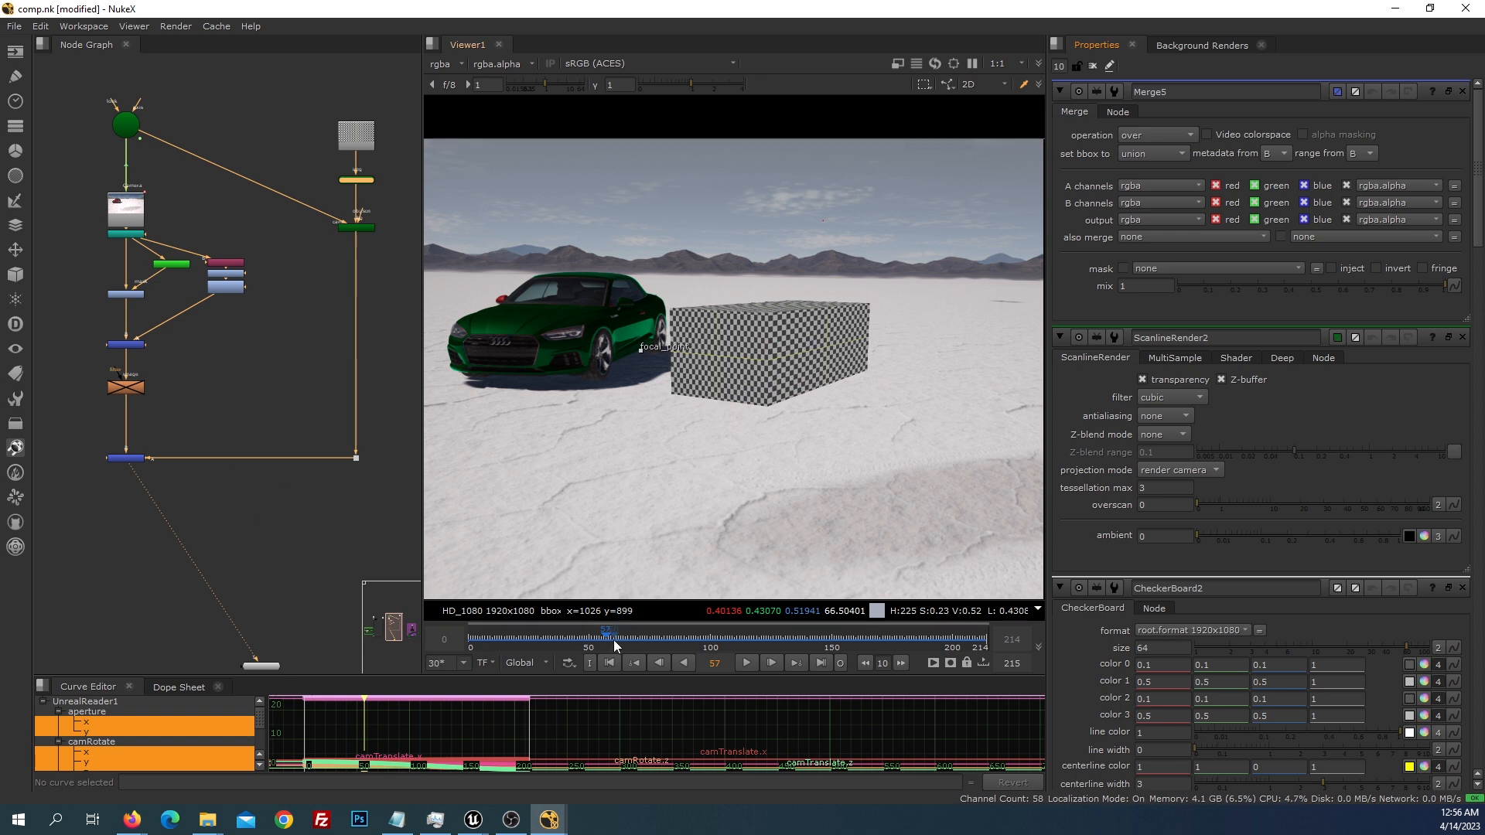
Compare the cube's placement against the car at frames 0, 57 and 100
click(607, 662)
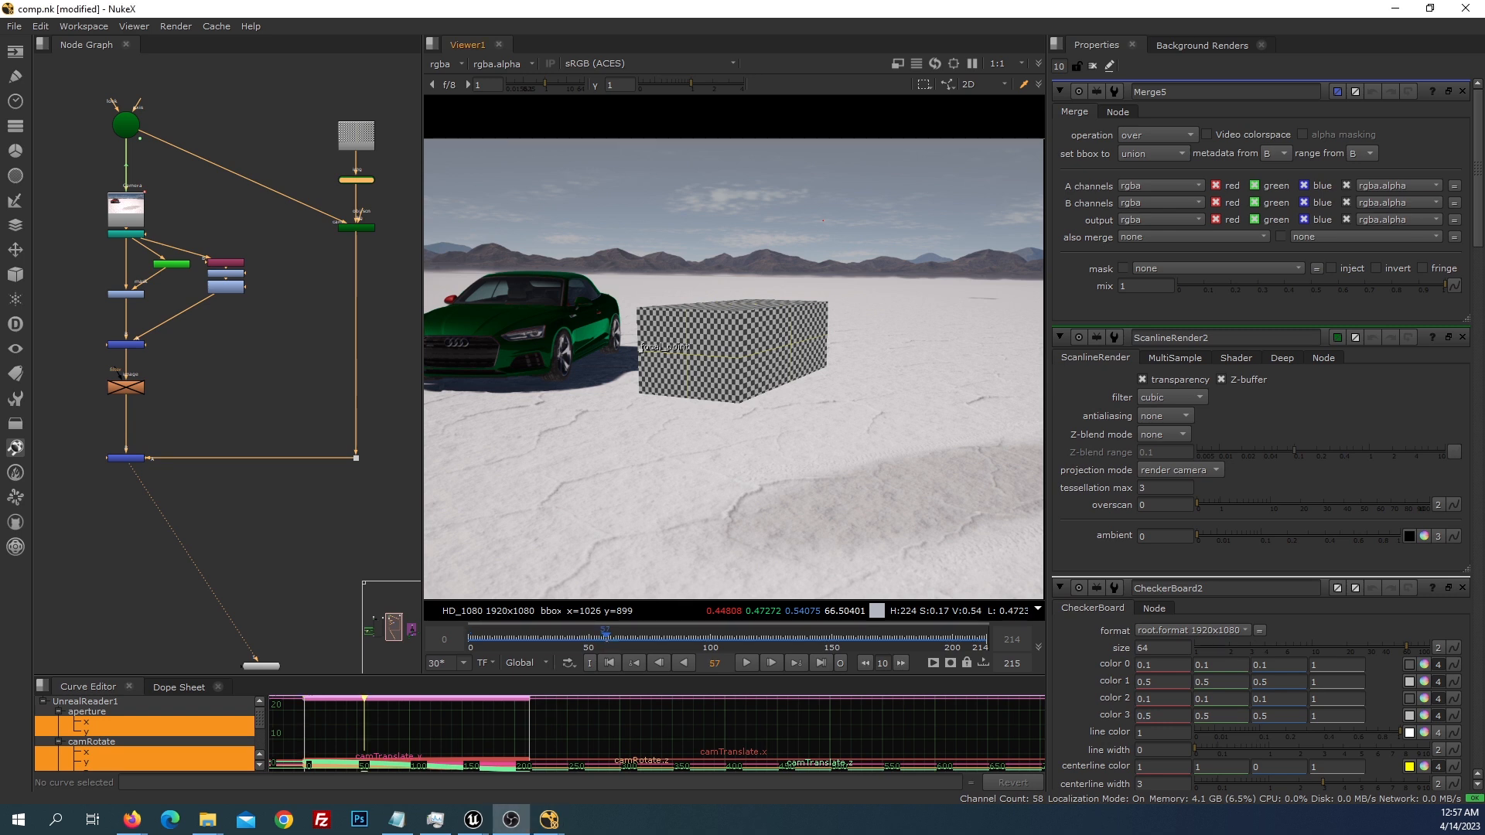
click(606, 640)
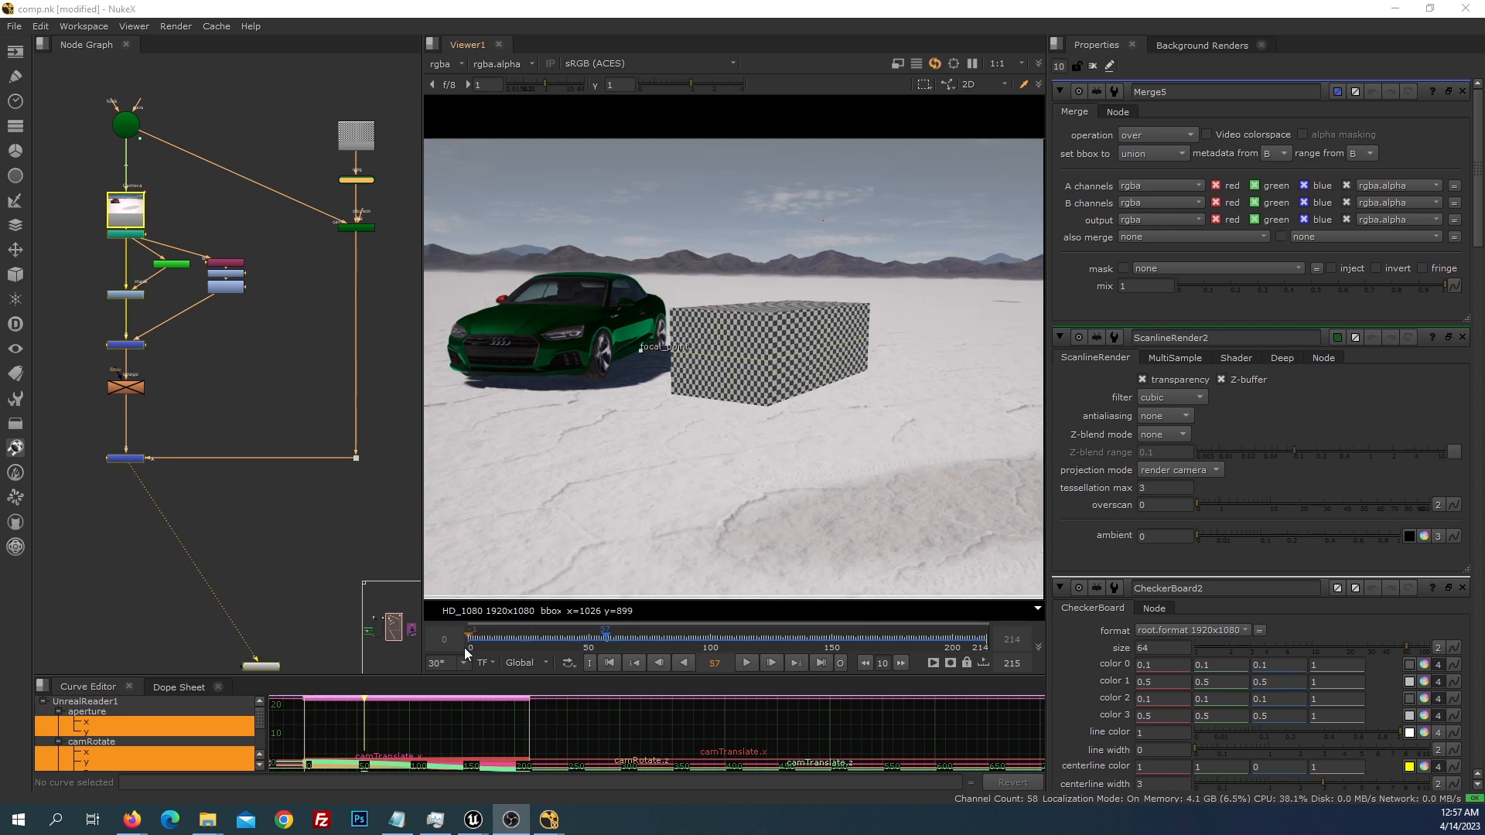
click(614, 663)
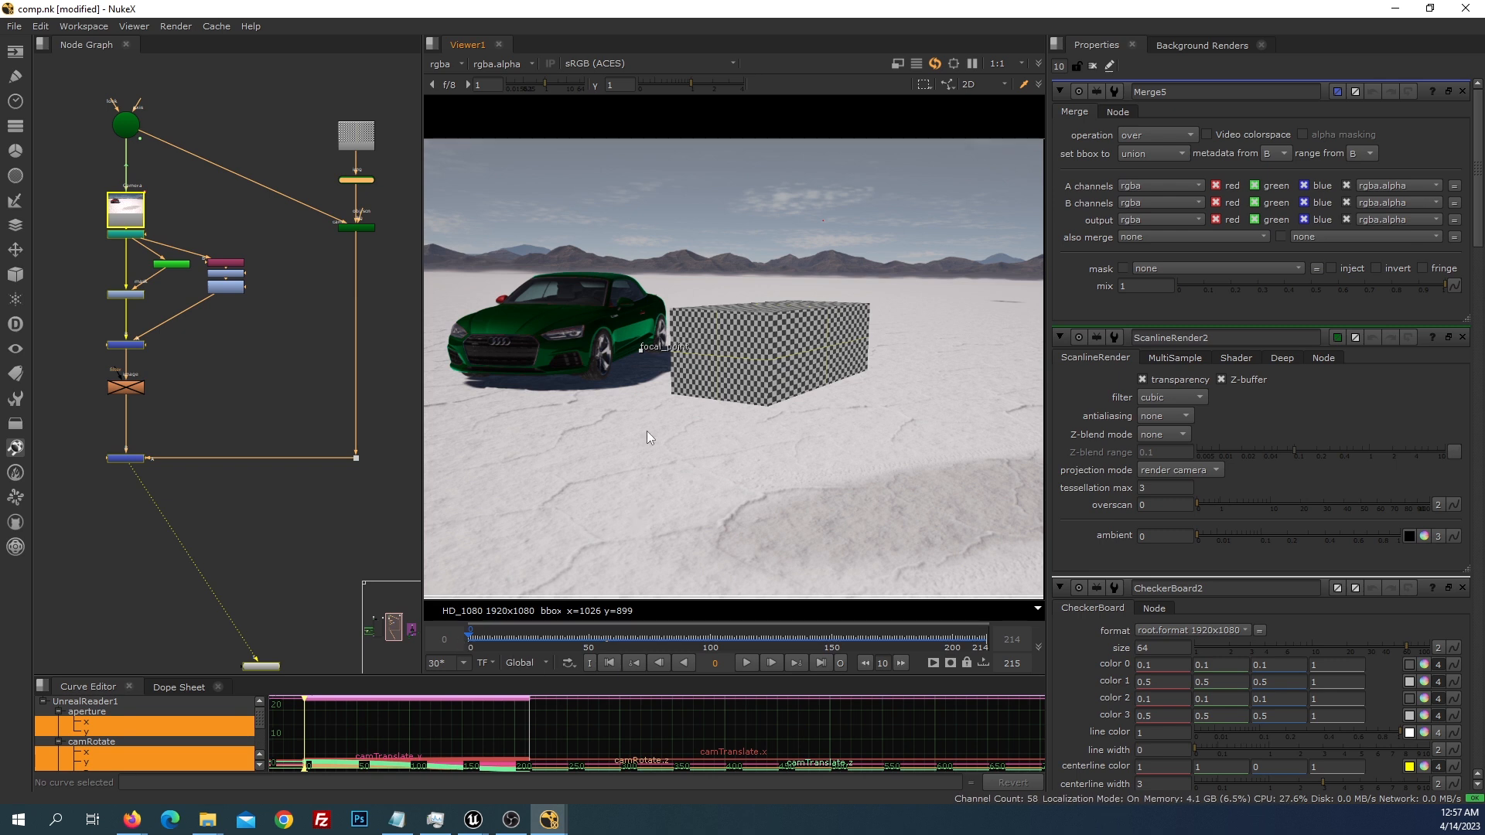
click(708, 638)
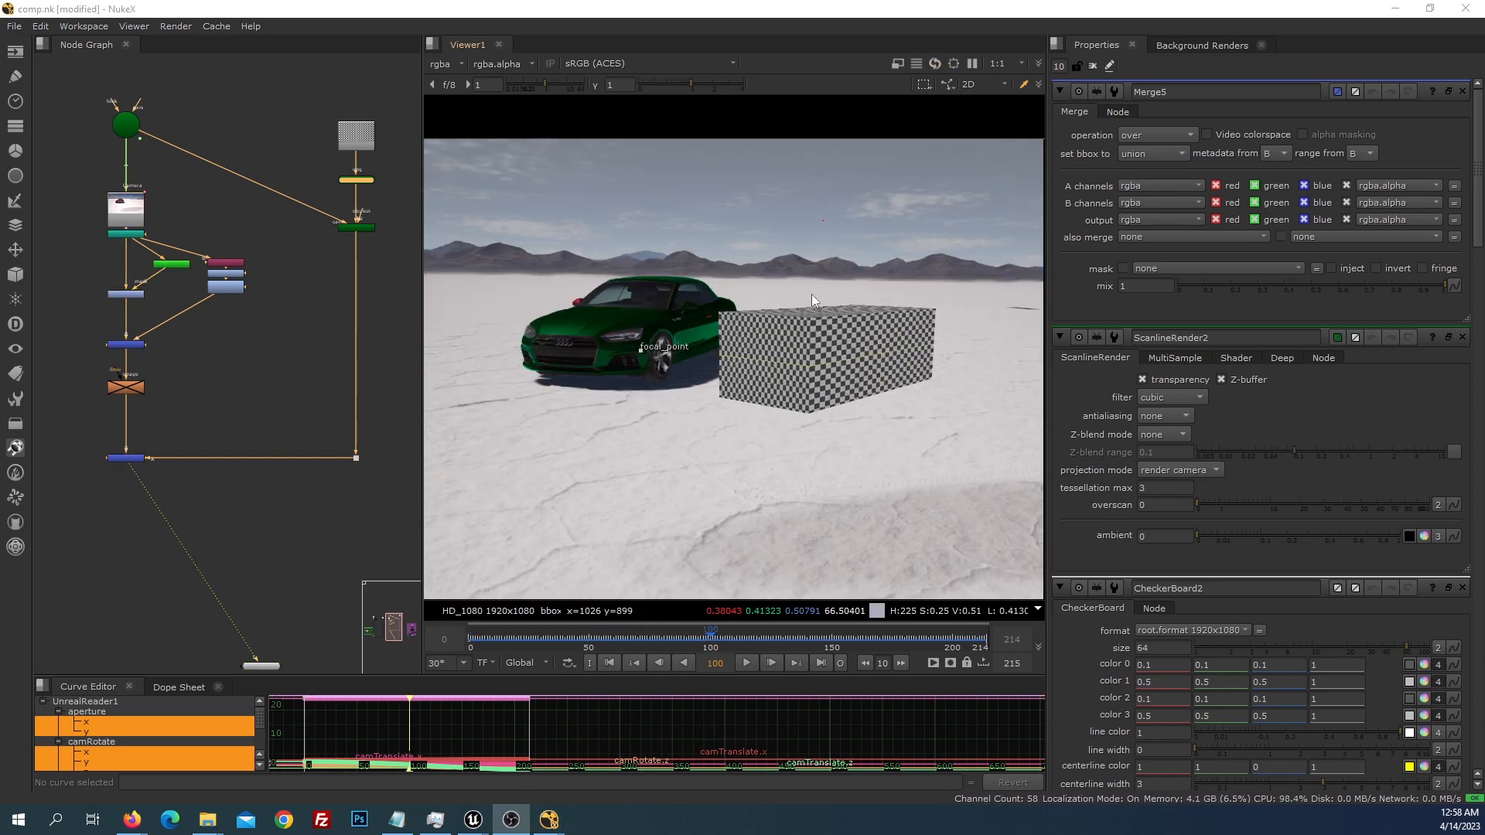
click(608, 662)
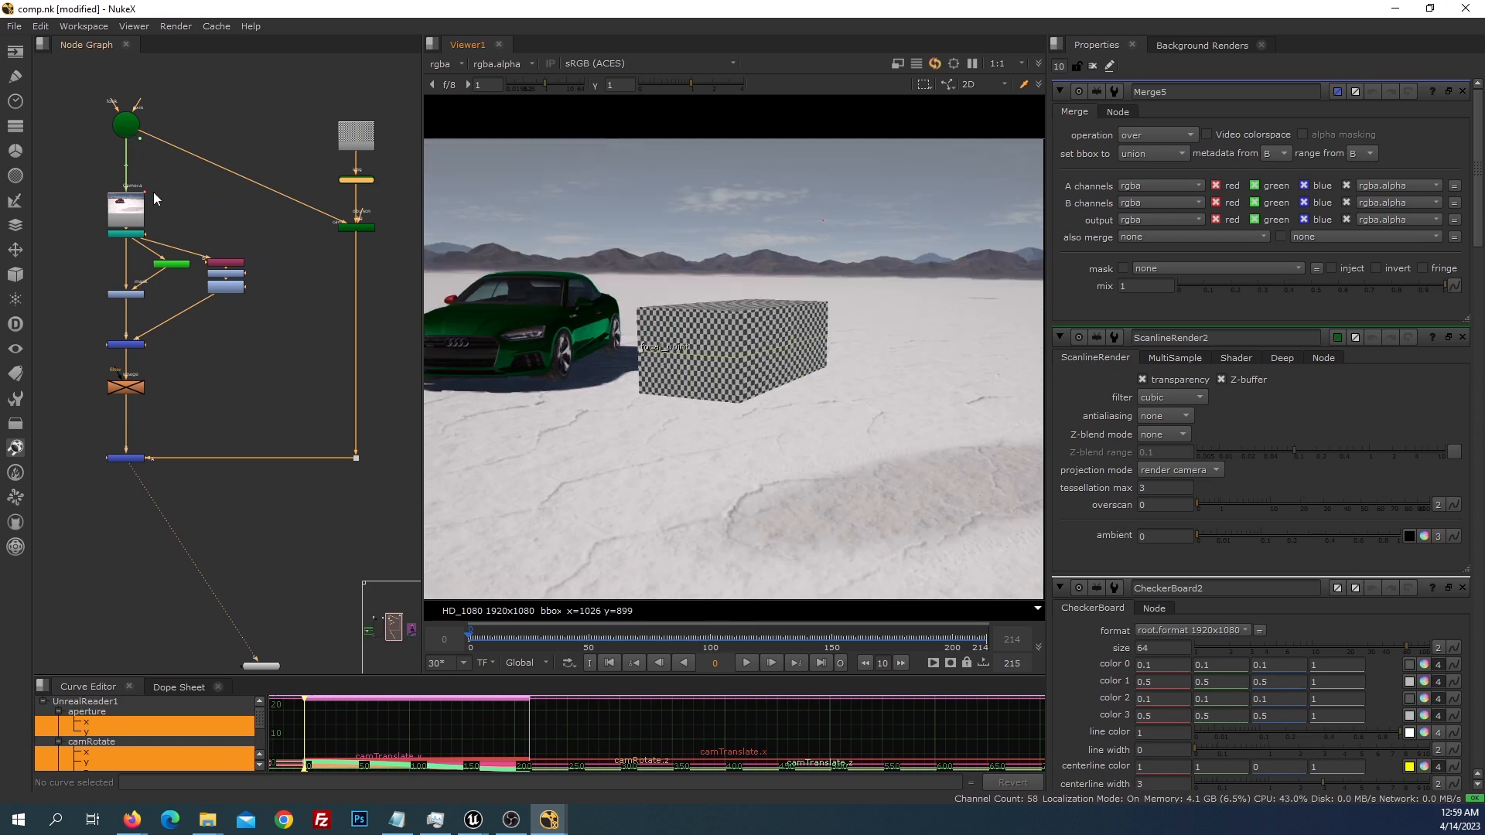
Add an Axis node above Camera1 and connect it to the camera's axis input
middle_drag(229, 226, 300, 371)
scroll(206, 311, up, 3)
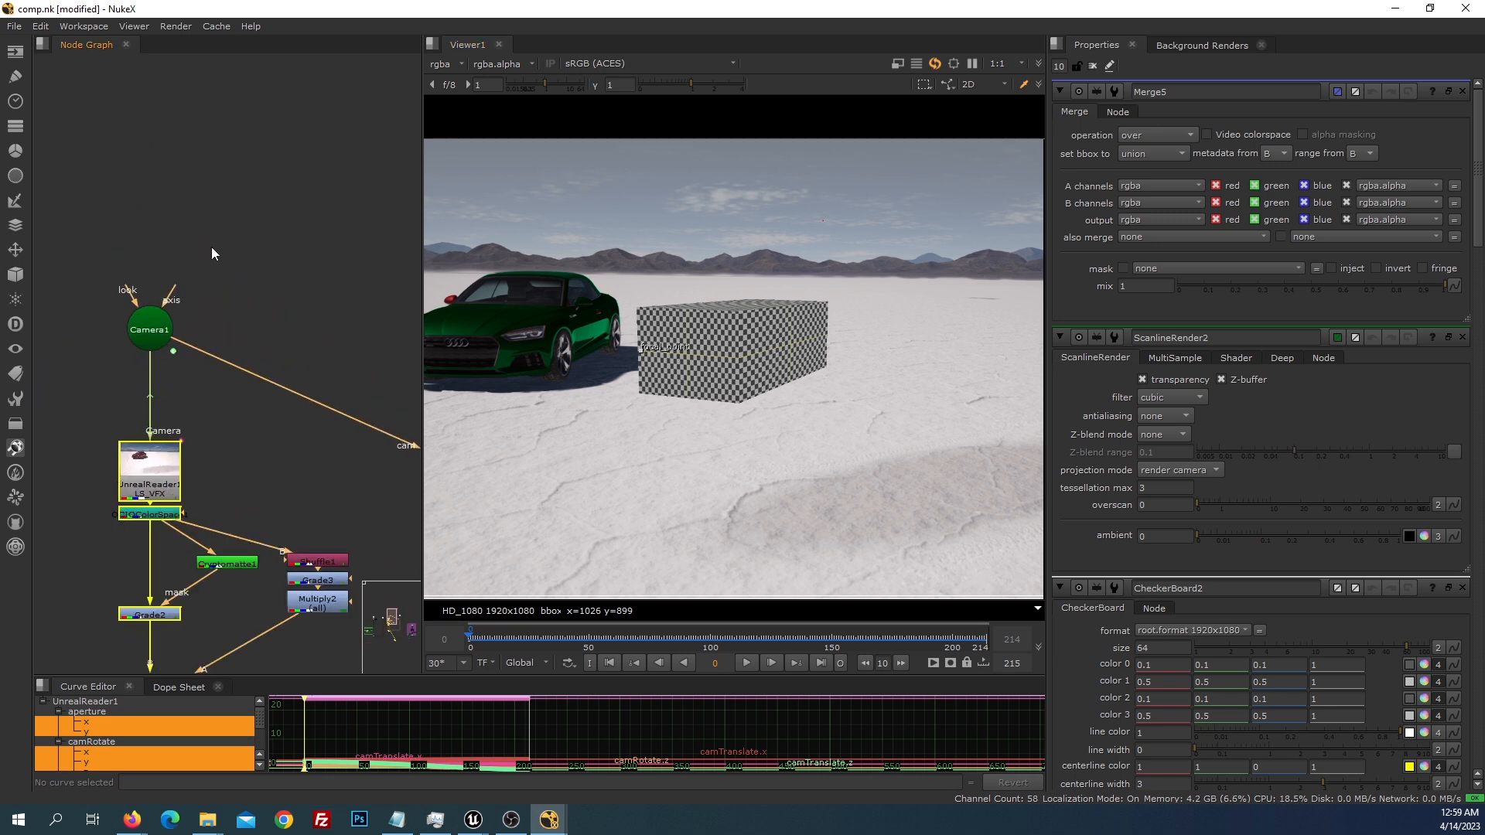
key(Tab)
text(axis)
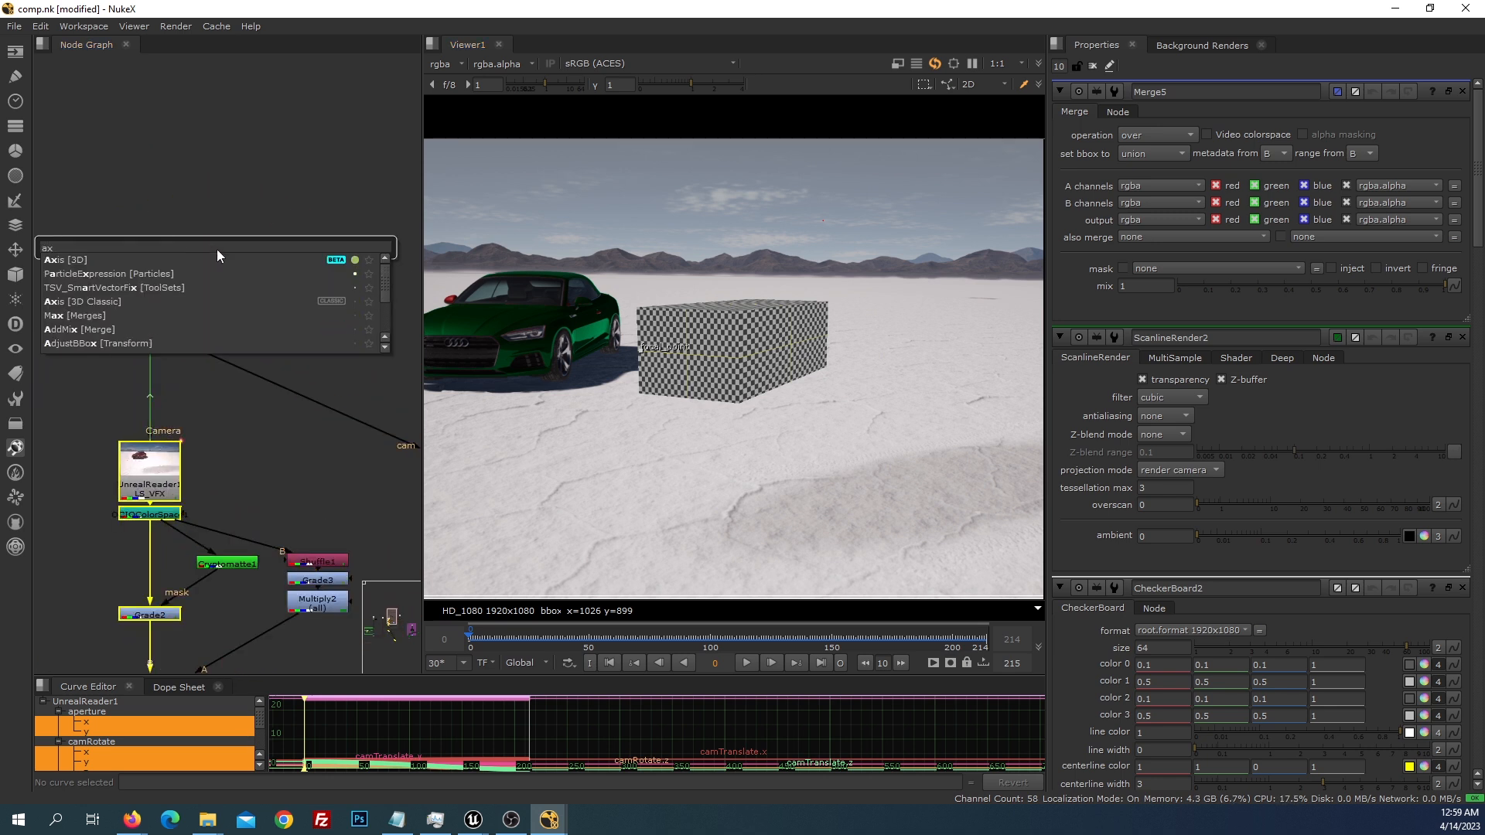
key(Return)
drag(169, 290, 210, 251)
Set Axis1's y translation to 2 to raise the linked camera, and disconnect Axis1 from Camera1
click(1240, 535)
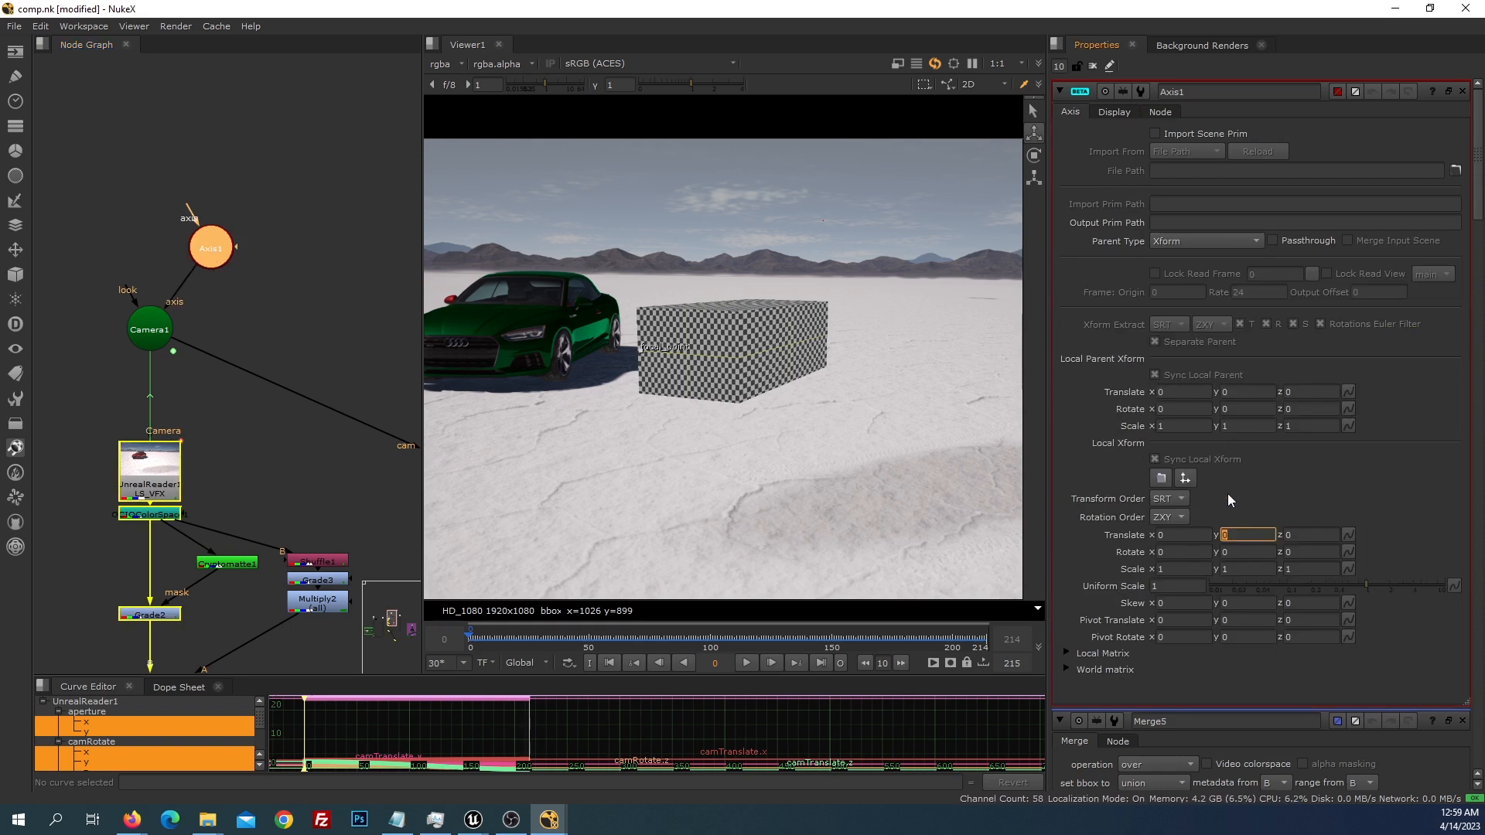
text(100)
key(Return)
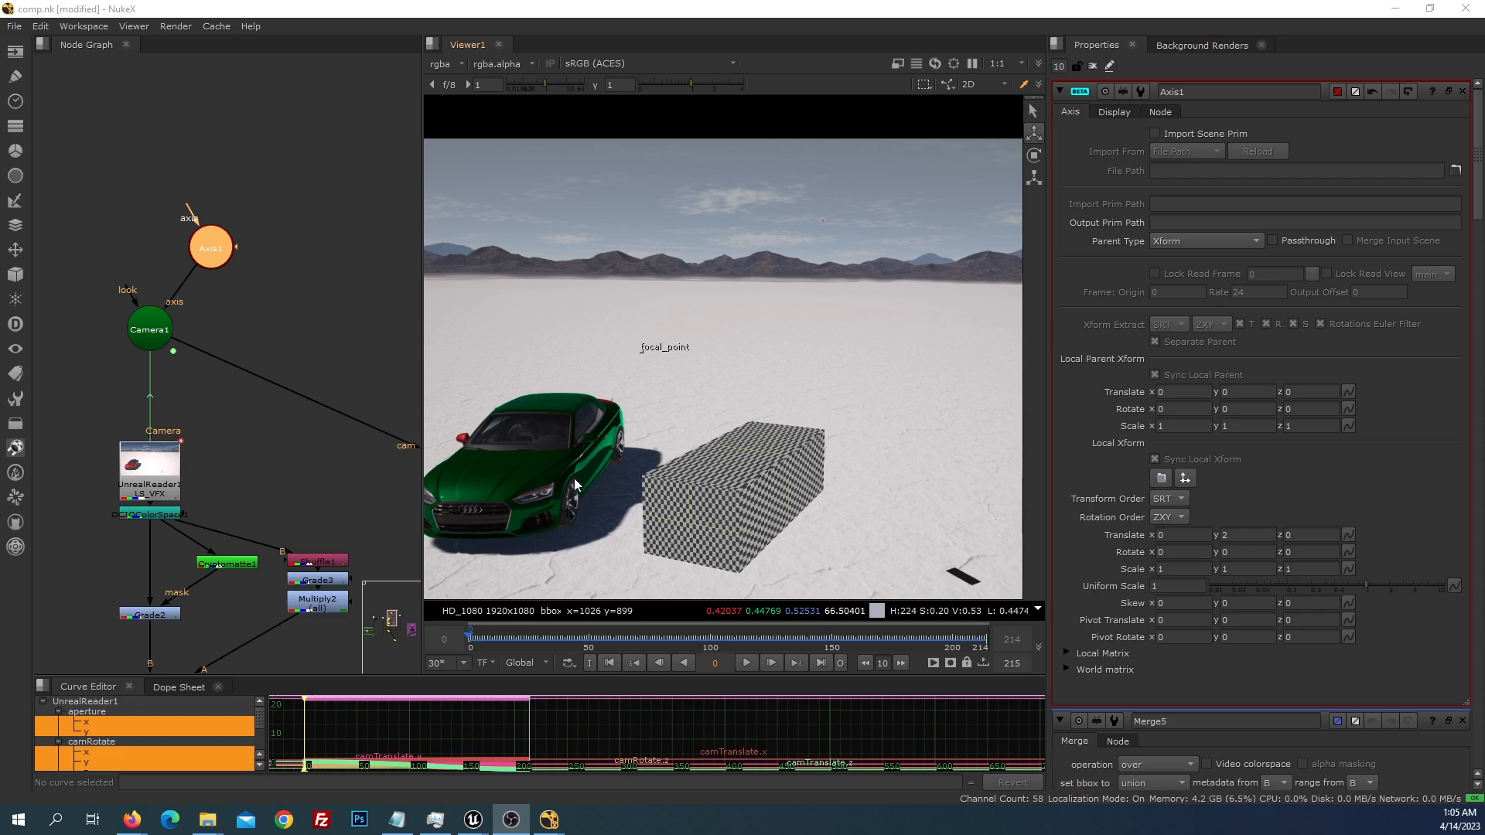
drag(192, 268, 281, 309)
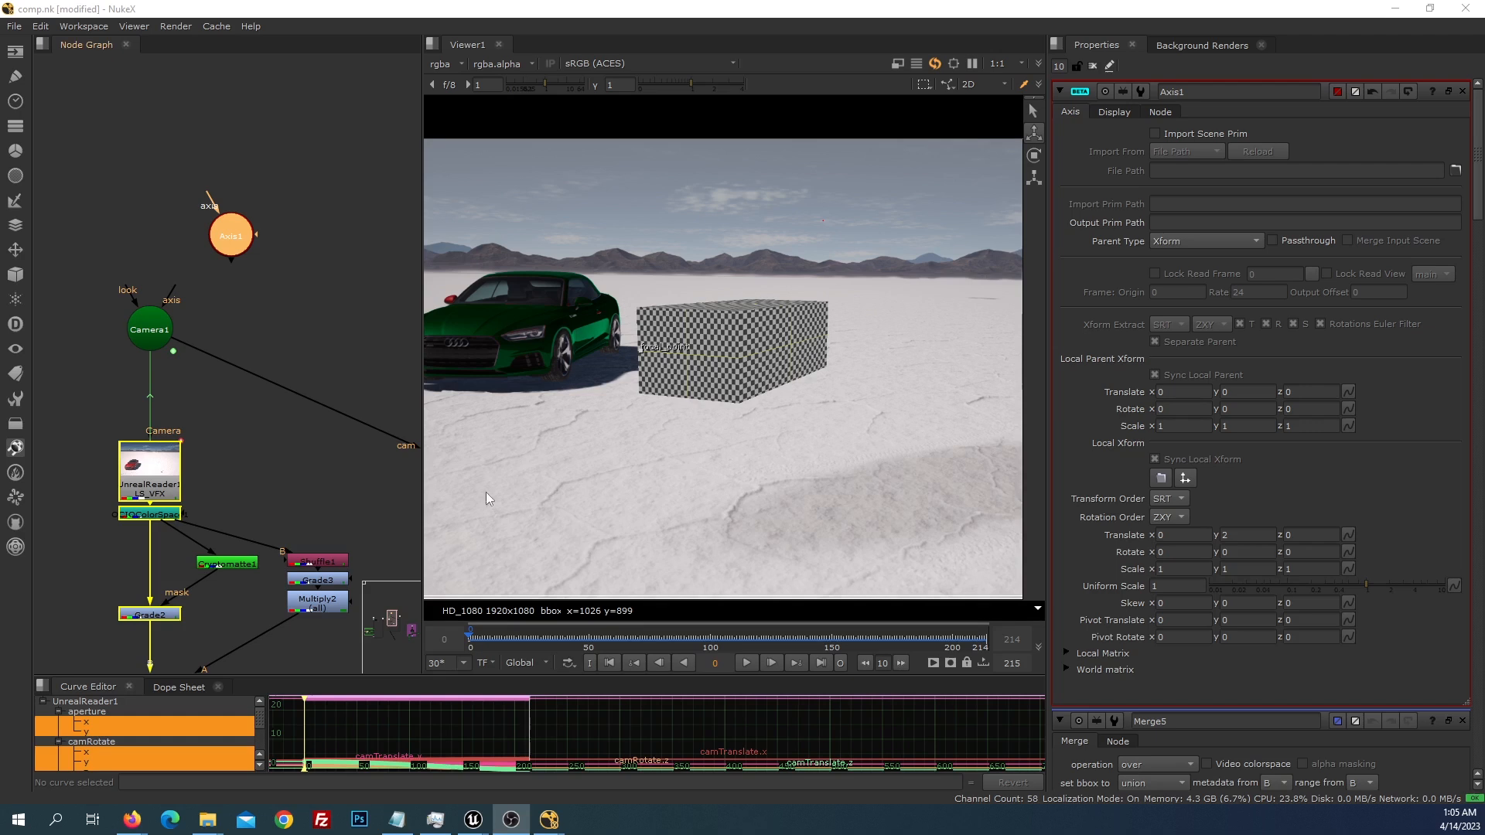
Connect the background input of the woman's merge to Merge5 and display that merge in the viewer
scroll(657, 434, down, 3)
middle_drag(657, 435, 670, 388)
scroll(670, 388, up, 2)
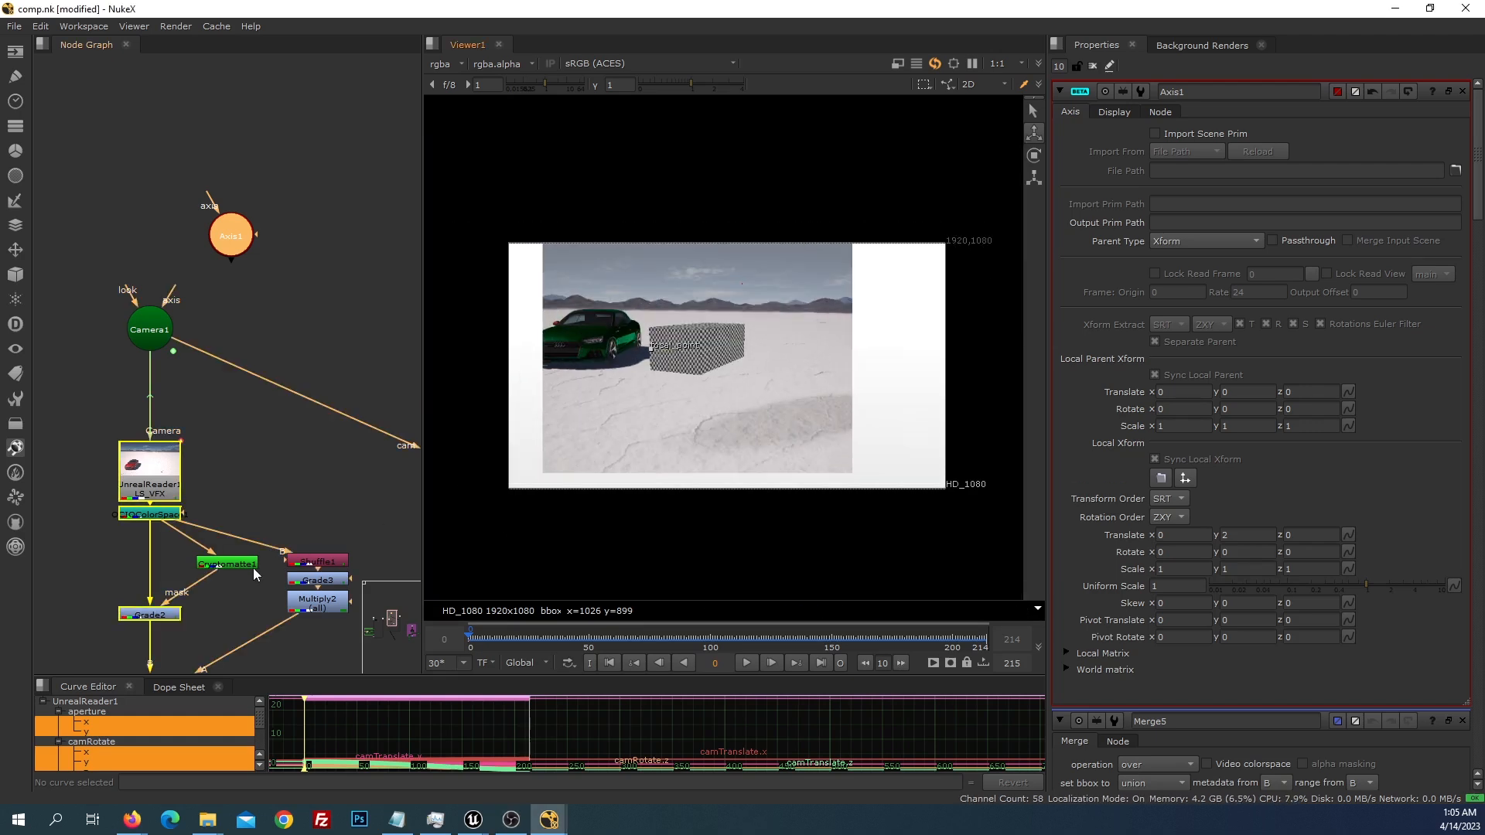
middle_drag(255, 472, 272, 345)
scroll(271, 363, down, 3)
scroll(265, 356, down, 1)
scroll(224, 484, up, 2)
click(201, 498)
scroll(197, 497, down, 1)
drag(153, 321, 260, 474)
drag(176, 540, 143, 609)
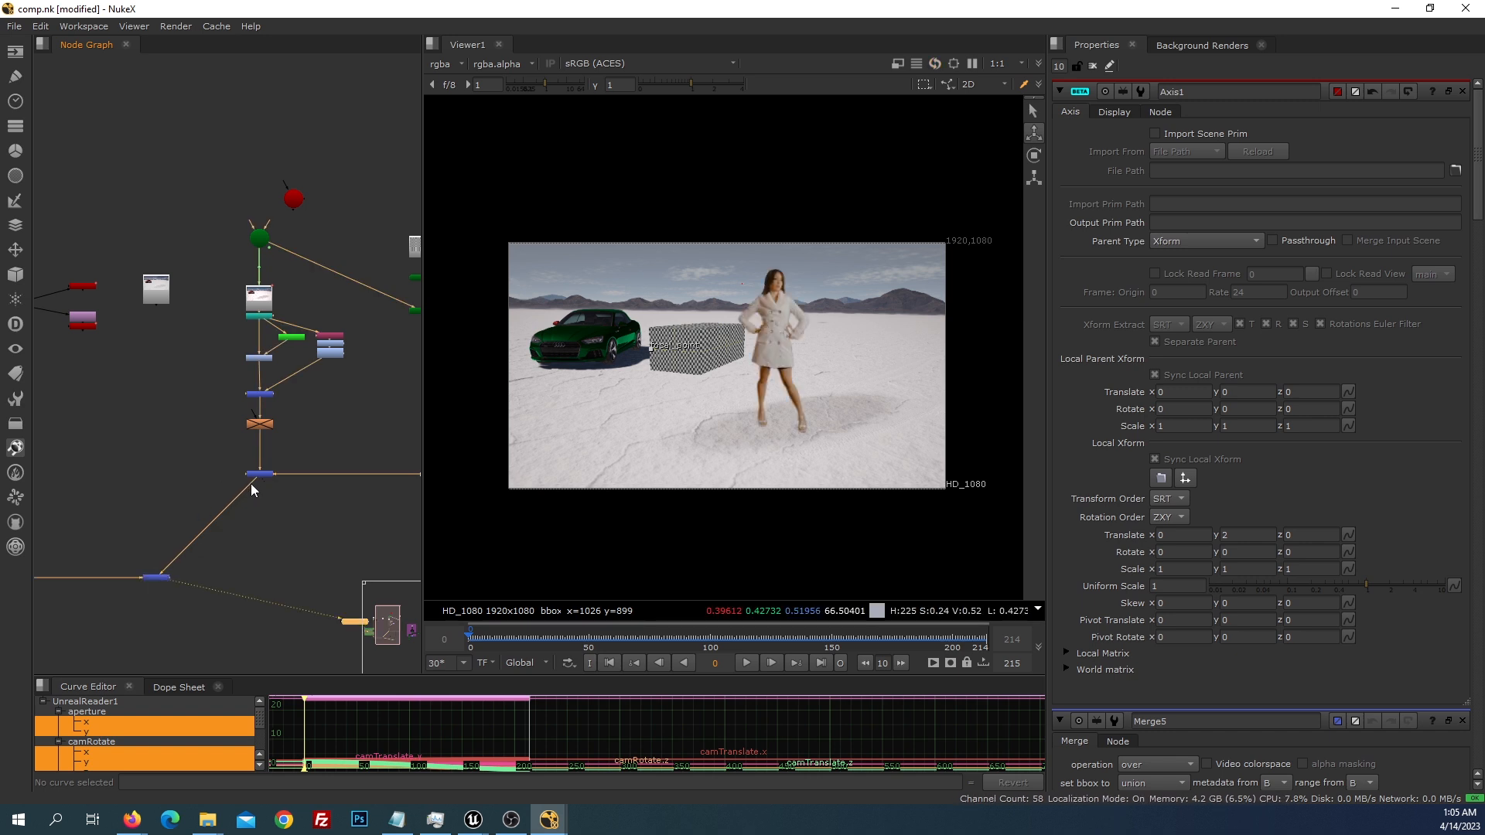
mouse_move(241, 492)
mouse_down()
mouse_move(179, 319)
mouse_move(157, 302)
mouse_move(258, 474)
mouse_up()
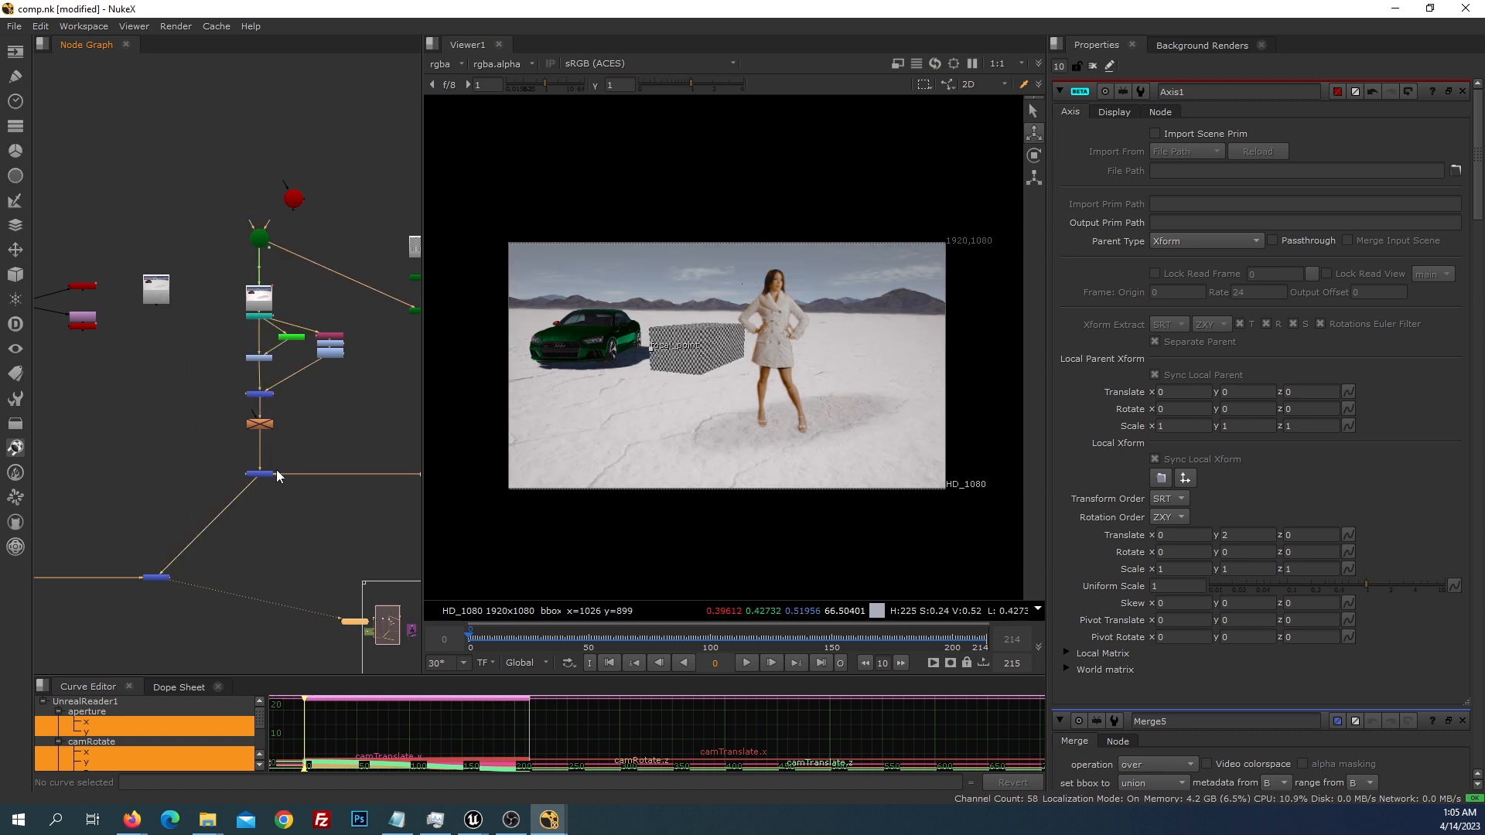